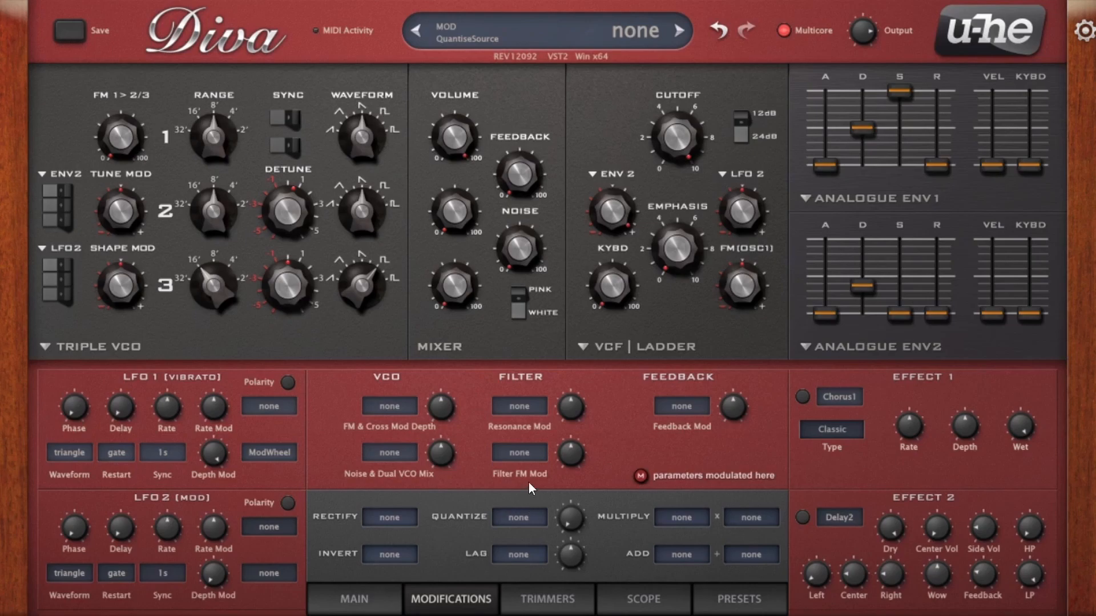
click(517, 407)
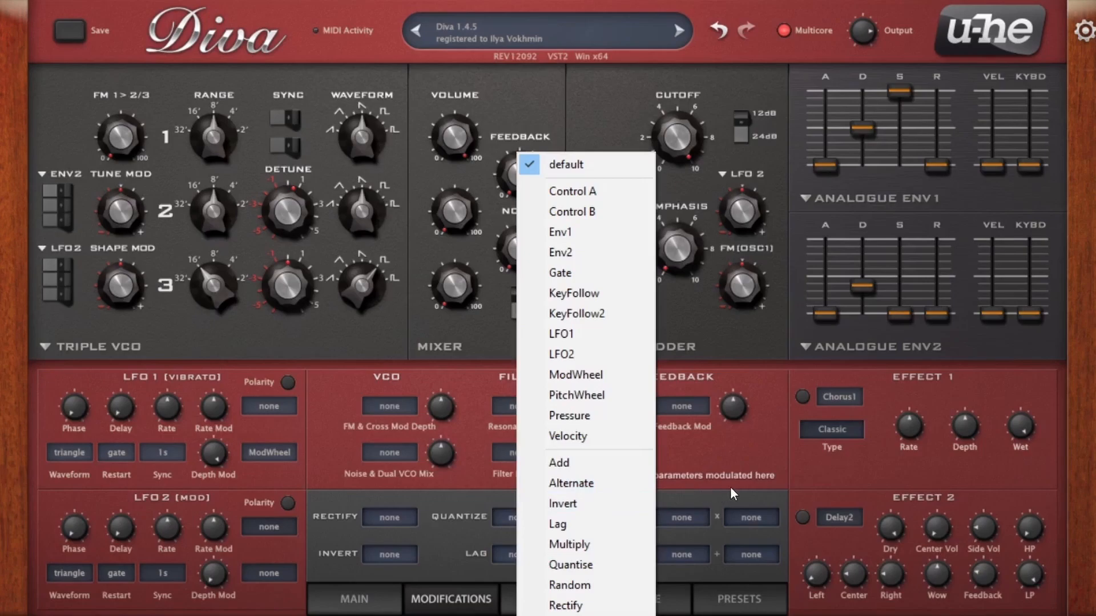
click(758, 475)
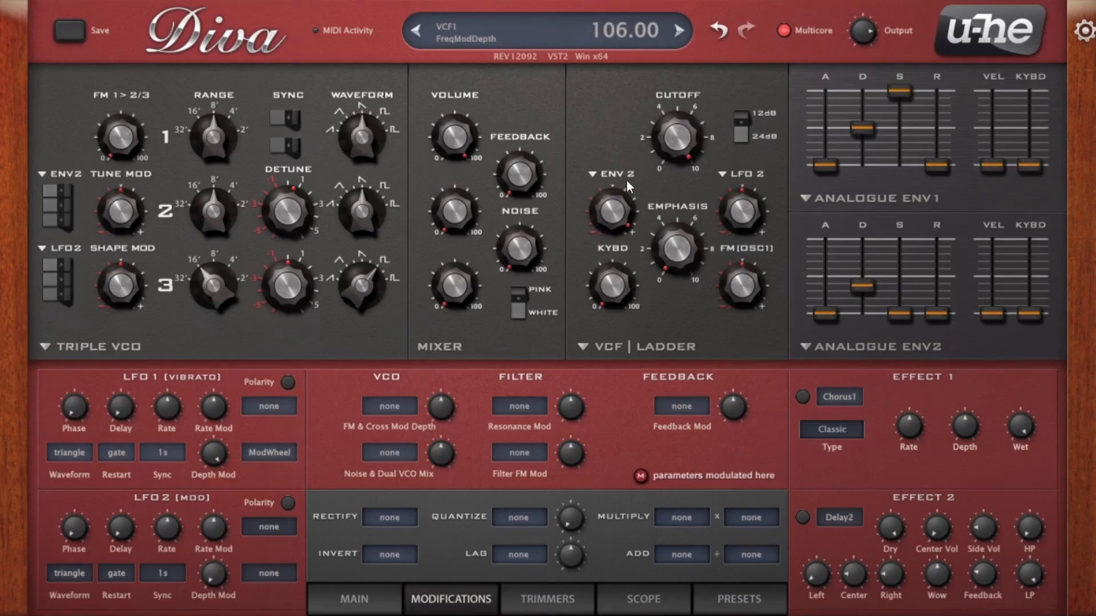
Lower the ladder filter's cutoff and modulate it from LFO2 with the LFO2 rate set to 3.60
drag(699, 152, 684, 293)
click(592, 172)
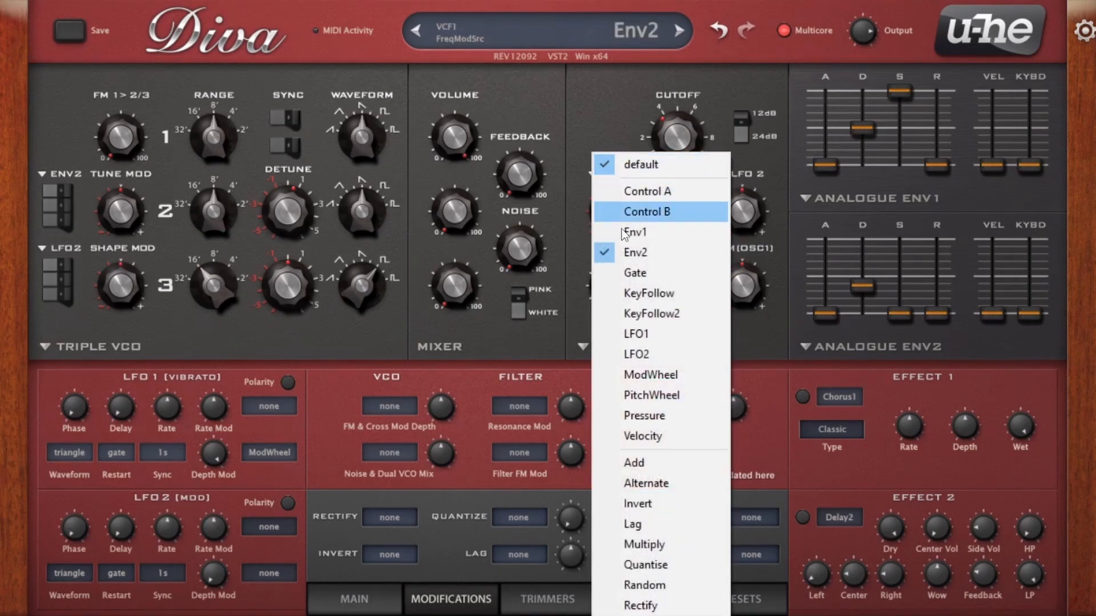
click(628, 351)
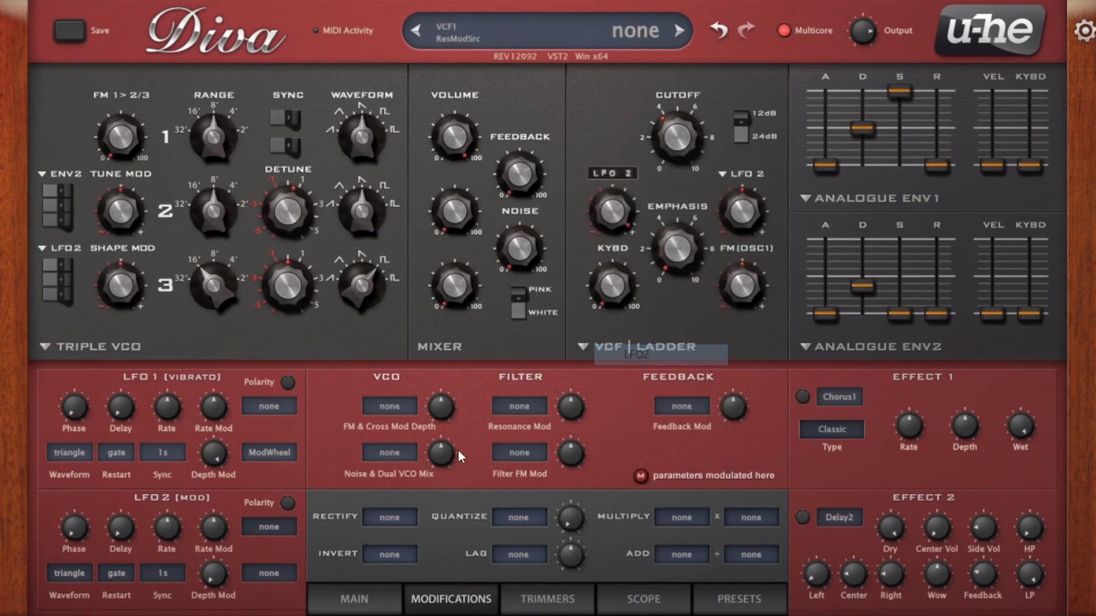
click(614, 168)
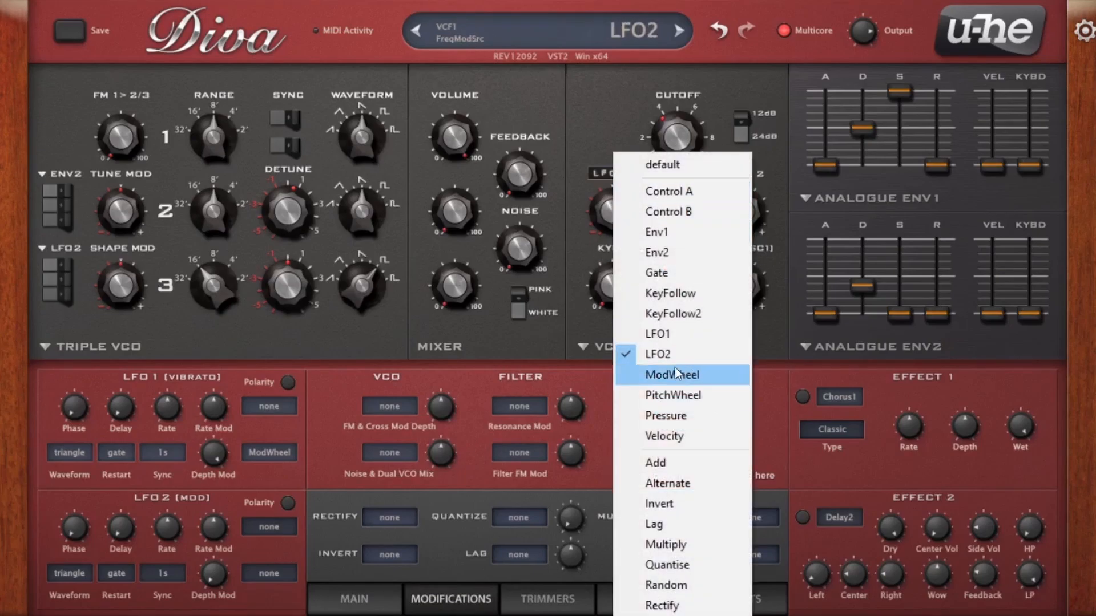
click(662, 354)
drag(181, 529, 180, 495)
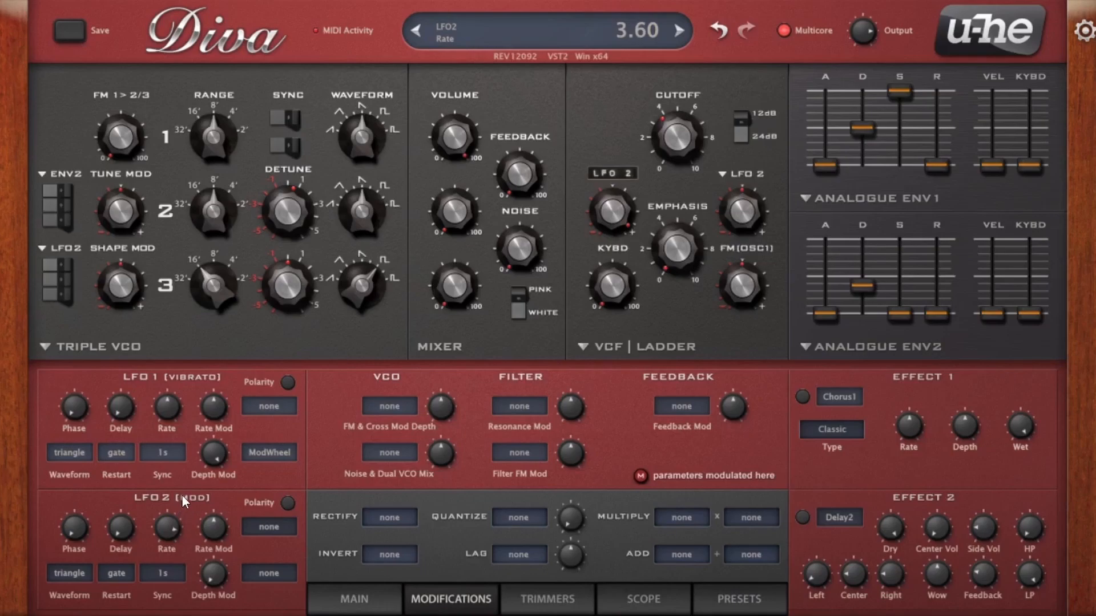
Switch the filter cutoff's first modulation source to Env1, and set it back to Env2
click(619, 170)
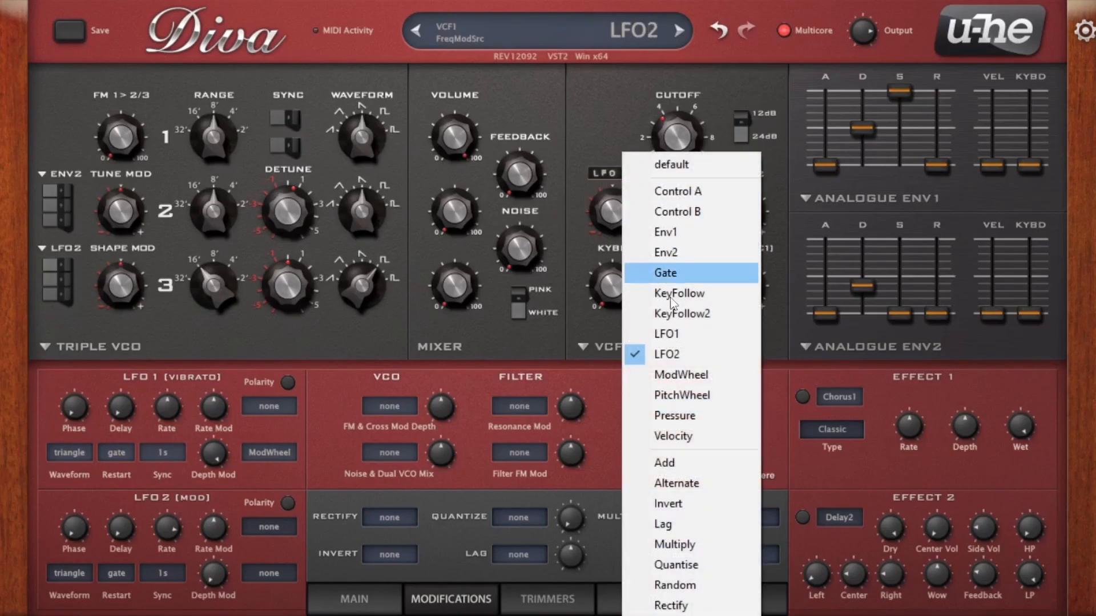
click(673, 231)
drag(824, 165, 809, 248)
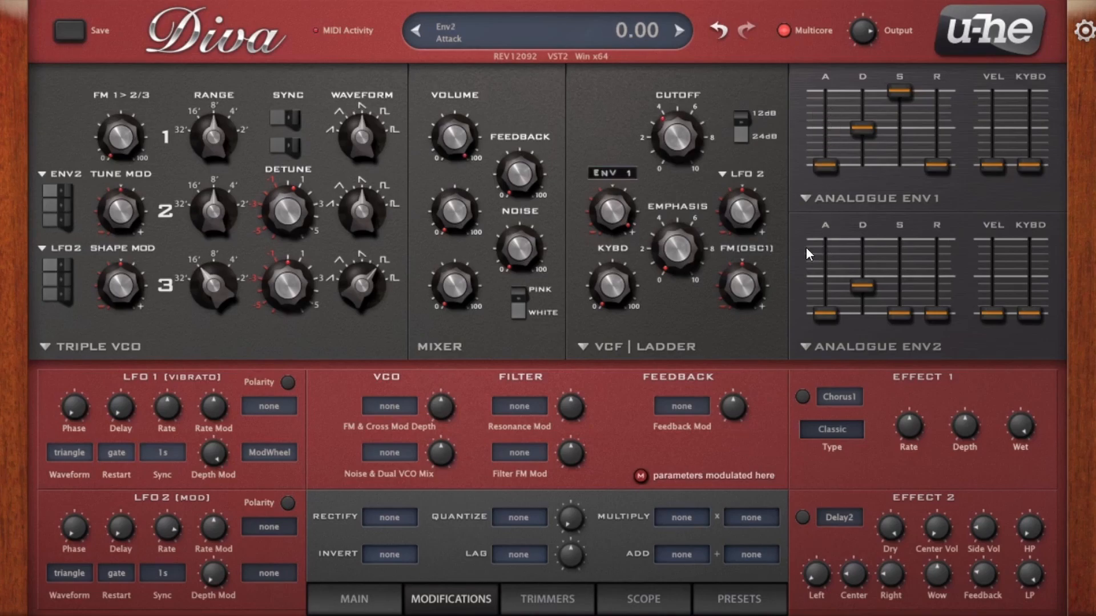
click(608, 177)
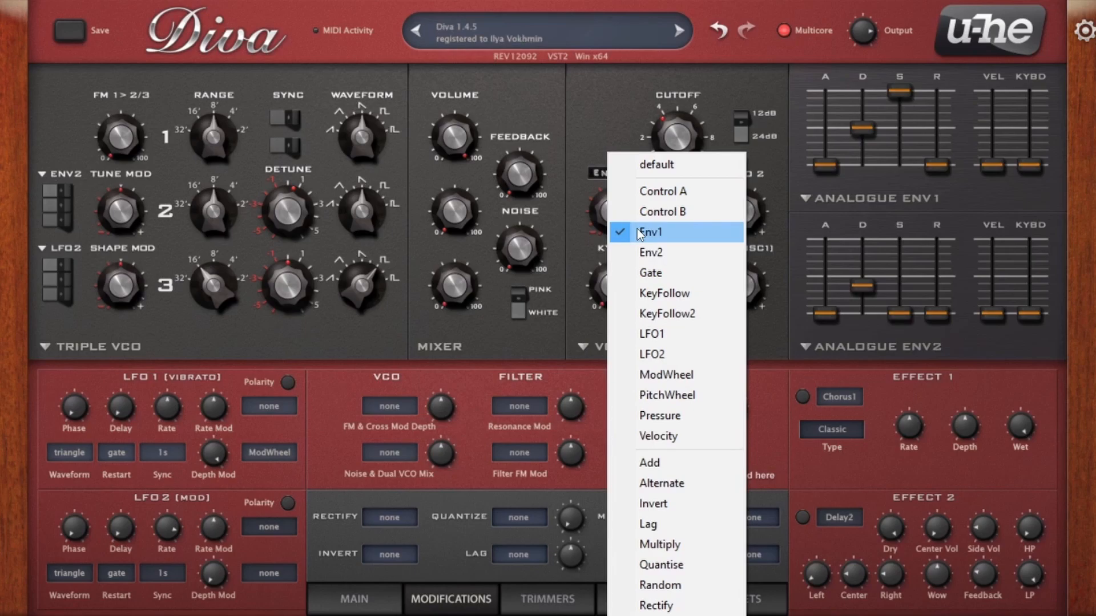
click(631, 252)
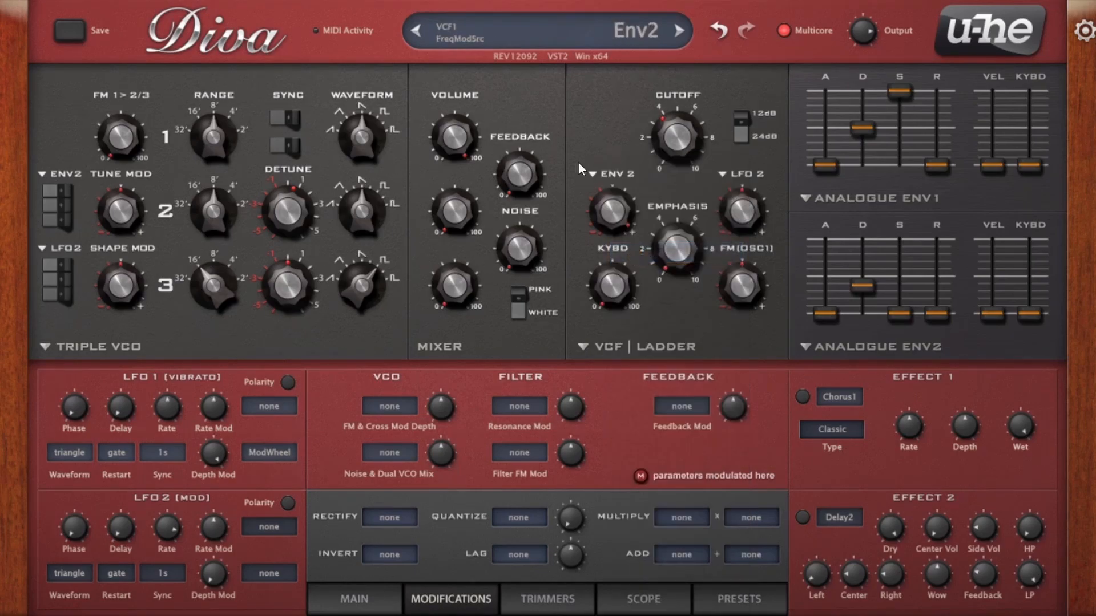
click(598, 175)
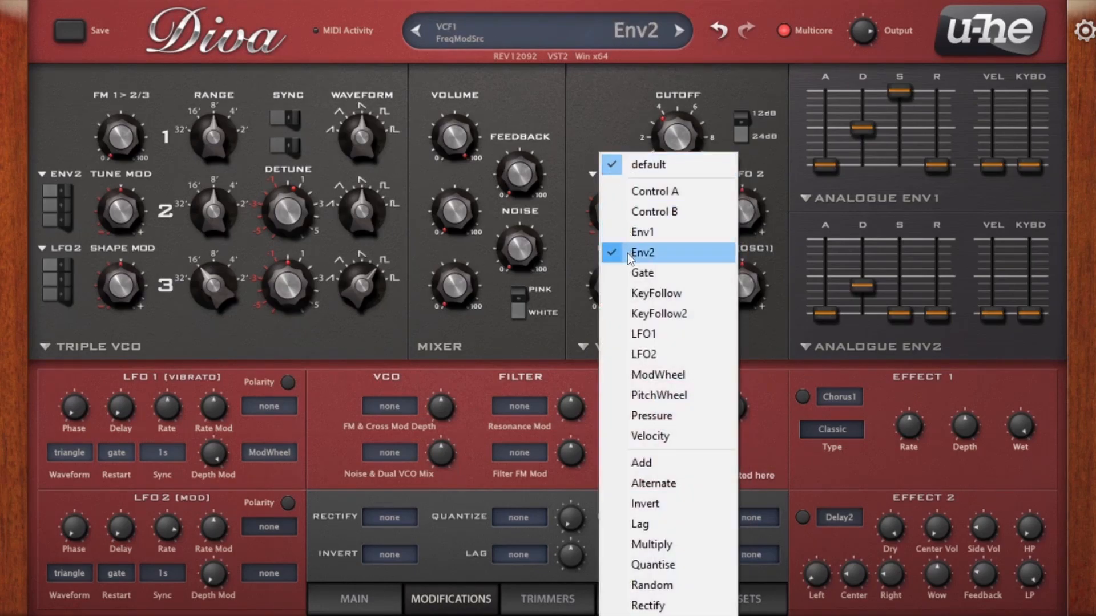
click(626, 166)
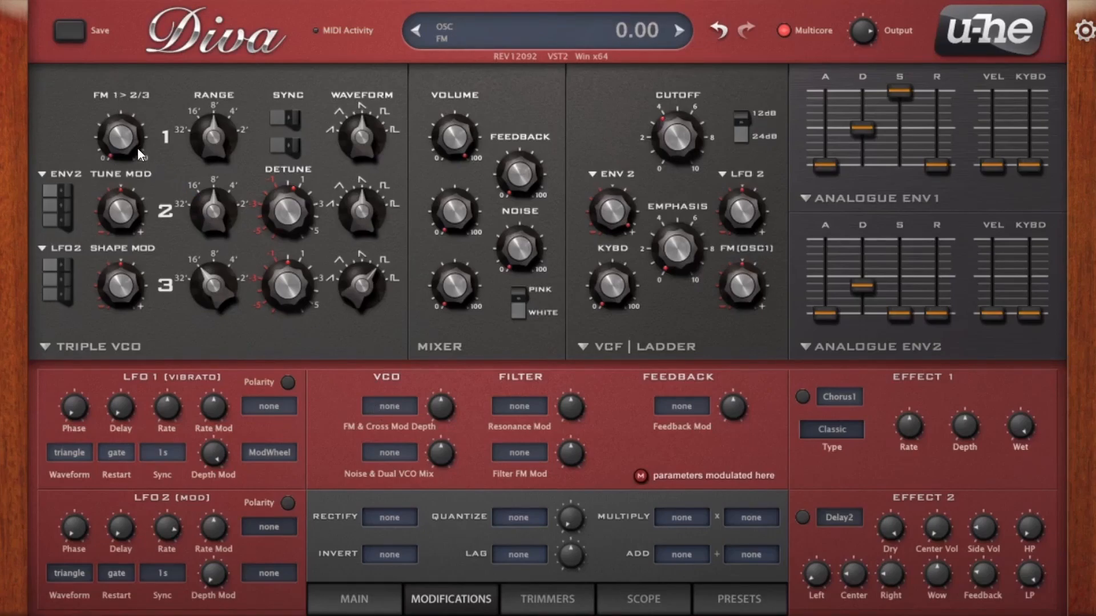
Step the oscillator model through Dual VCO, DCO, Dual VCO Eco and Digital, and return to Triple VCO
click(61, 347)
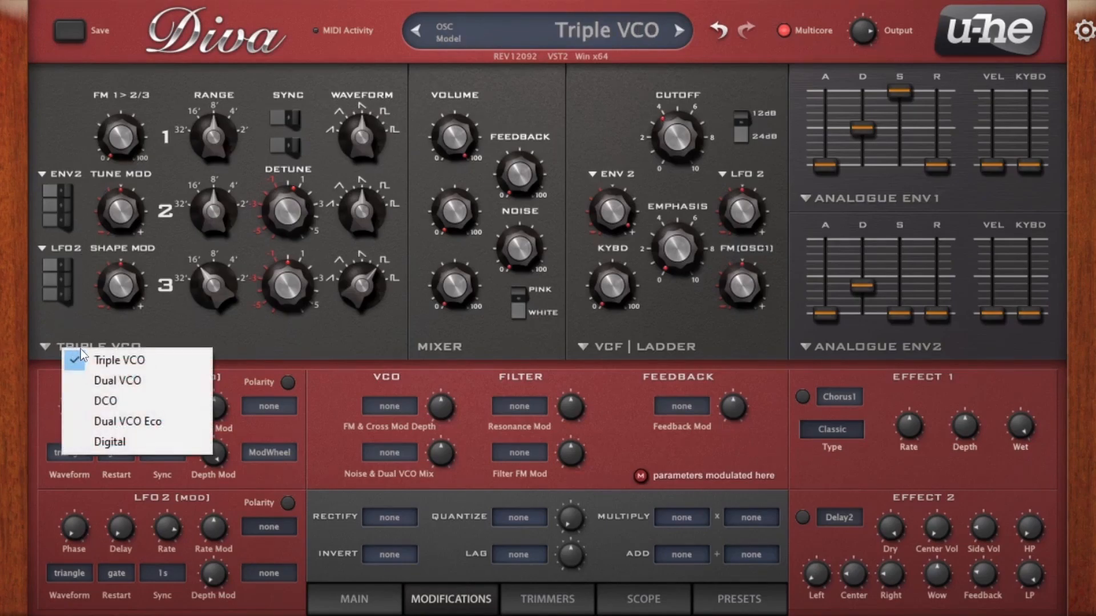
click(108, 381)
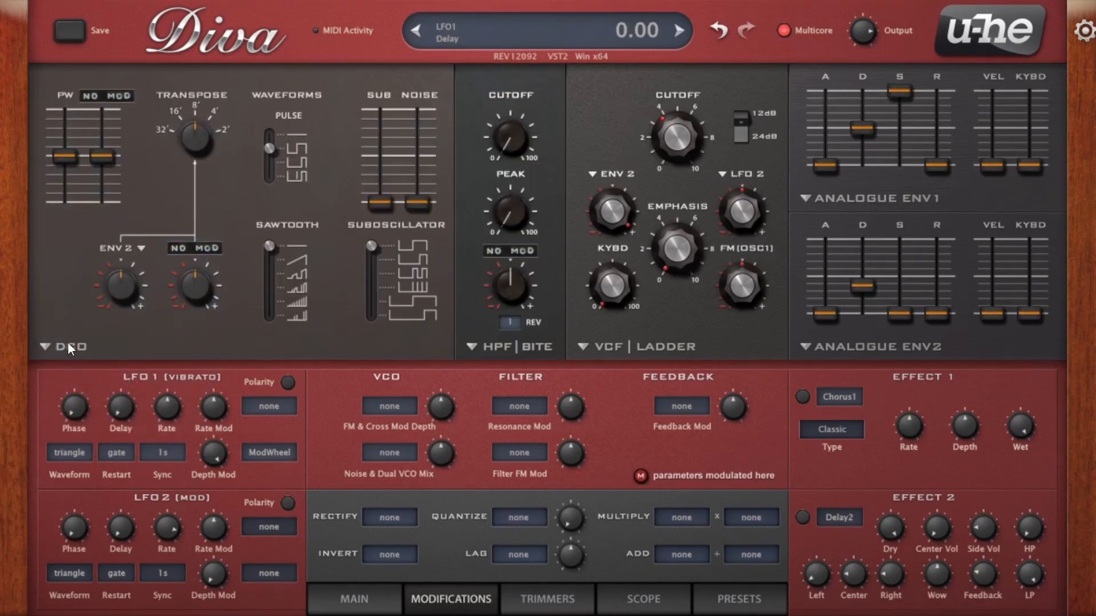
click(61, 339)
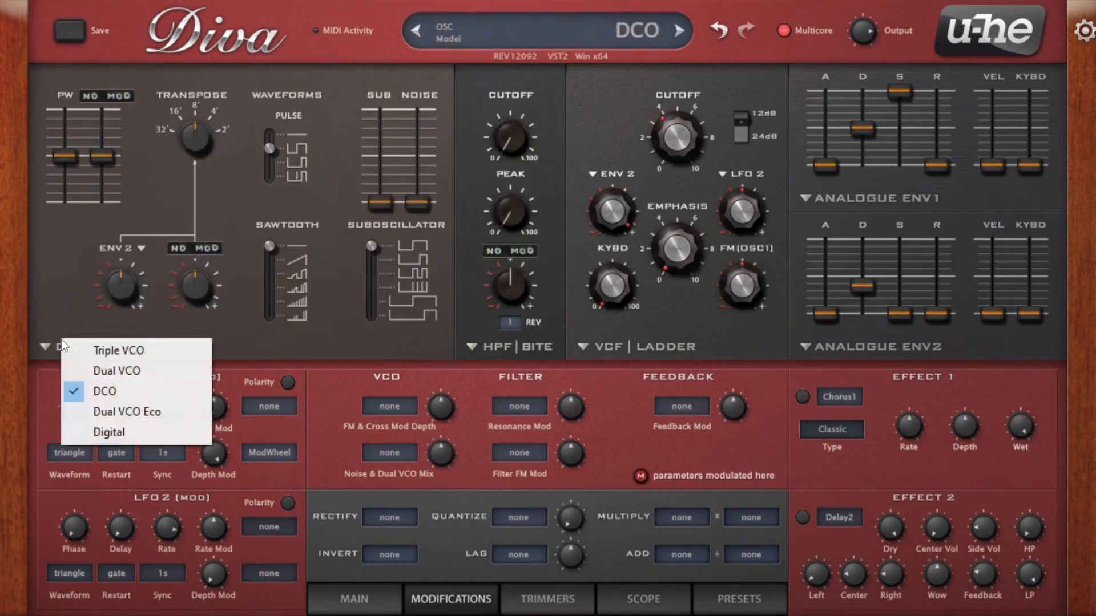
click(108, 411)
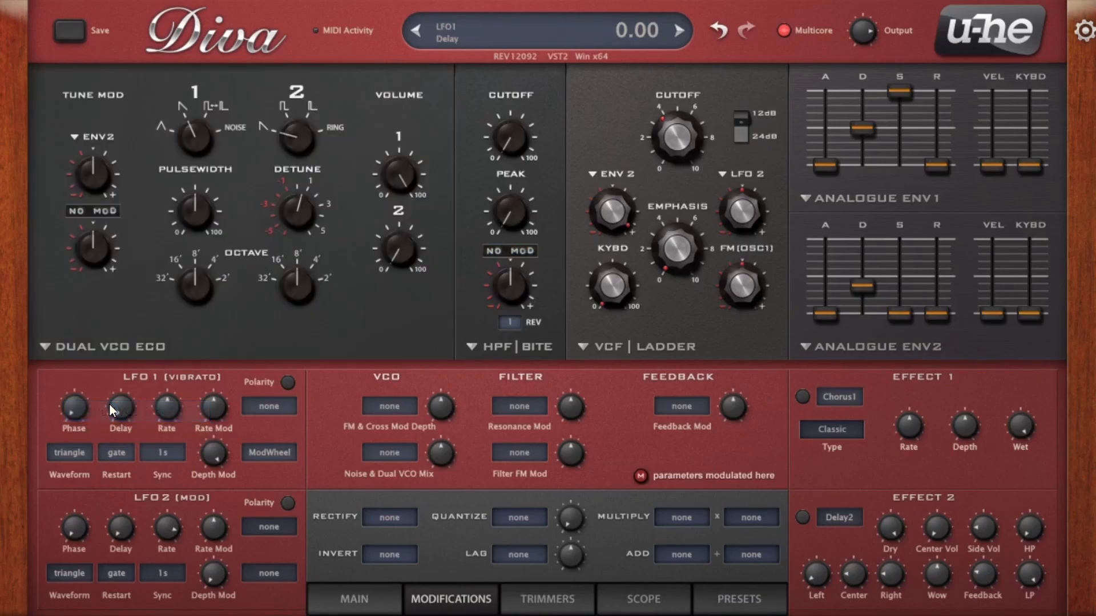
click(97, 345)
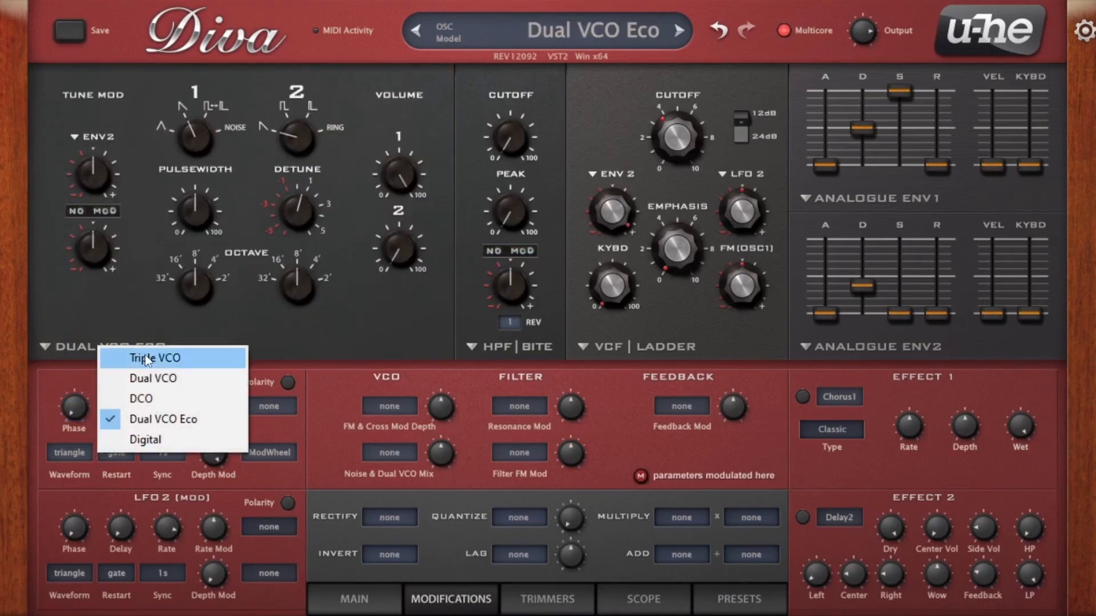
click(157, 437)
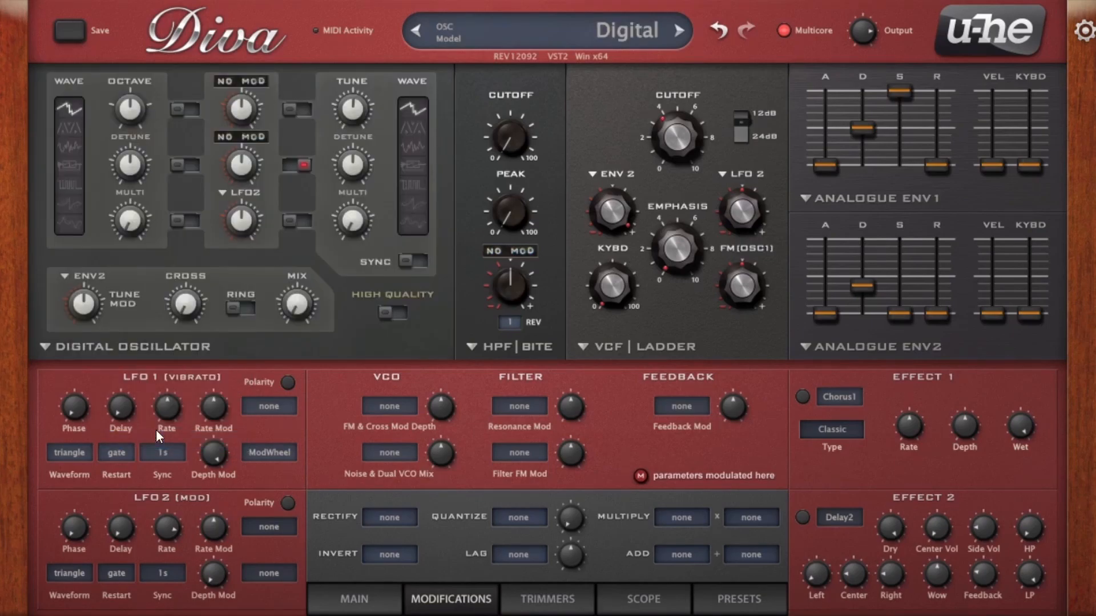
mouse_move(182, 310)
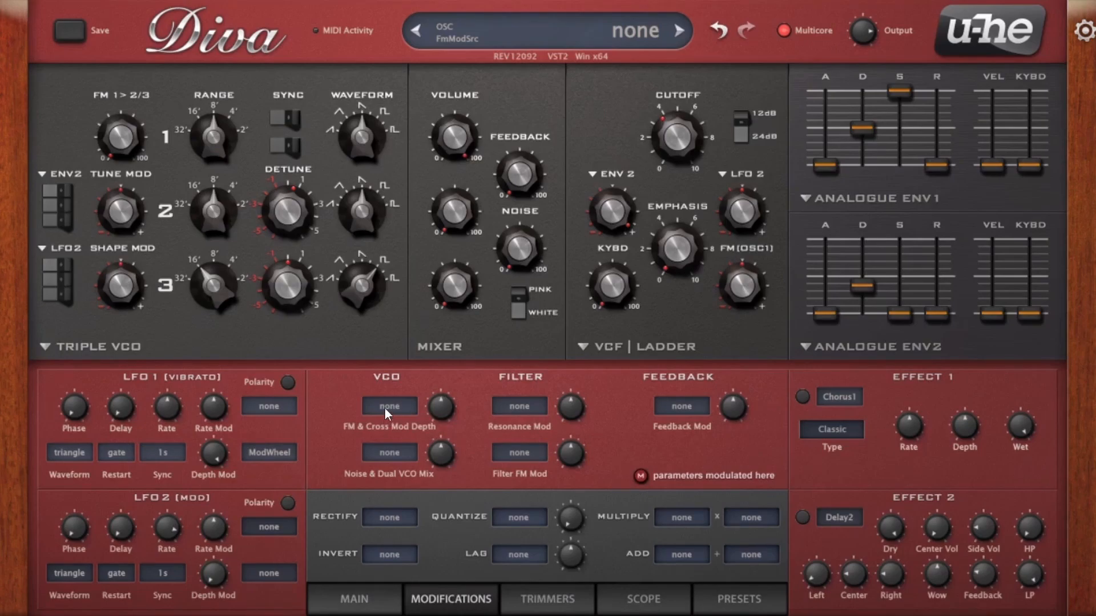
Turn oscillator 2's mixer volume up and oscillator 1's down, and open the filter cutoff fully
drag(124, 139, 144, 155)
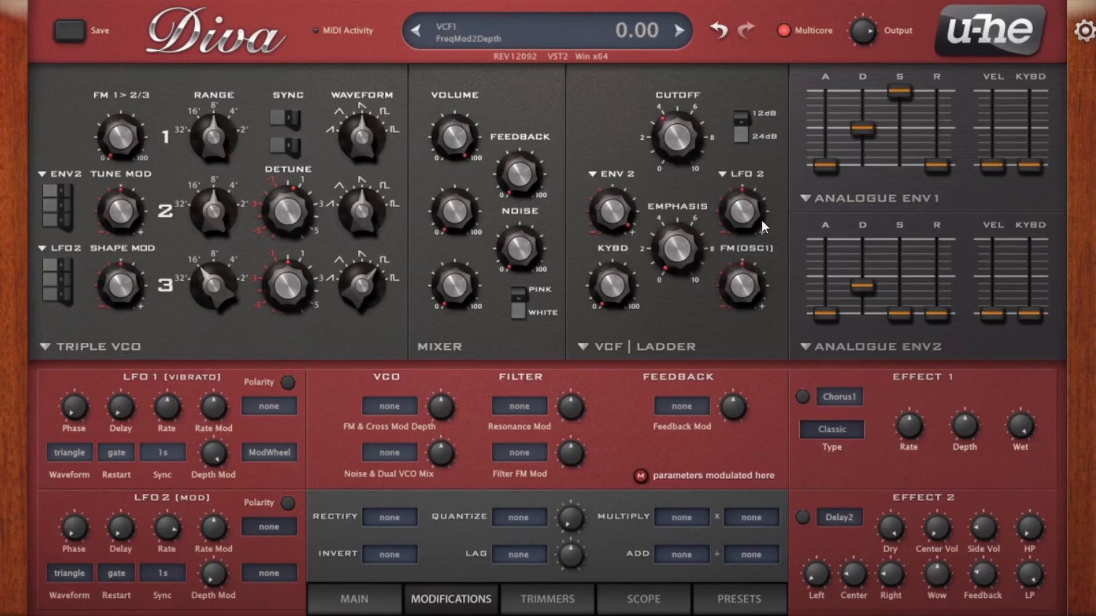
drag(438, 217, 468, 34)
drag(455, 128, 456, 312)
drag(452, 225, 453, 218)
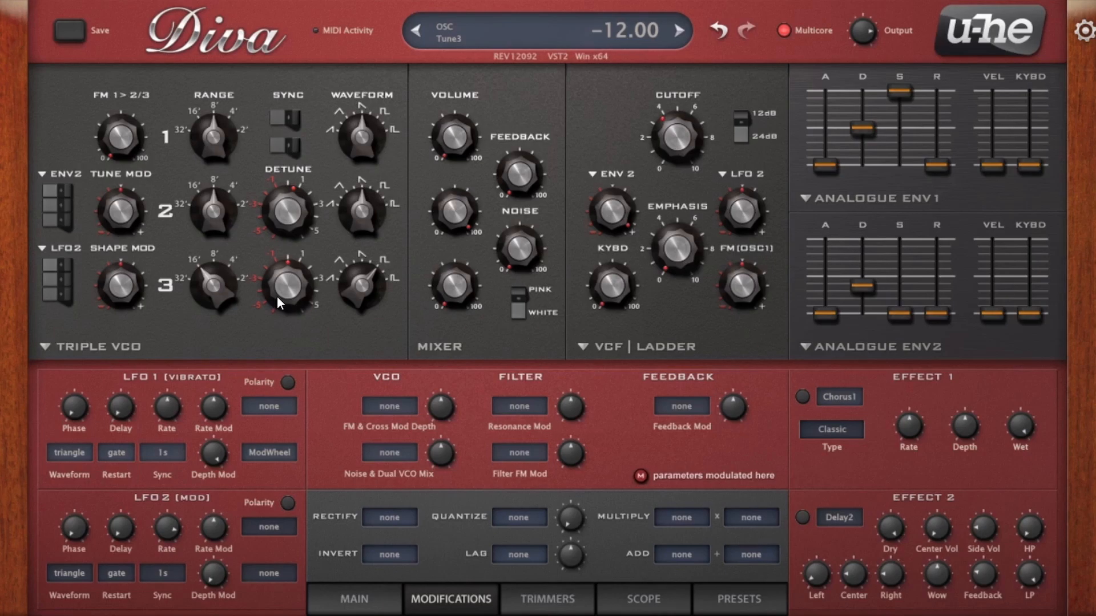
drag(677, 134, 690, 0)
Set oscillator 1's range to 16' and sweep the FM 1>2/3 amount up and back down to 0
drag(119, 149, 174, 1)
drag(222, 138, 226, 218)
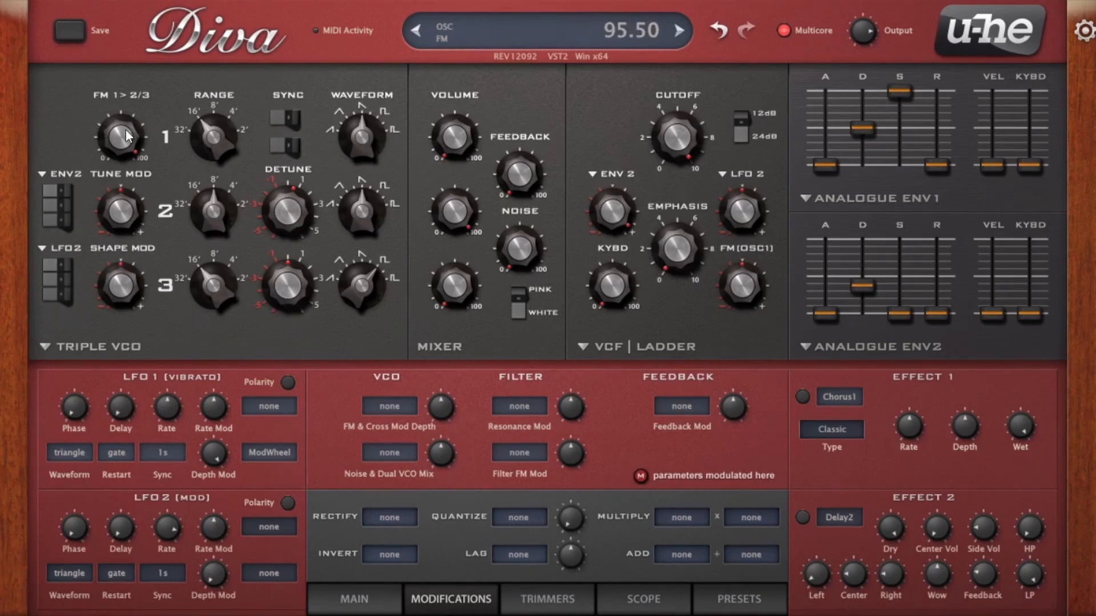
drag(125, 129, 122, 149)
drag(122, 133, 169, 364)
drag(126, 136, 149, 149)
drag(127, 147, 114, 169)
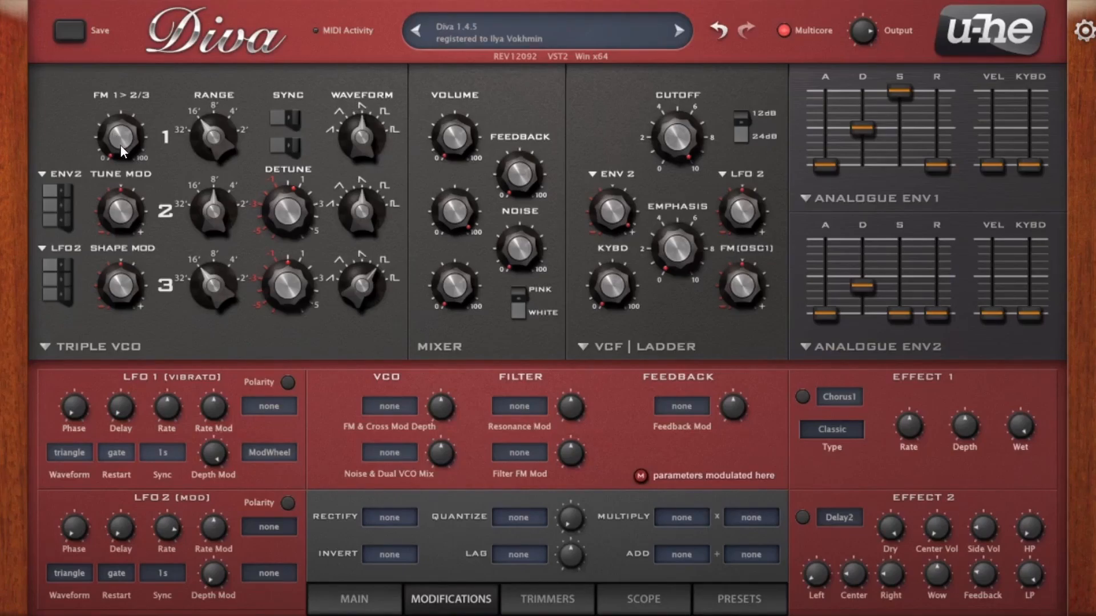
click(123, 116)
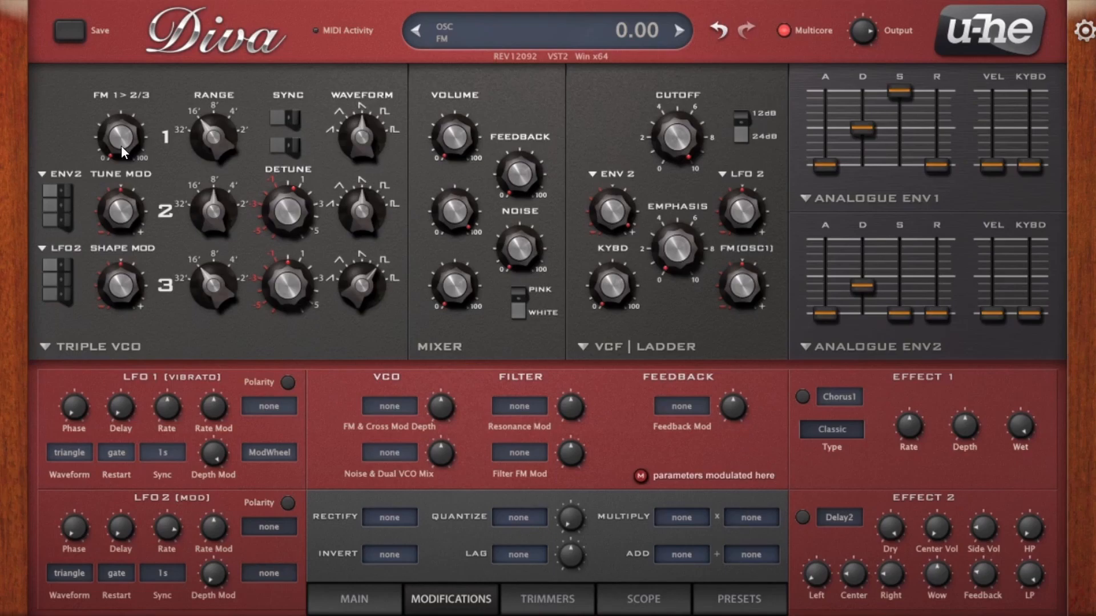
click(386, 408)
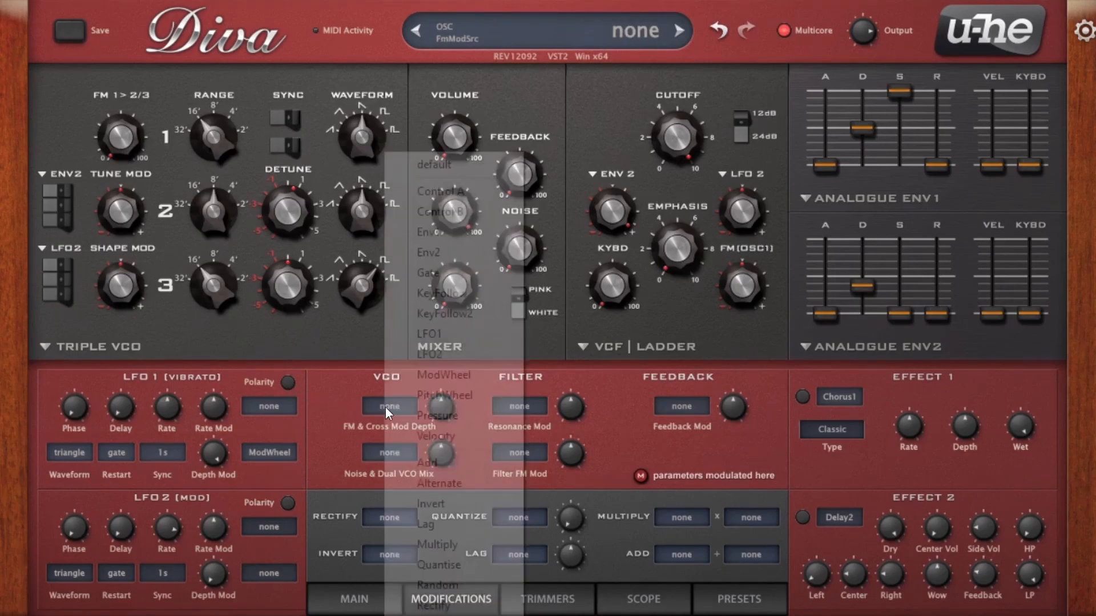
click(310, 388)
scroll(589, 180, down, 1)
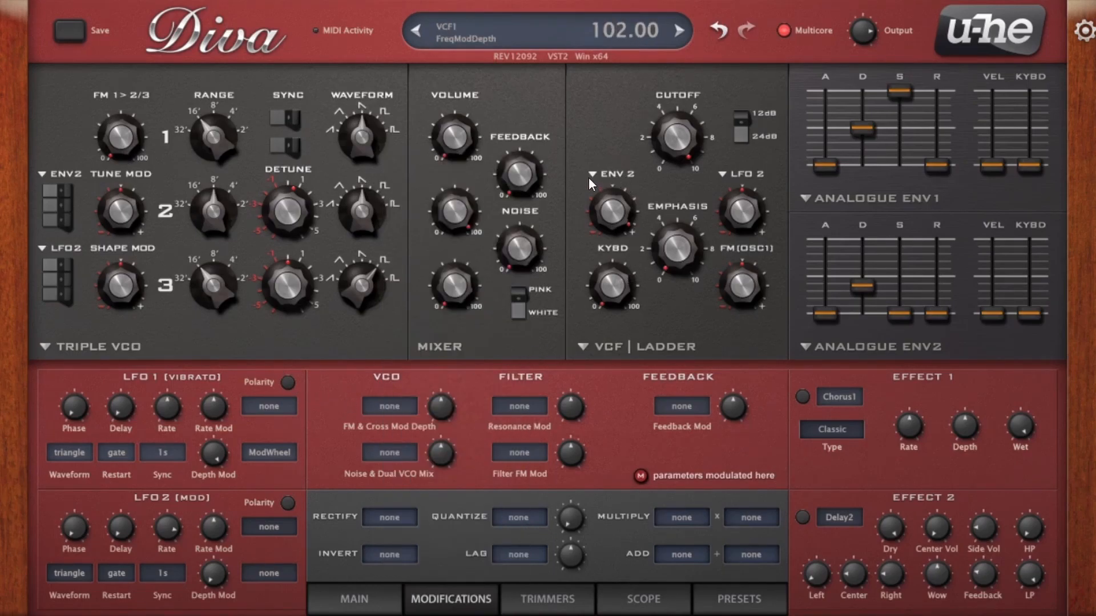
click(591, 178)
click(593, 75)
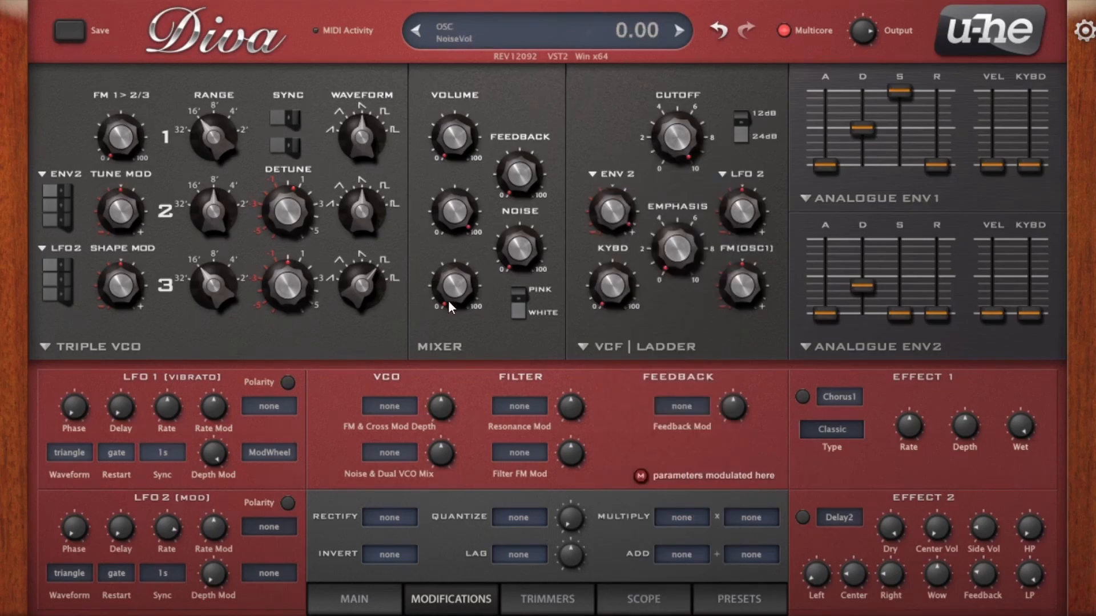
click(400, 410)
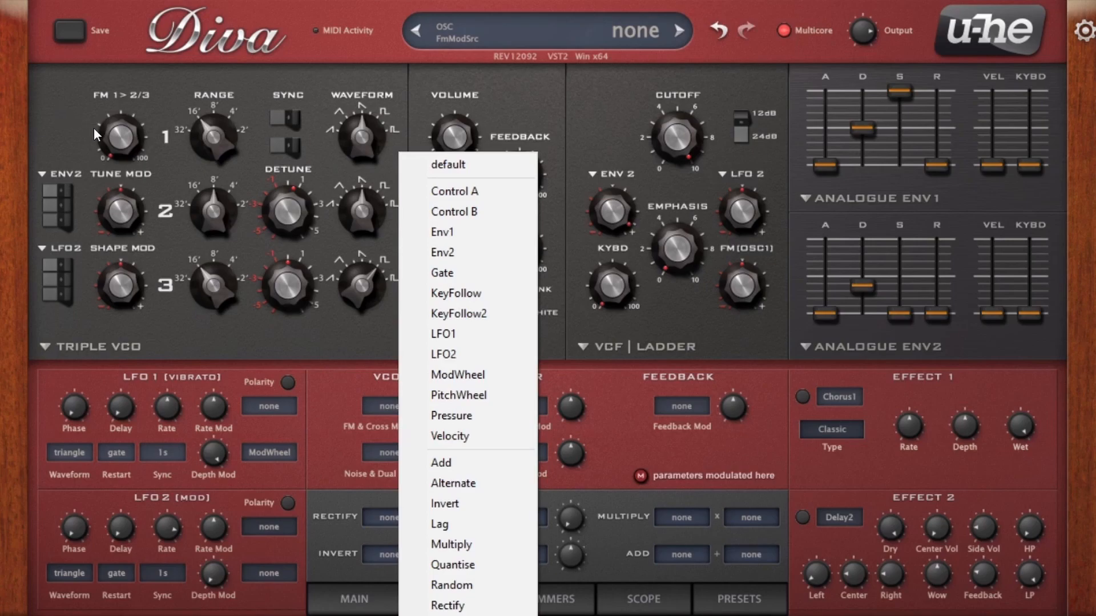
click(94, 133)
Assign LFO2 as the source for FM & Cross Mod Depth and set the LFO2 rate to -2.10
click(383, 406)
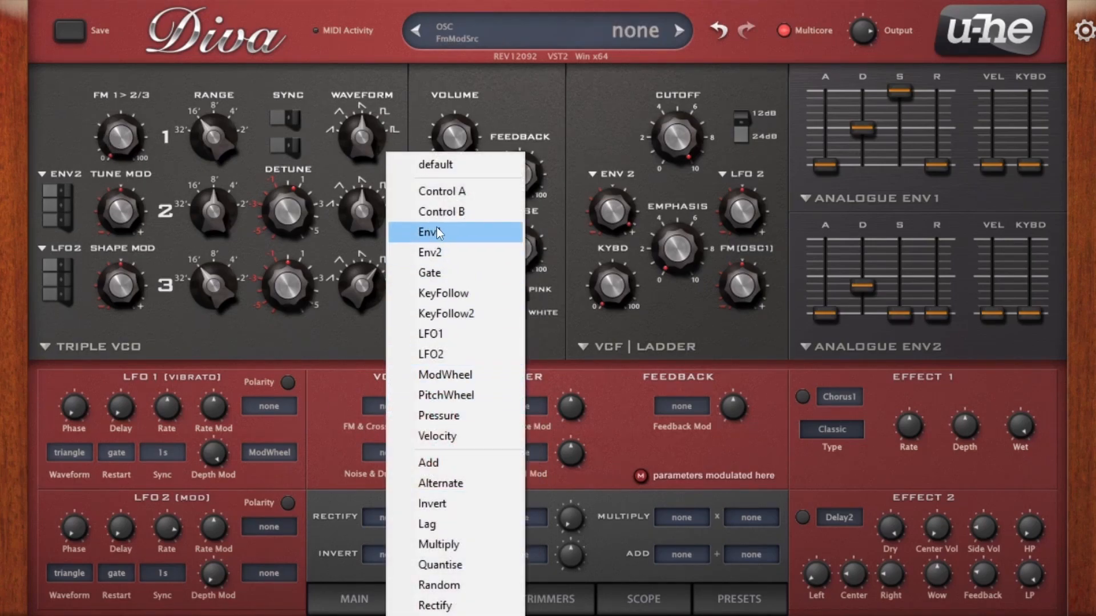
click(452, 350)
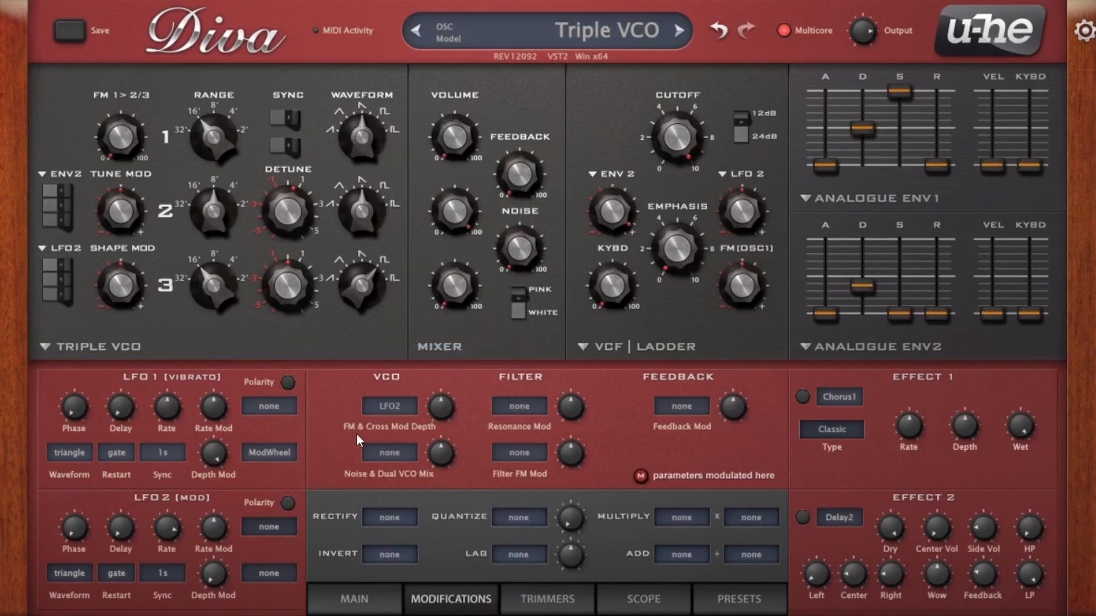
drag(163, 562, 162, 590)
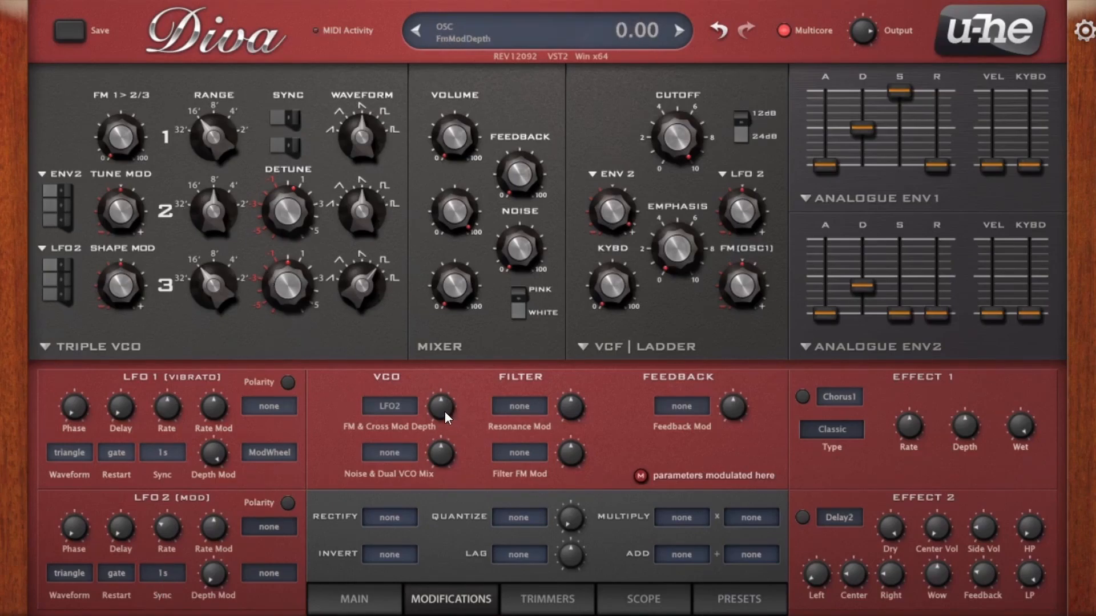
Raise the FM & Cross Mod Depth amount and the LFO2 rate, and increase the base FM 1>2/3 amount
mouse_move(445, 411)
mouse_down()
mouse_move(436, 416)
mouse_move(444, 374)
mouse_up()
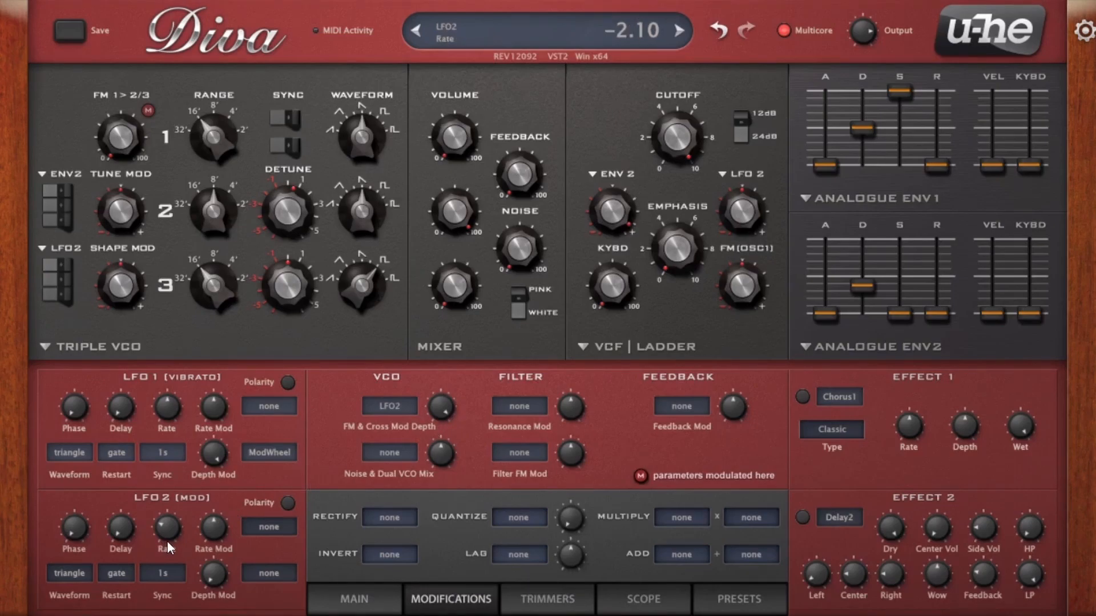
drag(167, 540, 175, 519)
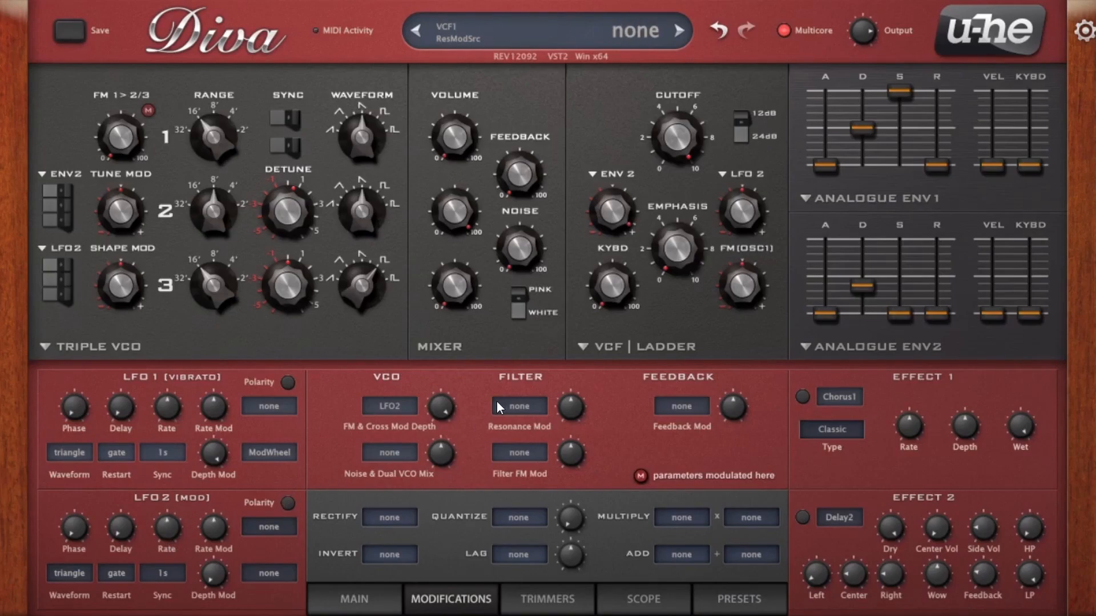
drag(436, 403, 453, 317)
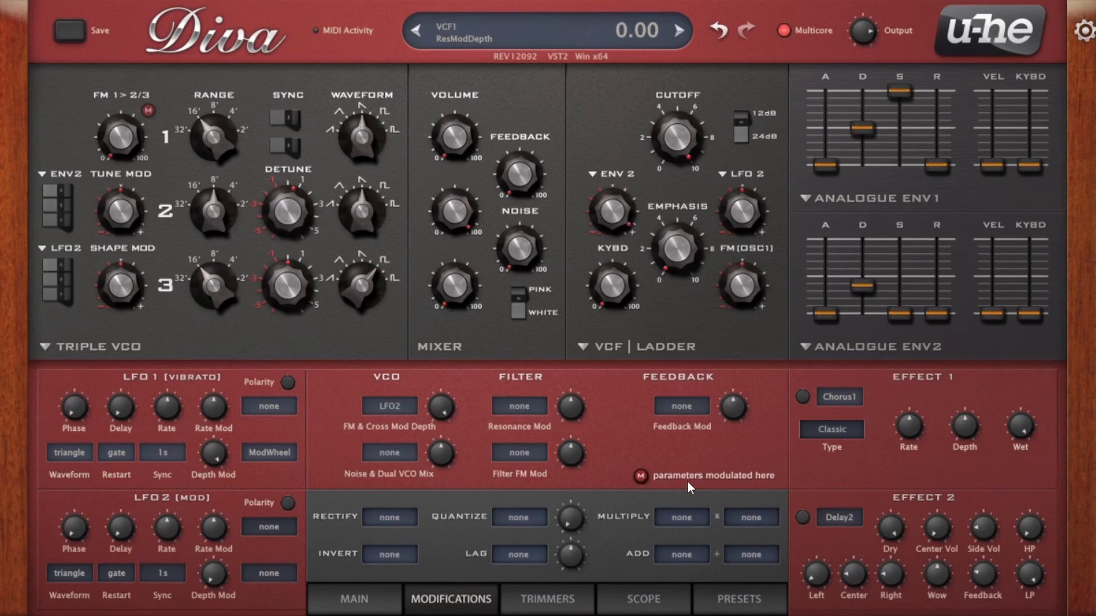
drag(120, 152, 126, 101)
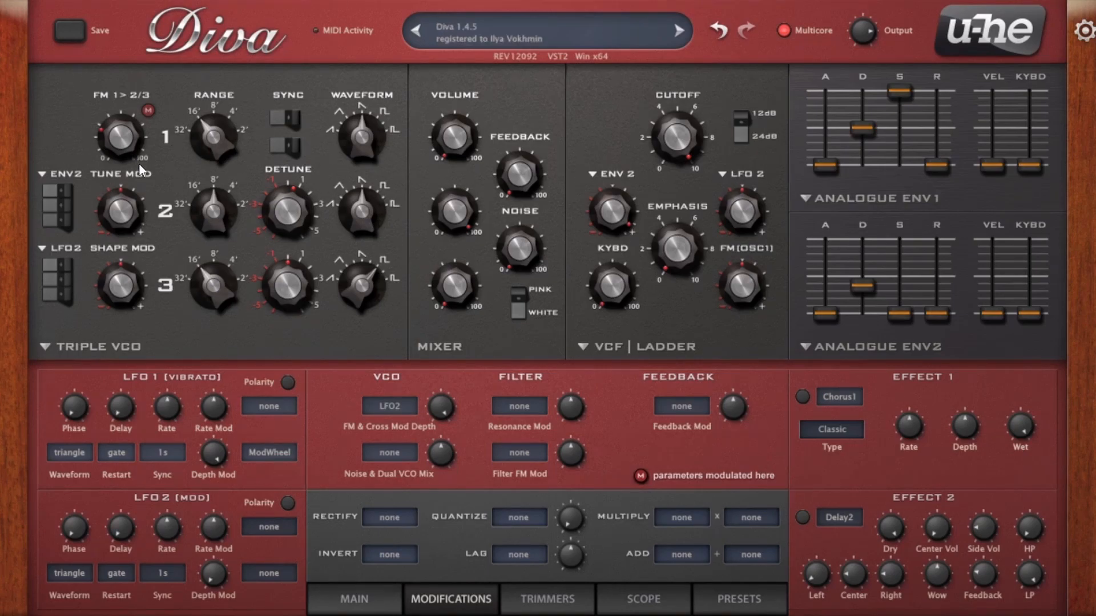
Set the LFO2 waveform to saw down, lower the FM & Cross Mod Depth amount to -88, and readjust it
click(73, 575)
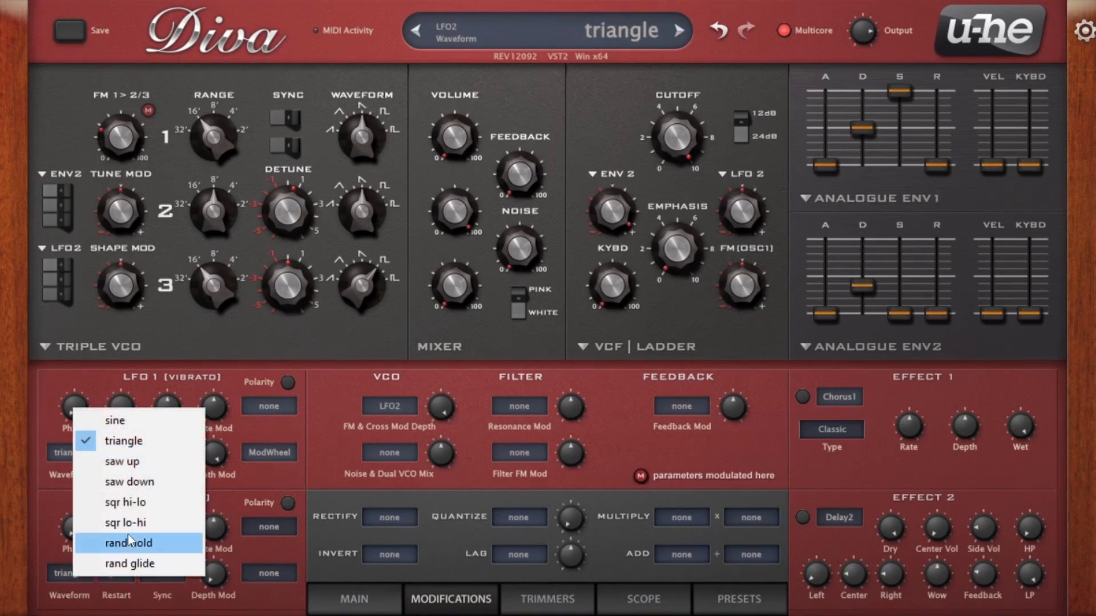
click(135, 482)
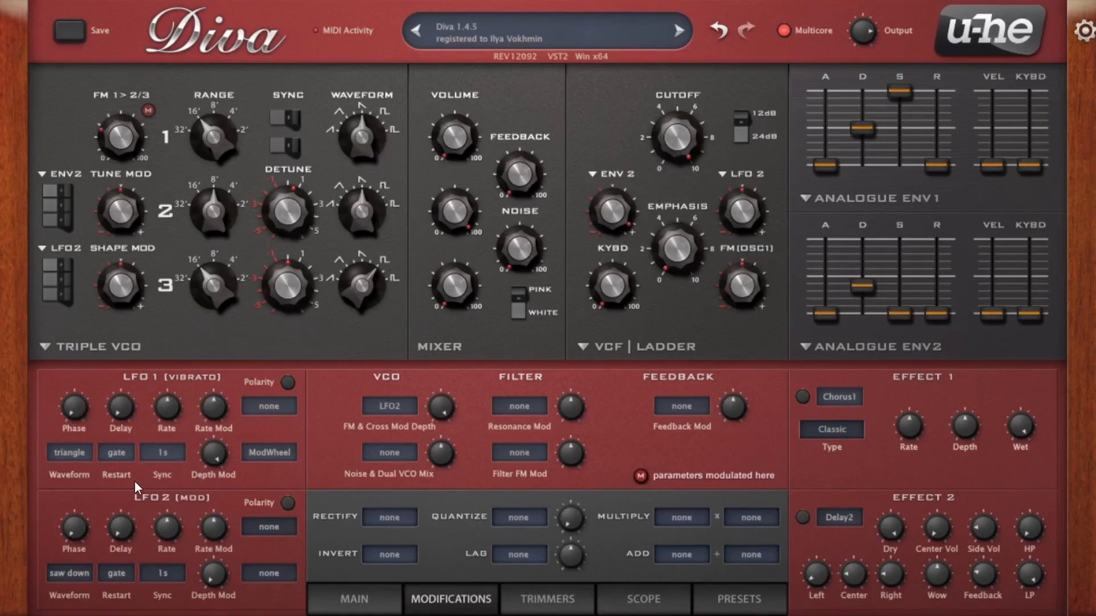
drag(441, 406, 430, 502)
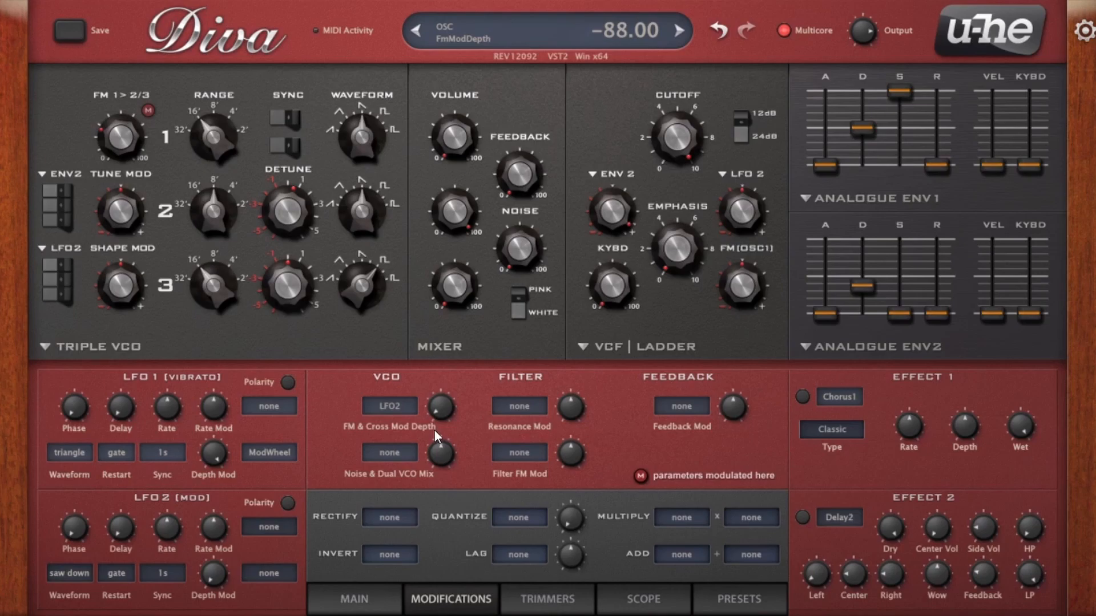
mouse_move(442, 413)
mouse_down()
mouse_move(458, 366)
mouse_move(447, 407)
mouse_up()
Assign Env2 as the FM & Cross Mod Depth source and lengthen the Env2 attack
click(389, 406)
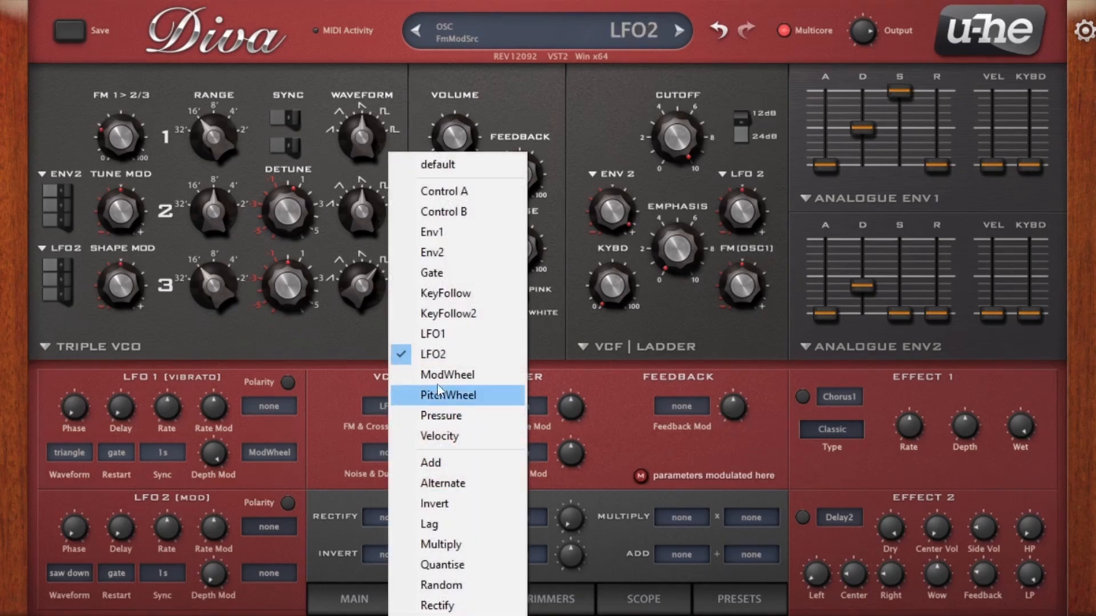
click(463, 252)
drag(830, 313, 830, 251)
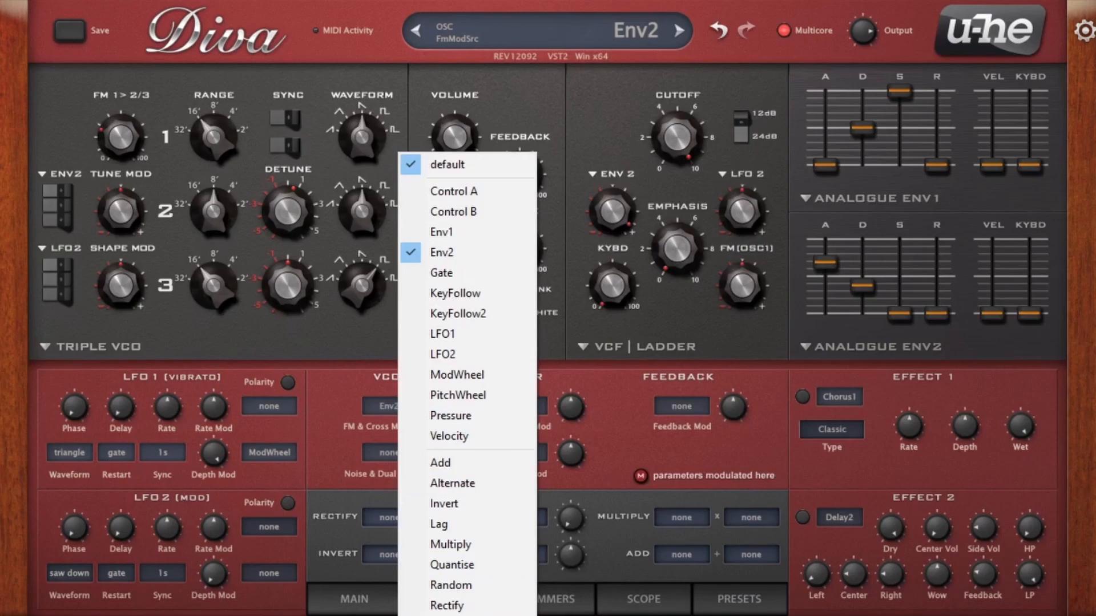
Set the FM & Cross Mod Depth source to none and reset the FM 1>2/3 amount
click(448, 615)
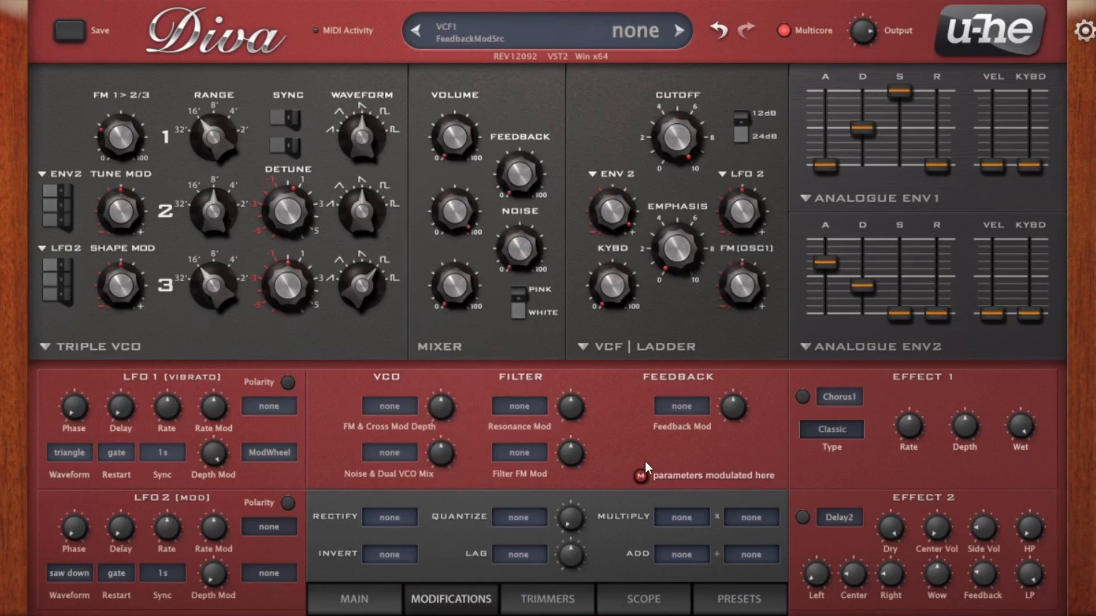
double_click(126, 143)
Switch the oscillator model to Dual VCO and assign LFO2 as the FM & Cross Mod Depth source
click(64, 345)
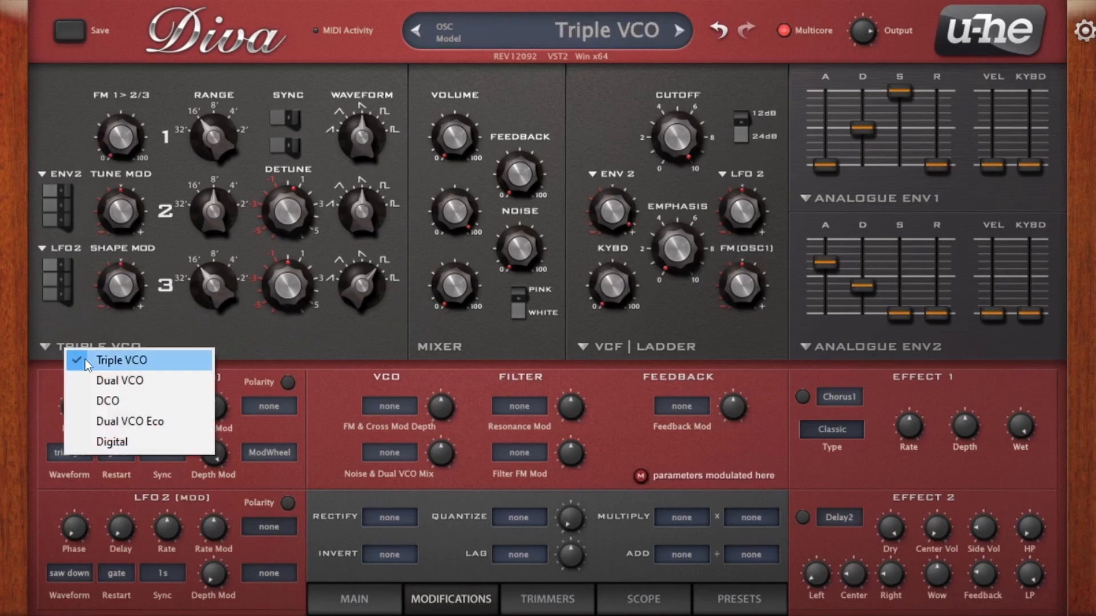
click(98, 383)
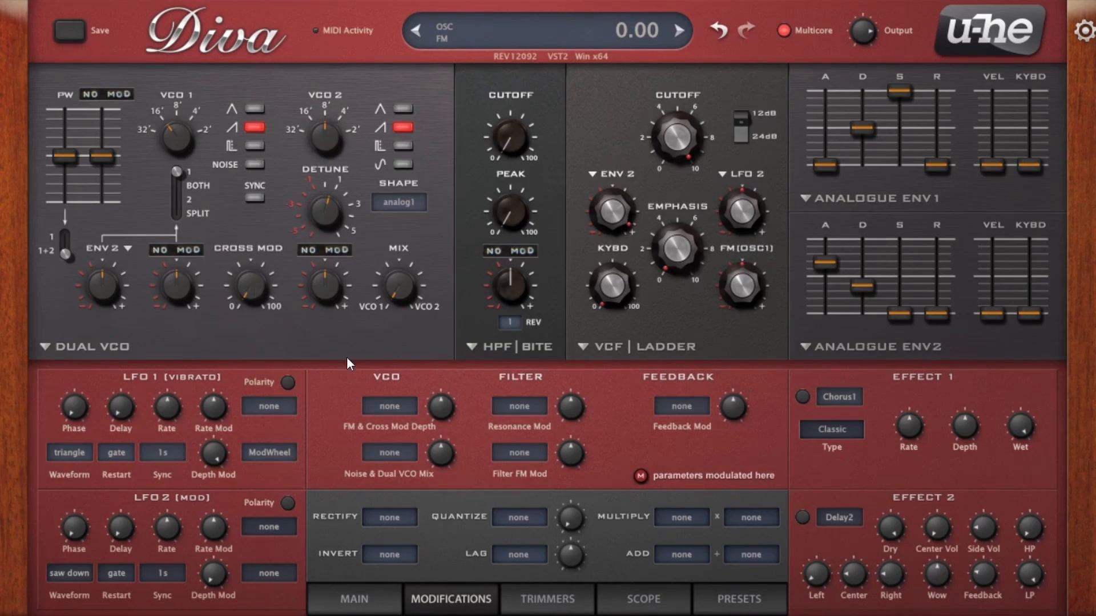
click(378, 401)
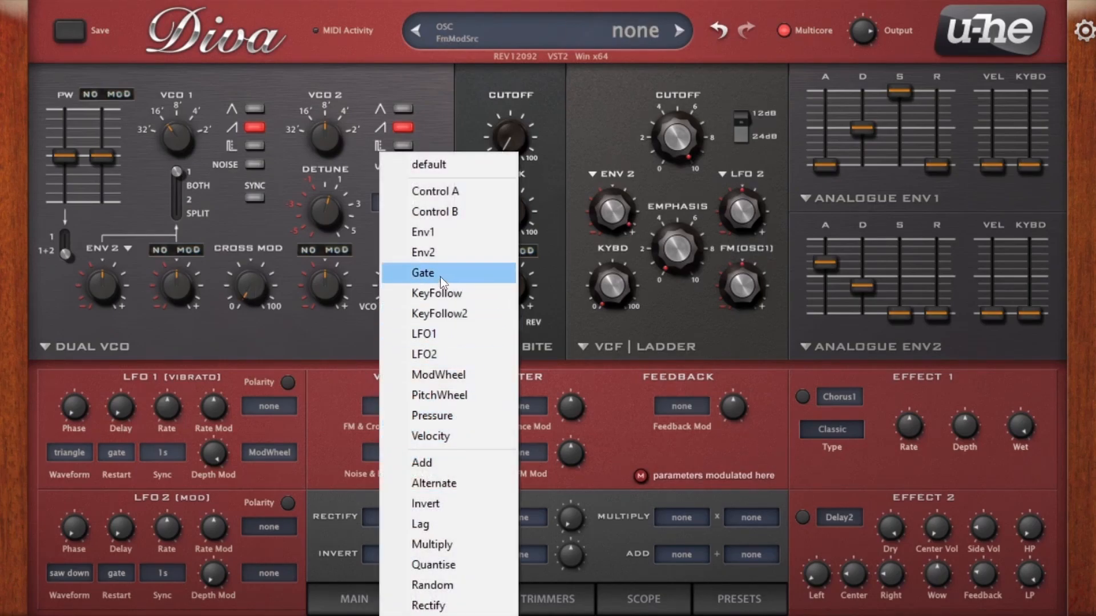
click(433, 350)
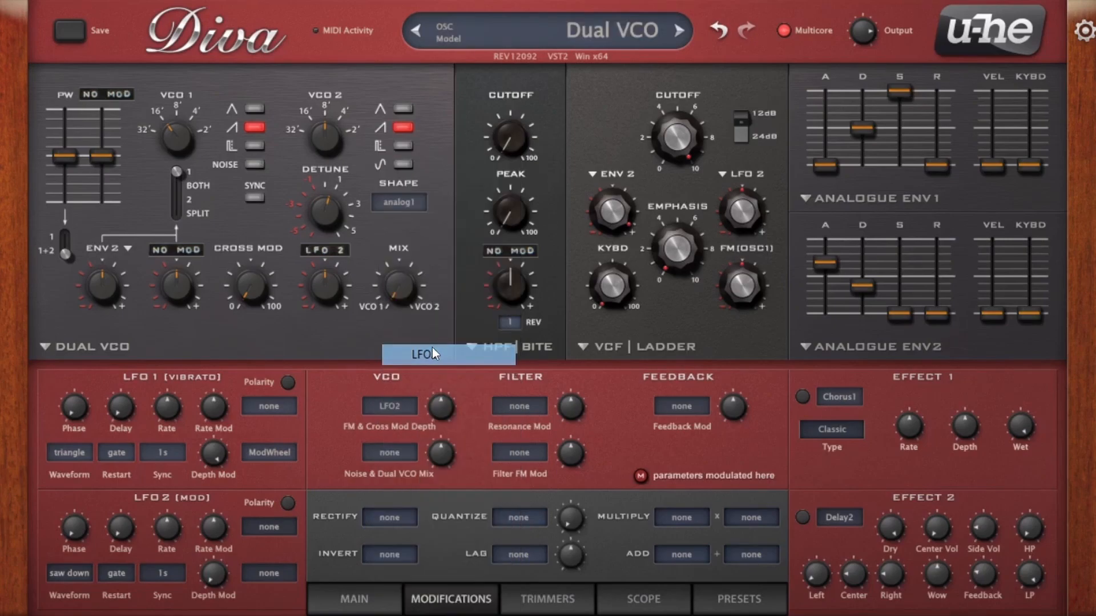
Raise the FM & Cross Mod Depth amount to 100 and set the LFO2 waveform to sine
drag(365, 291, 411, 160)
drag(252, 284, 291, 325)
drag(444, 410, 453, 364)
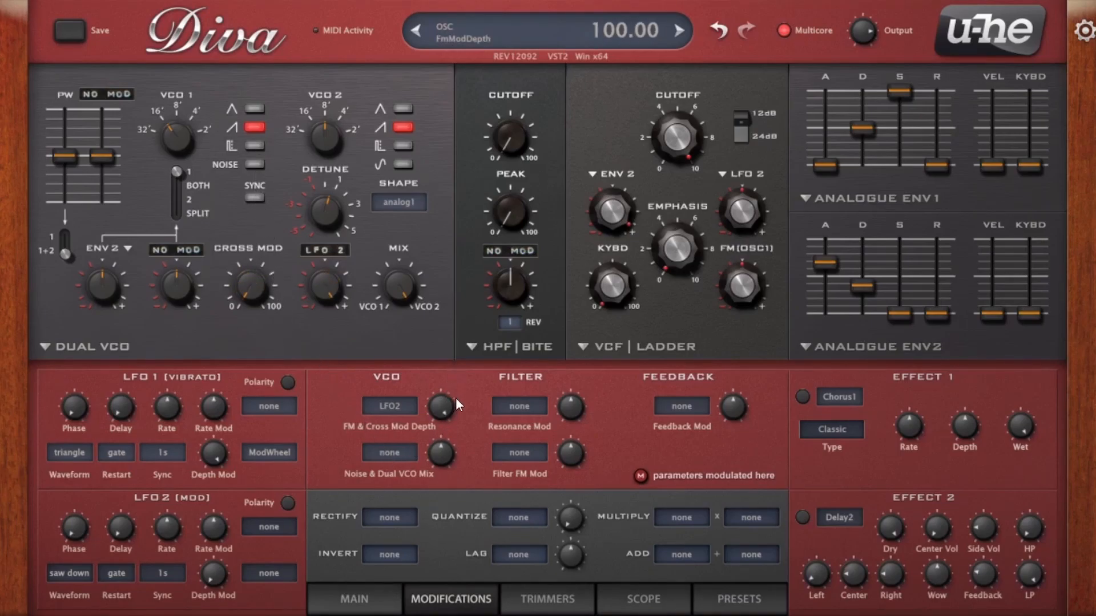
click(73, 570)
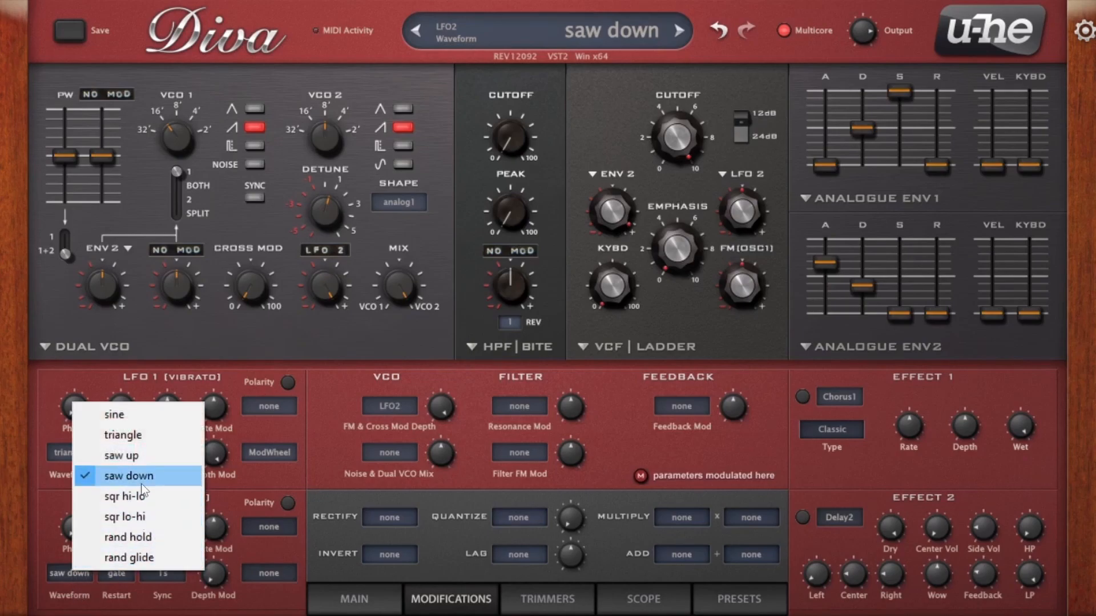
click(132, 422)
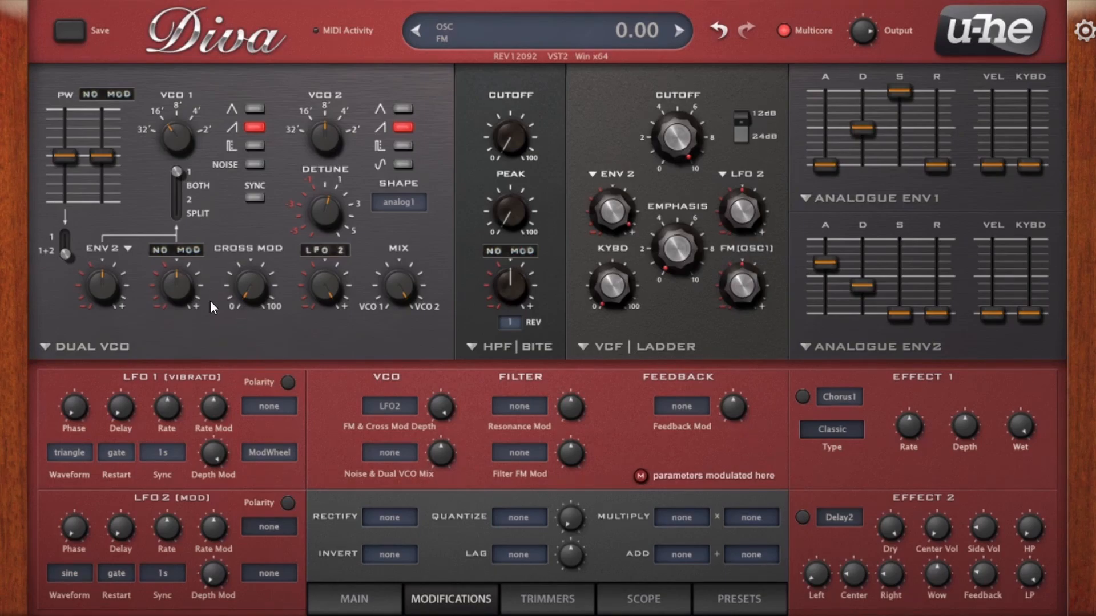
Switch the oscillator model to Digital and back to Triple VCO
click(71, 347)
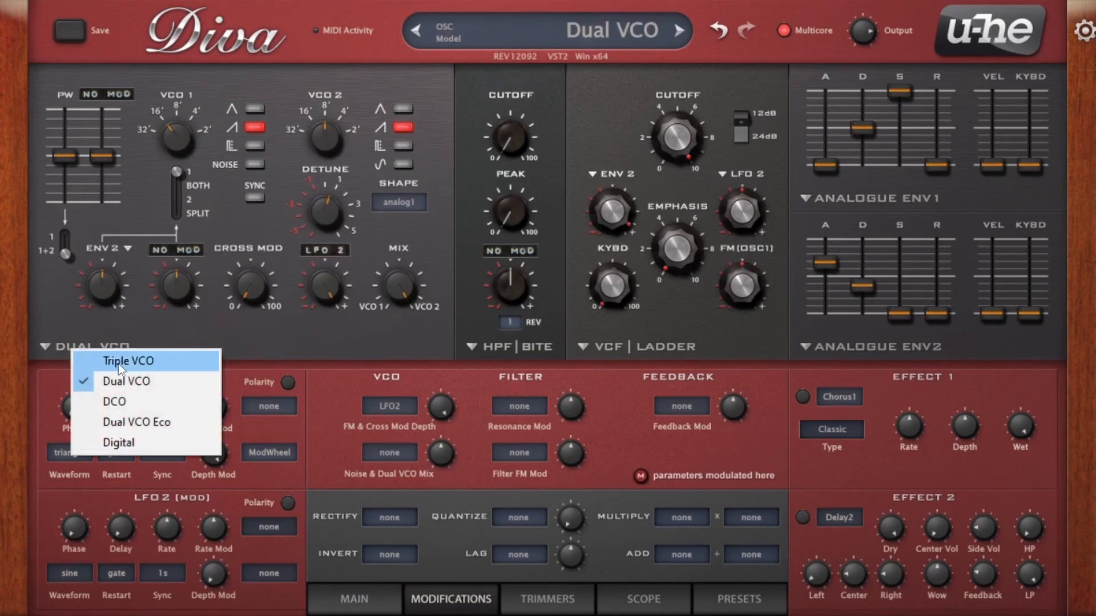
click(143, 442)
click(52, 348)
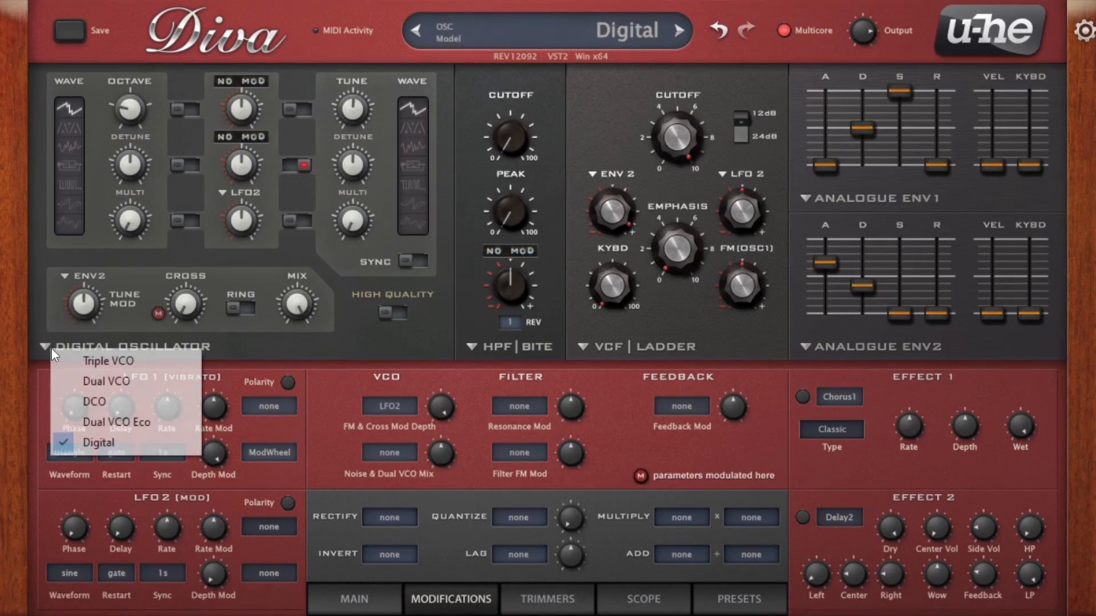
click(84, 359)
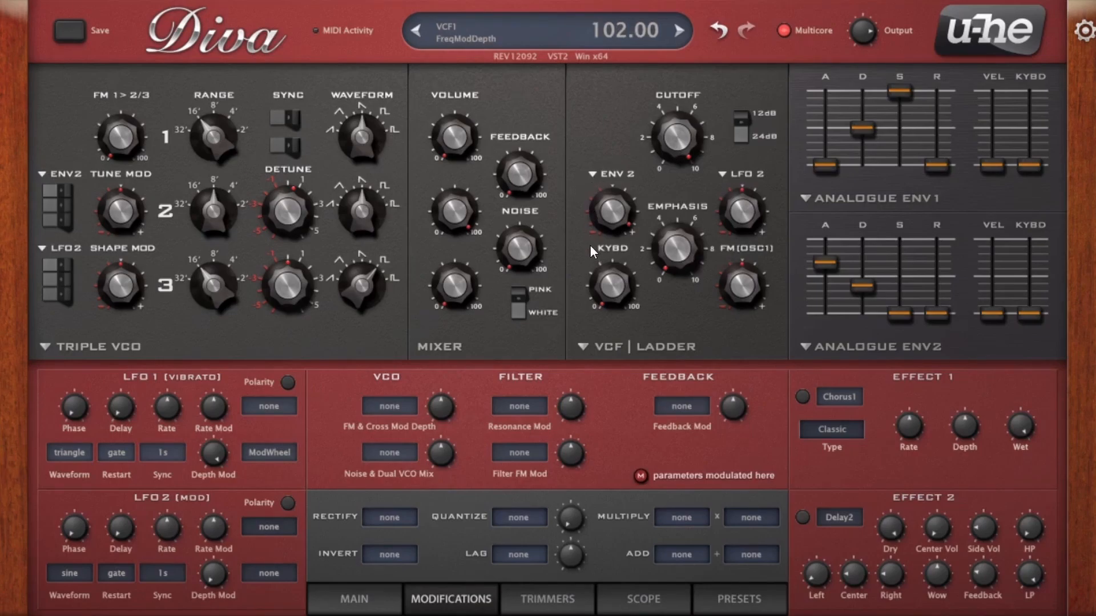
Bring the Env2 attack down to minimum and readjust the filter's cutoff and Env2 modulation amount
drag(663, 140, 661, 327)
drag(825, 263, 823, 358)
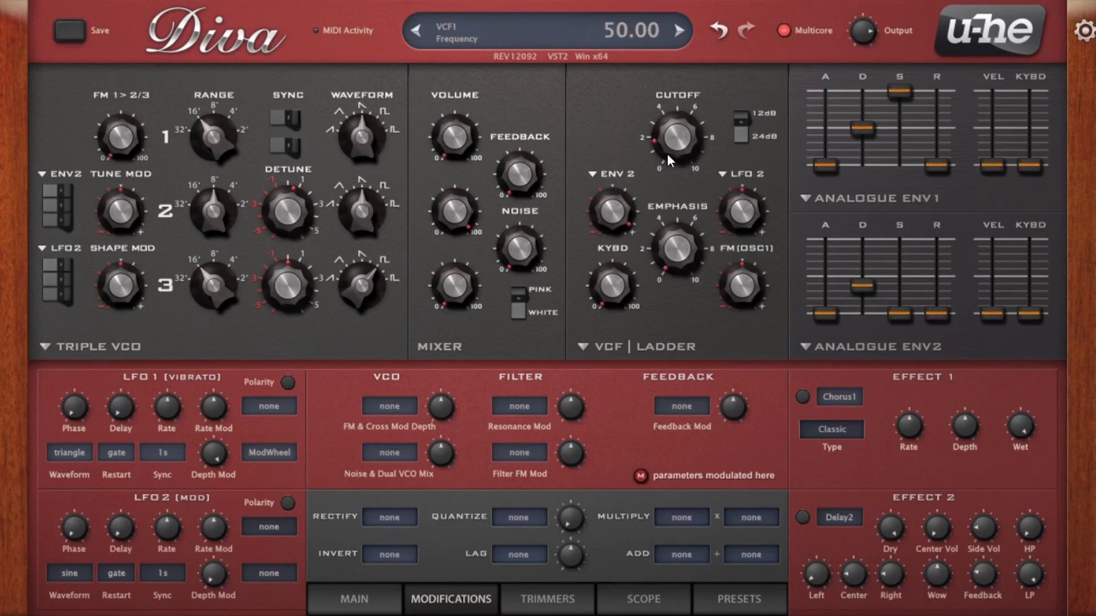
scroll(614, 218, up, 2)
double_click(613, 220)
drag(690, 138, 691, 87)
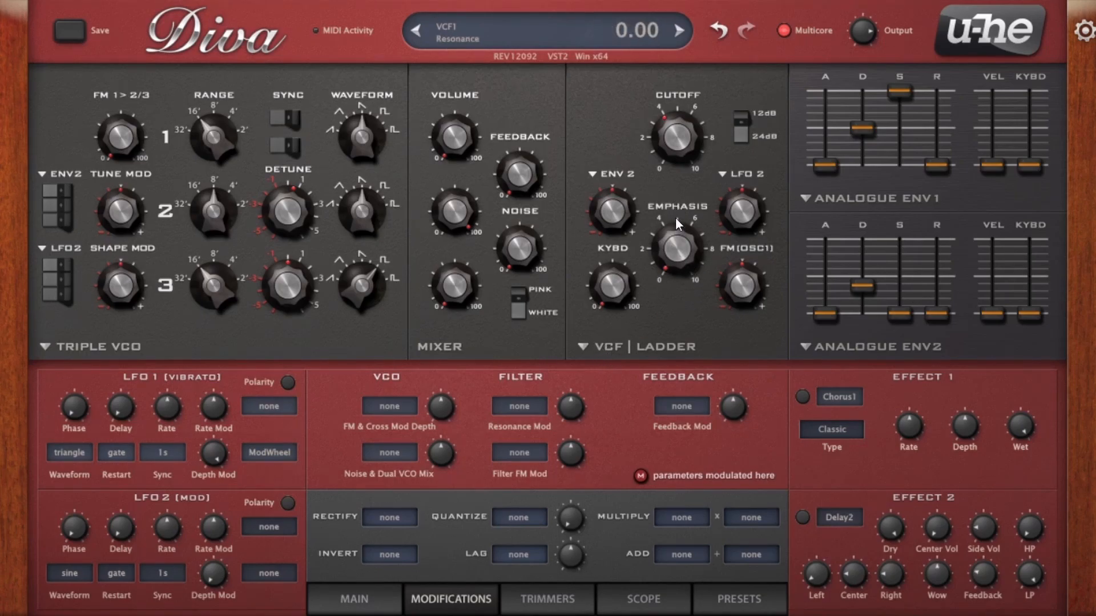
Assign Env2 as the Resonance Mod source with an amount of 100, and raise the filter's emphasis to 28
click(526, 405)
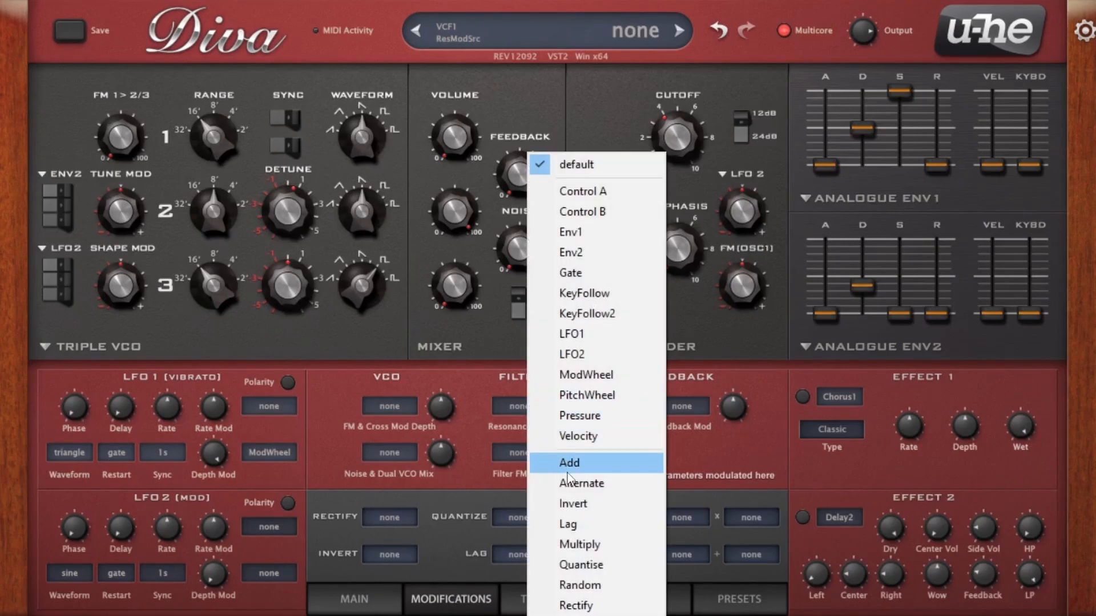
click(596, 263)
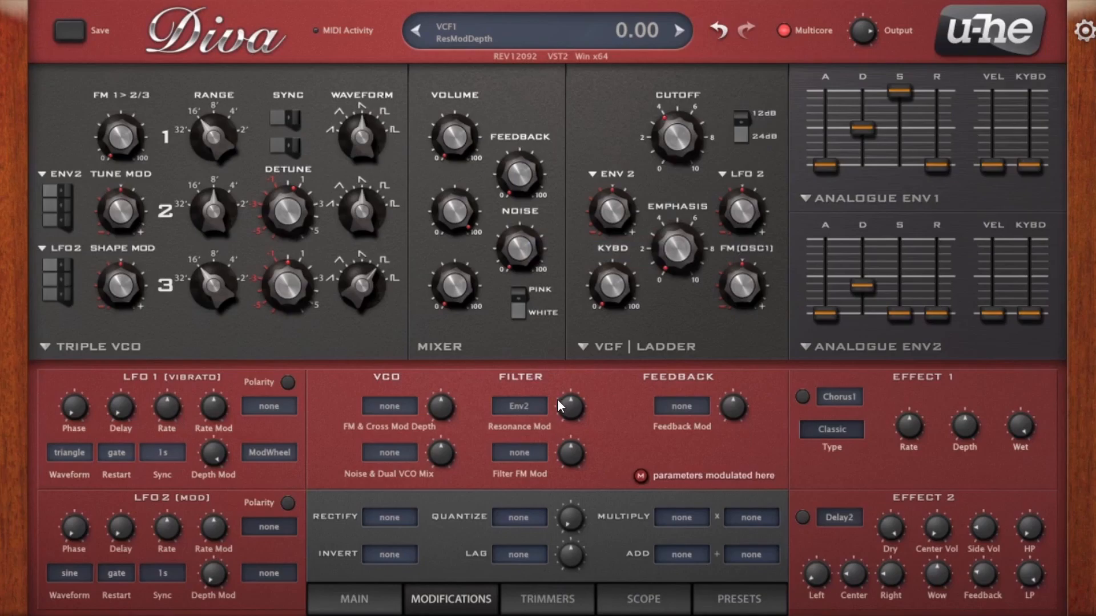
drag(565, 409, 573, 340)
drag(687, 139, 688, 128)
drag(667, 255, 680, 206)
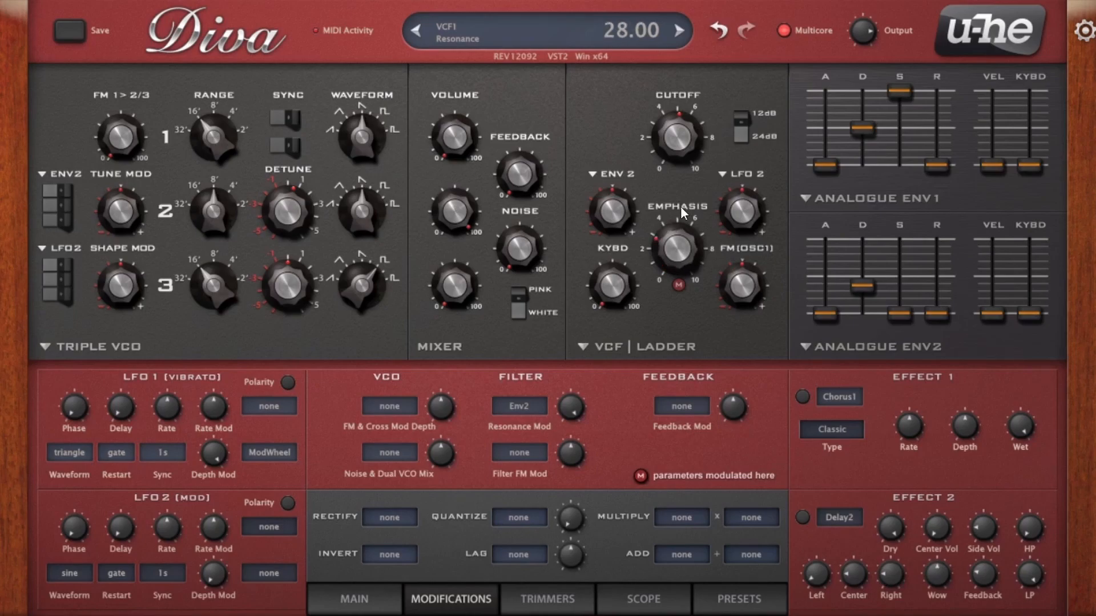
Lengthen the Env2 attack, readjust the filter cutoff, and set the filter's Env2 modulation amount to 60
drag(834, 315, 830, 261)
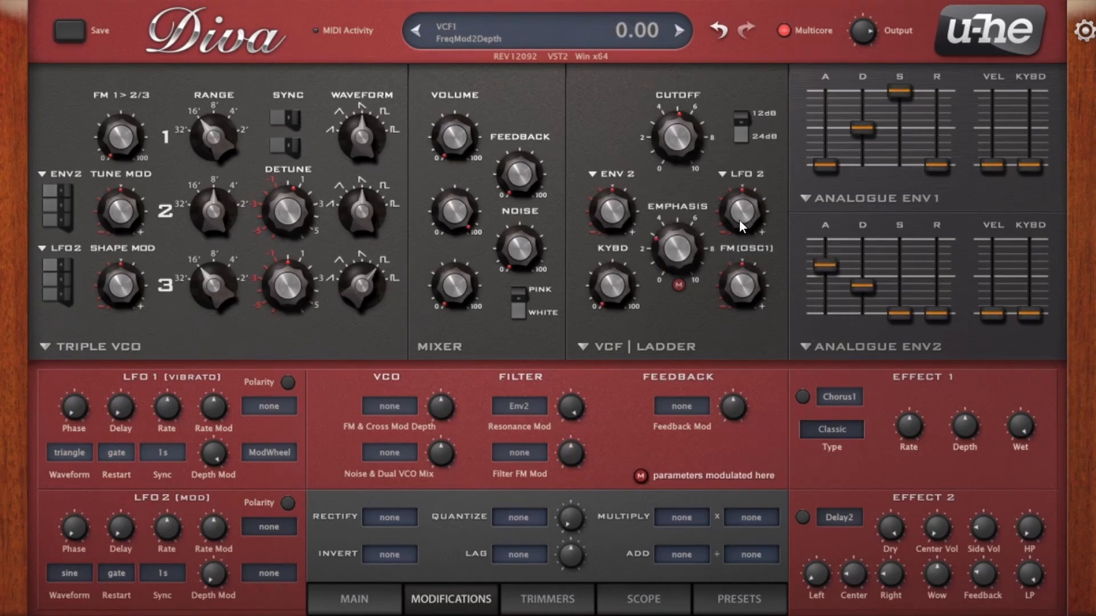
drag(692, 135, 703, 114)
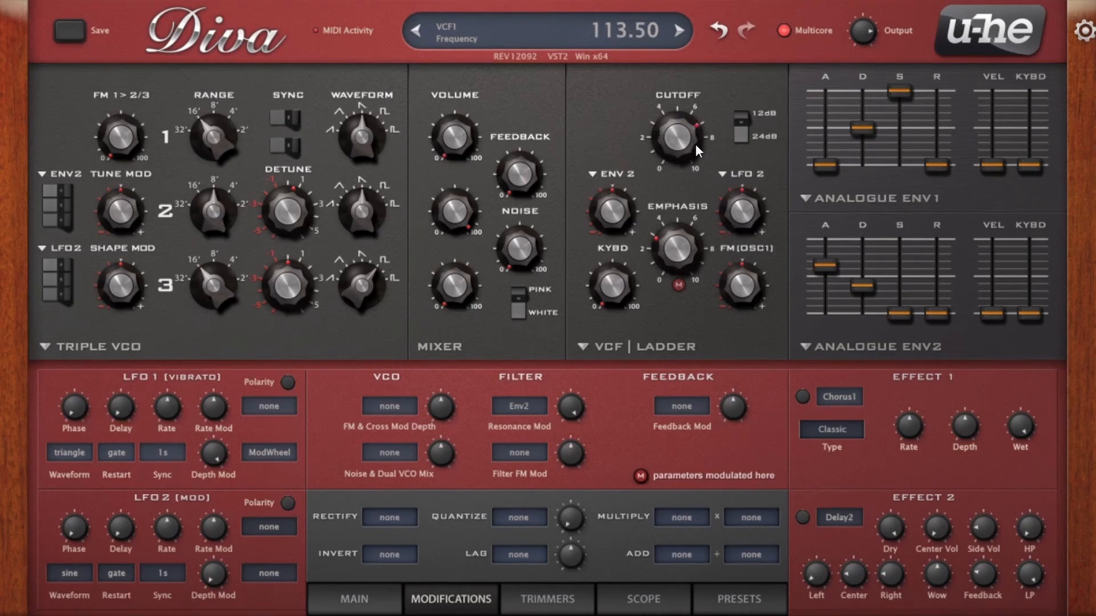
drag(610, 208, 627, 179)
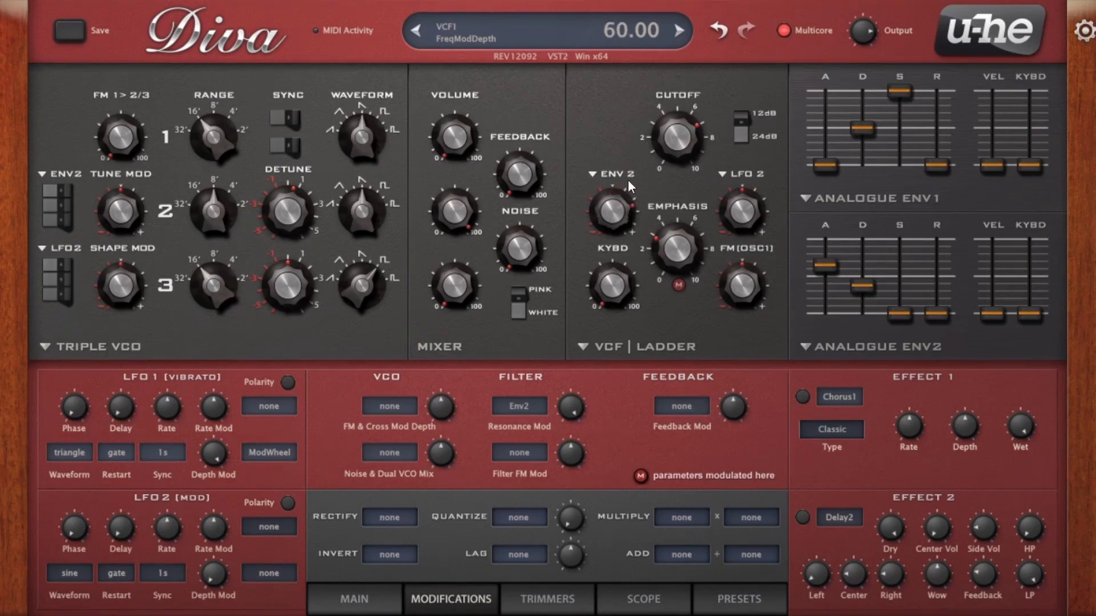
drag(686, 149, 673, 163)
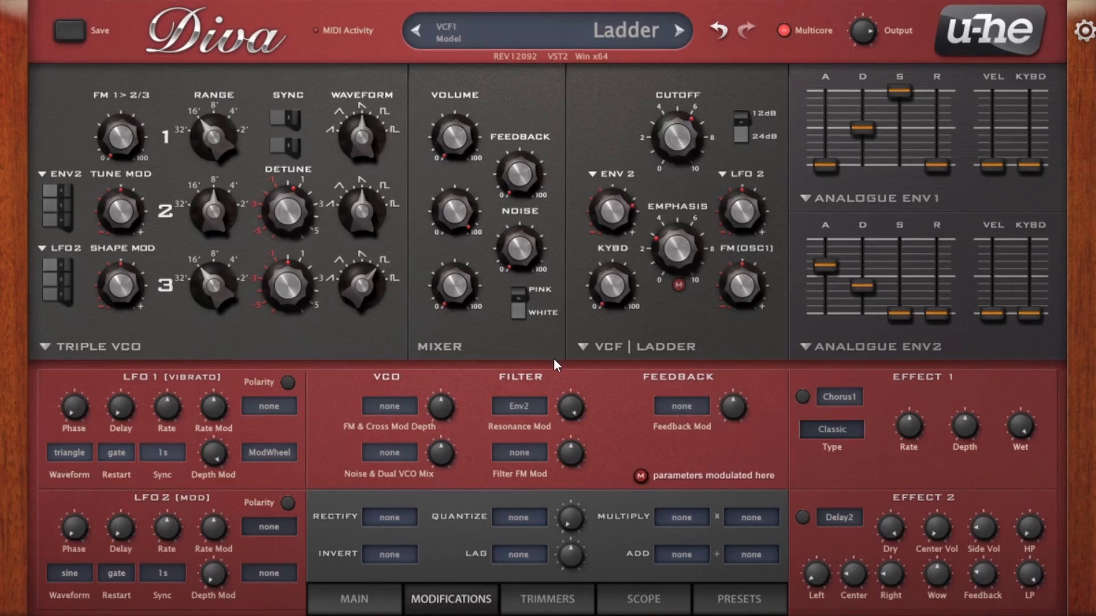
Turn the Resonance Mod amount negative with a higher emphasis, and set its source back to none
click(522, 400)
click(467, 372)
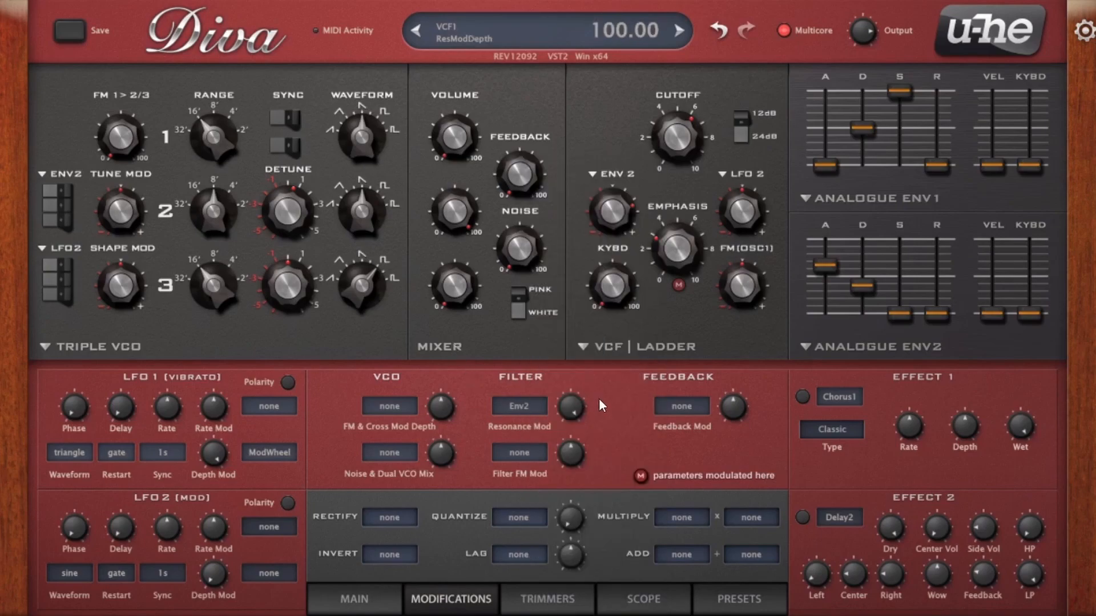
drag(563, 402, 557, 471)
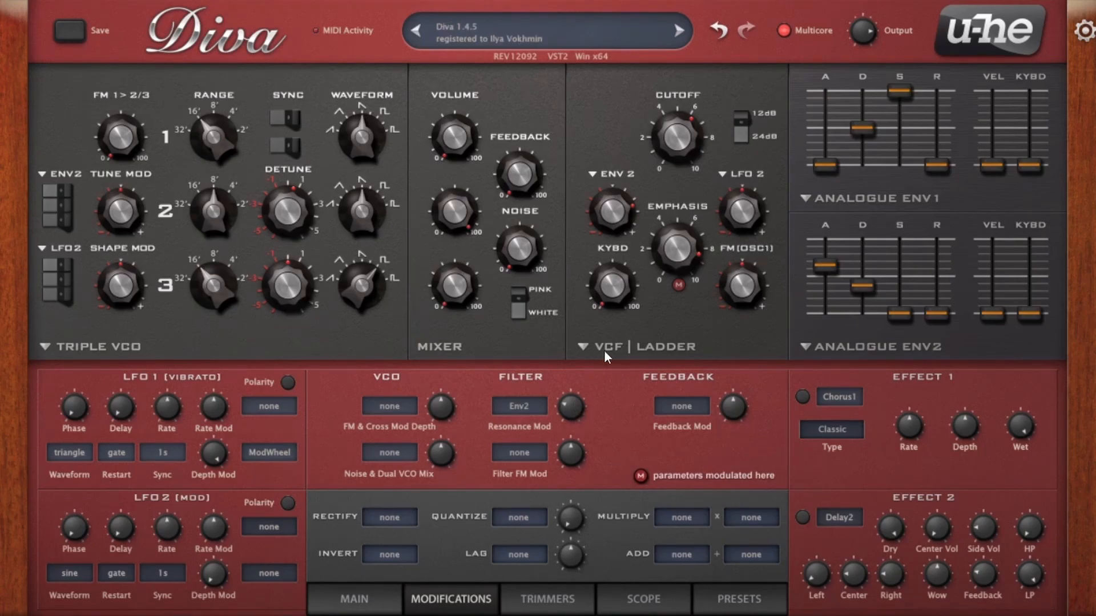
click(533, 399)
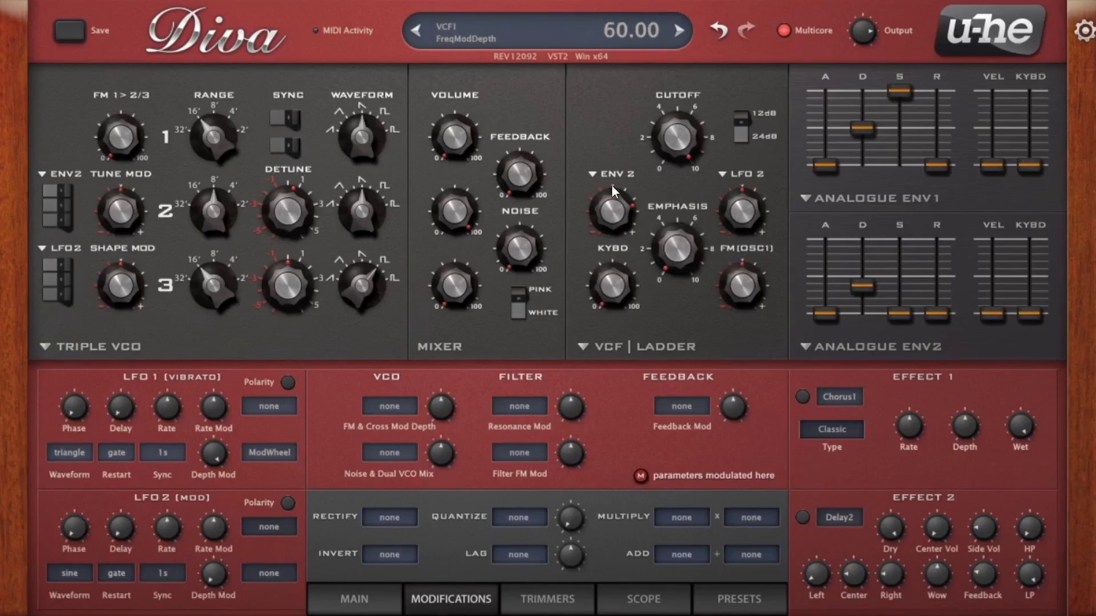
Raise the filter emphasis and oscillator 1's mixer volume, and set the cutoff to 100.50
drag(667, 230, 683, 213)
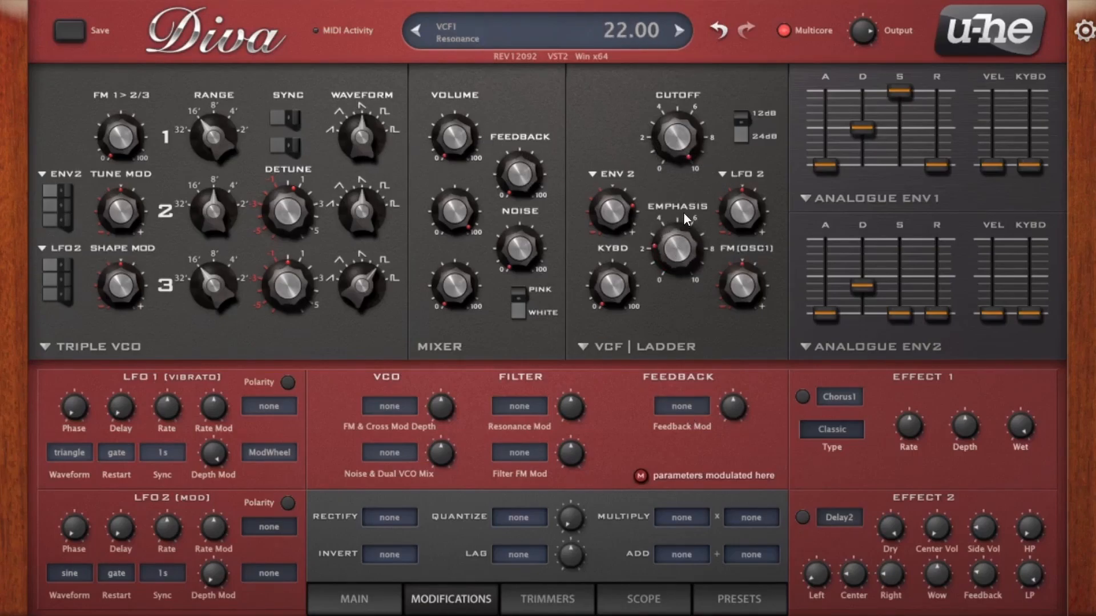
drag(465, 130, 531, 72)
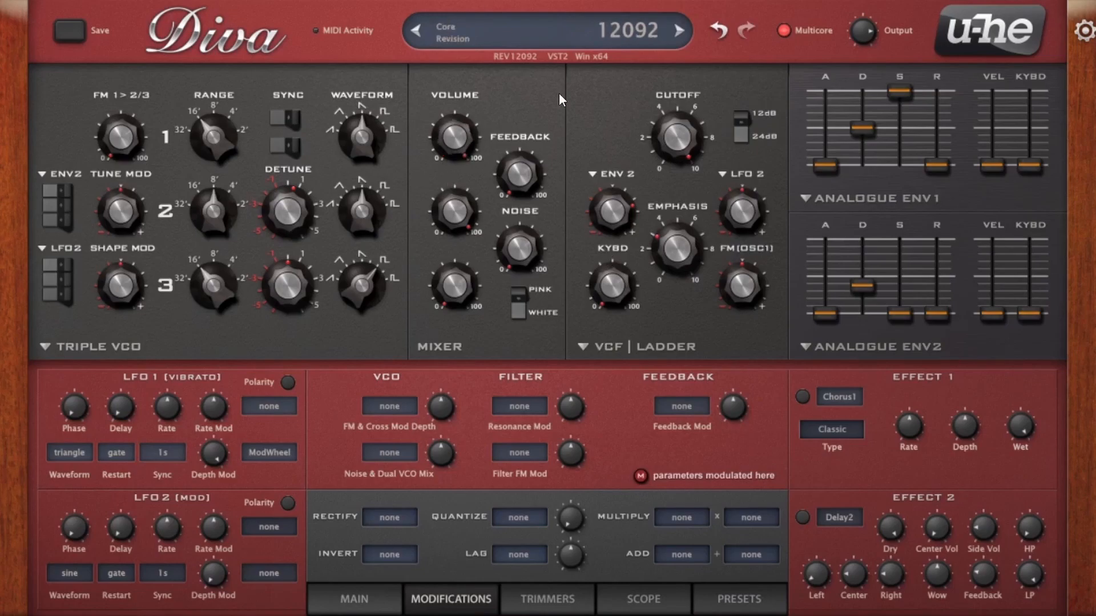
mouse_move(669, 153)
mouse_down()
mouse_move(667, 231)
mouse_move(680, 142)
mouse_up()
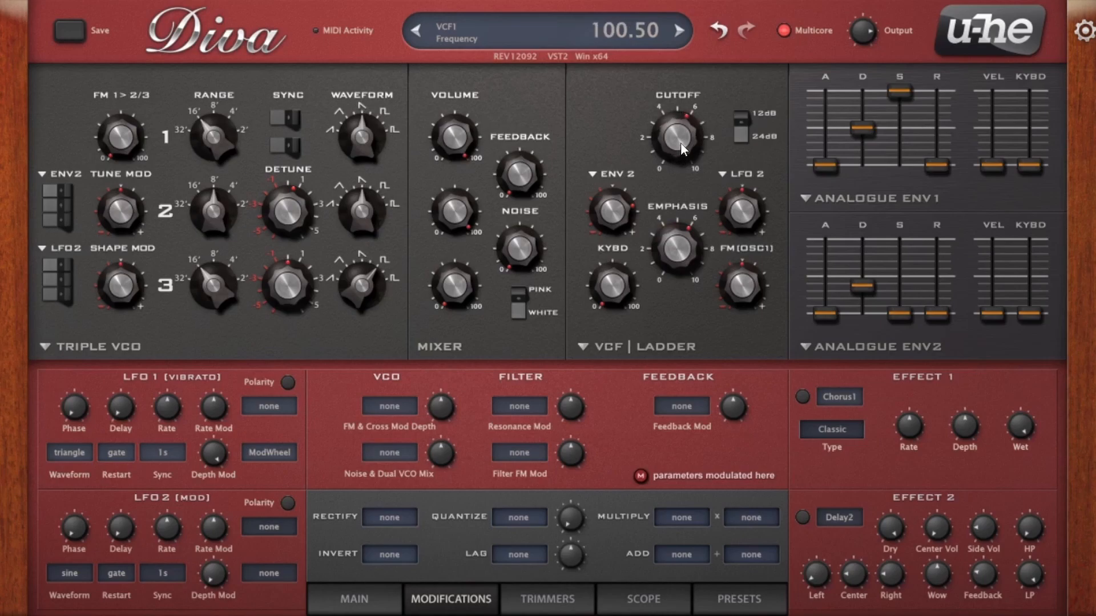
Sweep the mixer feedback up and back to 0 while raising the filter's cutoff and emphasis
drag(521, 158, 525, 56)
drag(685, 132, 583, 104)
drag(654, 262, 687, 210)
drag(519, 174, 558, 211)
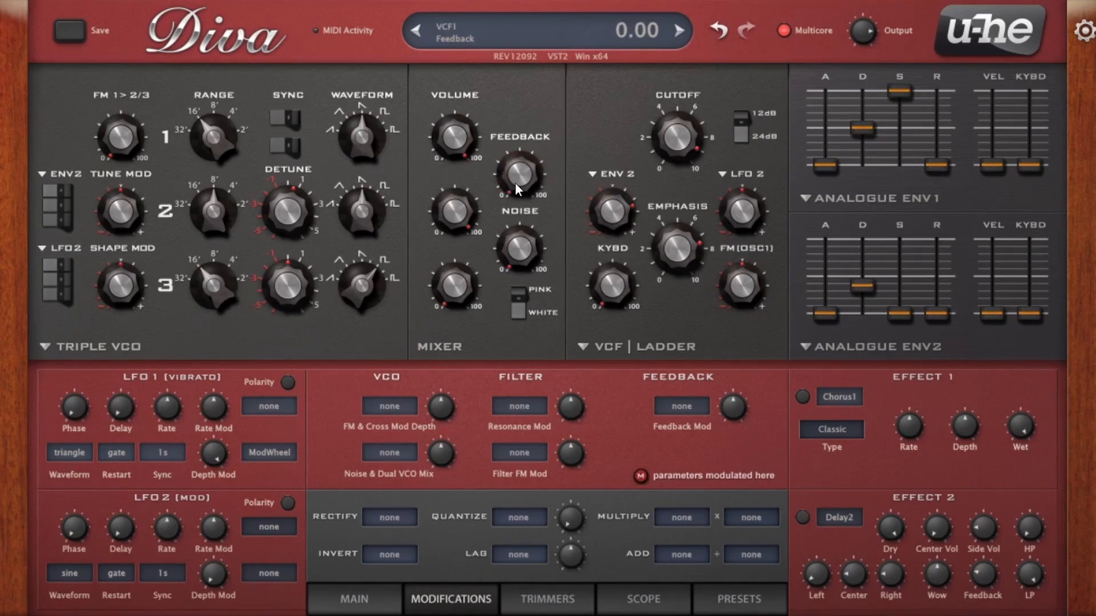
Assign LFO2 as the Feedback Mod source and raise its modulation amount
click(681, 412)
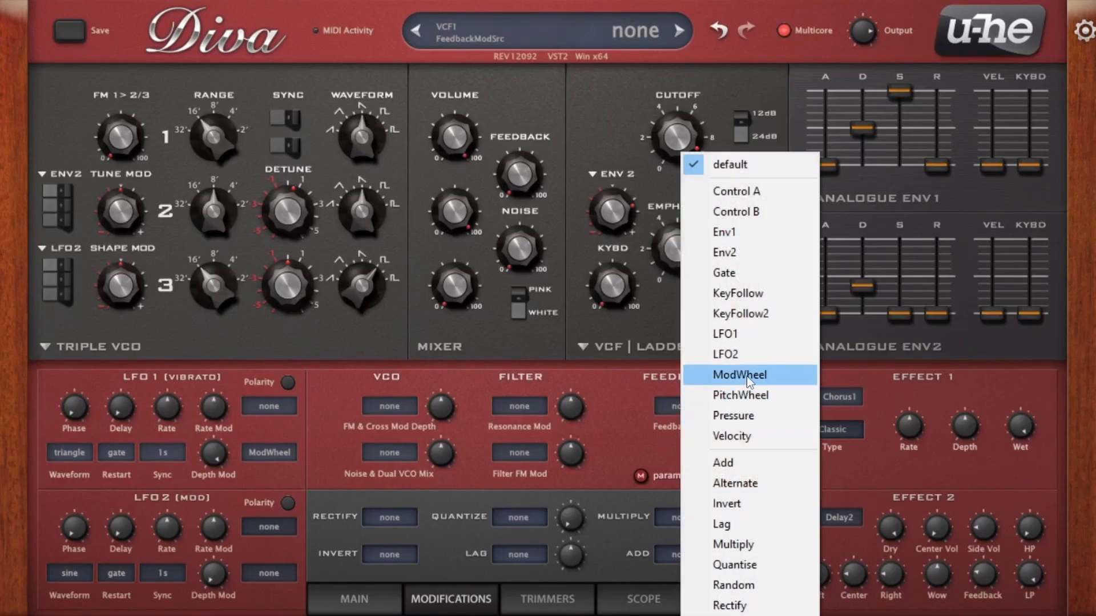
click(741, 354)
drag(742, 419, 745, 389)
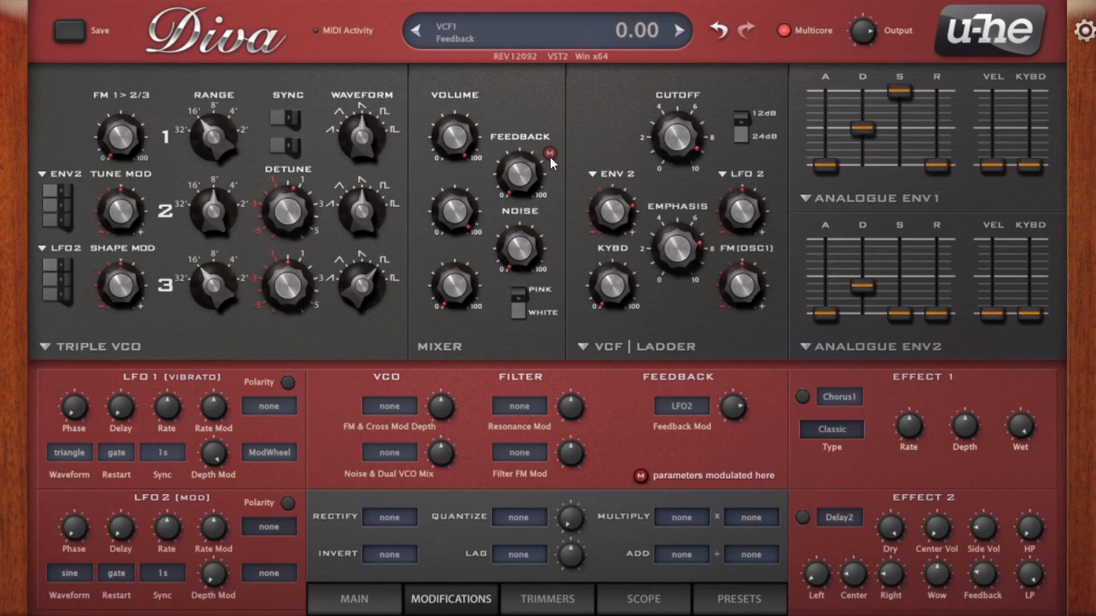
Reset the Feedback Mod amount and set its source back to none
double_click(725, 404)
click(696, 404)
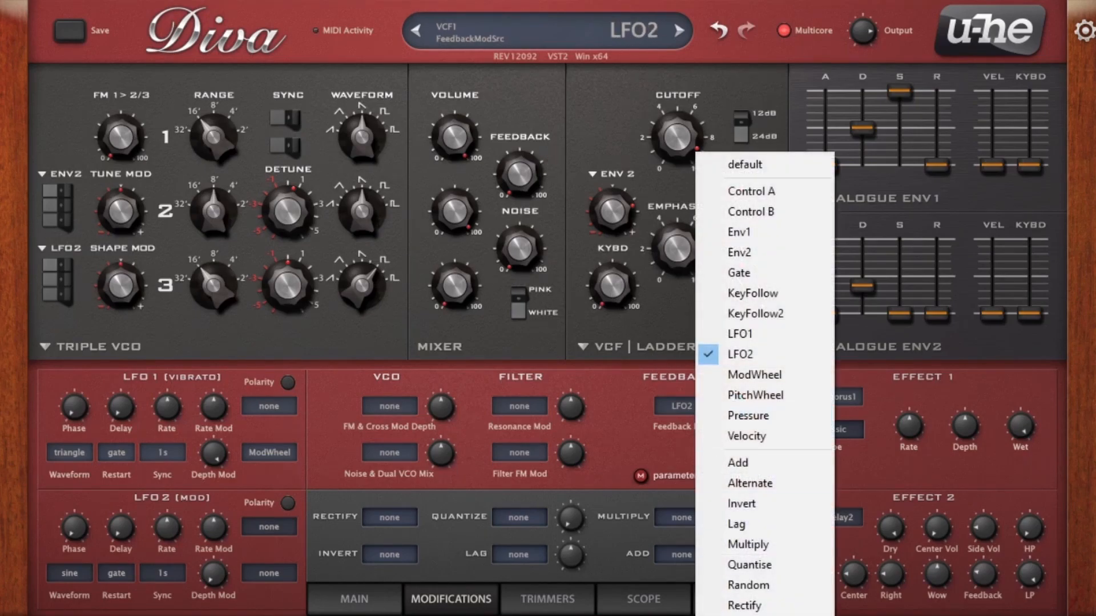
click(733, 614)
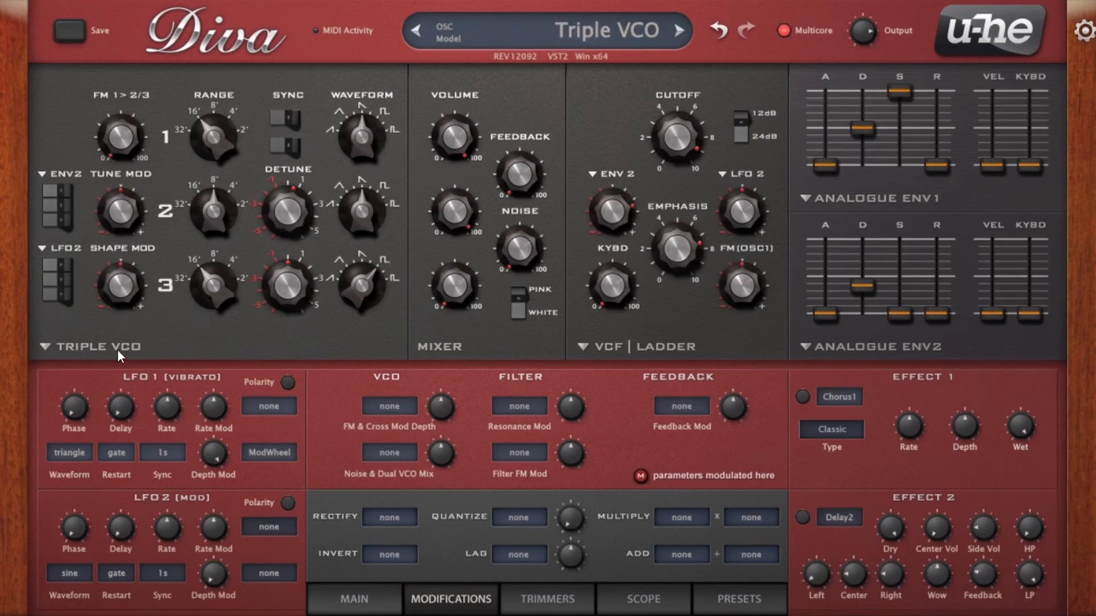
Switch the oscillator model to Dual VCO and back to Triple VCO
click(98, 347)
click(124, 379)
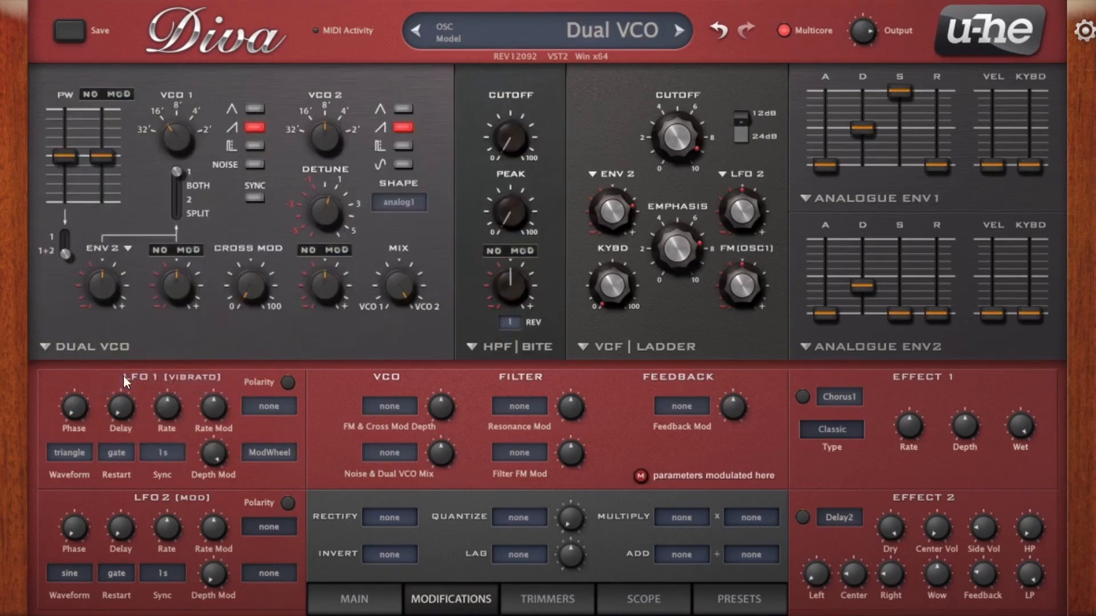
click(90, 350)
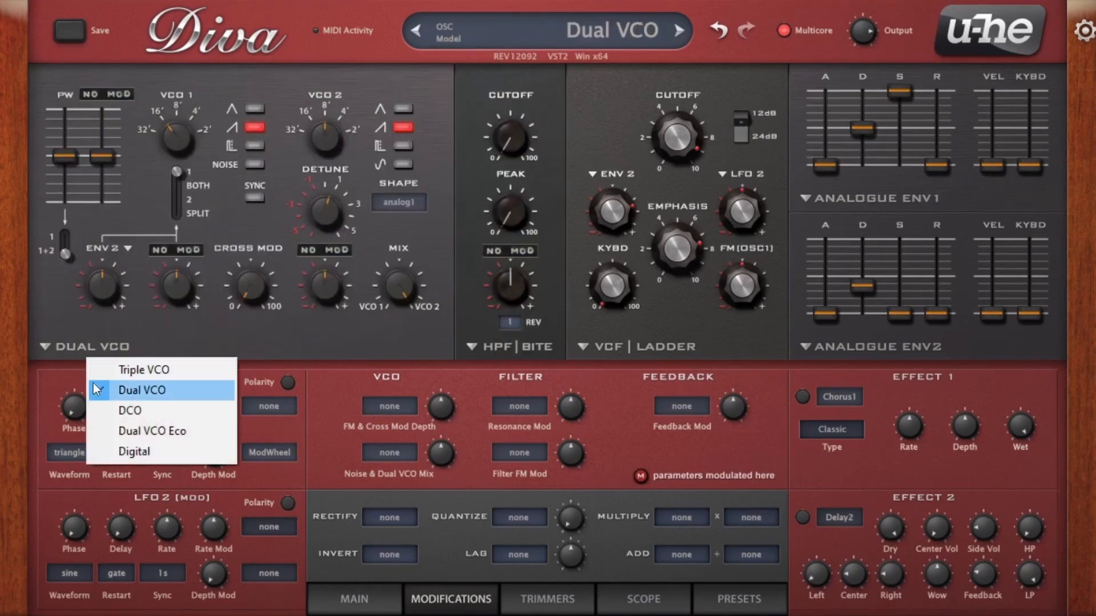
click(122, 428)
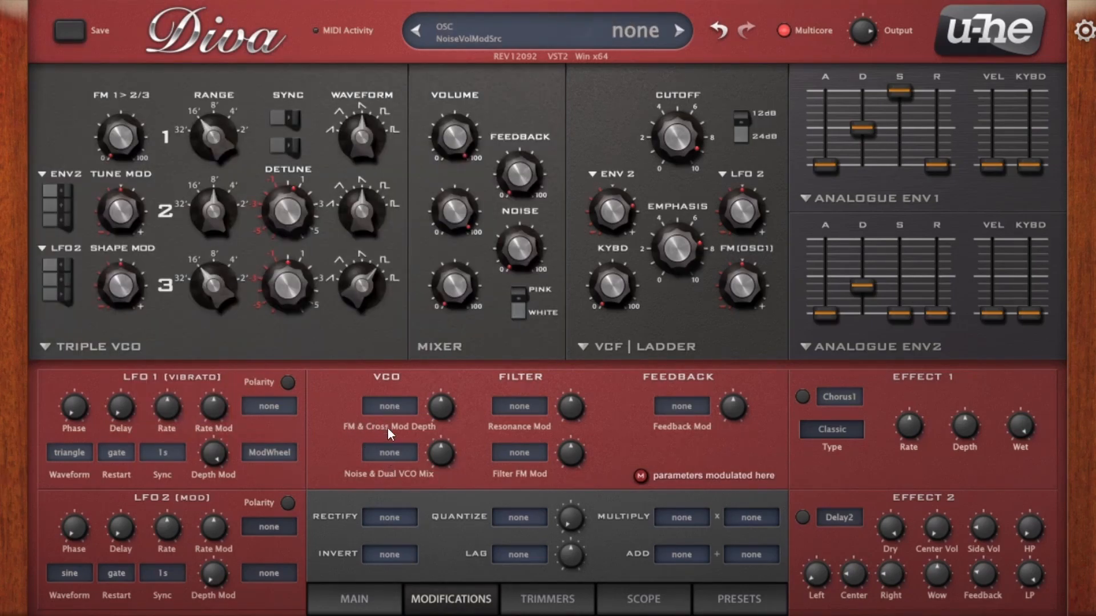
Assign LFO2 as the Noise & Dual VCO Mix source and raise its modulation amount
click(389, 451)
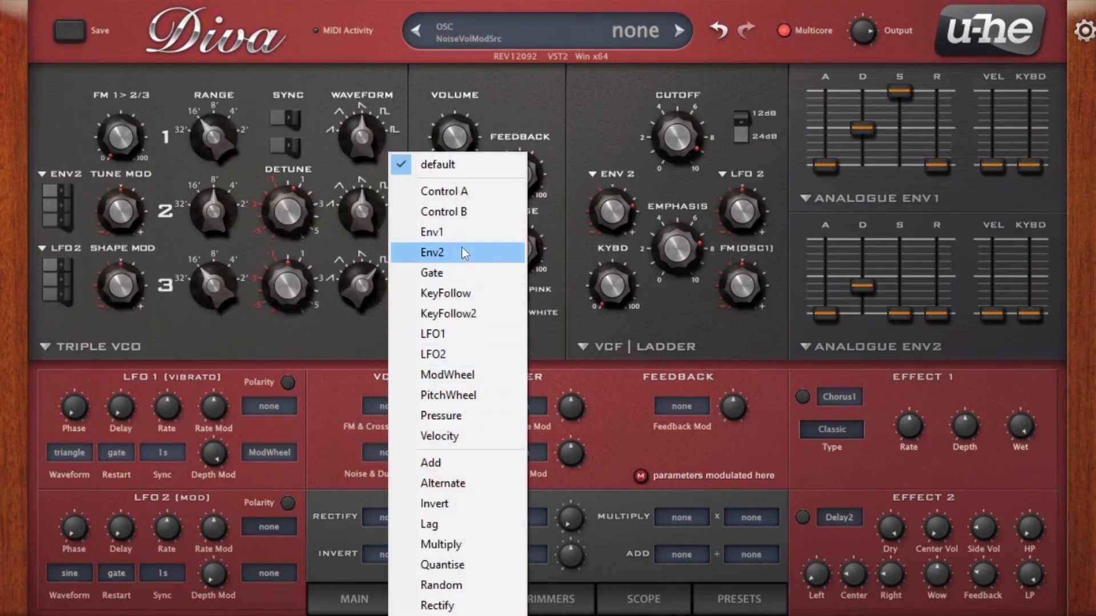
click(445, 353)
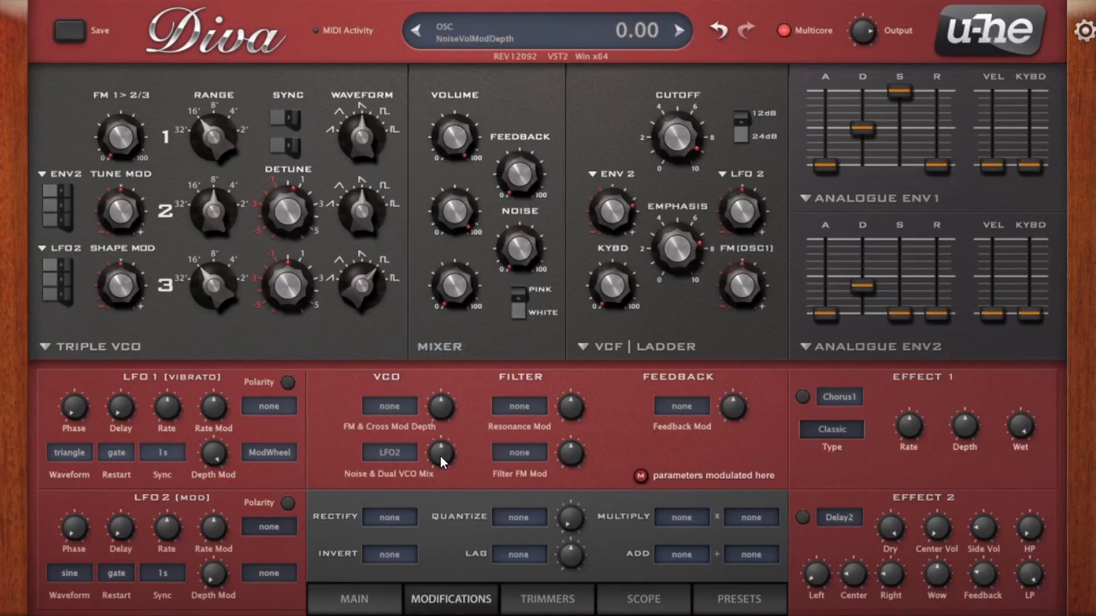
mouse_move(440, 457)
mouse_down()
mouse_move(445, 402)
mouse_move(444, 441)
mouse_up()
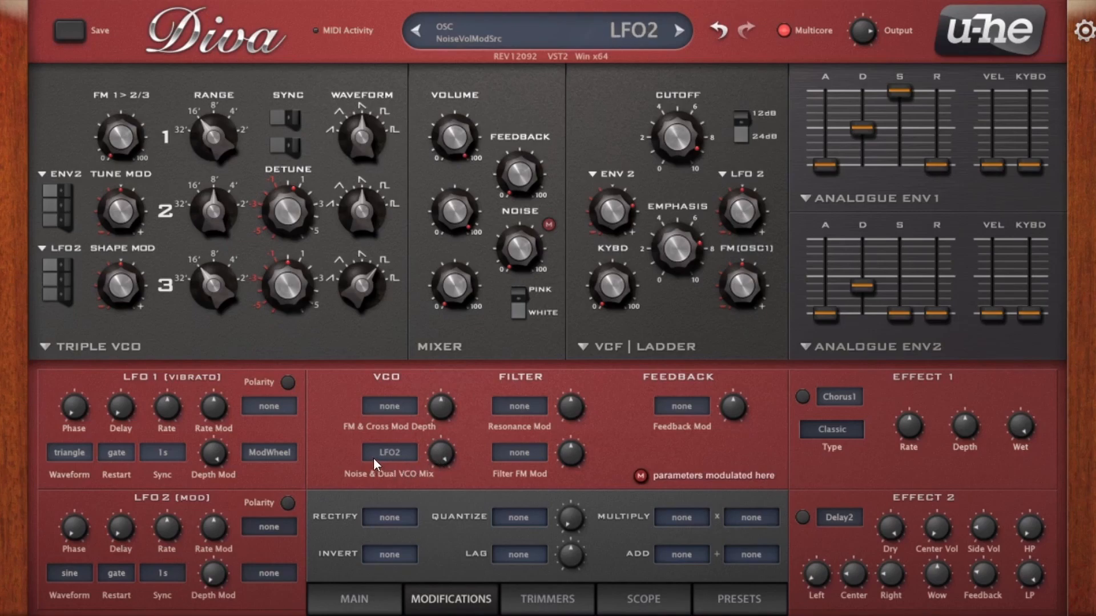
Change the oscillator model to Dual VCO and turn its oscillator mix down from VCO 2 towards VCO 1
click(93, 349)
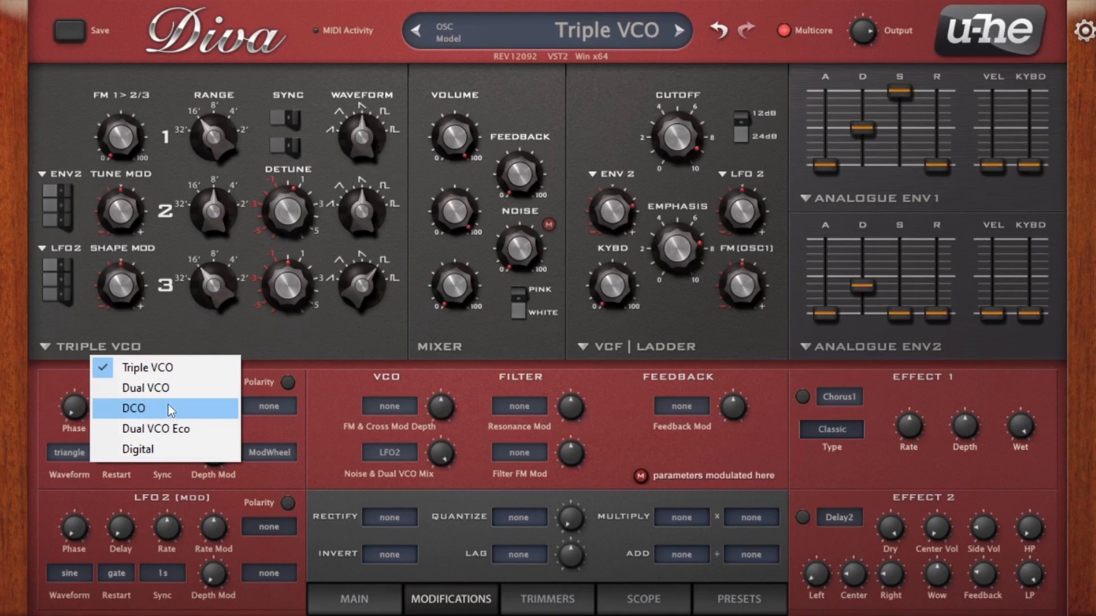
click(192, 392)
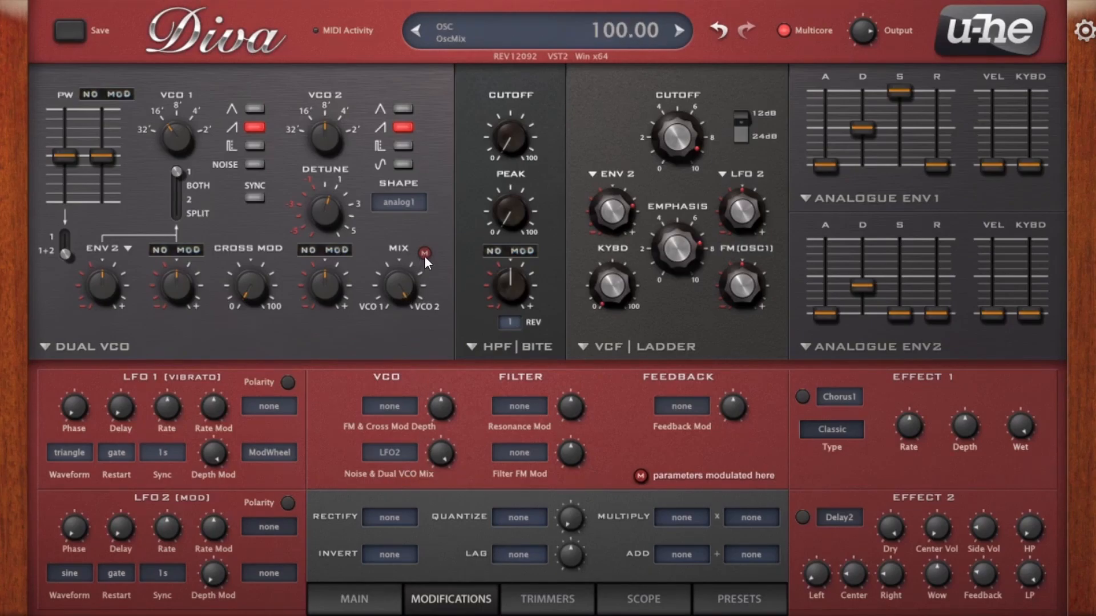
drag(412, 268, 387, 360)
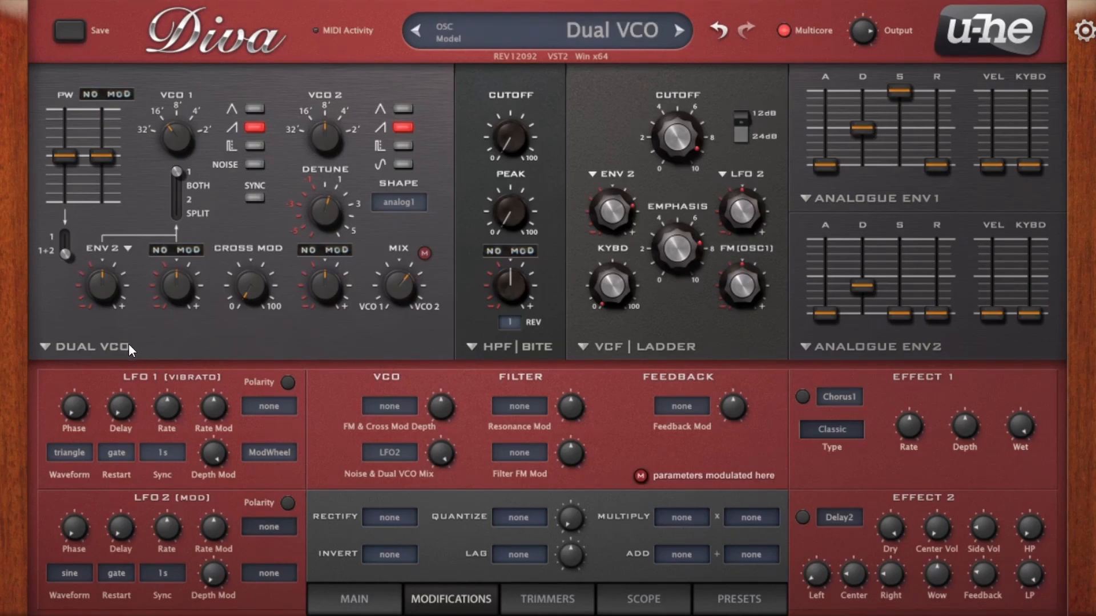
Change the oscillator model to DCO and from there to Dual VCO Eco
click(100, 347)
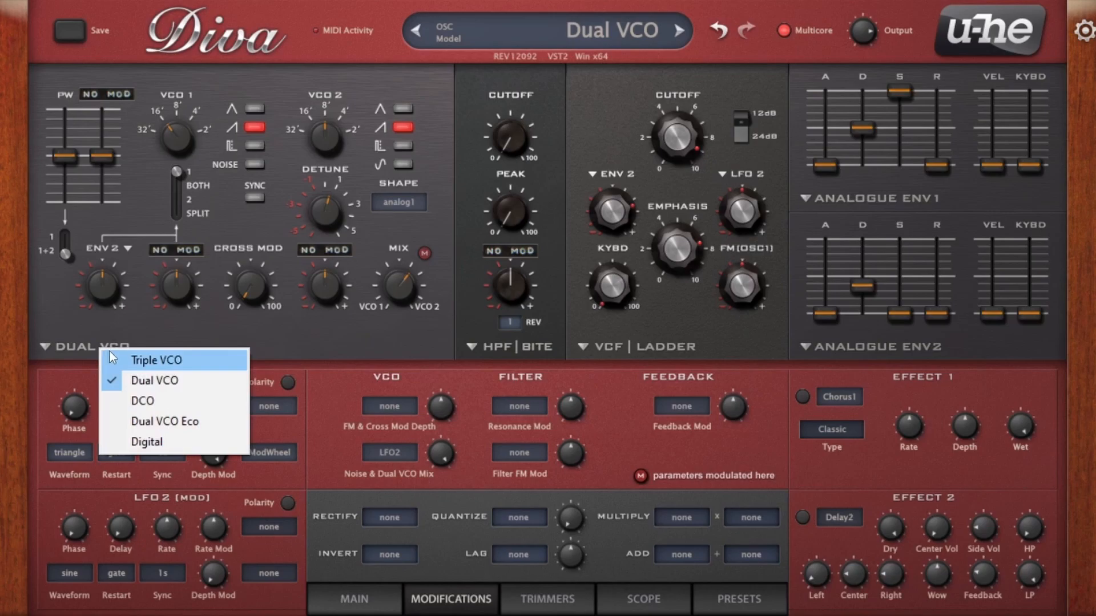
click(155, 404)
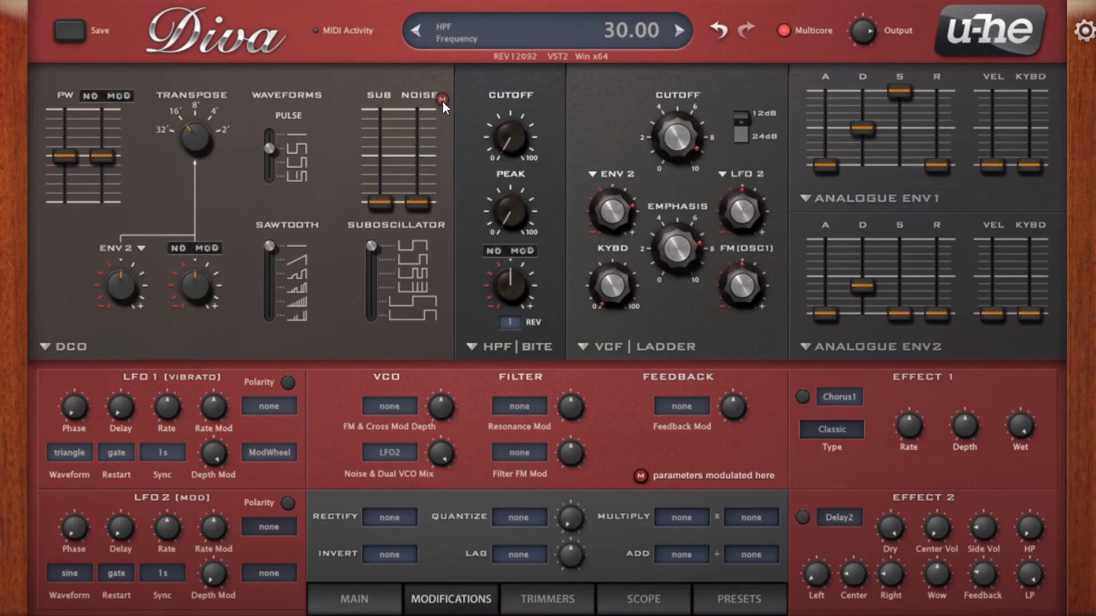
click(63, 345)
click(121, 413)
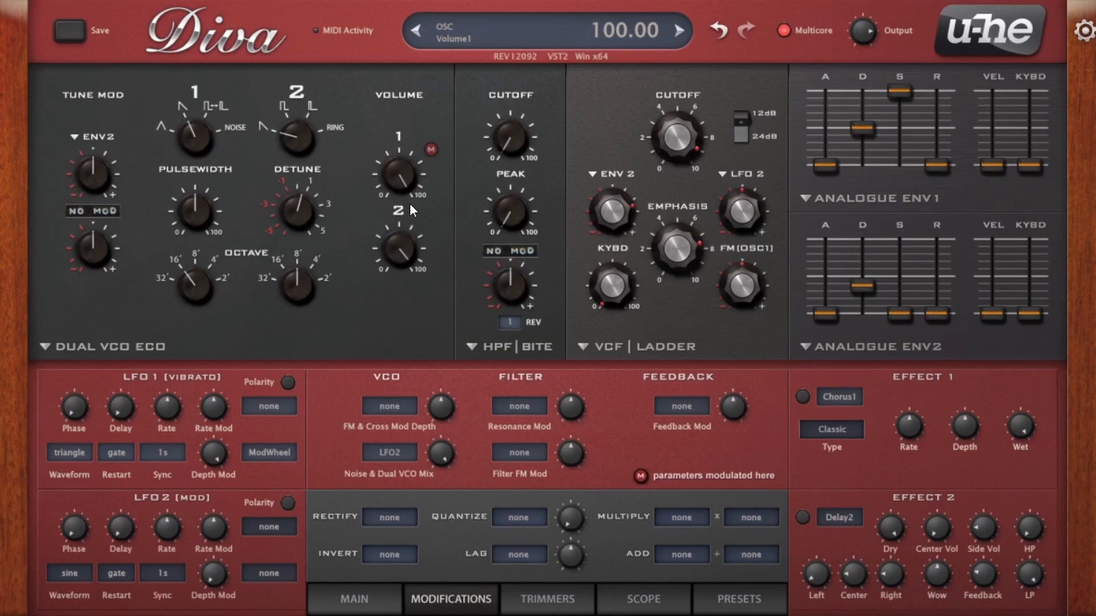
Clear the Noise & Dual VCO Mix source and return the oscillator model to Triple VCO
click(381, 452)
click(432, 165)
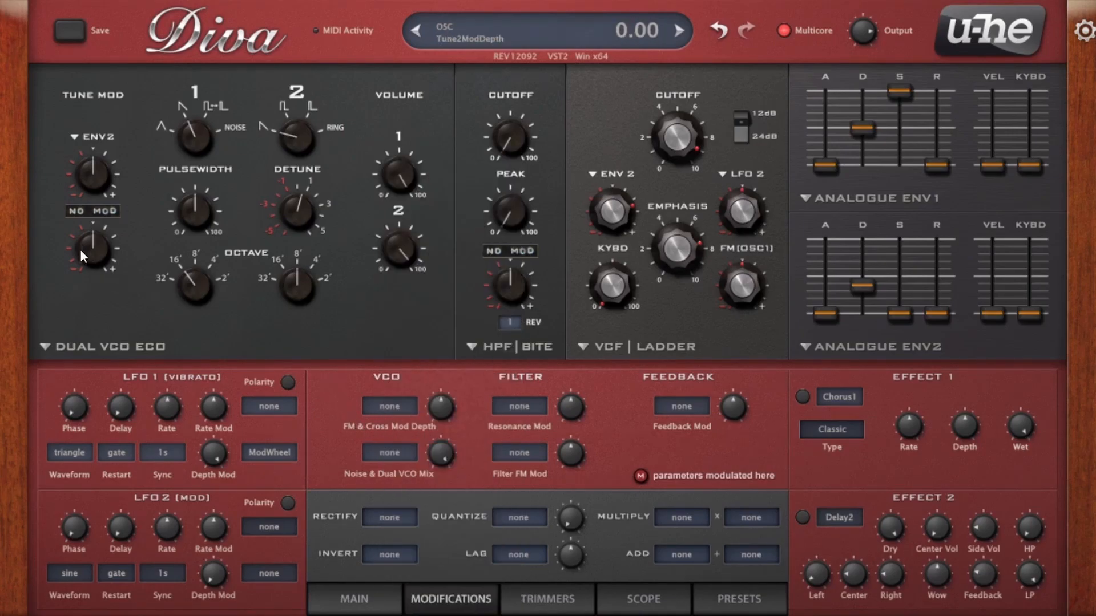
click(70, 348)
click(141, 367)
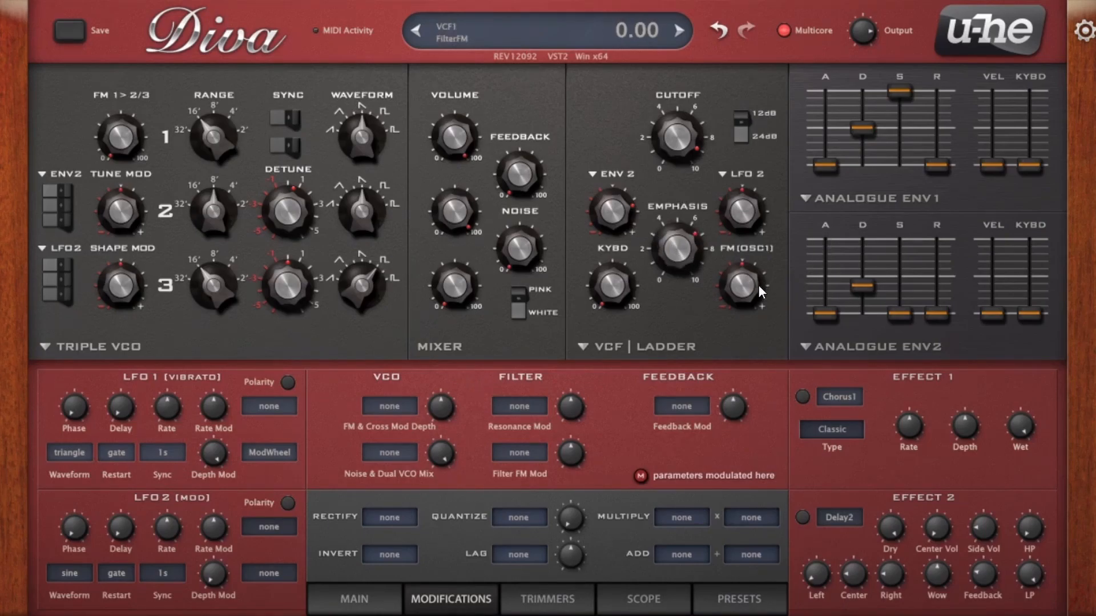
Adjust the filter's FM amount from oscillator 1 while changing that oscillator's range and turning its mixer volume down
drag(763, 241, 765, 172)
drag(220, 143, 224, 0)
mouse_move(740, 286)
mouse_down()
mouse_move(754, 372)
mouse_move(749, 304)
mouse_up()
drag(451, 151, 464, 343)
drag(742, 298, 748, 344)
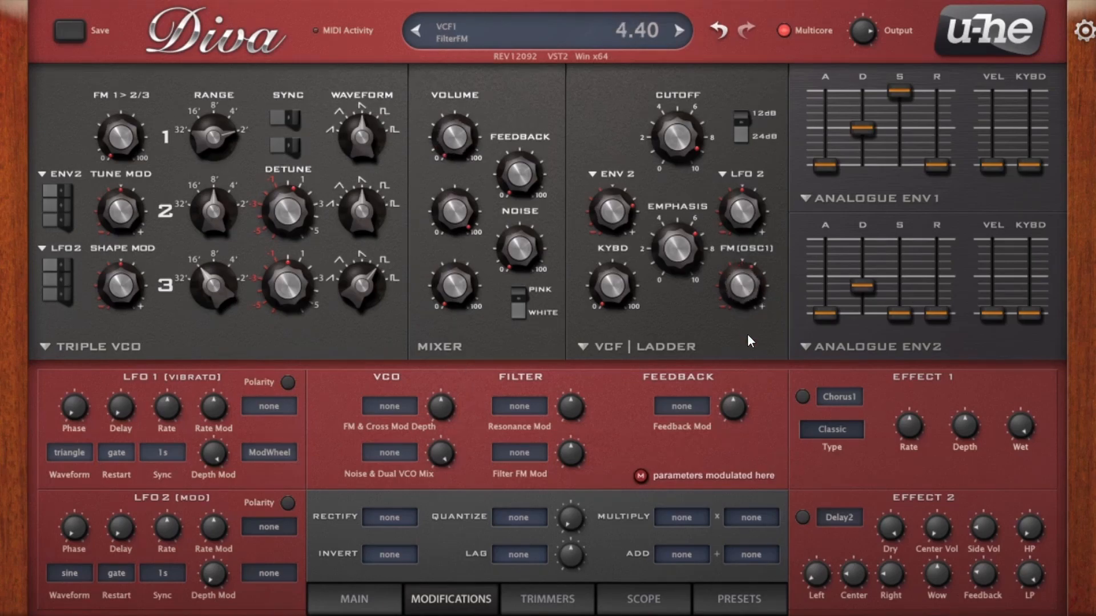
Lower oscillator 1's range, raise the filter emphasis with a lower cutoff, and return the filter FM amount to 0
drag(234, 139, 211, 428)
mouse_move(740, 297)
mouse_down()
mouse_move(729, 385)
mouse_move(736, 290)
mouse_up()
drag(673, 239, 669, 180)
drag(672, 134, 678, 255)
drag(739, 288, 746, 312)
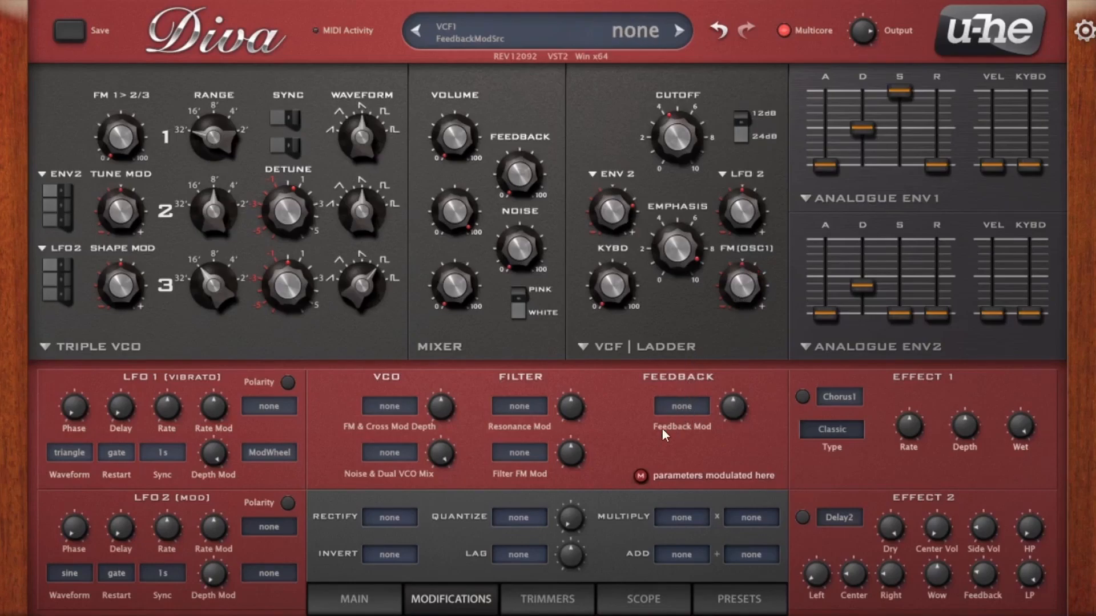
Assign LFO2 as the Filter FM Mod source with an amount of 18.20, and slow down LFO2's rate
click(517, 450)
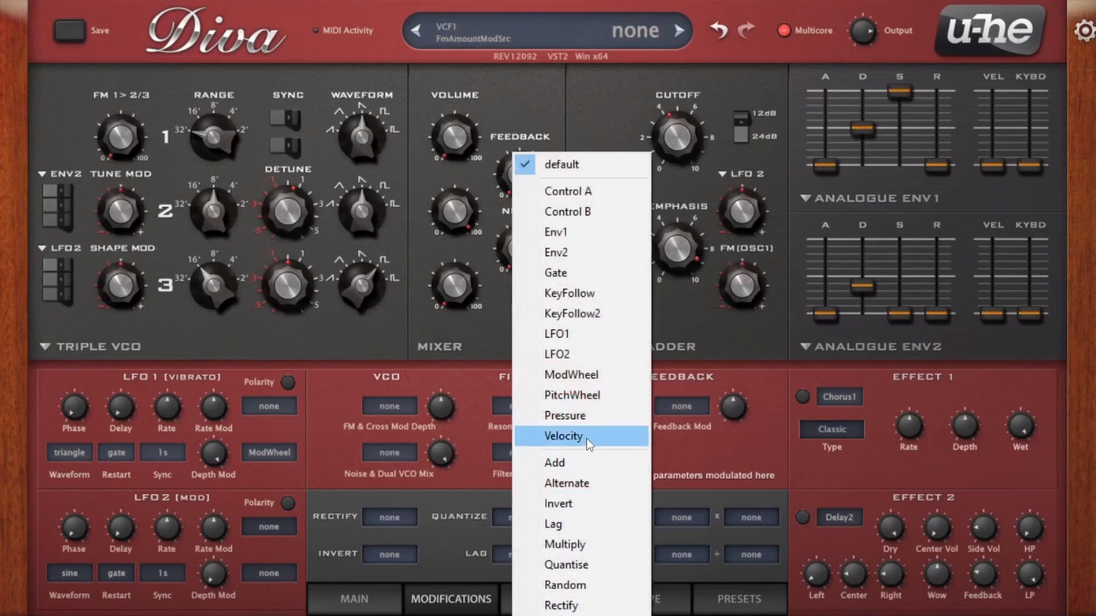
click(596, 349)
drag(564, 458, 570, 374)
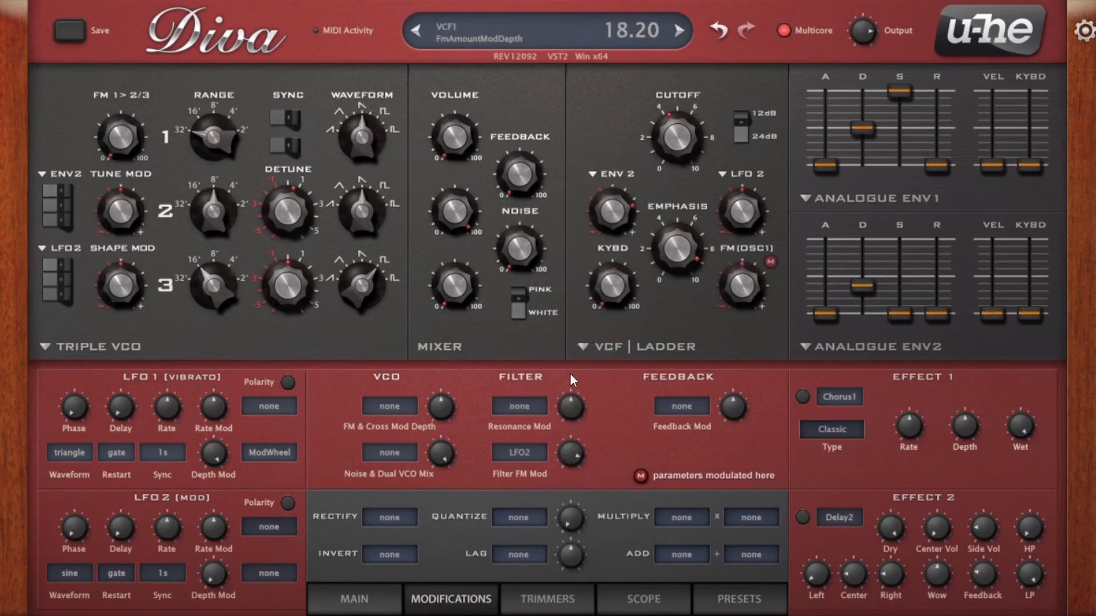
drag(168, 532, 169, 557)
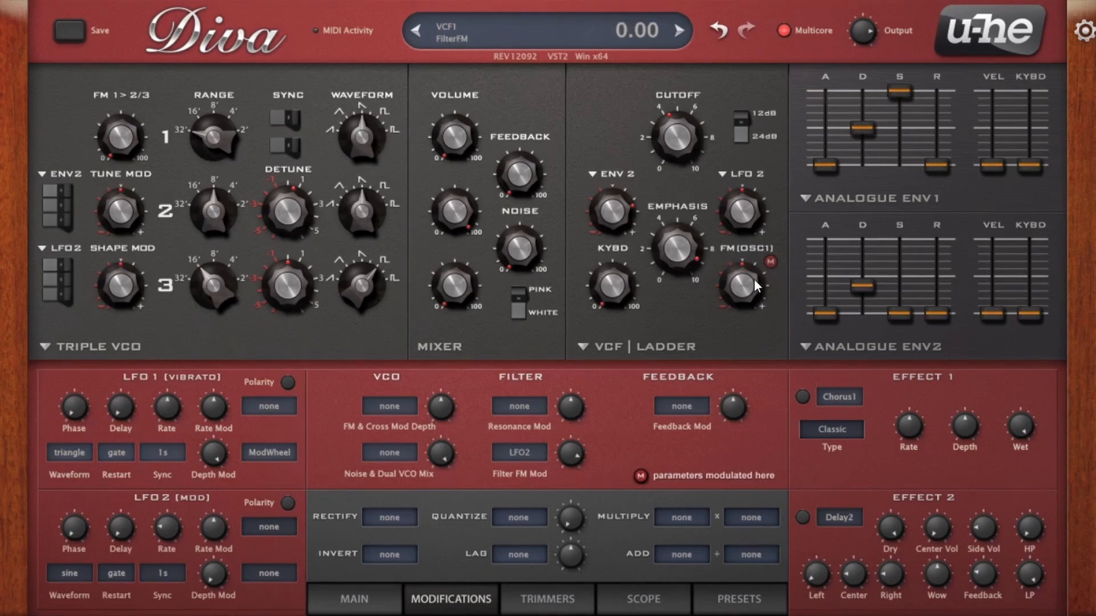
Switch the filter model through Cascade and Multimode back to Ladder, and clear the Filter FM Mod source
click(591, 358)
click(621, 382)
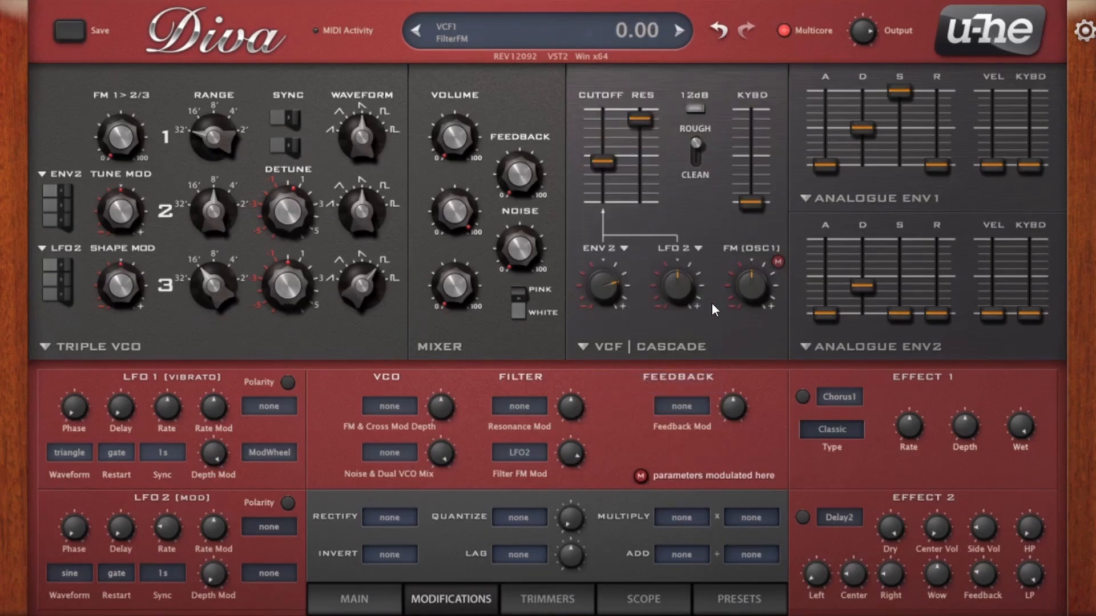
click(598, 347)
click(622, 397)
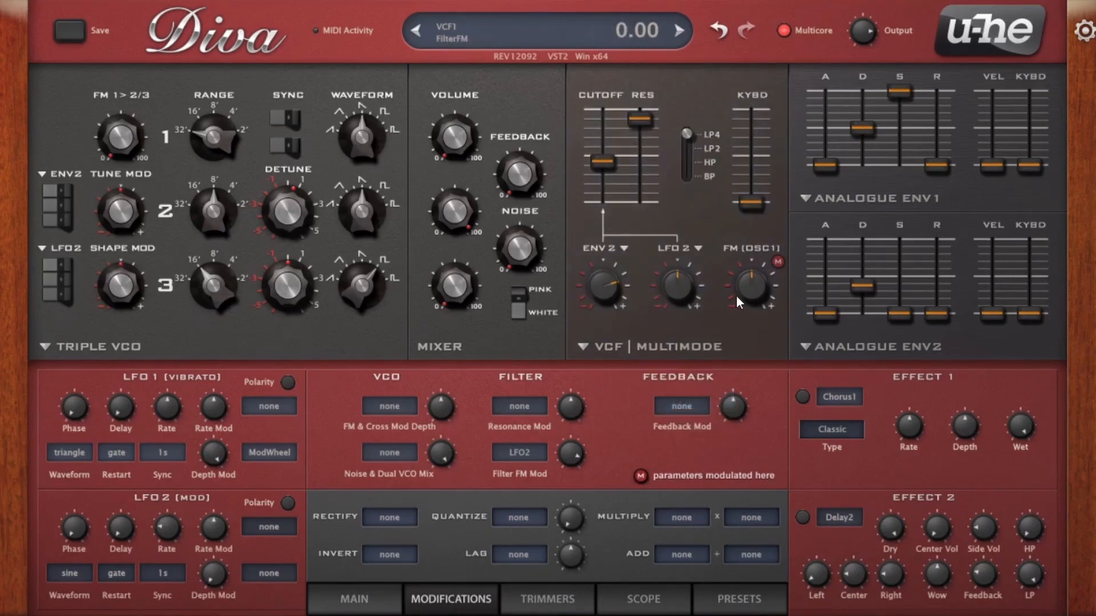
click(622, 346)
click(646, 418)
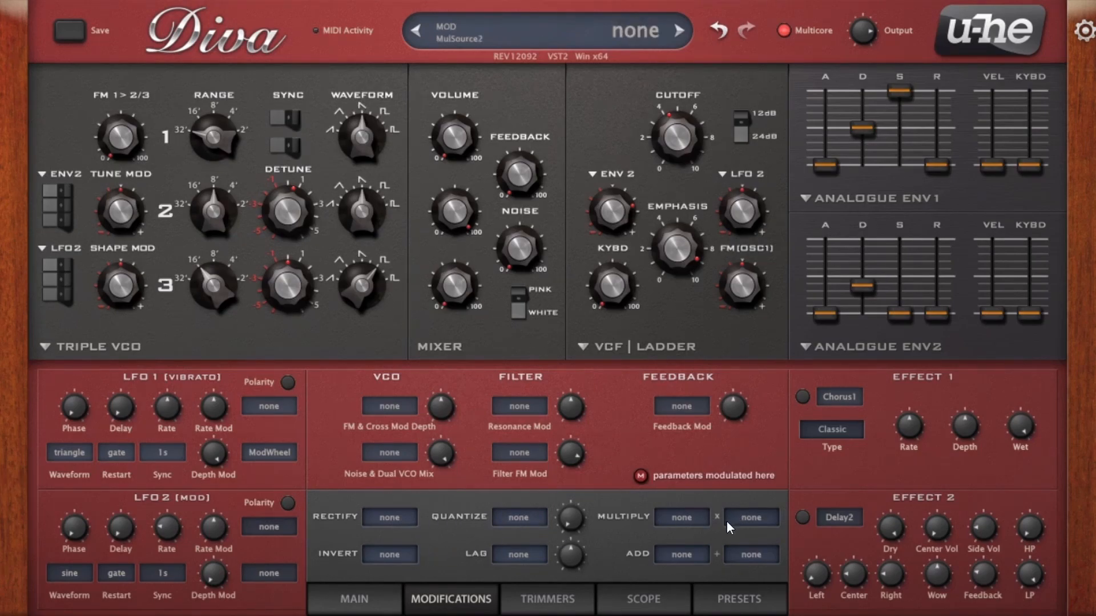
click(398, 524)
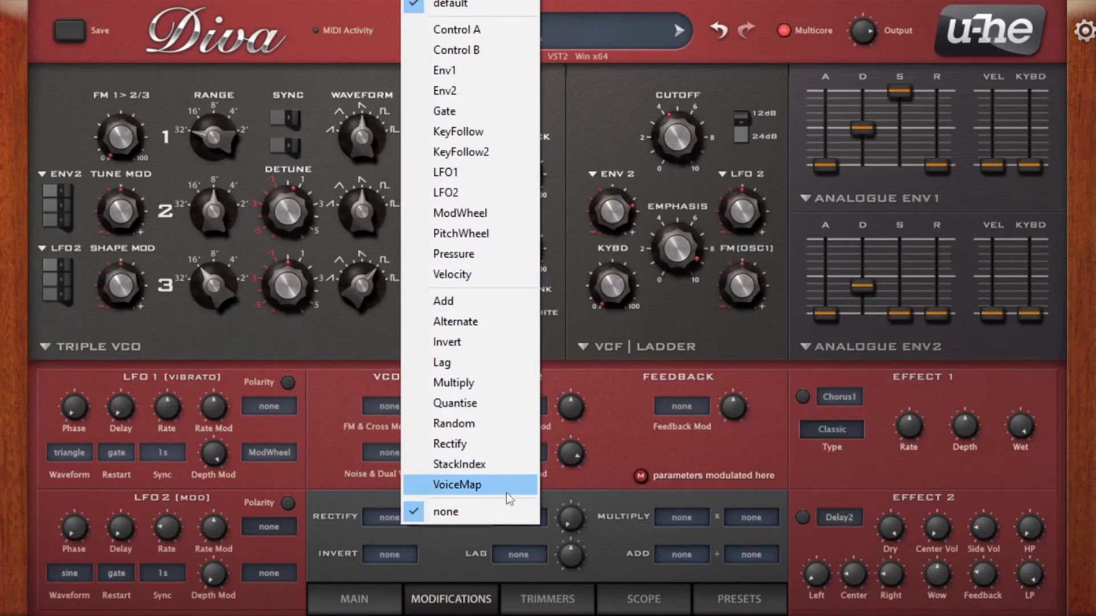
click(342, 475)
click(403, 519)
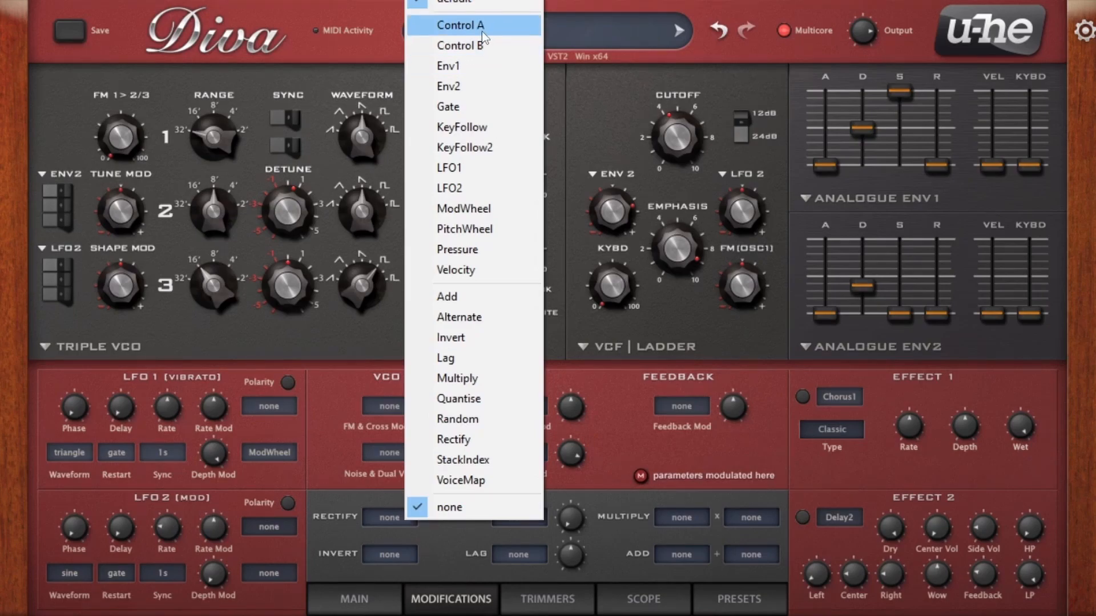
click(614, 191)
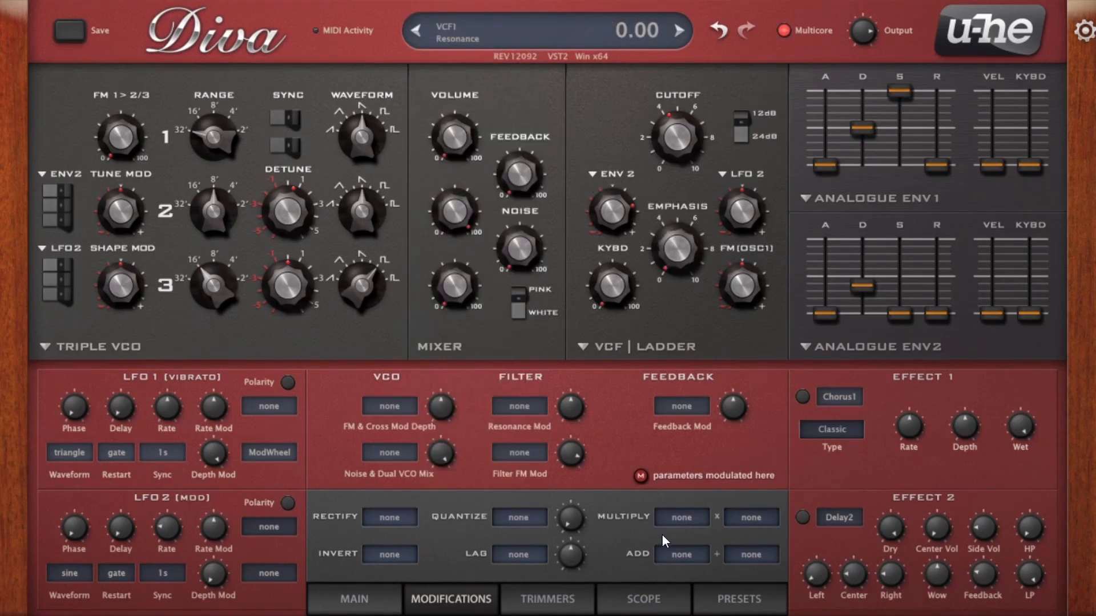
Adjust the ladder filter's cutoff and replace its Env 2 cutoff modulation source with Control A
drag(682, 138, 675, 195)
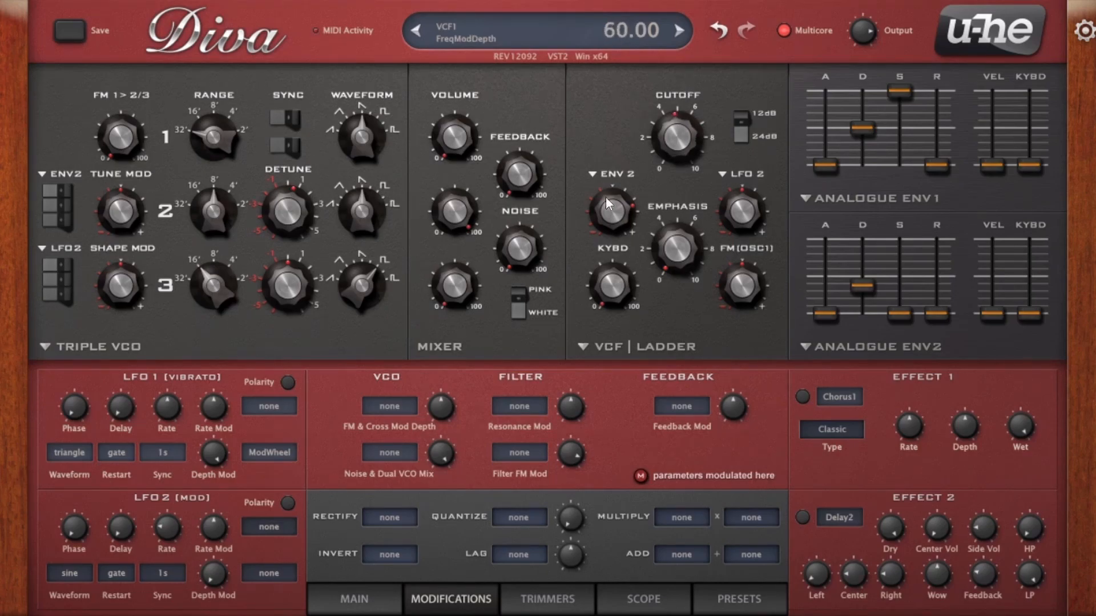
click(595, 170)
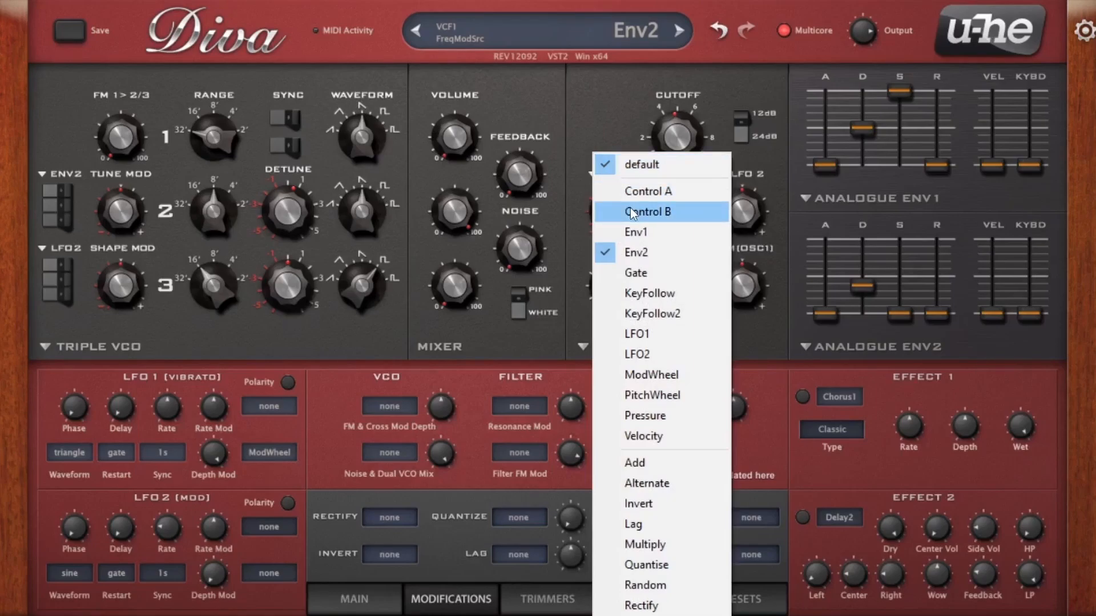
click(635, 194)
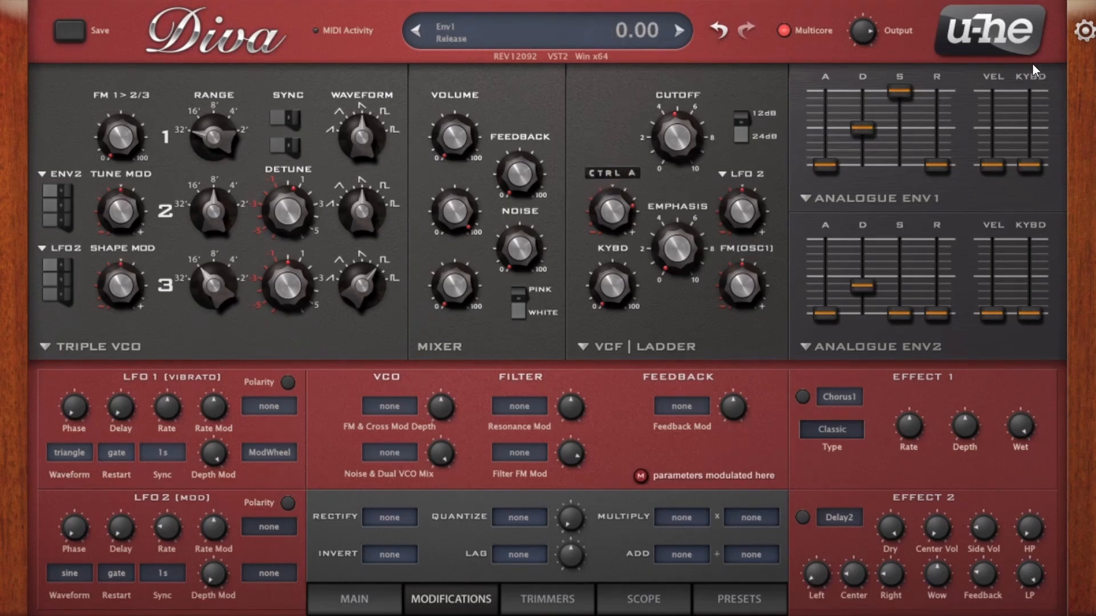
Check the default controller assignments of Control A and Control B in the preferences, and close the settings
click(1083, 30)
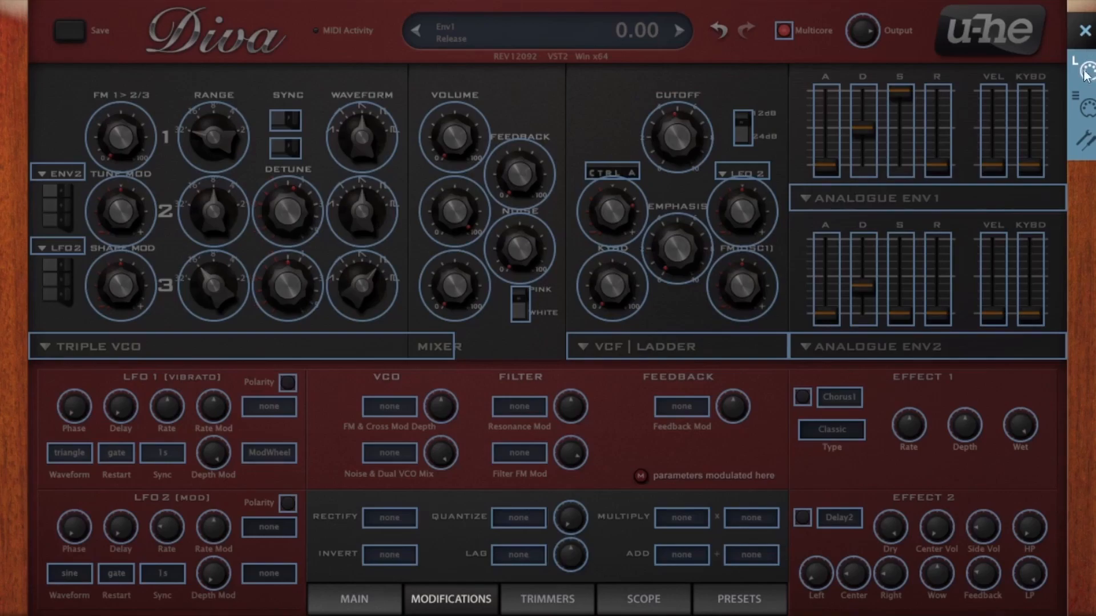
click(1086, 141)
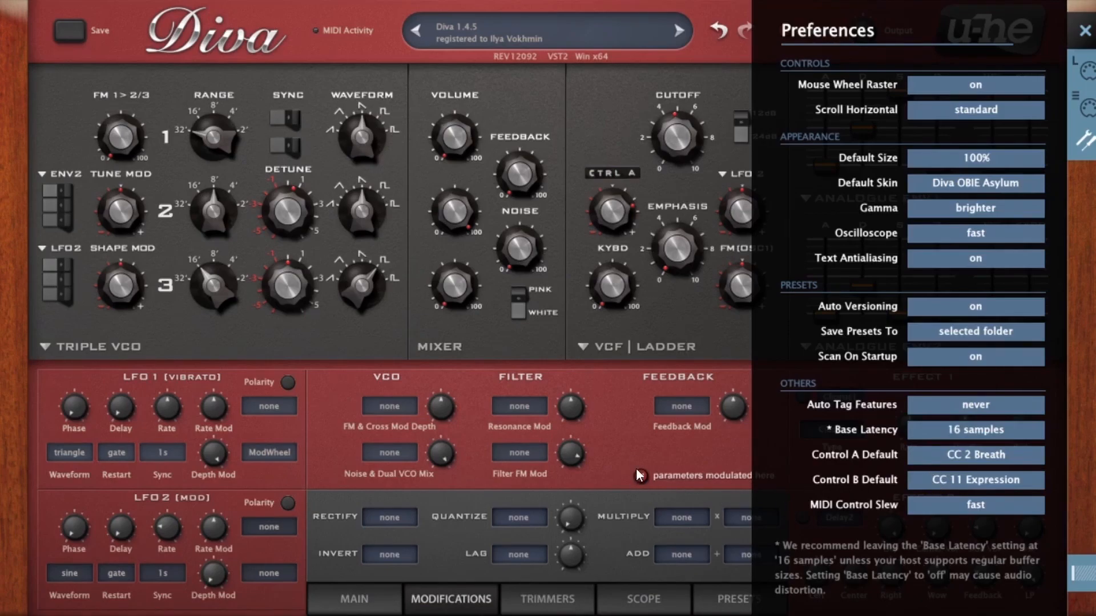
click(1084, 31)
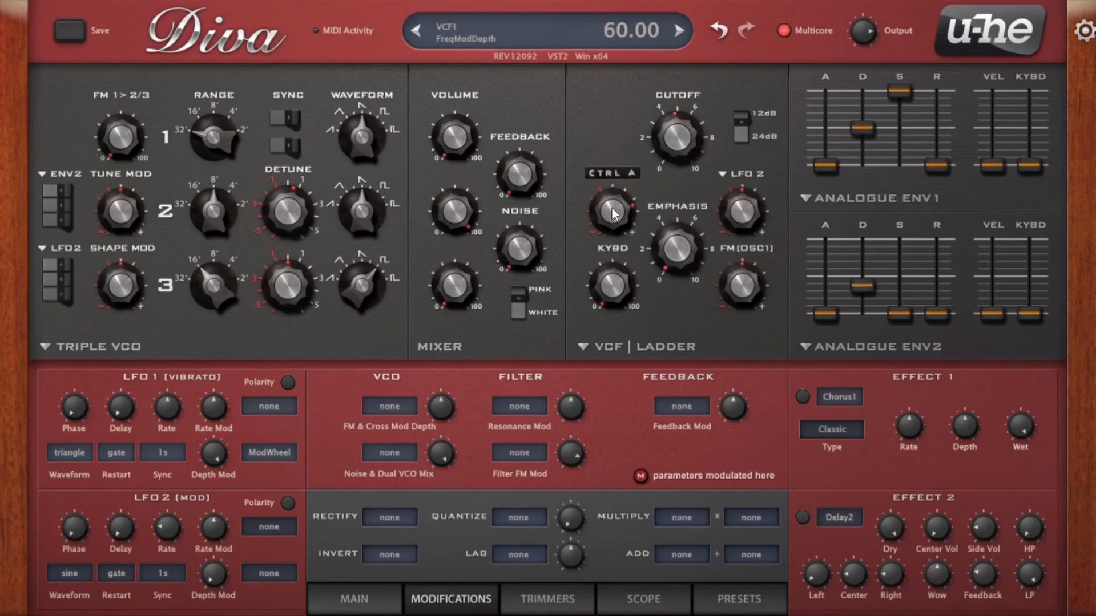
Change the filter's cutoff modulation source from Control A to Env1
click(611, 173)
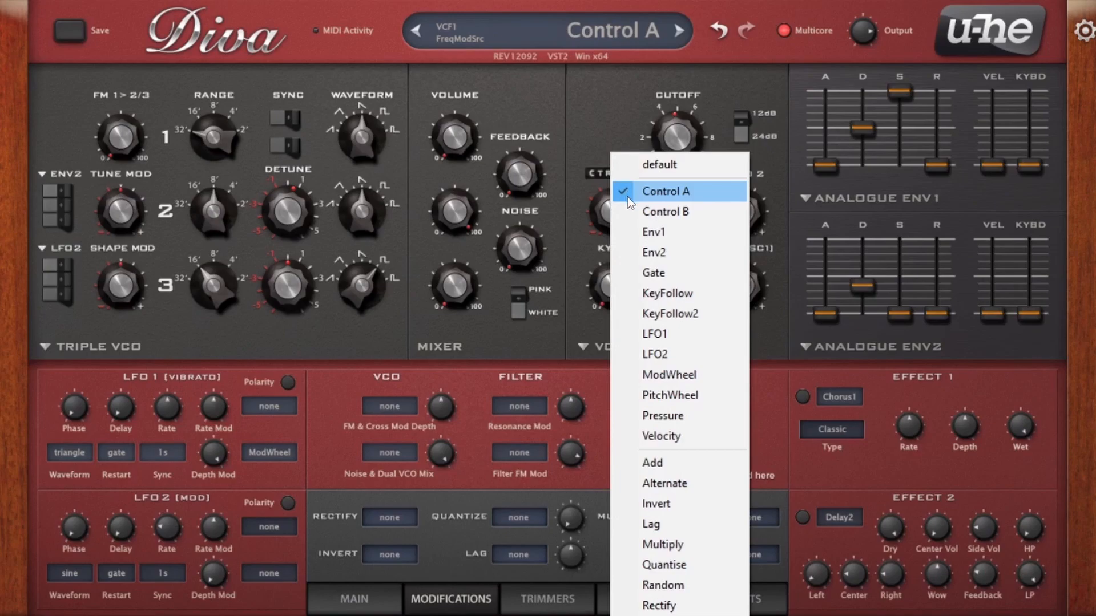
click(643, 229)
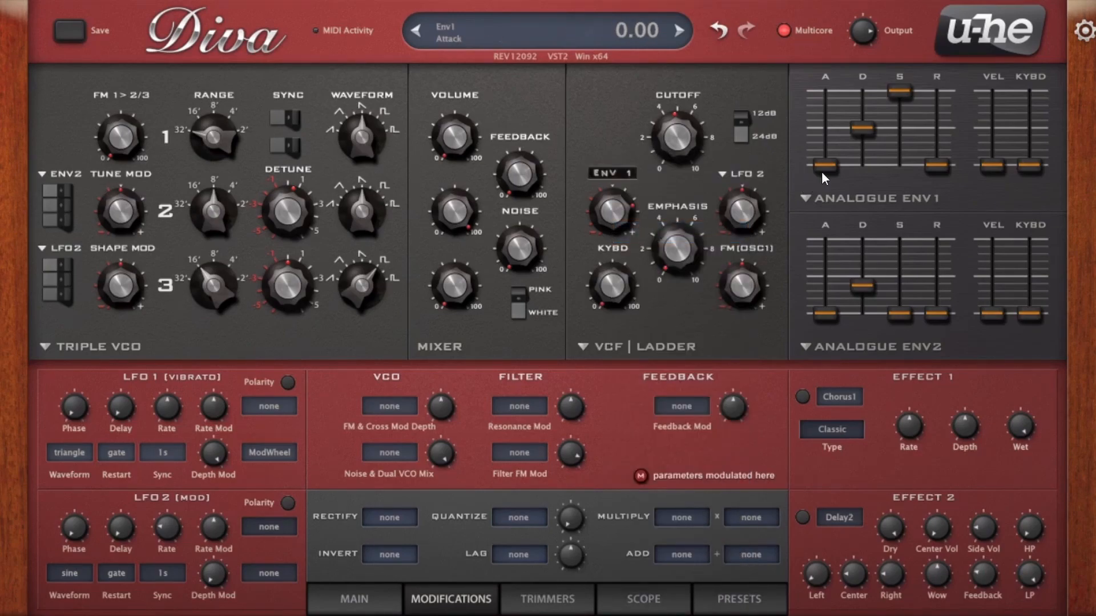
Reshape Envelope 1 with attack 52, a shorter decay and zero sustain, and change the filter's cutoff modulation source to Env2
drag(899, 100, 885, 217)
drag(862, 129, 834, 111)
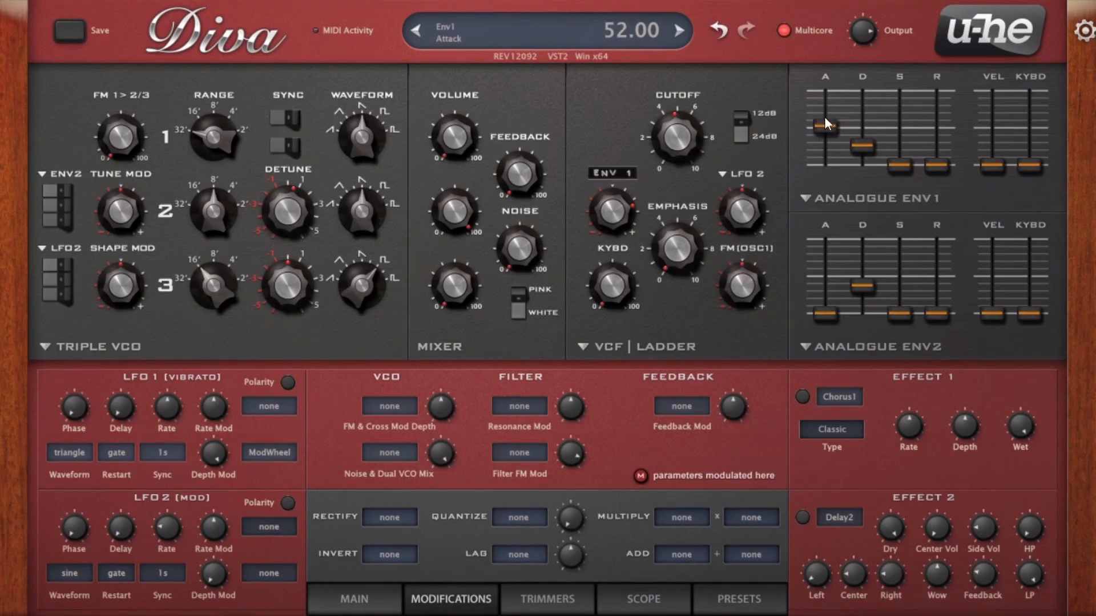
click(633, 174)
click(642, 254)
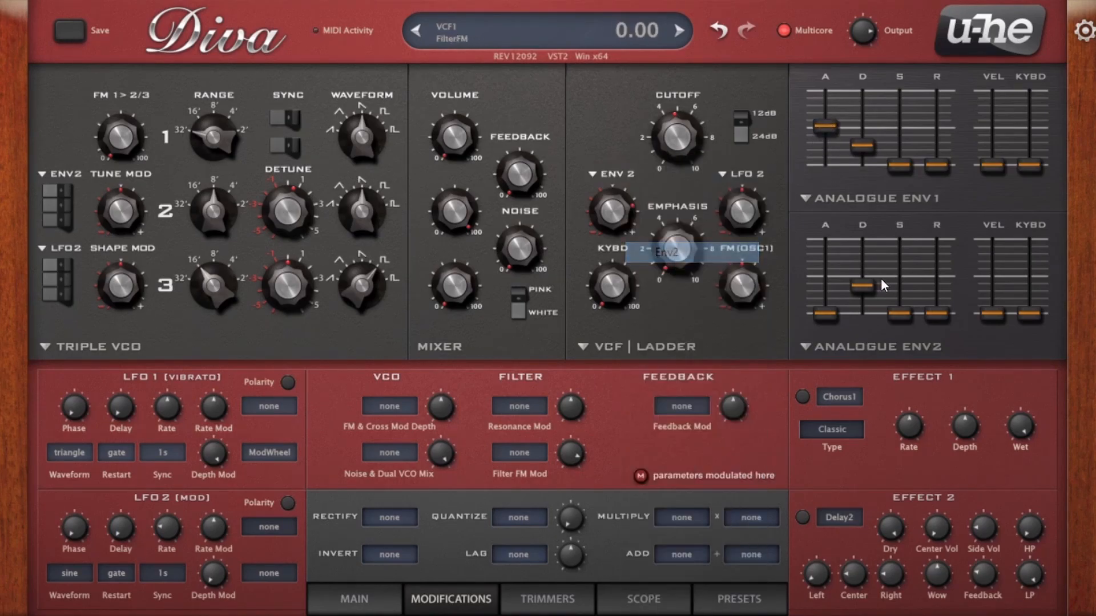
Change the filter's cutoff modulation source to Gate, and set the amplifier's VCA source on the Main page to Gate
click(593, 170)
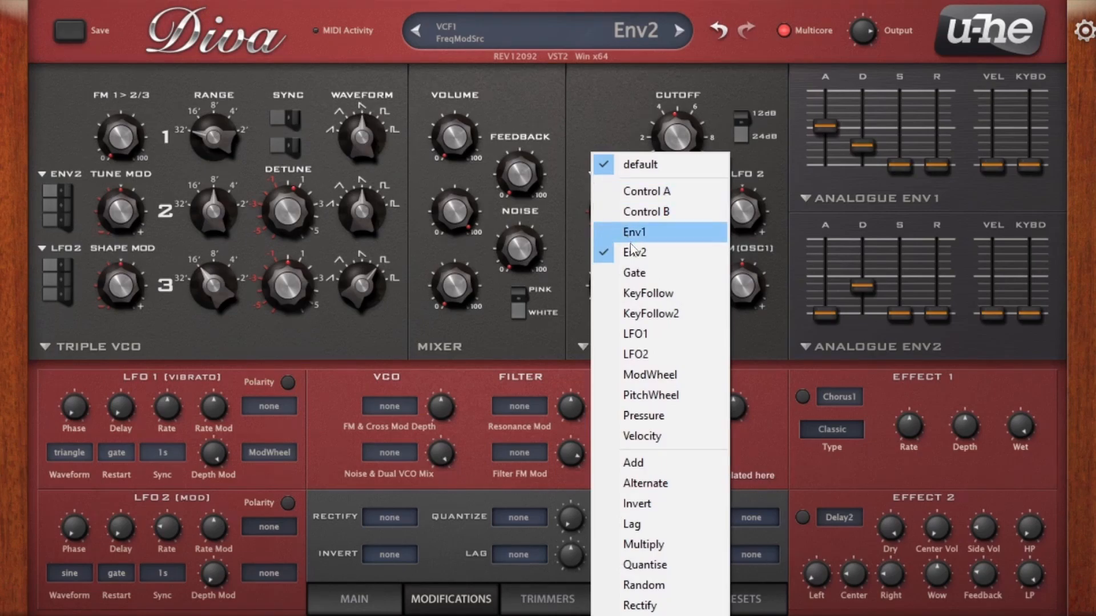
click(638, 272)
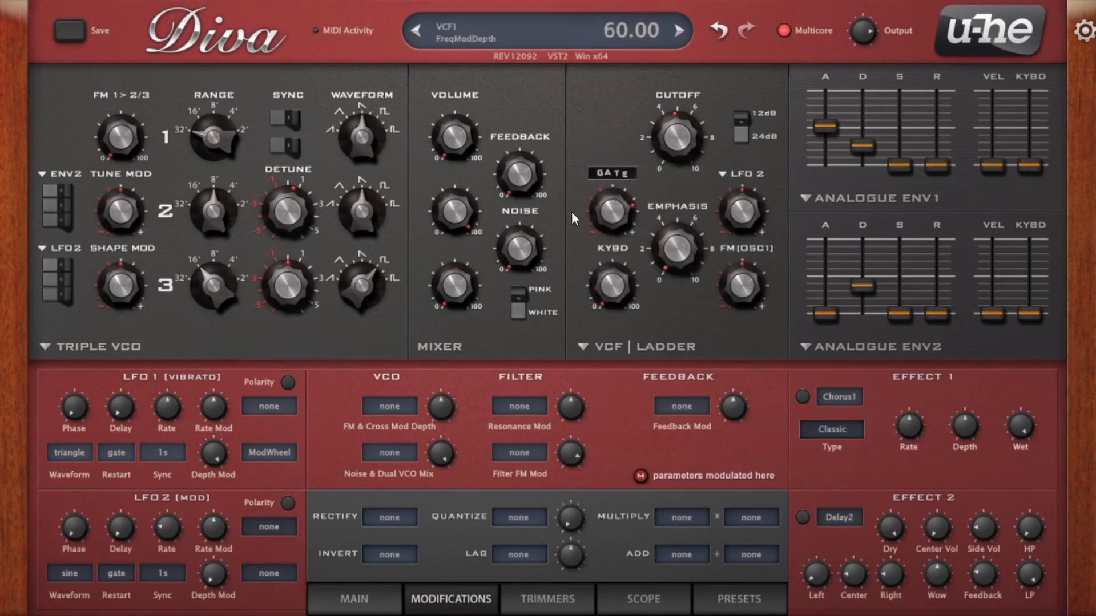
click(320, 591)
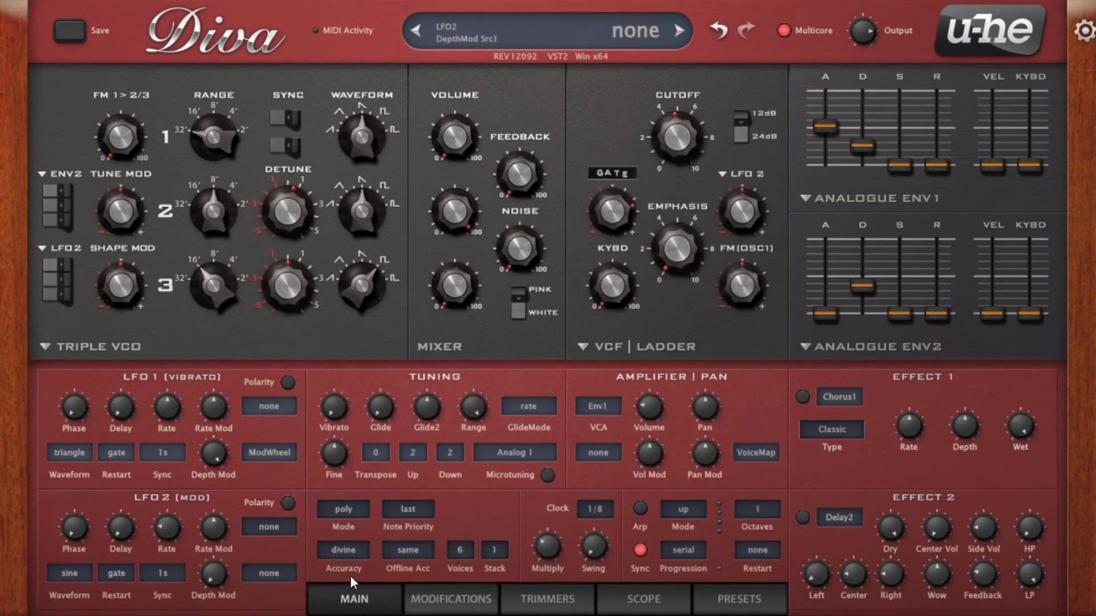
click(598, 408)
click(615, 416)
Shape Envelope 1 like a gate, with attack, decay and release at minimum and sustain at maximum
drag(833, 129, 838, 248)
drag(911, 170, 900, 87)
drag(862, 146, 865, 177)
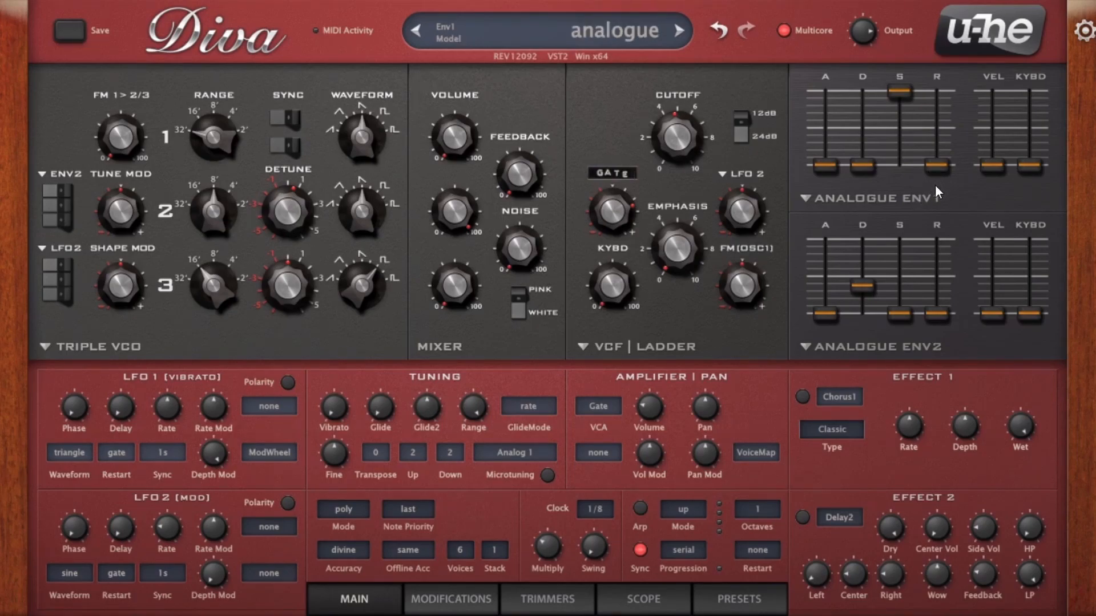
mouse_move(941, 167)
mouse_down()
mouse_move(943, 147)
mouse_move(946, 175)
mouse_up()
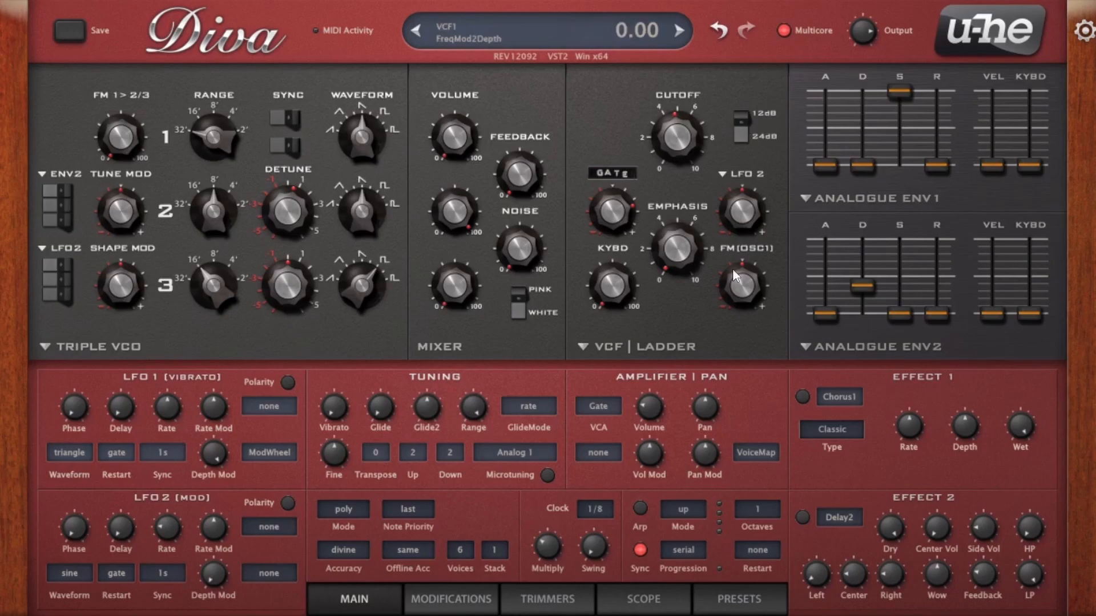
Set the amplifier's VCA source back to Env1 and return to the Modifications page
click(599, 409)
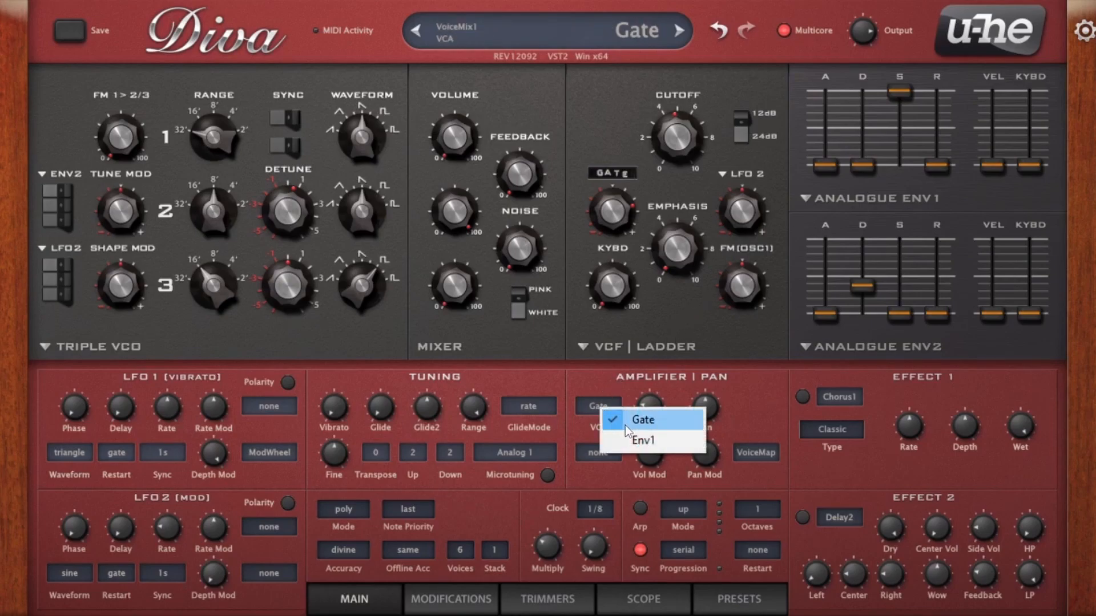
click(639, 445)
click(470, 611)
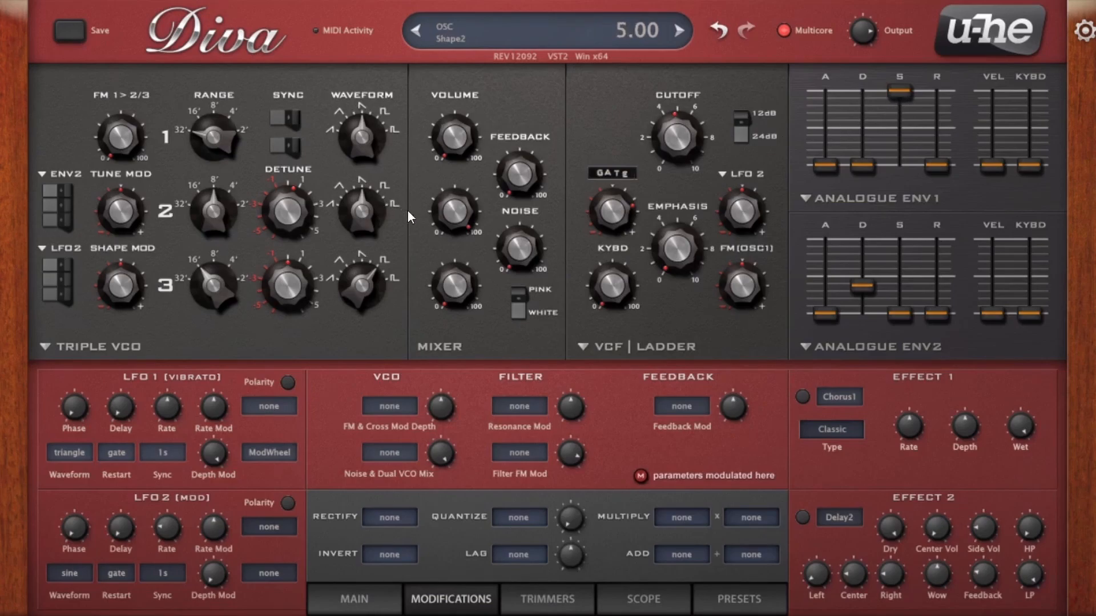
Change the filter's cutoff modulation source to KeyFollow, lower the cutoff to about 2 and raise the modulation depth
drag(588, 238, 621, 231)
click(622, 179)
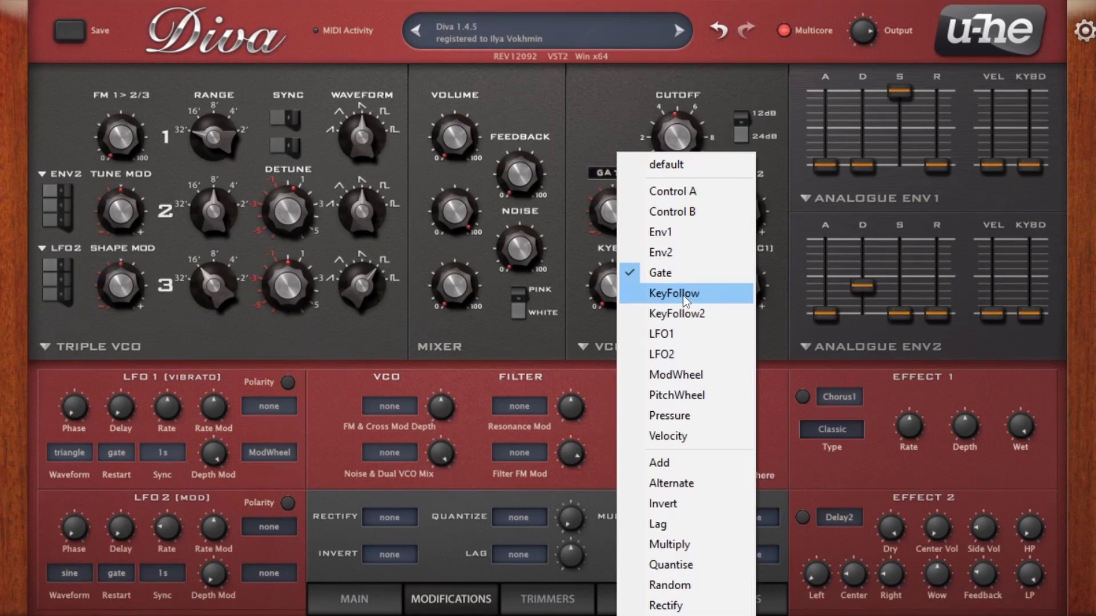
click(684, 295)
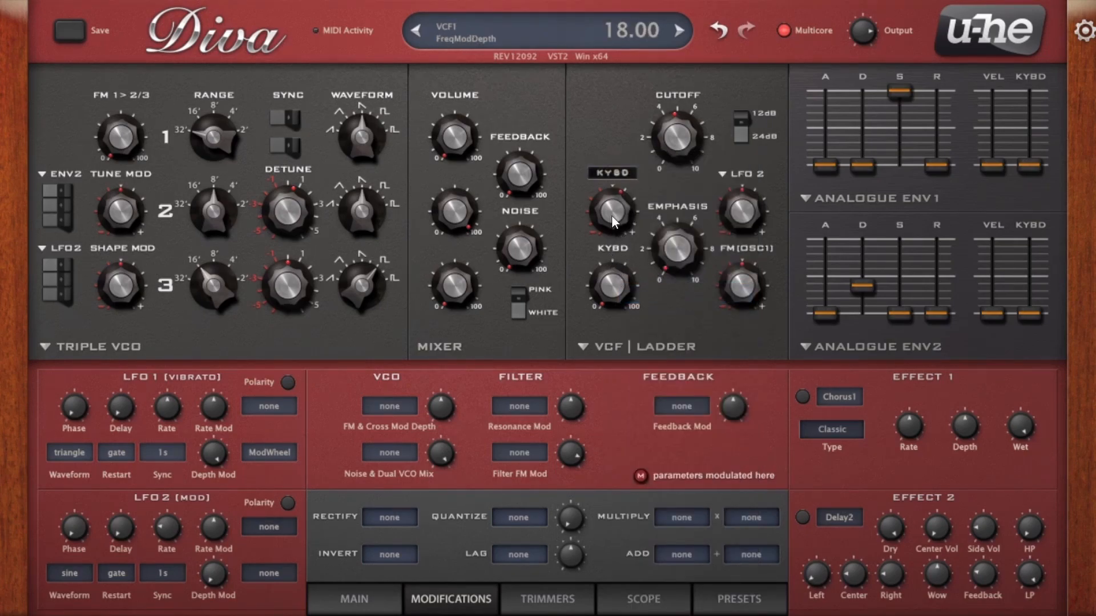
drag(690, 162, 625, 194)
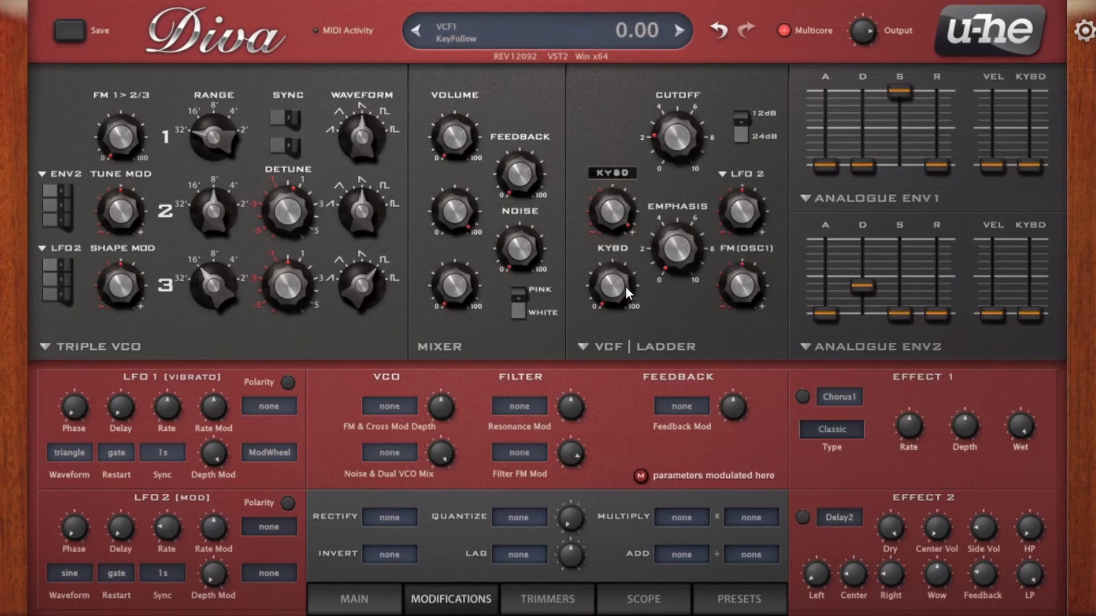
Switch the filter's cutoff modulation source to KeyFollow2, show the Main page, and set the source back to KeyFollow
click(623, 178)
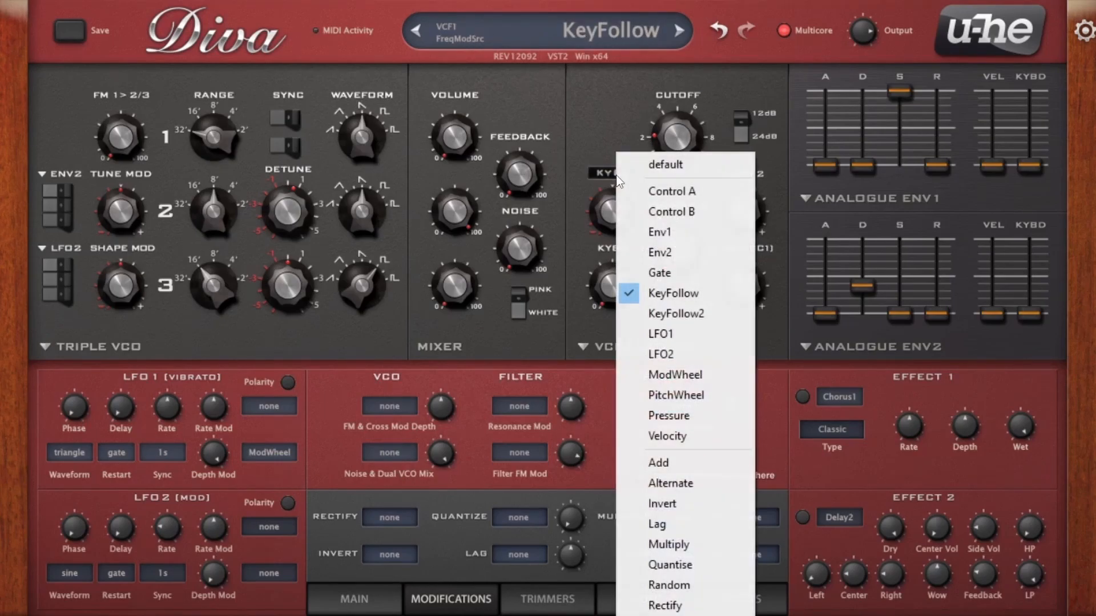
click(649, 317)
click(344, 606)
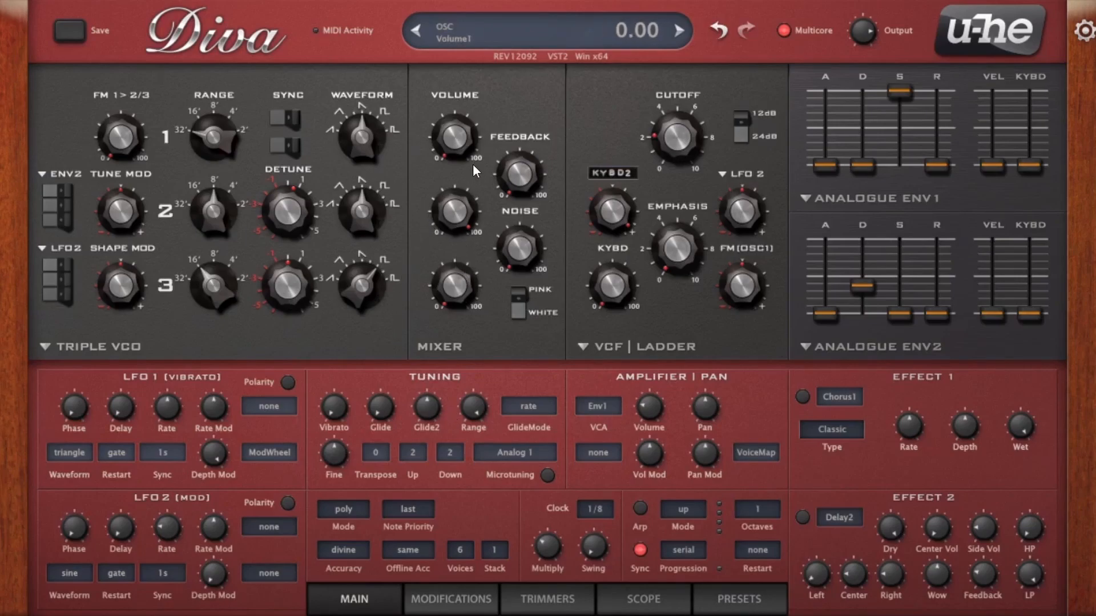
click(614, 174)
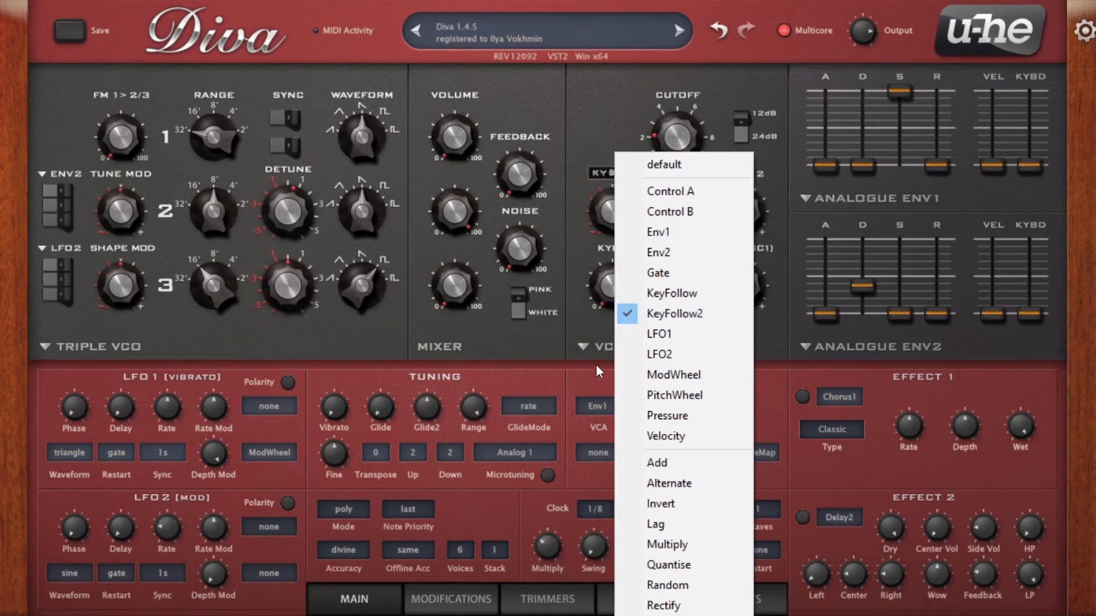
click(678, 284)
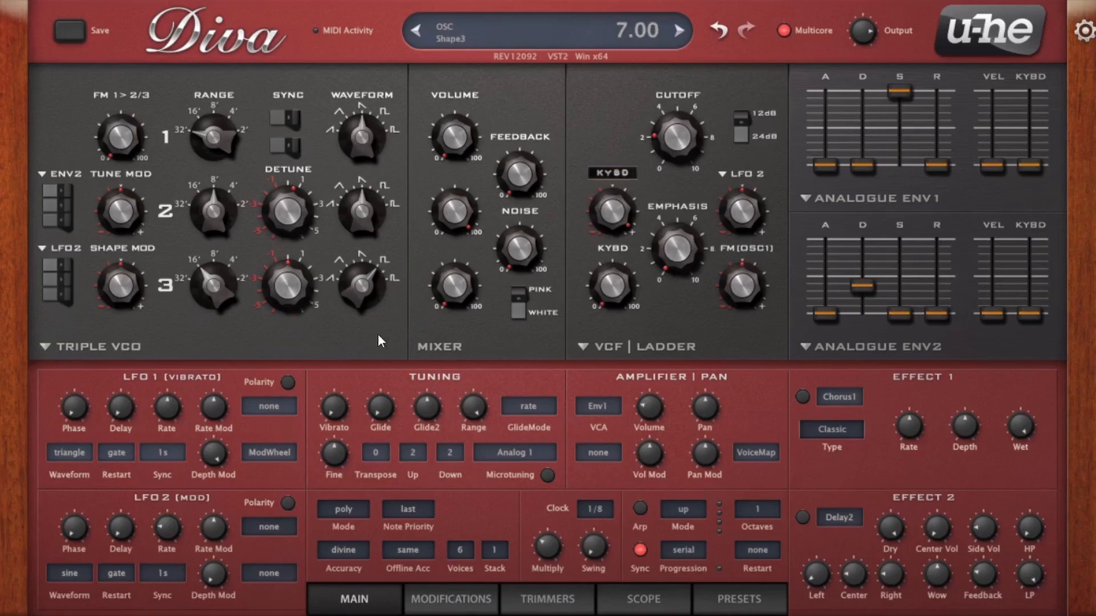
Return to the Modifications page and modulate the filter cutoff from LFO1, raising the LFO1 rate and the cutoff
click(519, 599)
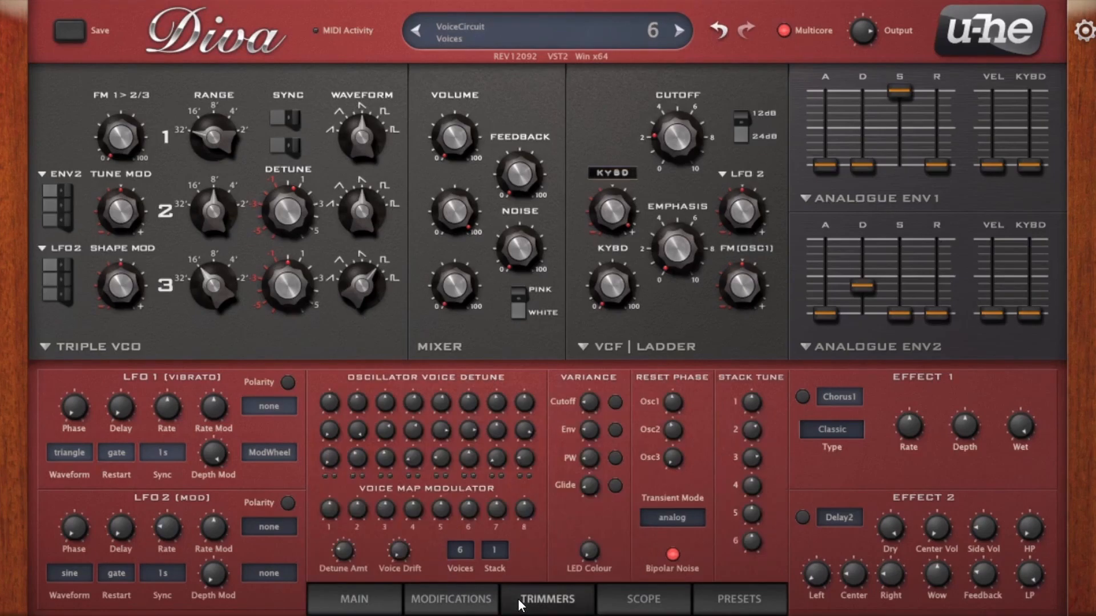
click(437, 593)
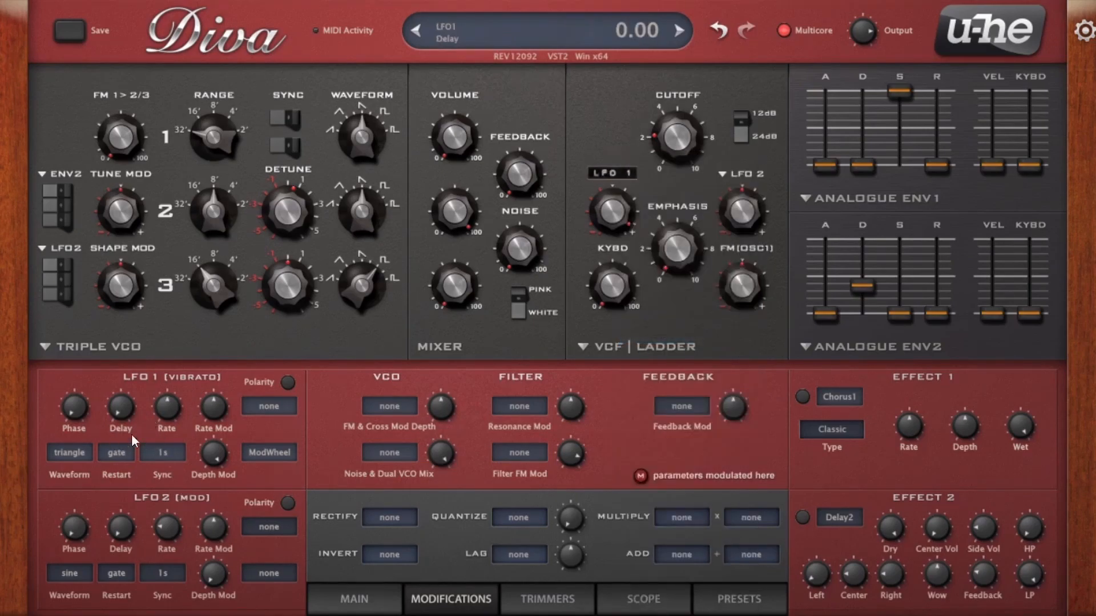
drag(167, 412, 183, 401)
drag(682, 130, 696, 101)
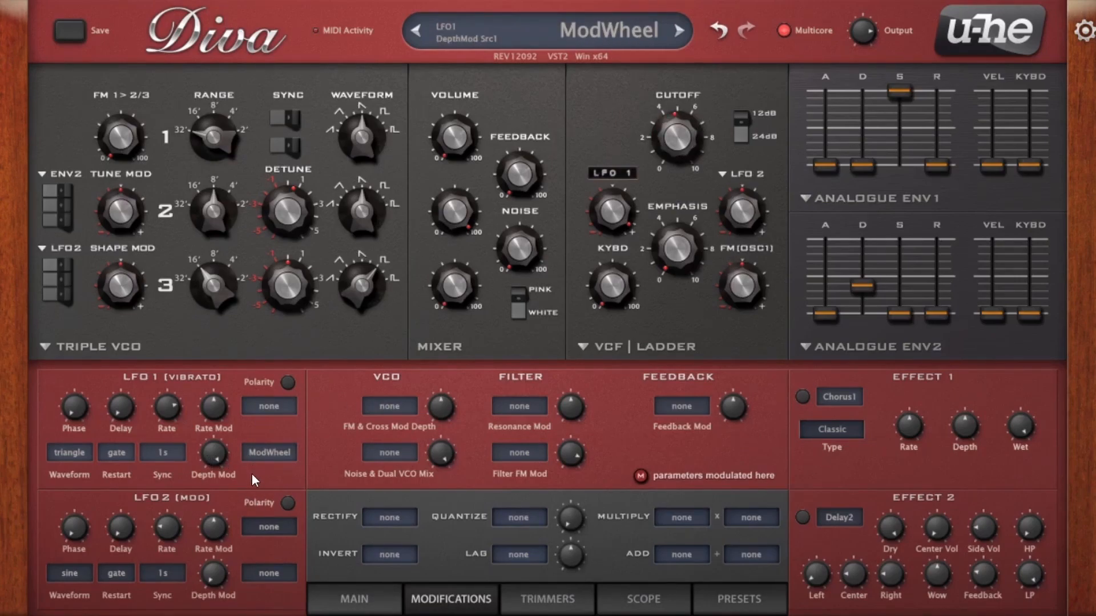
Change the filter's cutoff modulation source to LFO2 and raise the LFO2 rate to 3.60
click(611, 174)
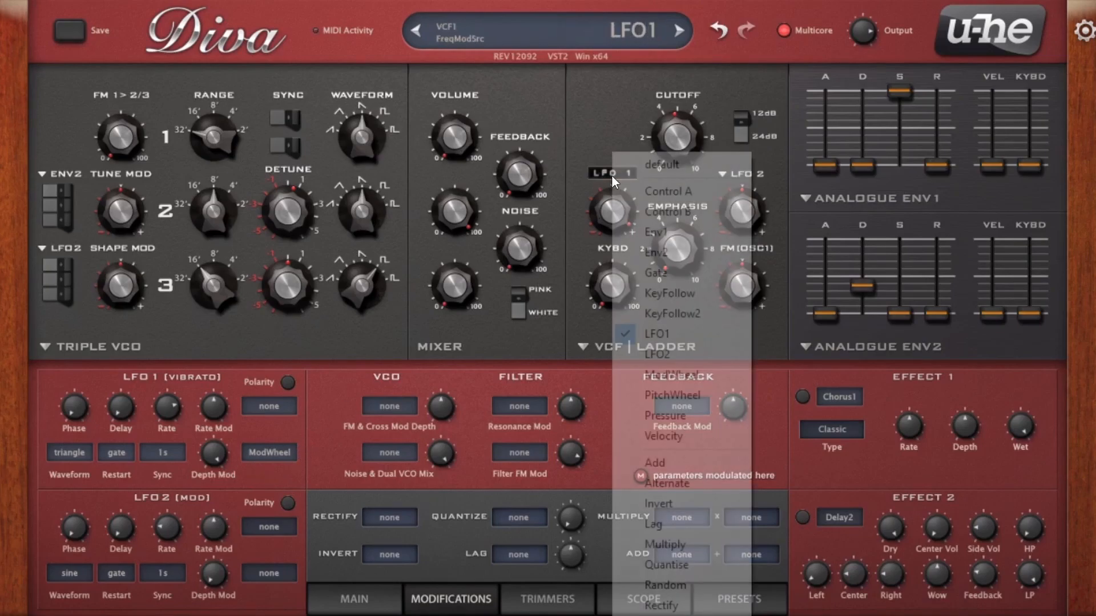
click(716, 355)
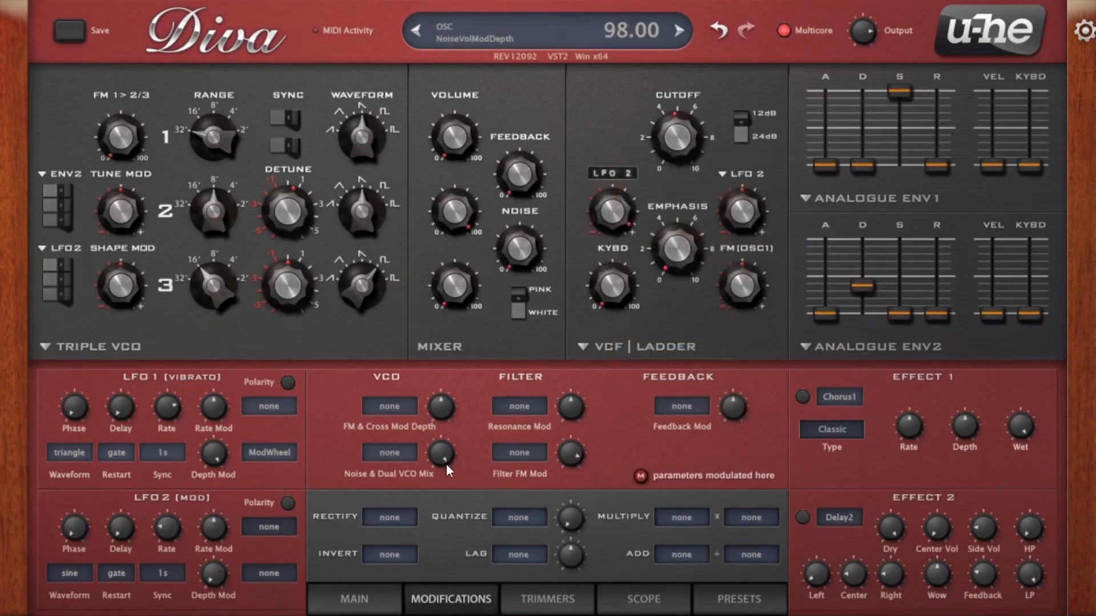
drag(164, 528, 183, 470)
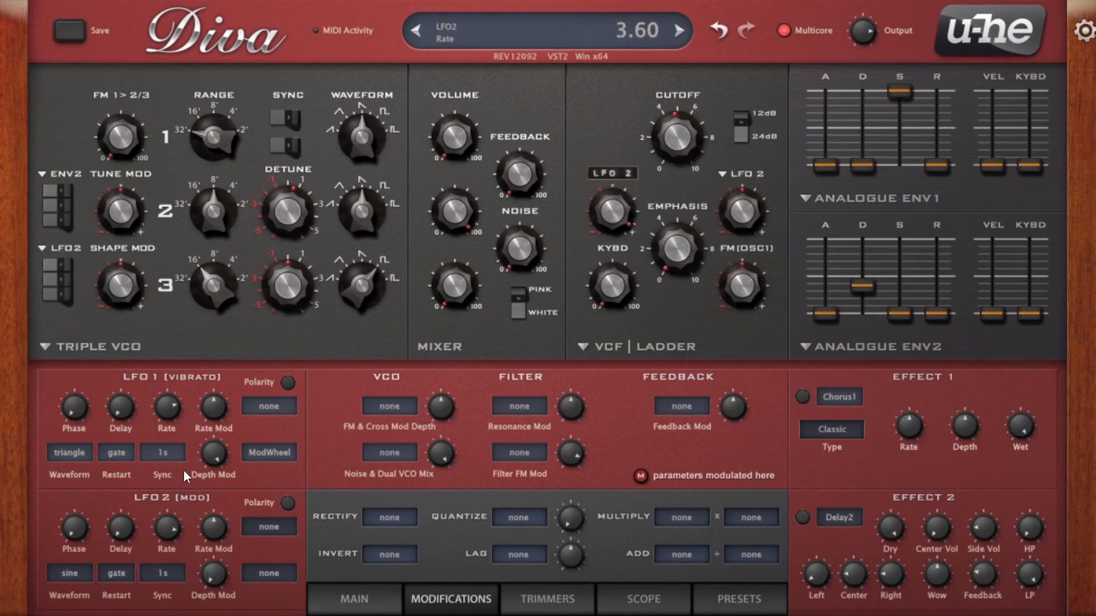
Switch the filter's cutoff modulation source to ModWheel, followed by PitchWheel
click(599, 167)
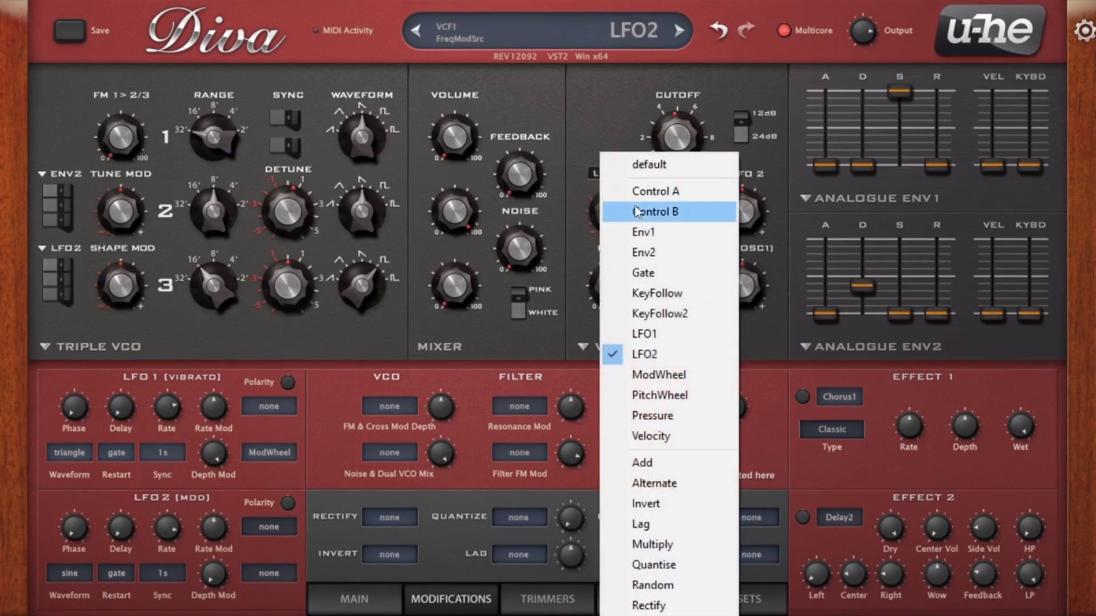
click(659, 375)
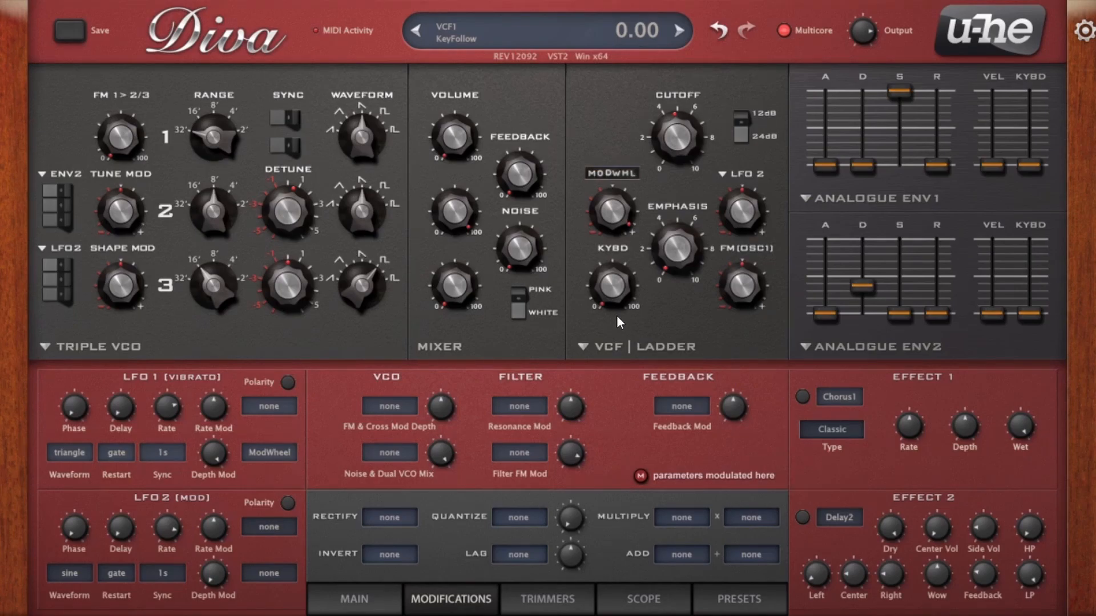
click(610, 172)
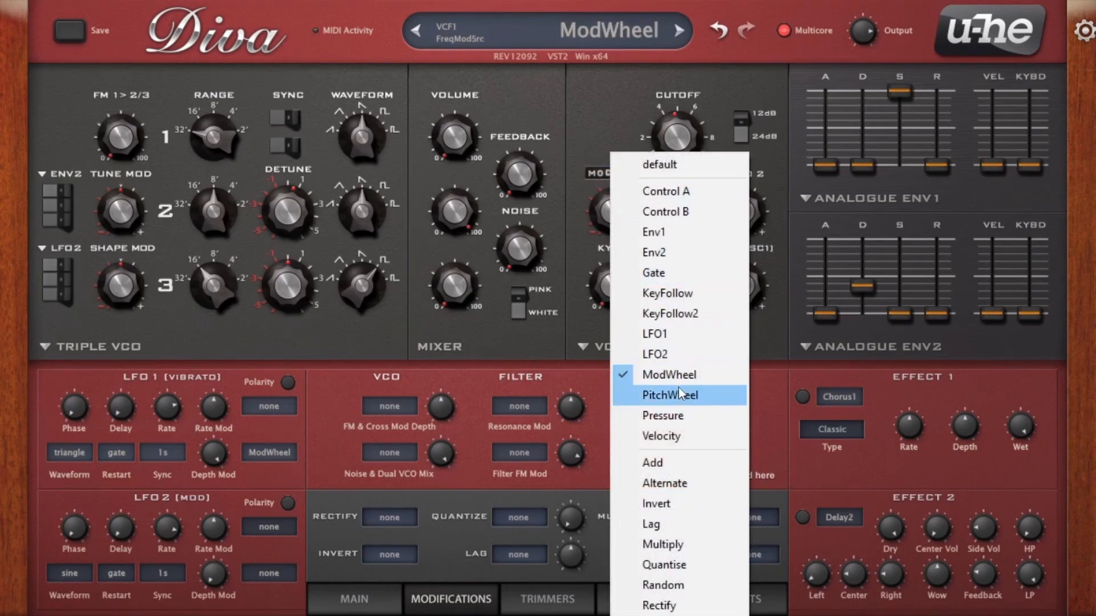
click(679, 394)
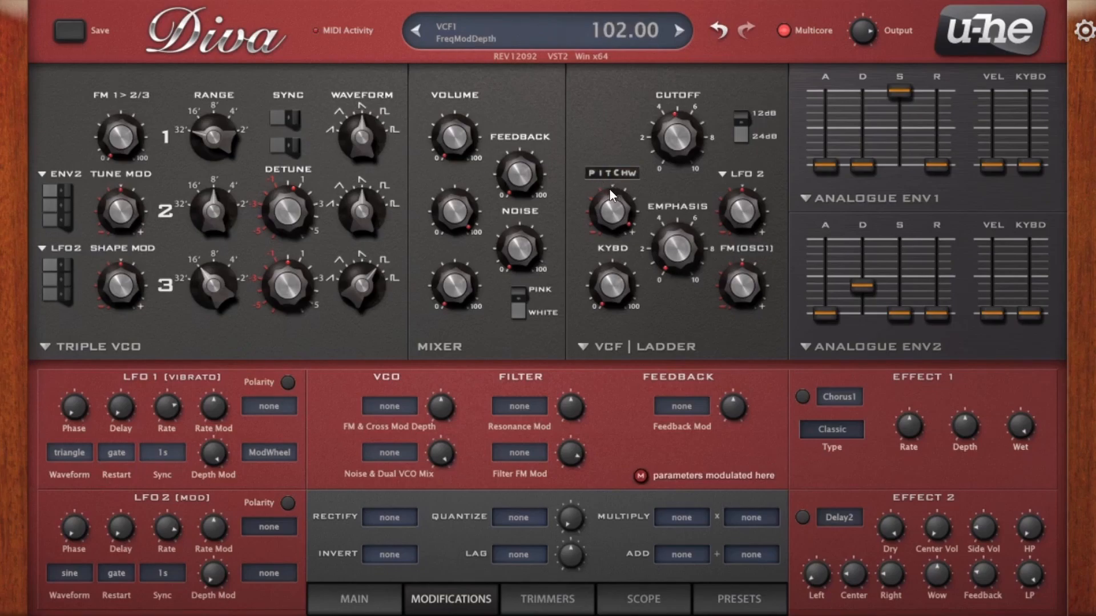
click(615, 173)
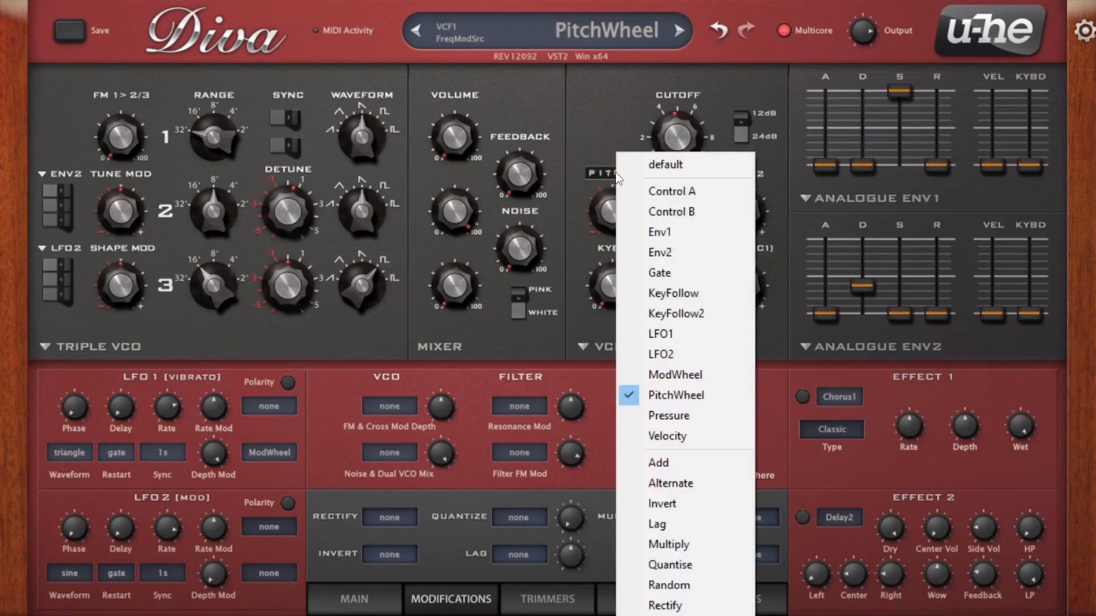
click(575, 189)
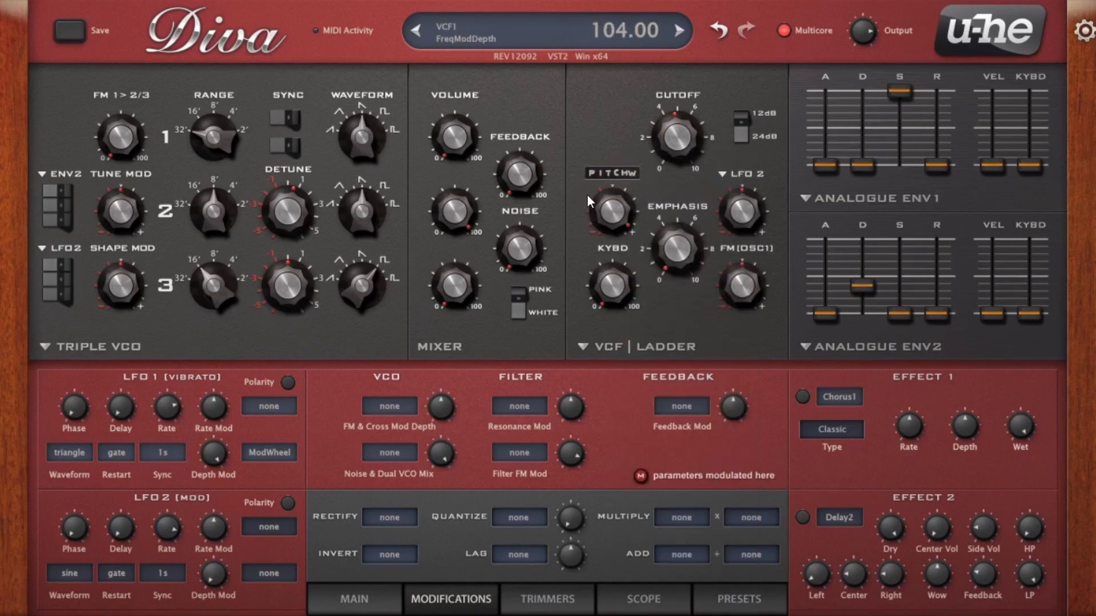
Switch the filter's cutoff modulation source to Pressure, followed by Velocity
click(611, 173)
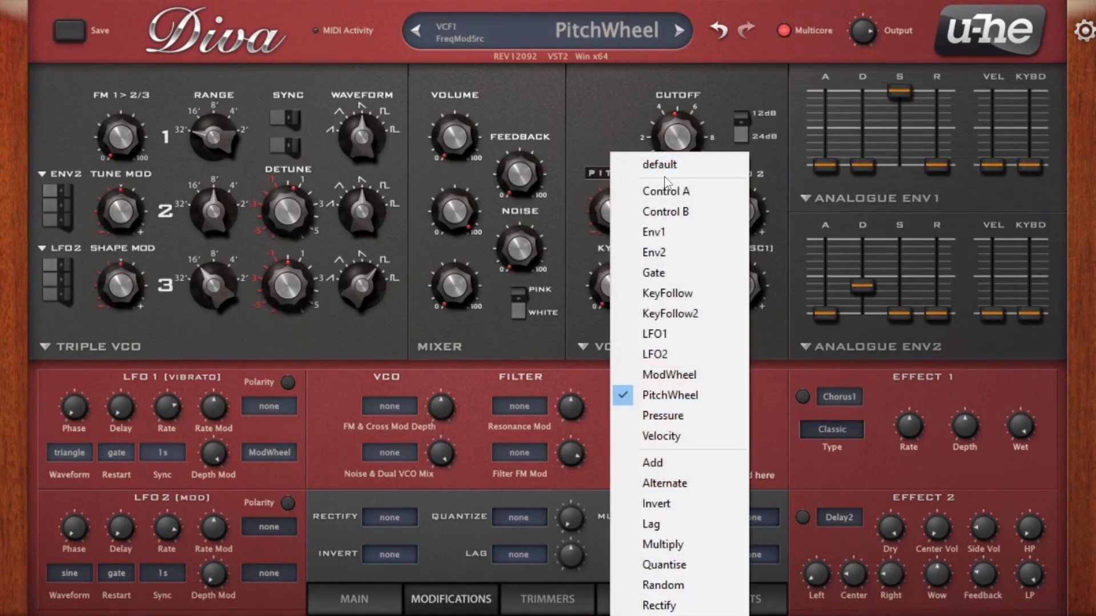
click(654, 413)
click(611, 173)
click(648, 438)
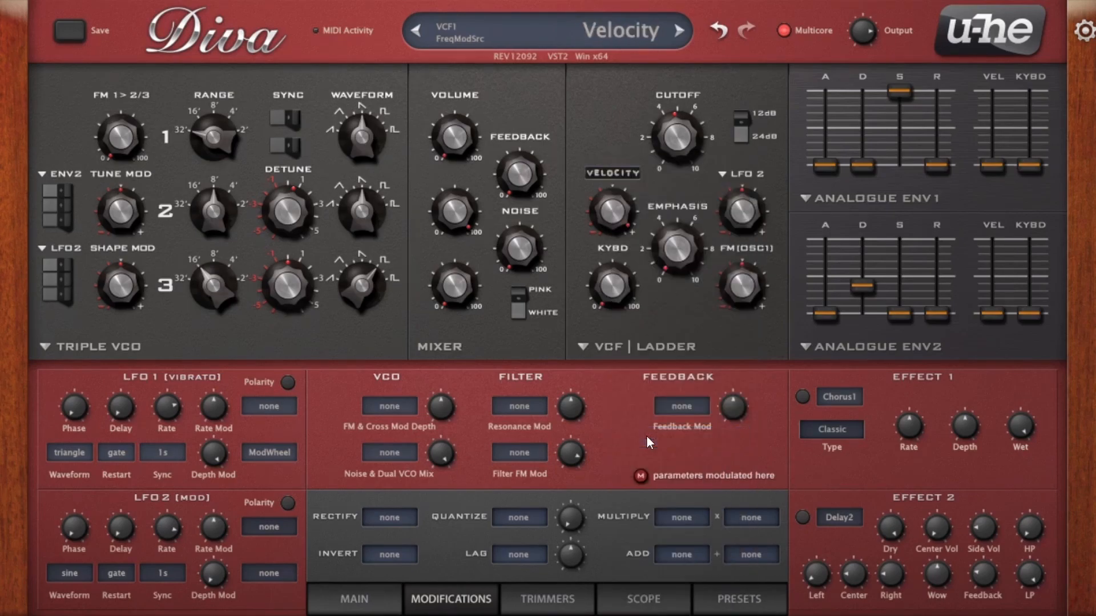
Set the filter's cutoff modulation source to none
click(606, 173)
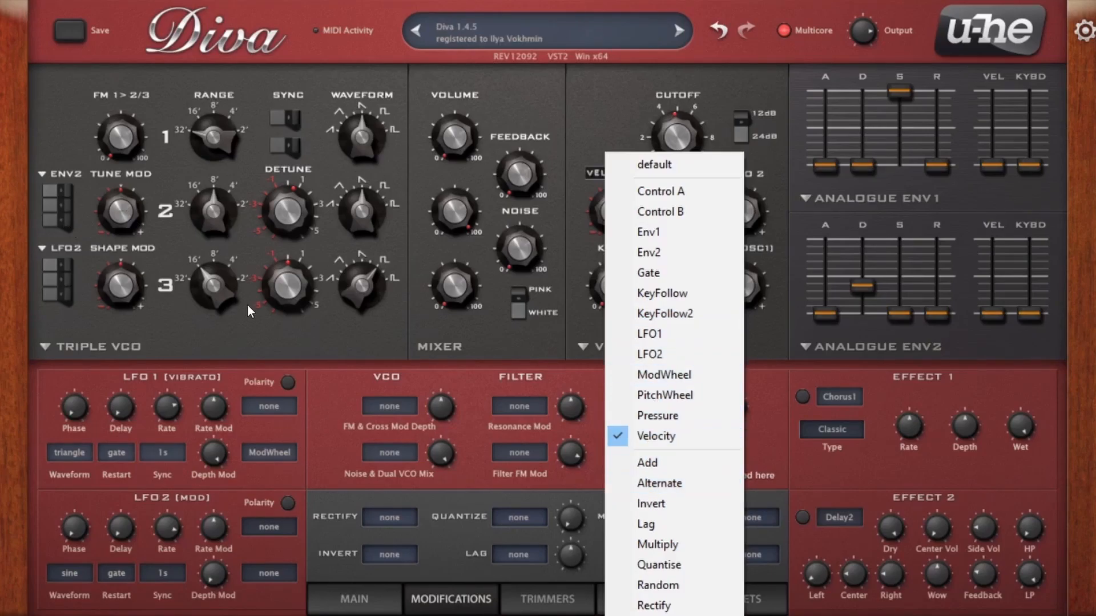
click(322, 416)
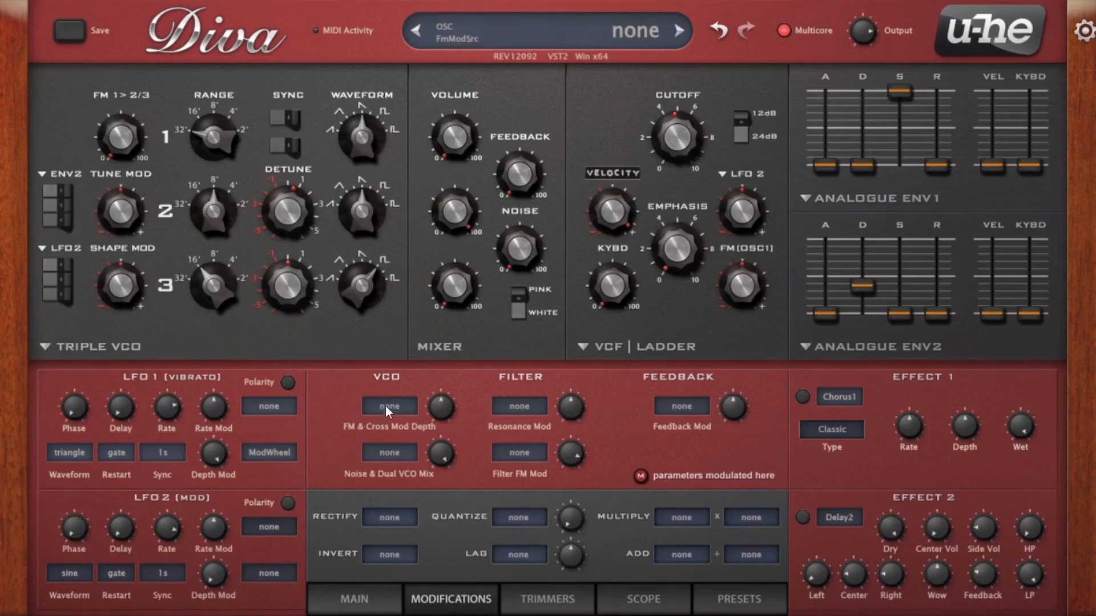
click(594, 176)
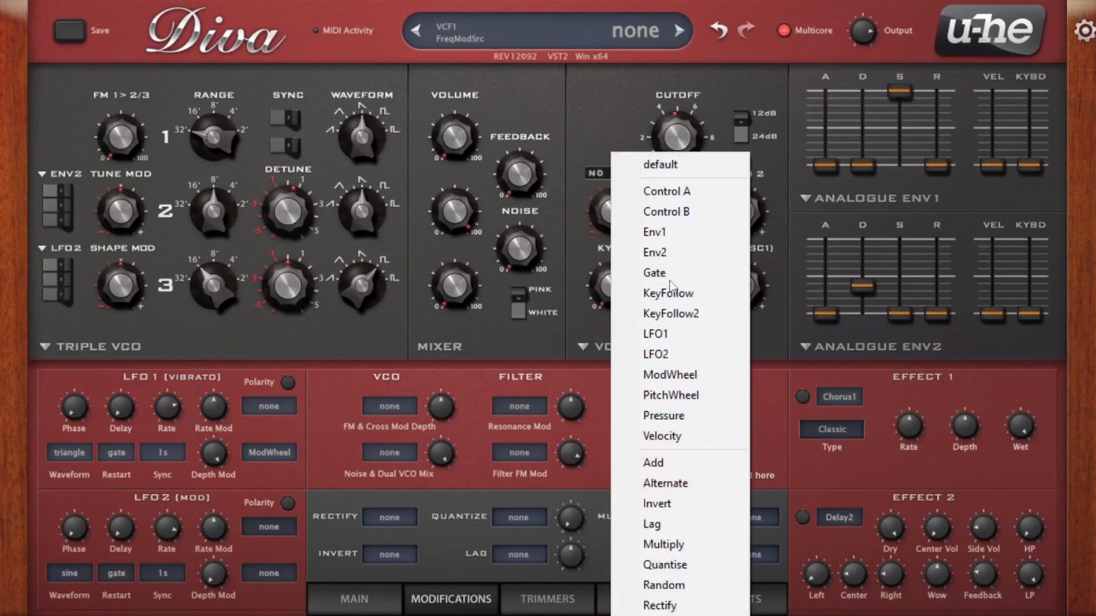
click(831, 442)
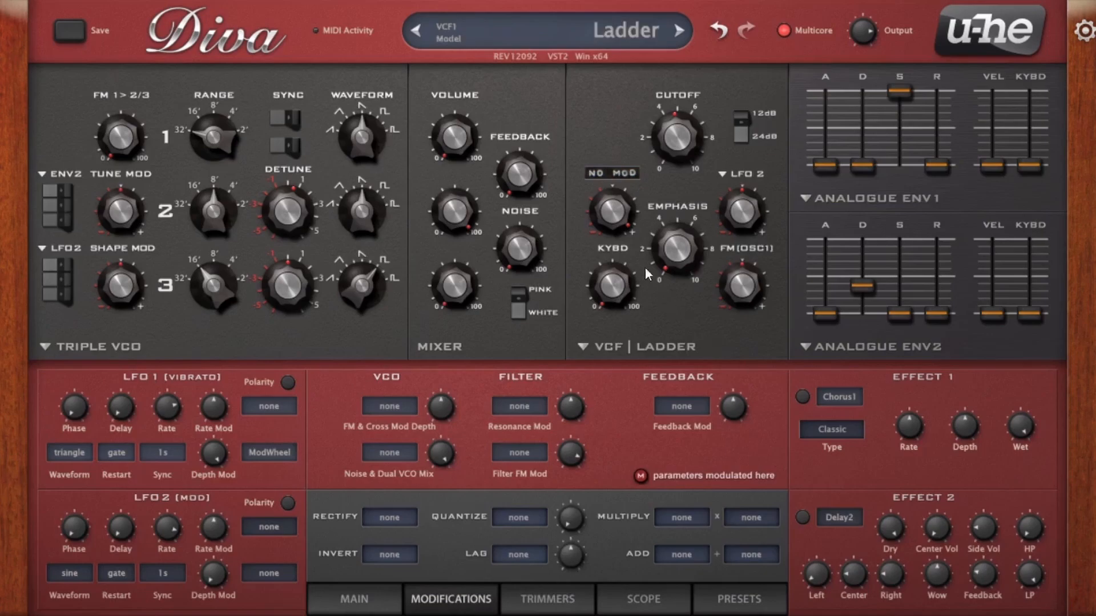
Assign Add as the filter's cutoff modulation source and adjust its modulation depth
click(628, 174)
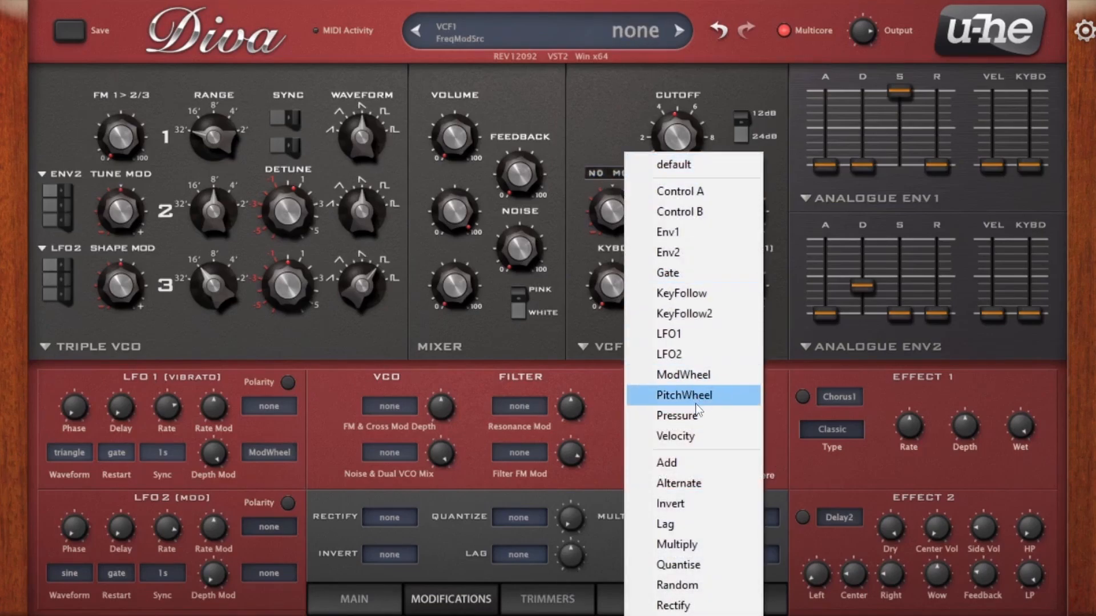
click(701, 463)
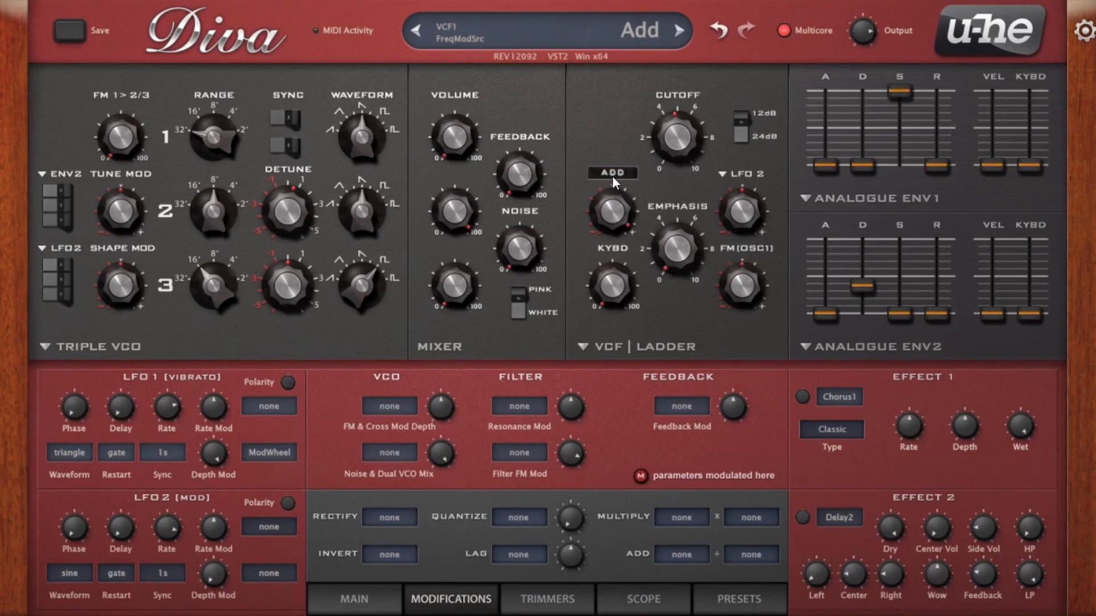
mouse_move(618, 205)
mouse_down()
mouse_move(619, 331)
mouse_move(604, 189)
mouse_up()
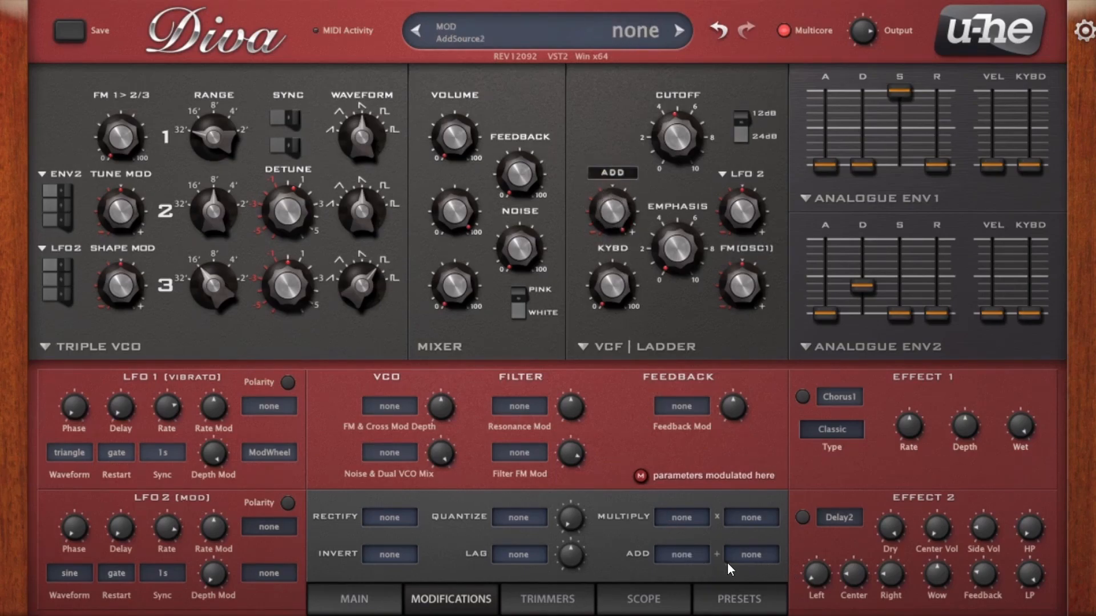
click(612, 174)
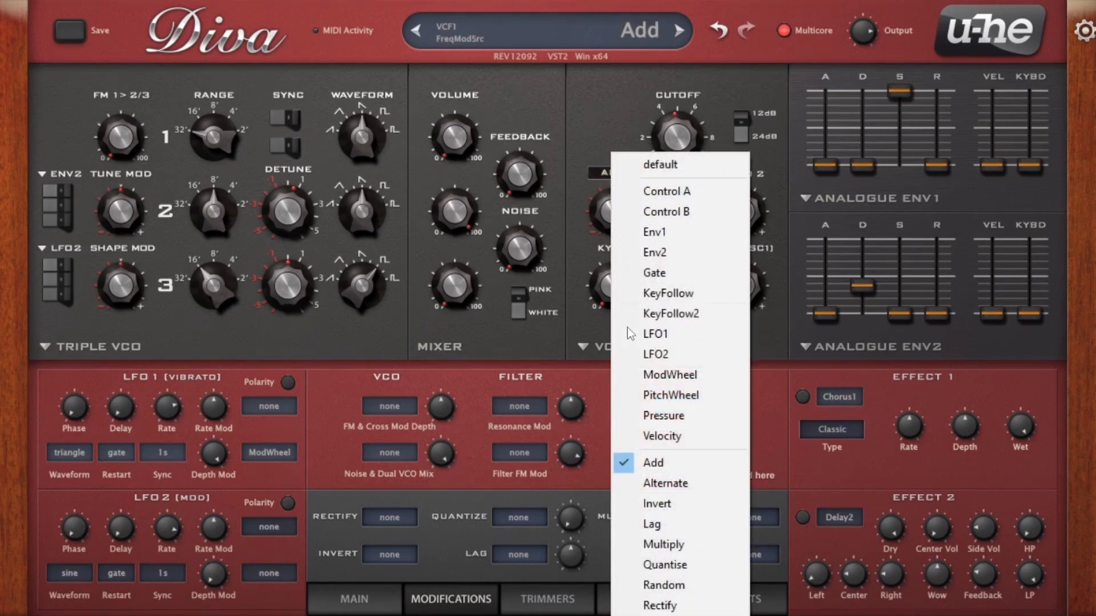
click(581, 378)
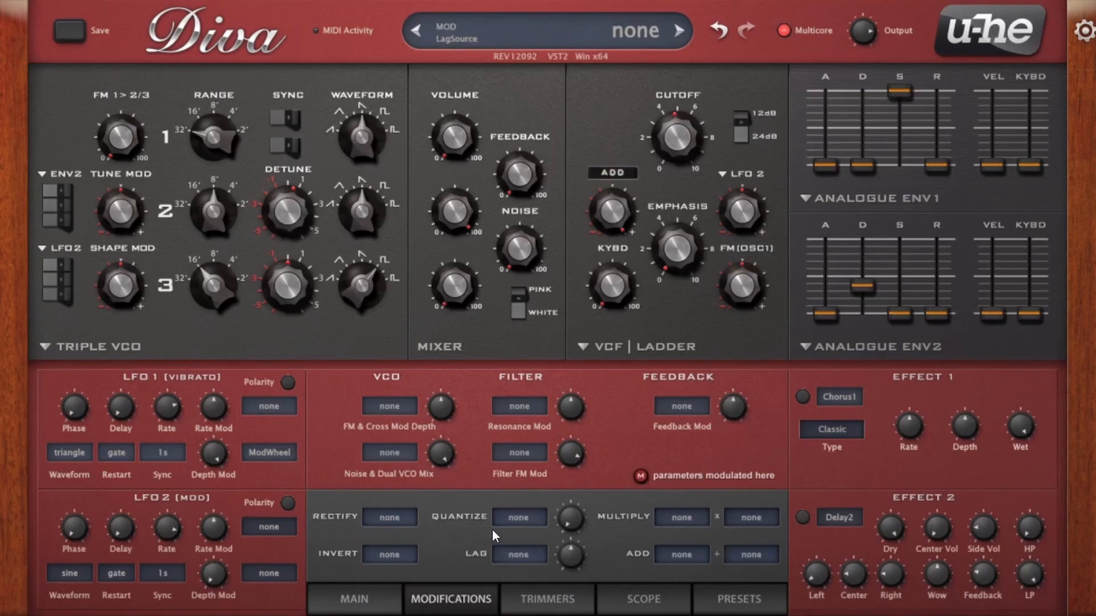
Switch the filter's cutoff modulation source to Alternate, followed by Invert
click(621, 174)
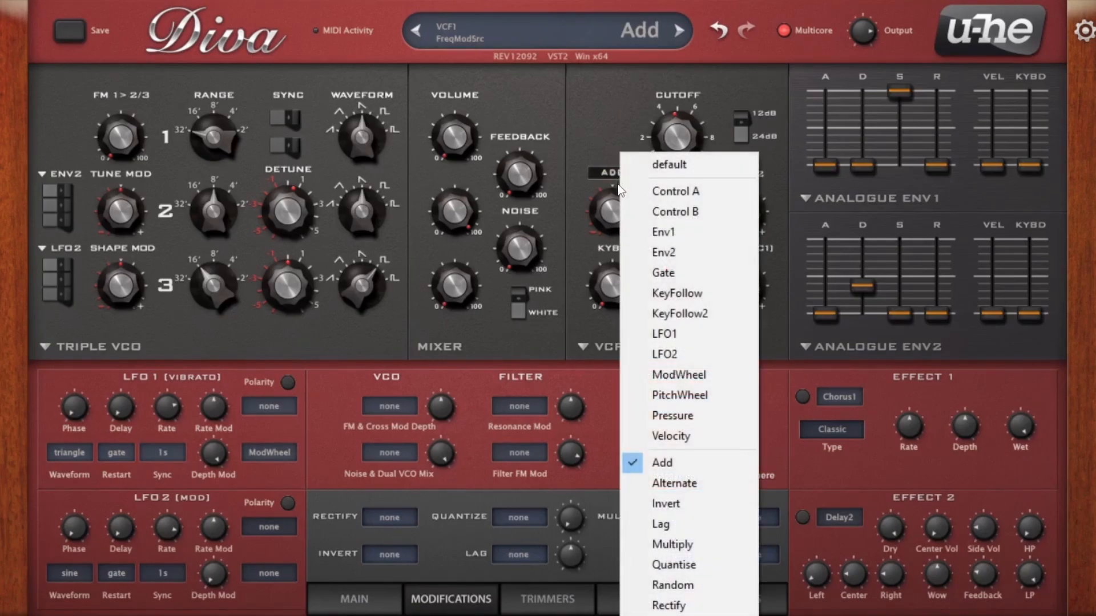
click(666, 490)
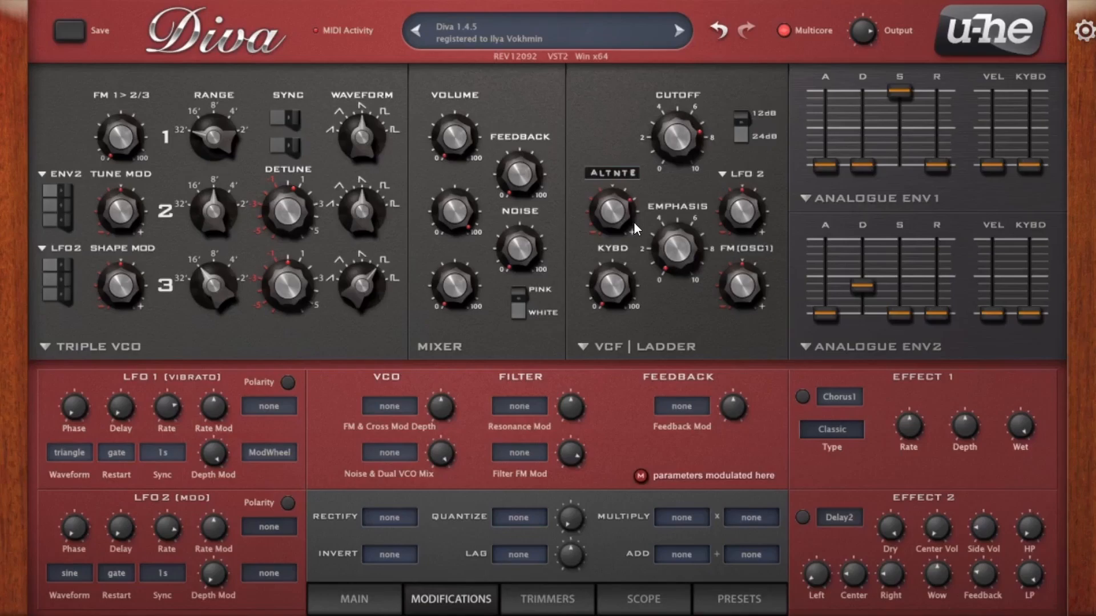
click(614, 172)
click(661, 503)
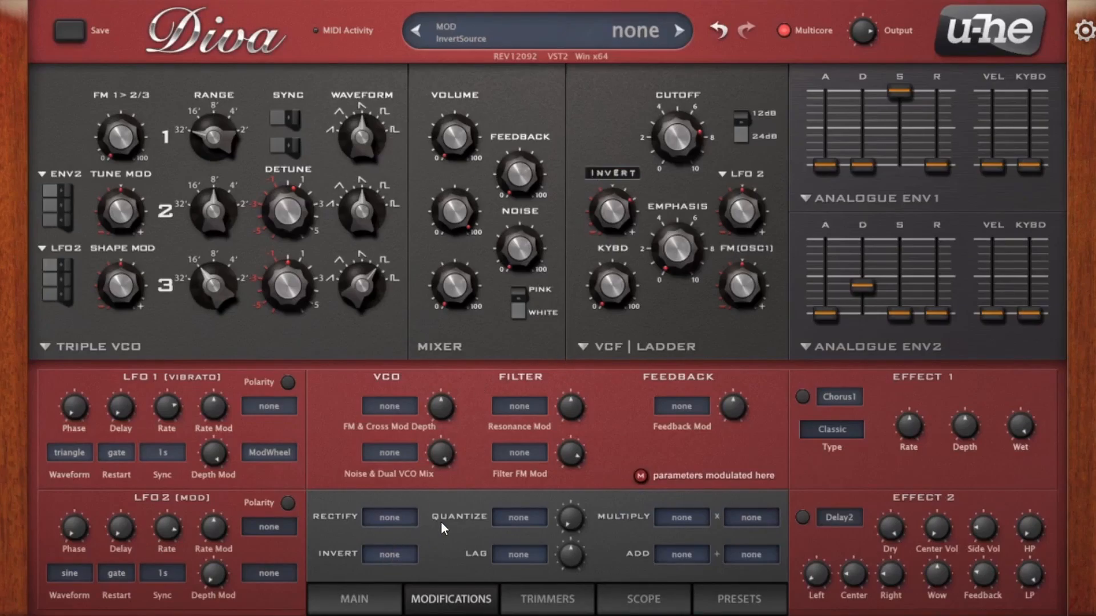
Switch the filter's cutoff modulation source to Lag, followed by Multiply
click(614, 180)
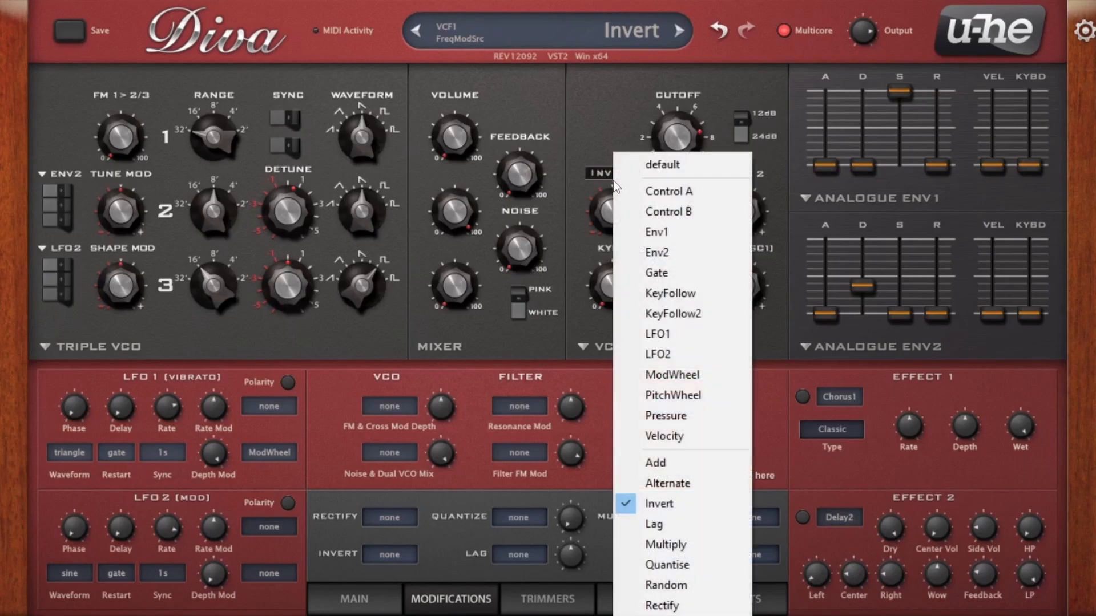
click(653, 524)
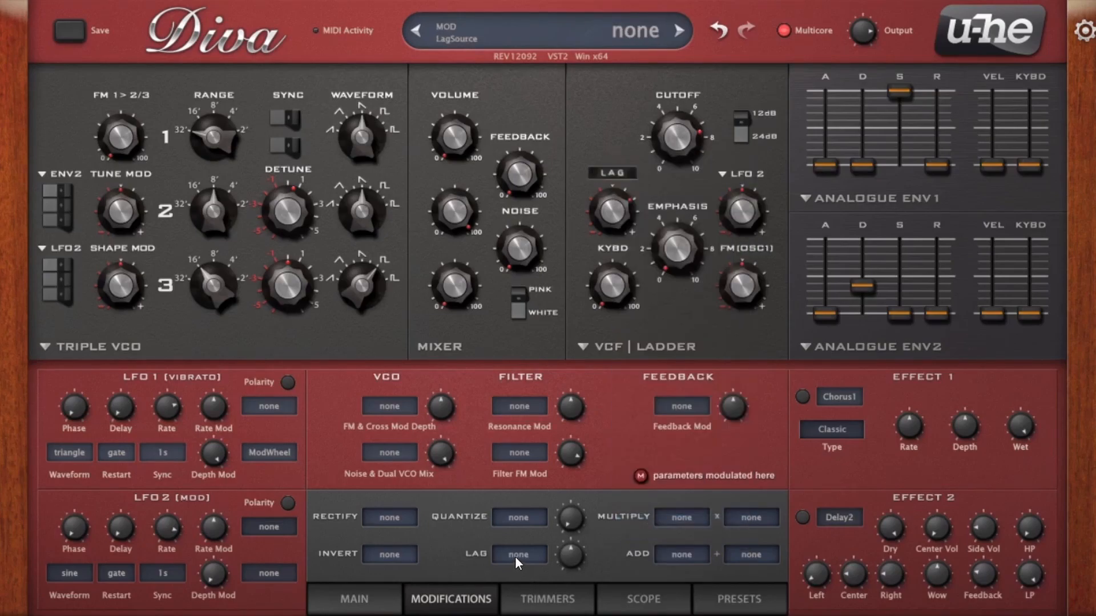
click(615, 171)
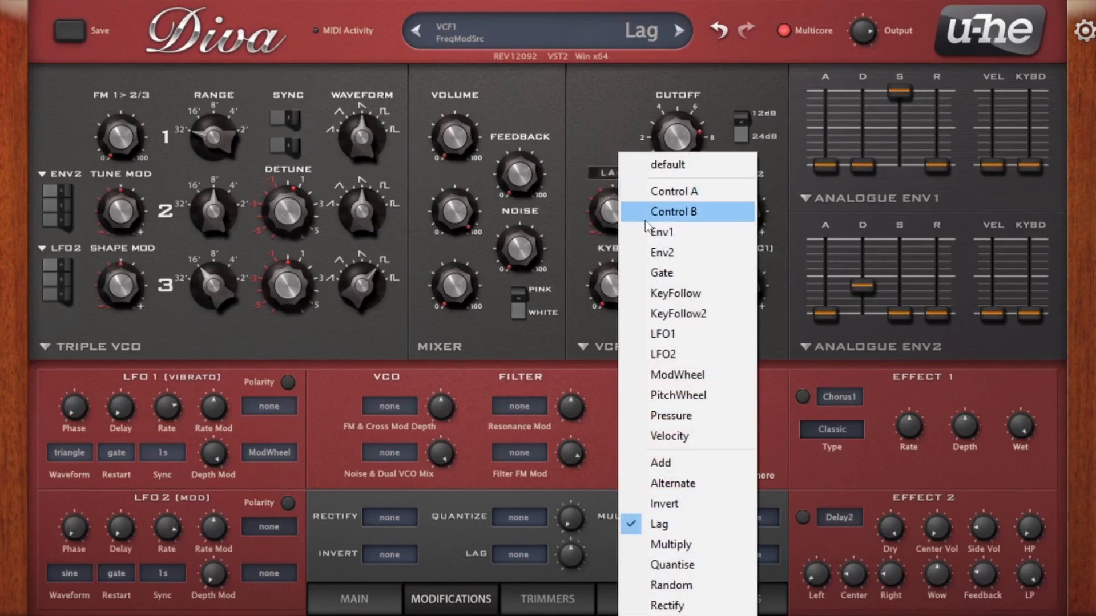
click(662, 543)
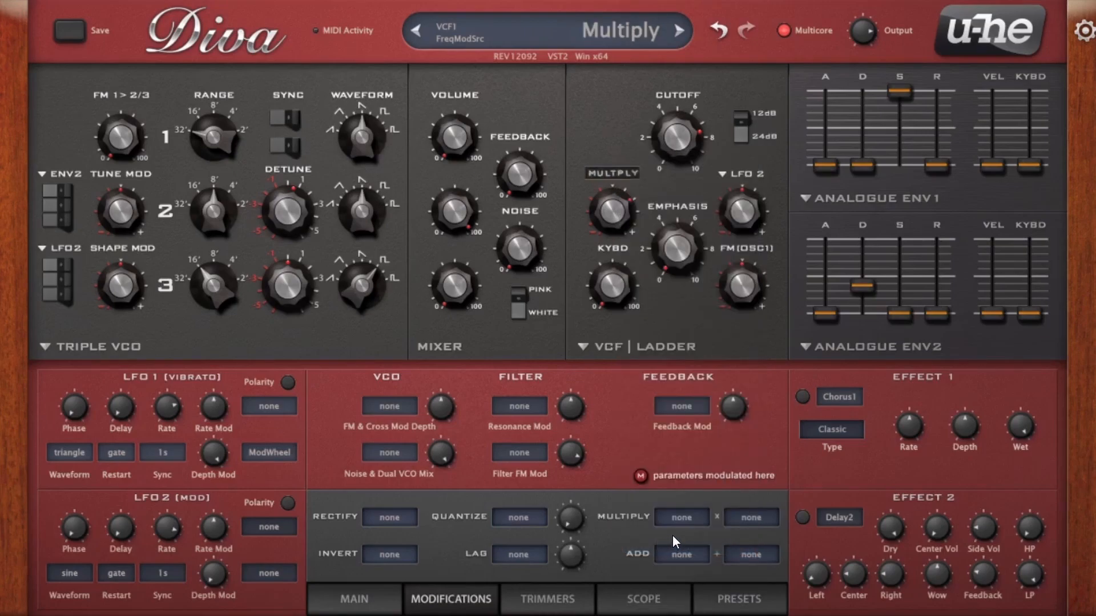
Switch the filter's cutoff modulation source to Quantise, followed by Random
click(599, 177)
click(642, 560)
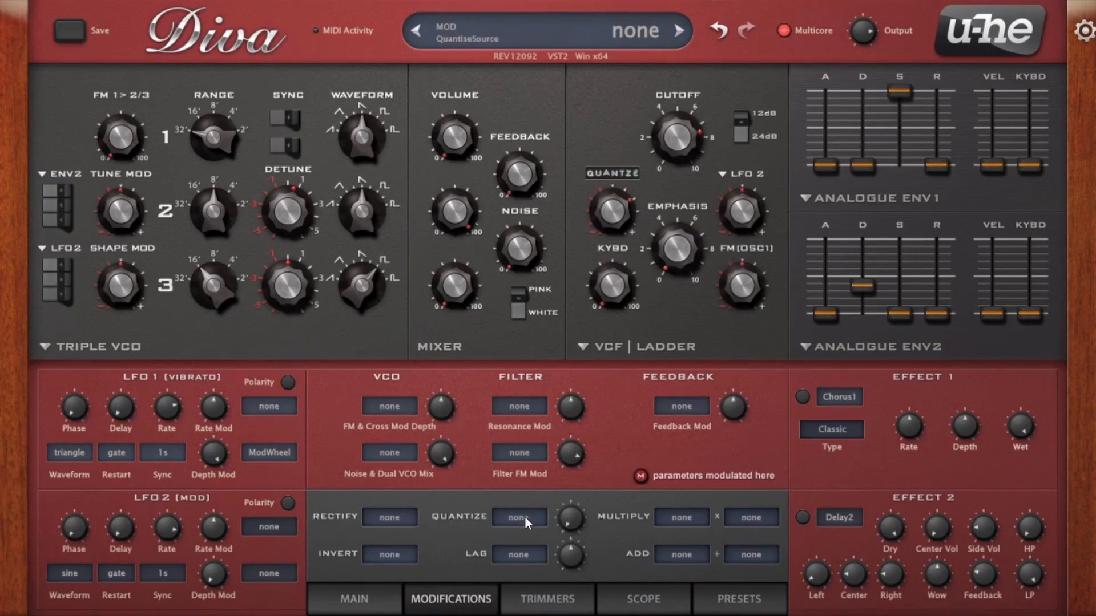
click(617, 172)
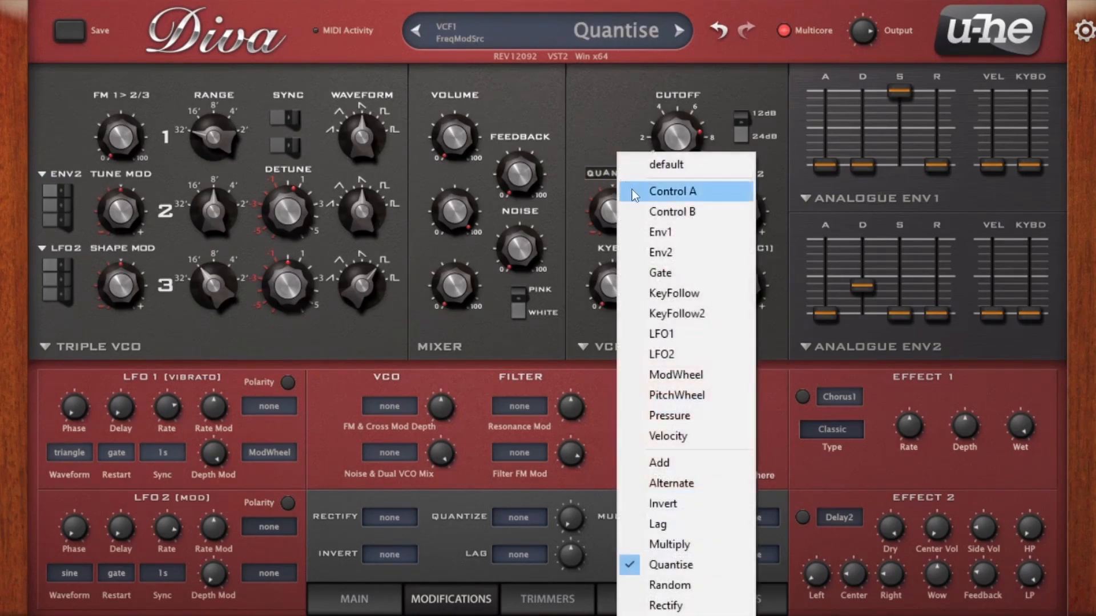
click(662, 588)
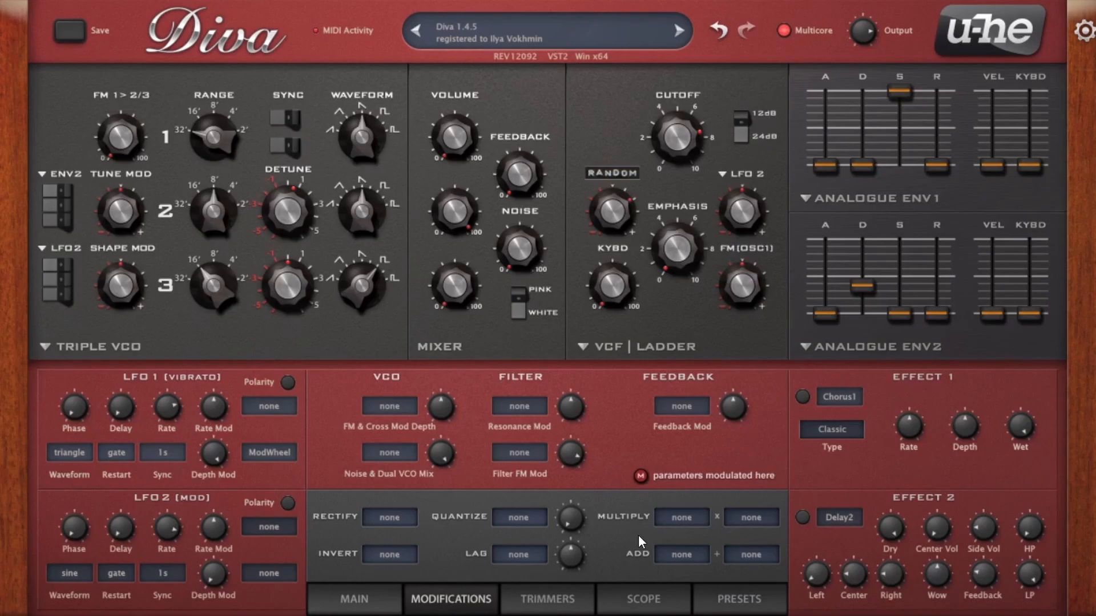
Switch the filter's cutoff modulation source to Rectify, followed by StackIndex
click(614, 173)
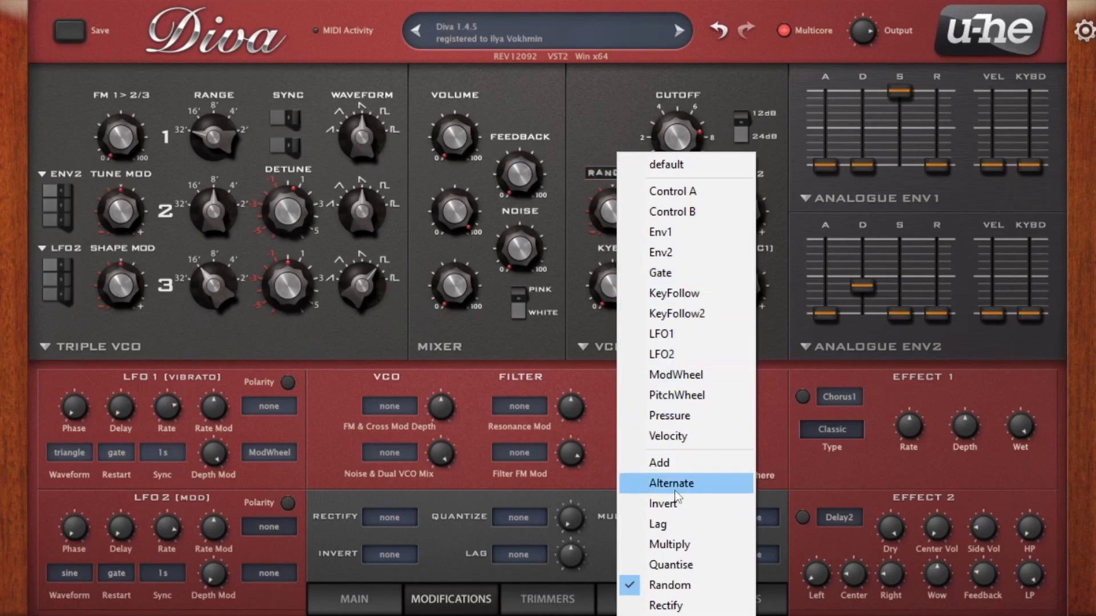
click(693, 607)
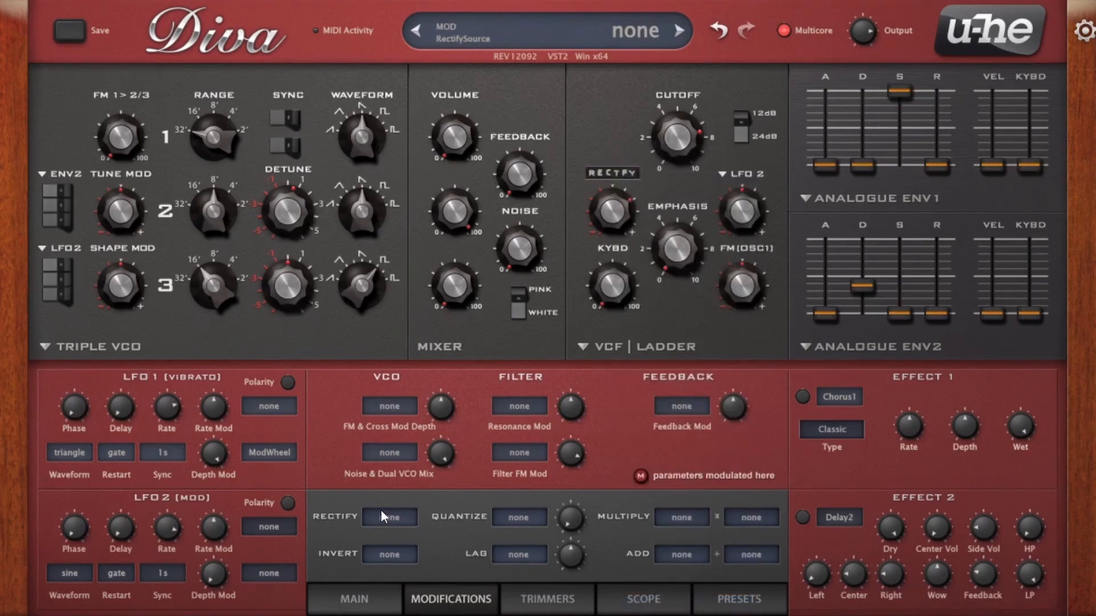
click(616, 178)
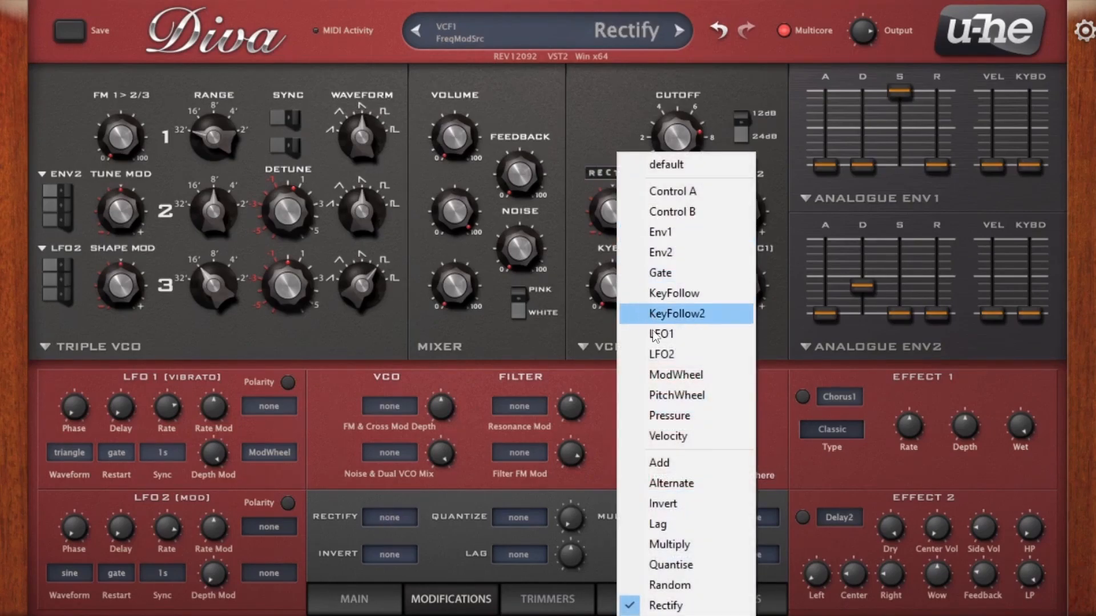
click(673, 615)
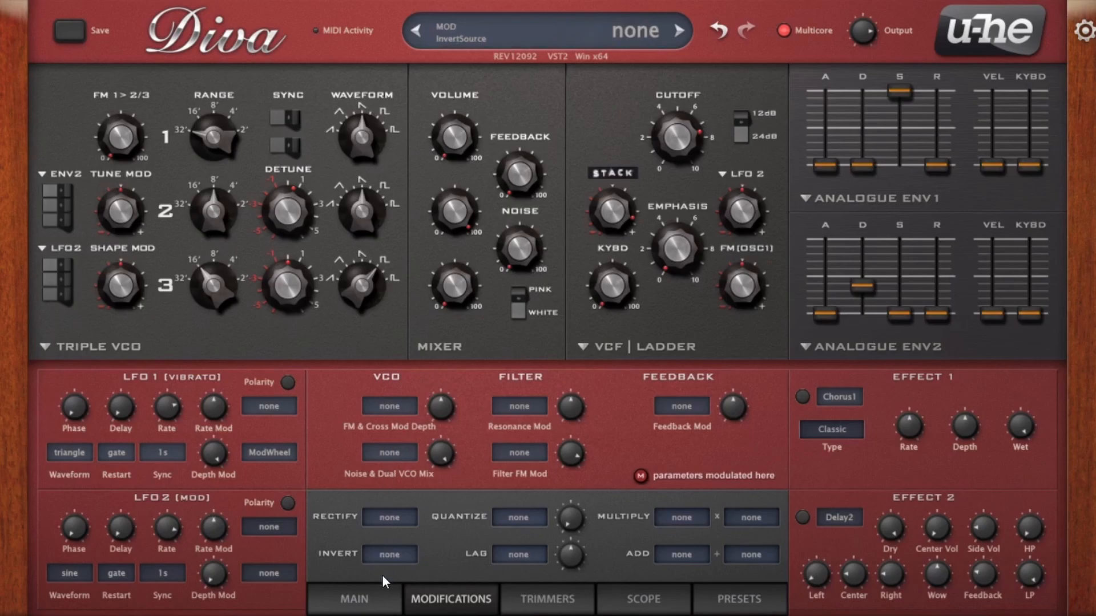
Set the voice Stack to 2 on the Main page and go to the Trimmers page
click(397, 605)
click(494, 551)
click(538, 592)
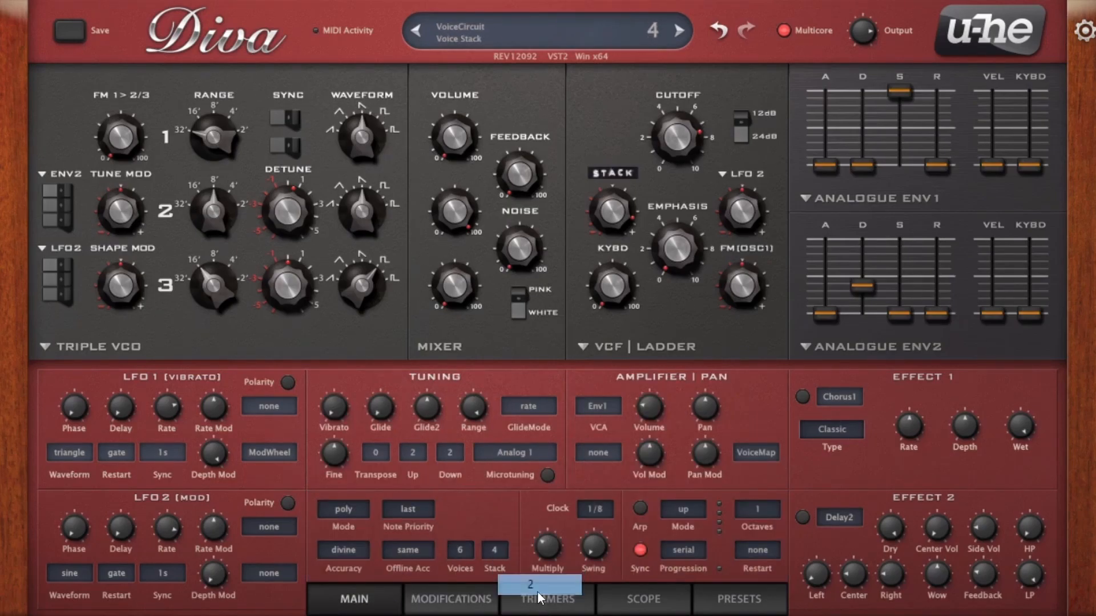
click(489, 599)
click(520, 609)
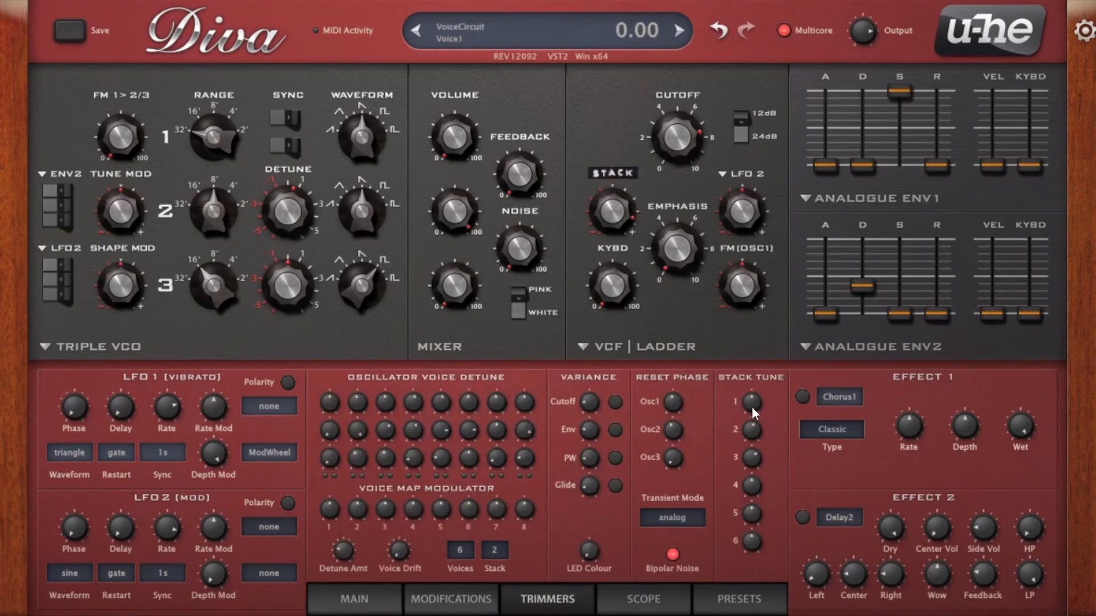
Adjust the Stack Tune of voice 2 and set the filter's cutoff modulation depth to 28.00
drag(752, 430, 766, 412)
scroll(622, 206, up, 2)
mouse_move(622, 207)
mouse_down()
mouse_move(632, 294)
mouse_move(630, 169)
mouse_move(621, 212)
mouse_up()
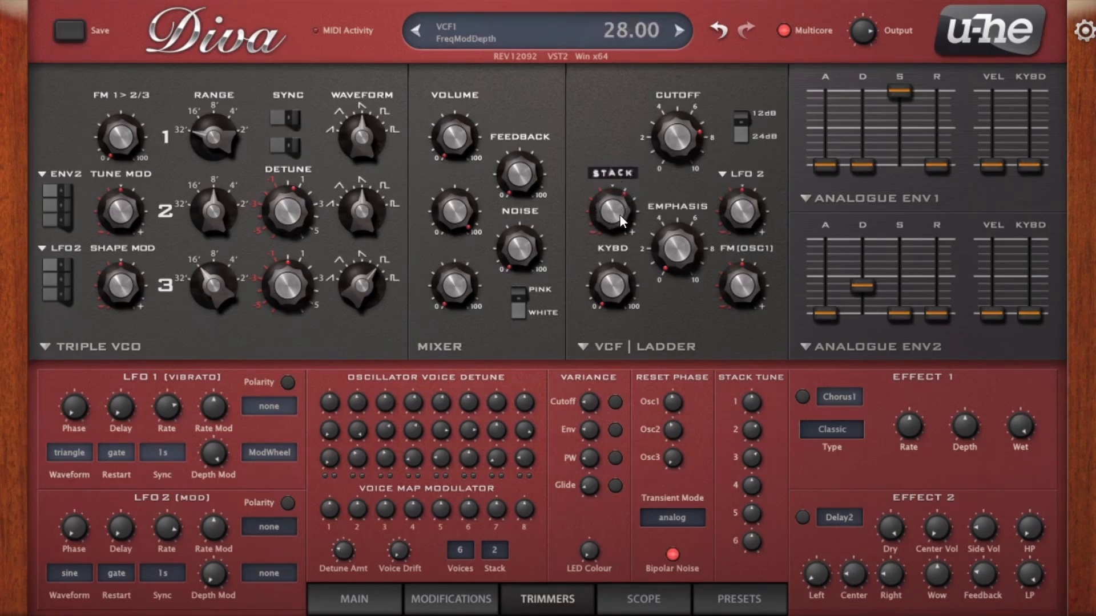
Switch the filter's cutoff modulation source to Env1 for comparison, and back to StackIndex
right_click(618, 217)
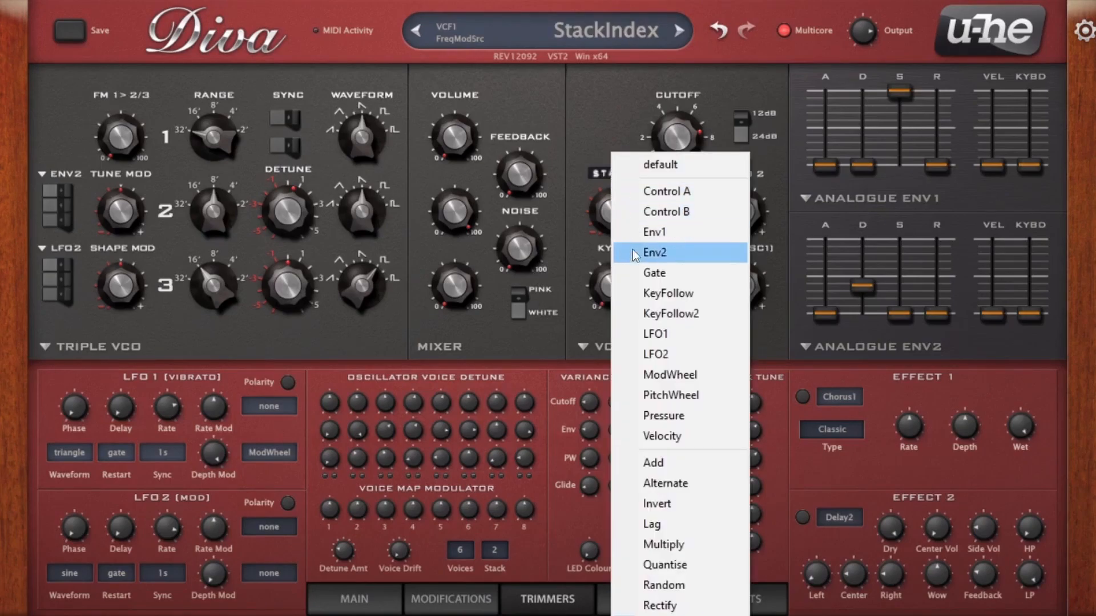
click(654, 232)
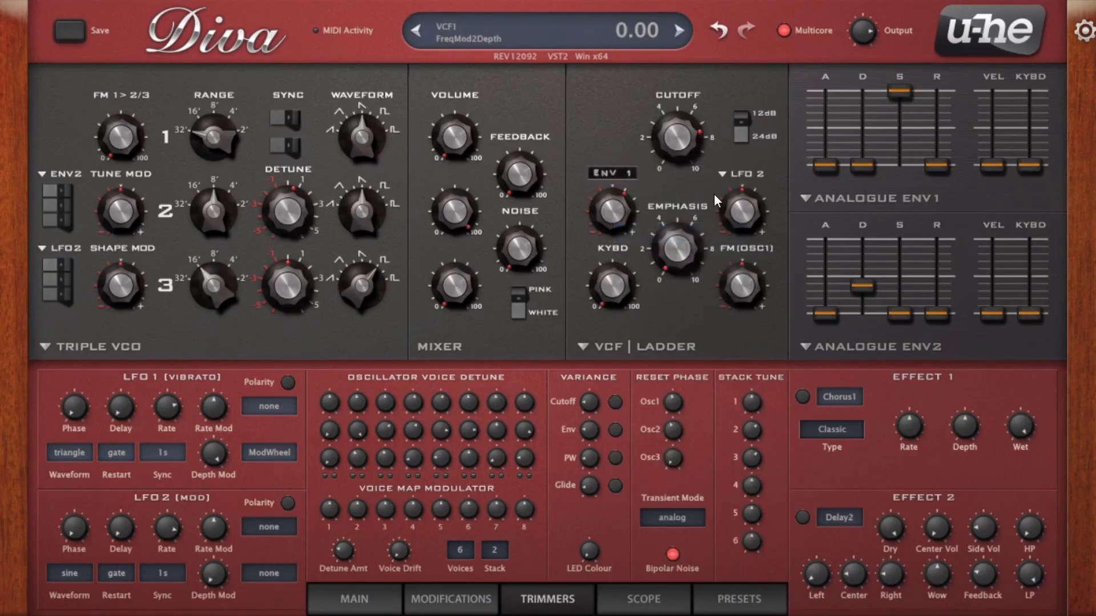
click(619, 173)
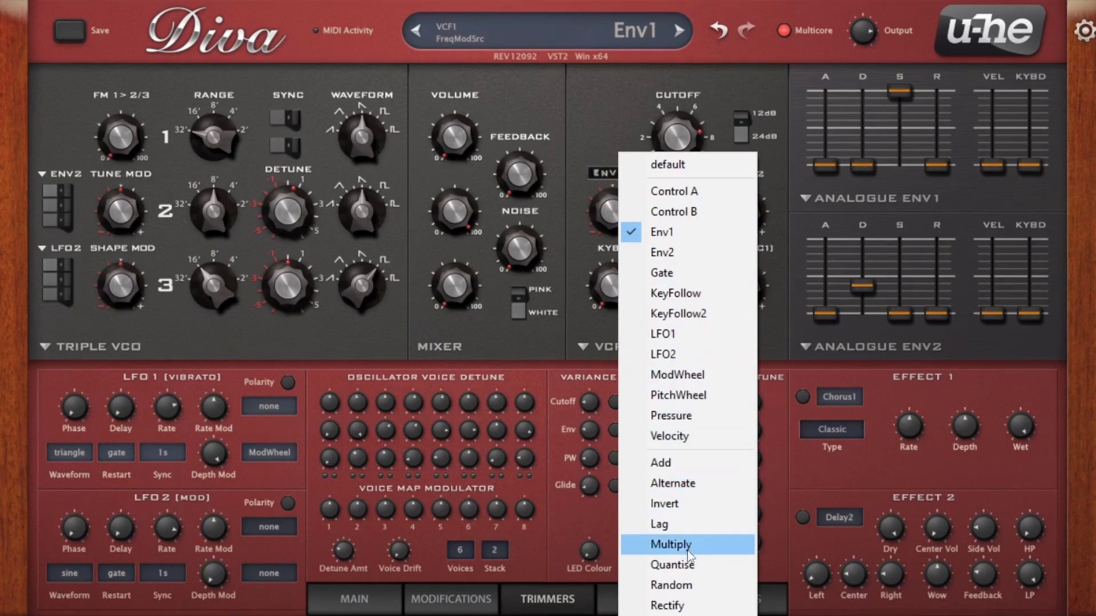
click(680, 615)
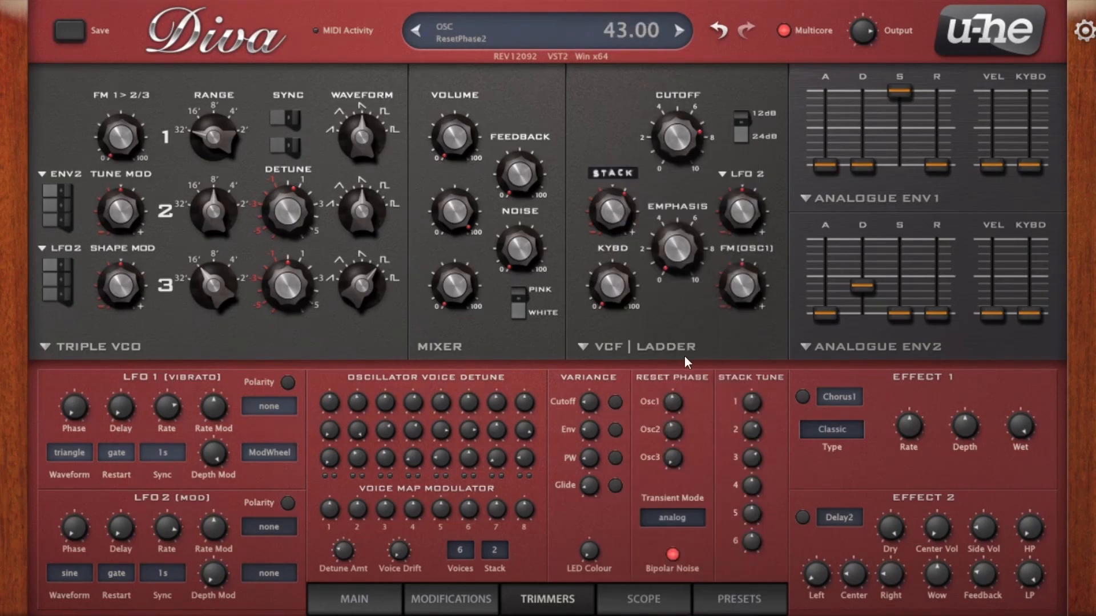
Adjust the filter's cutoff modulation depth and, on the Modifications page, switch the cutoff modulation source to VoiceMap
mouse_move(622, 211)
mouse_down()
mouse_move(621, 239)
mouse_move(624, 207)
mouse_up()
click(615, 176)
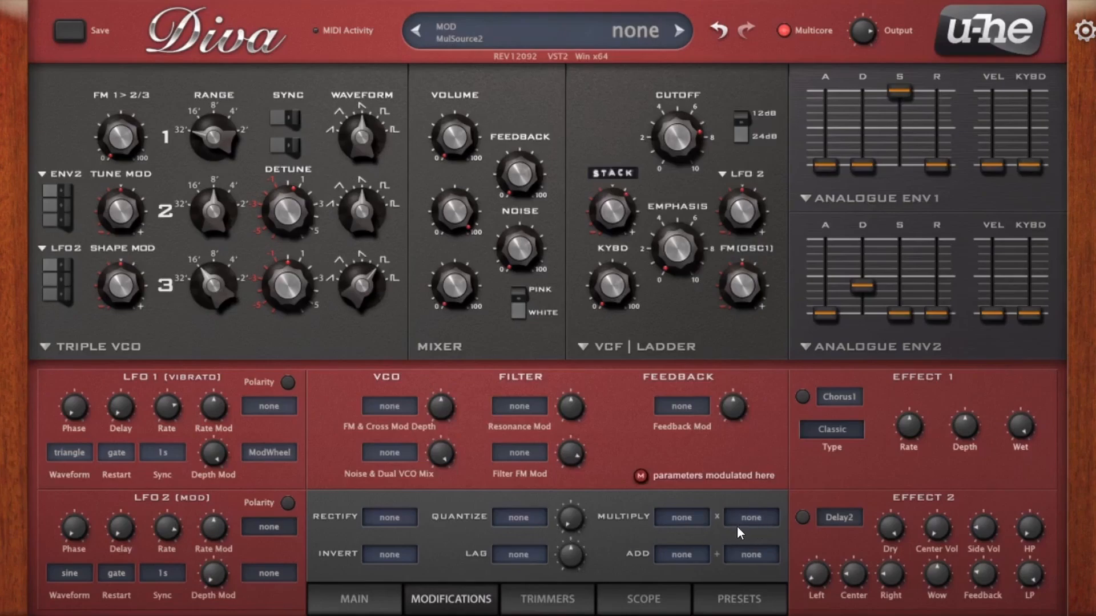
click(614, 172)
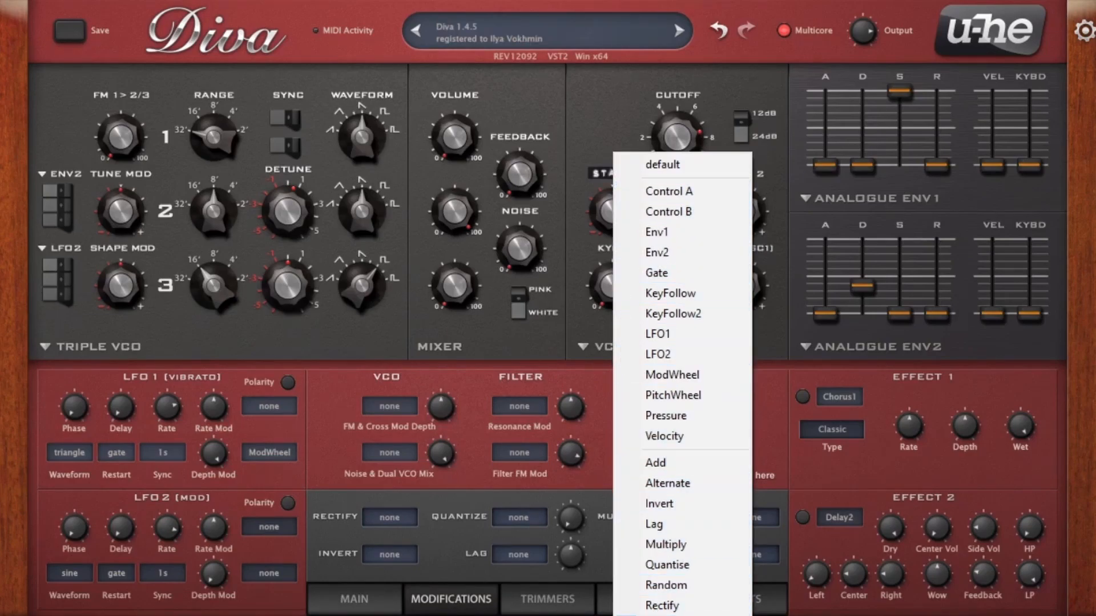
click(645, 615)
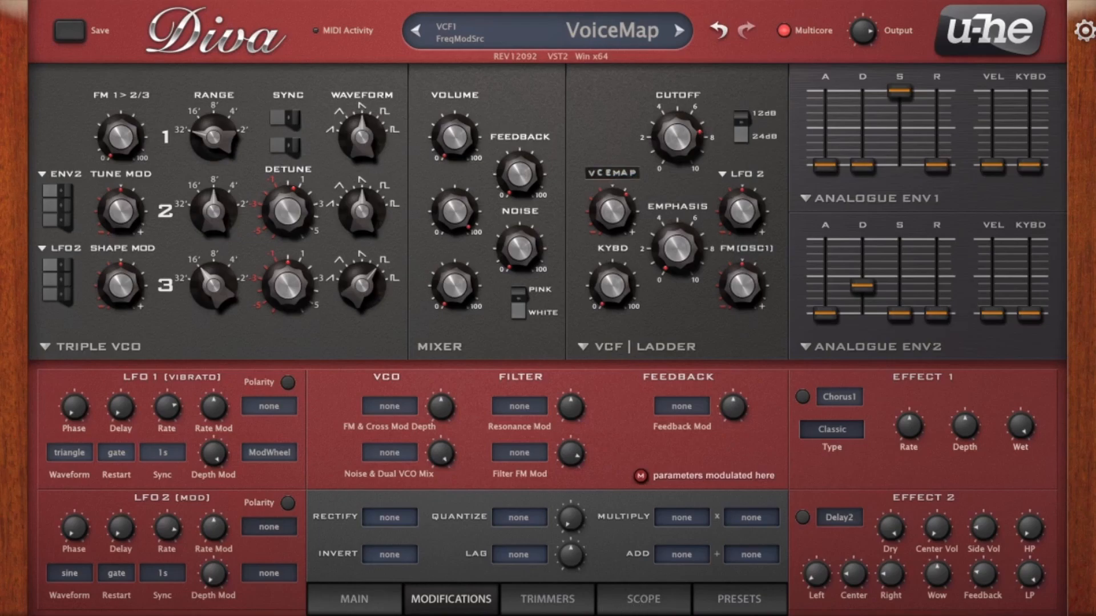
Look at the voice map settings on the Trimmers page, and view the Multiply processor's source options on the Modifications page
click(552, 608)
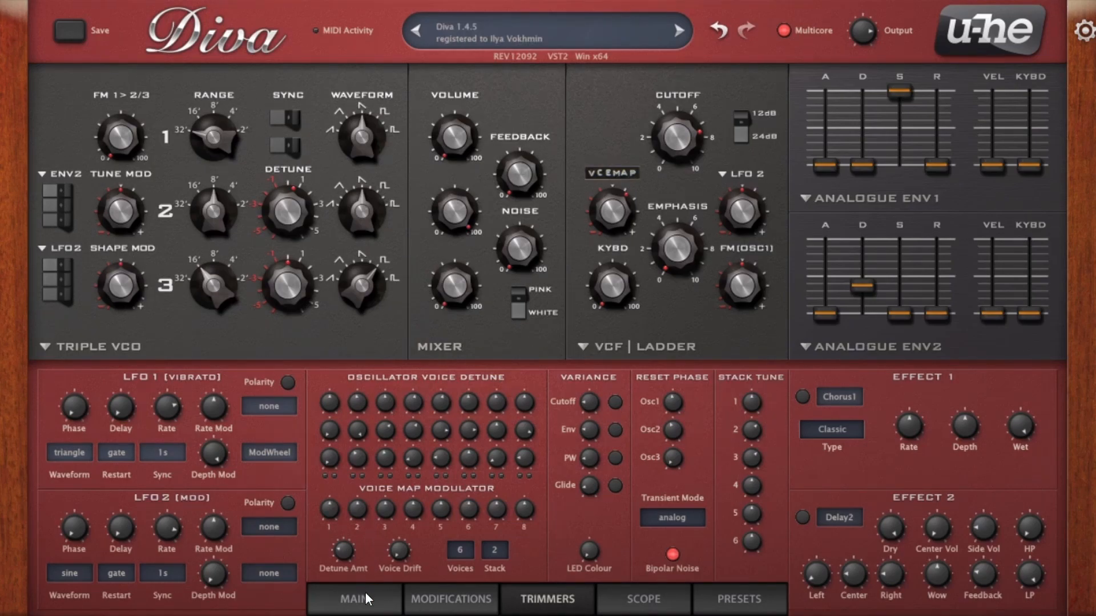
click(451, 598)
click(689, 516)
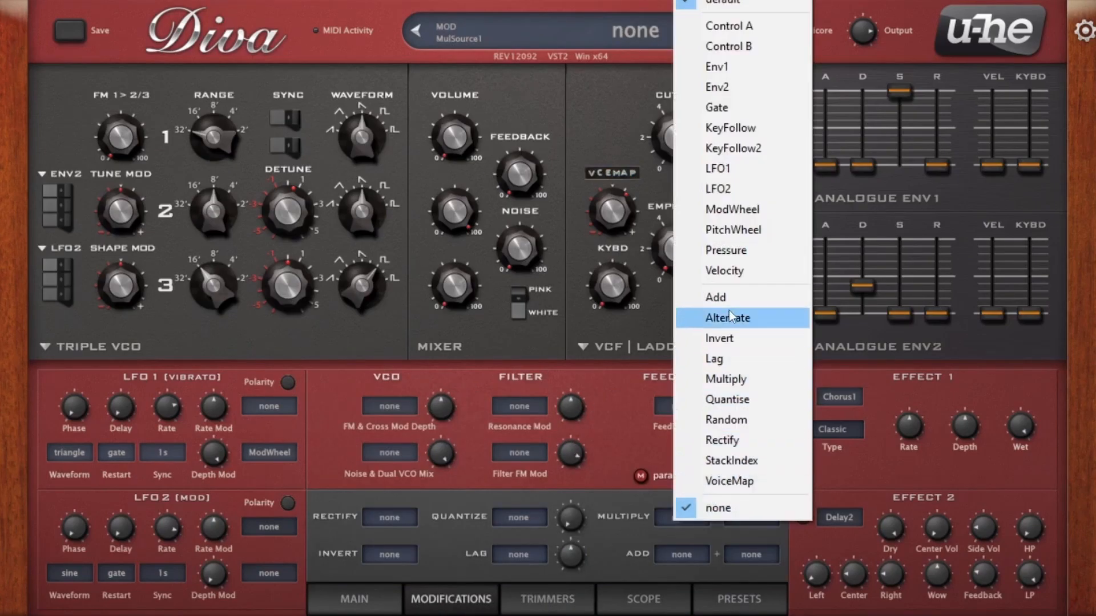
click(632, 533)
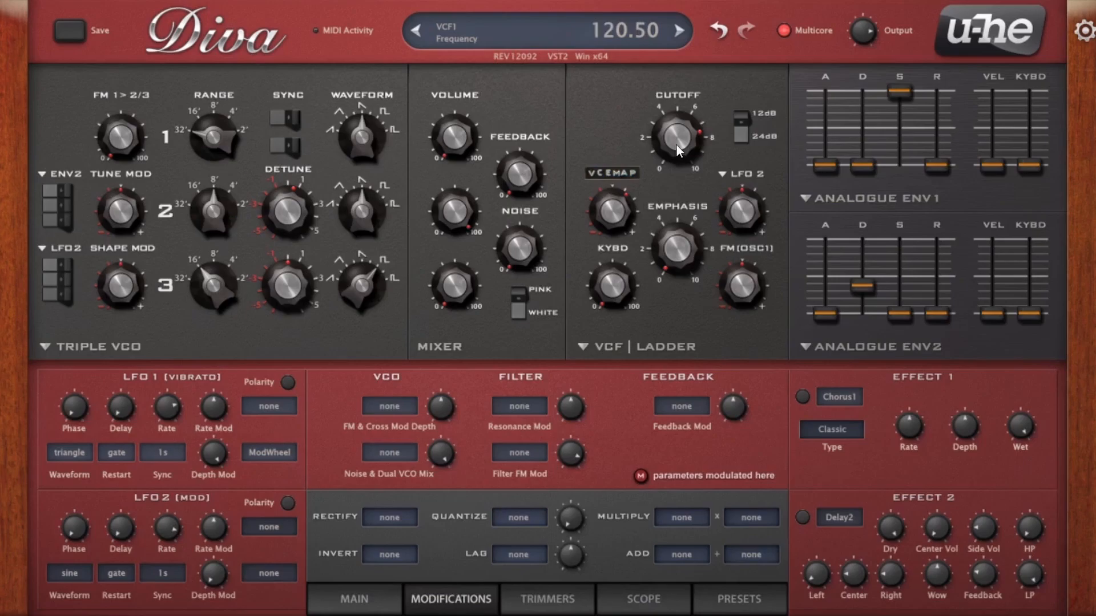
Sweep the ladder filter's cutoff up and down, lowering it to 30.00 and raising it again
drag(667, 116, 674, 321)
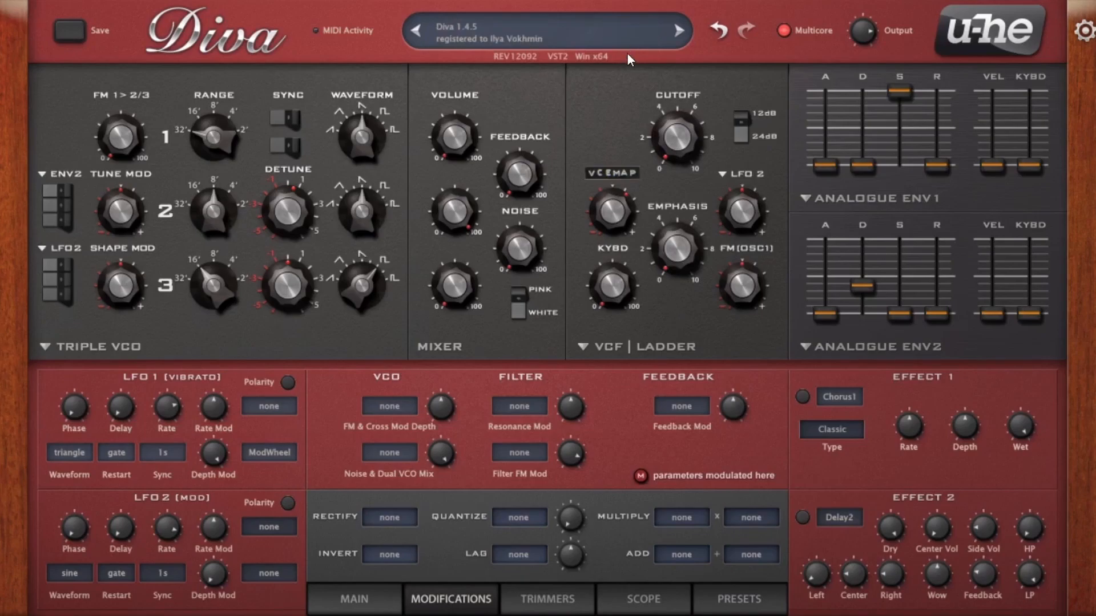
drag(676, 142, 675, 15)
drag(670, 141, 676, 169)
drag(686, 145, 659, 238)
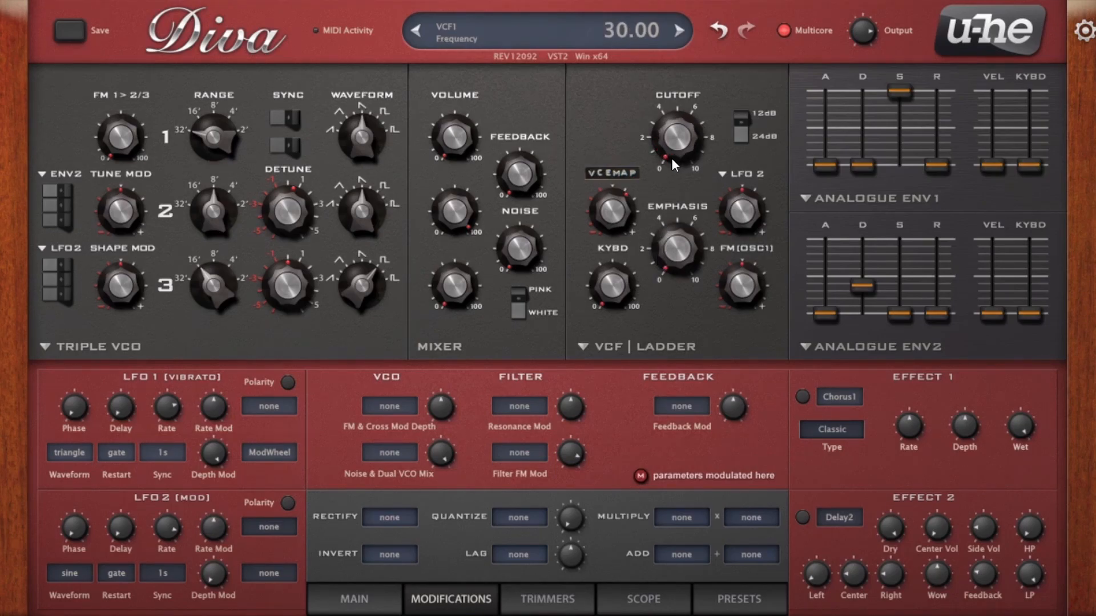
drag(674, 138, 622, 63)
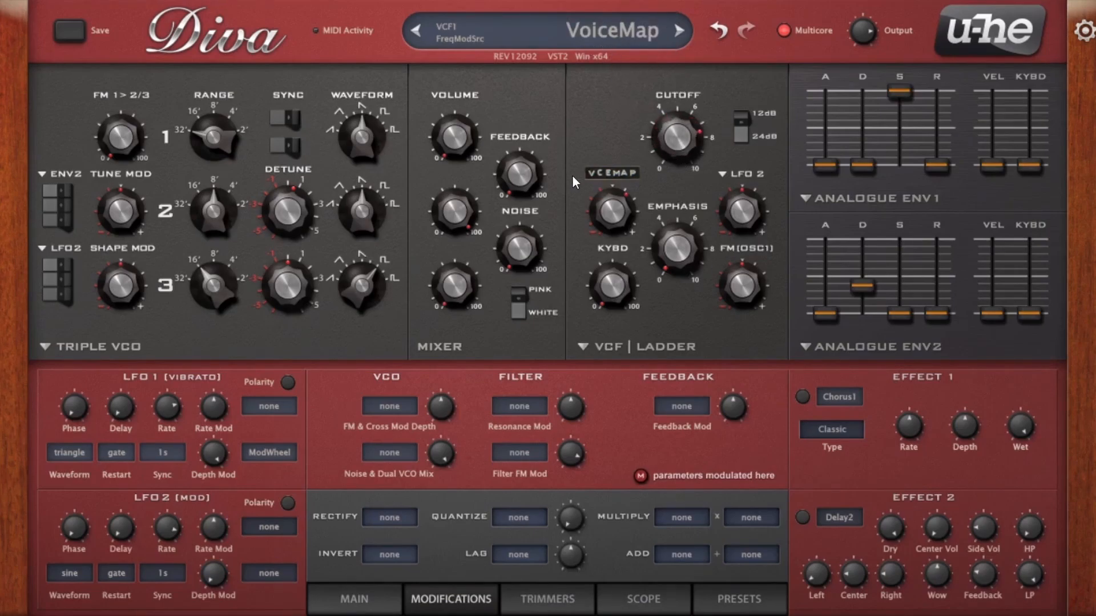
Switch the filter's cutoff modulation source to StackIndex and adjust its modulation depth
click(687, 515)
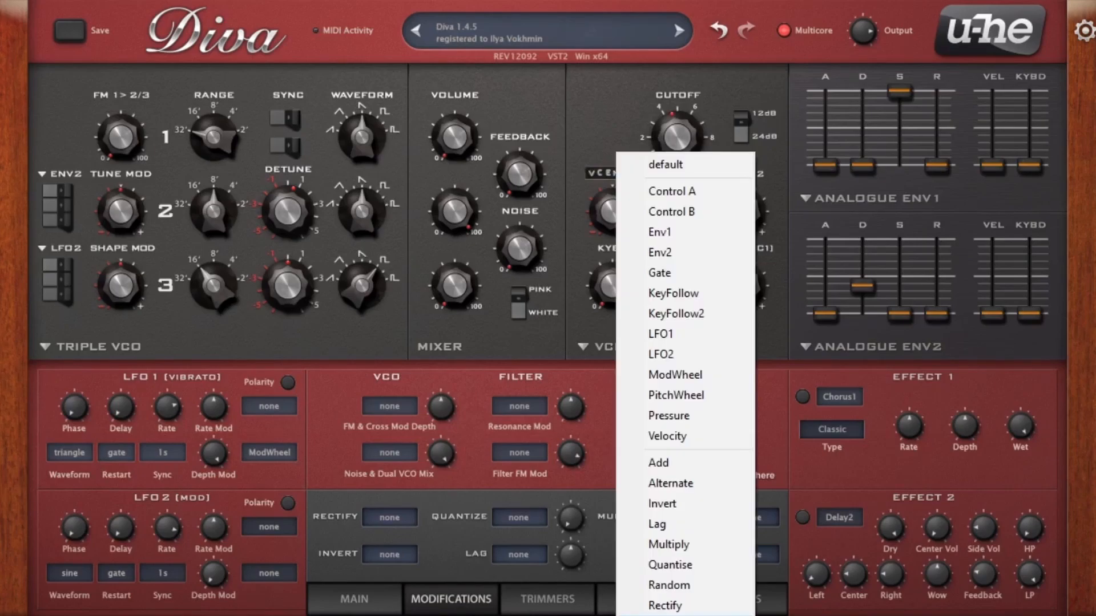
click(668, 615)
mouse_move(605, 226)
mouse_down()
mouse_move(609, 262)
mouse_move(627, 228)
mouse_move(622, 259)
mouse_move(616, 227)
mouse_up()
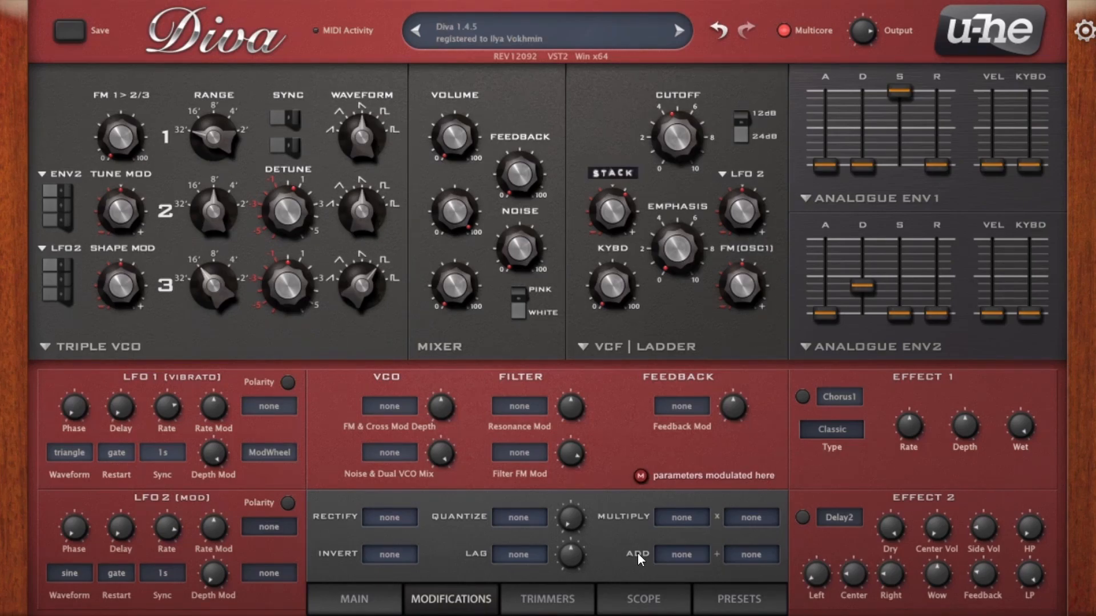
Set the Multiply processor's two sources to StackIndex and Env2
click(687, 508)
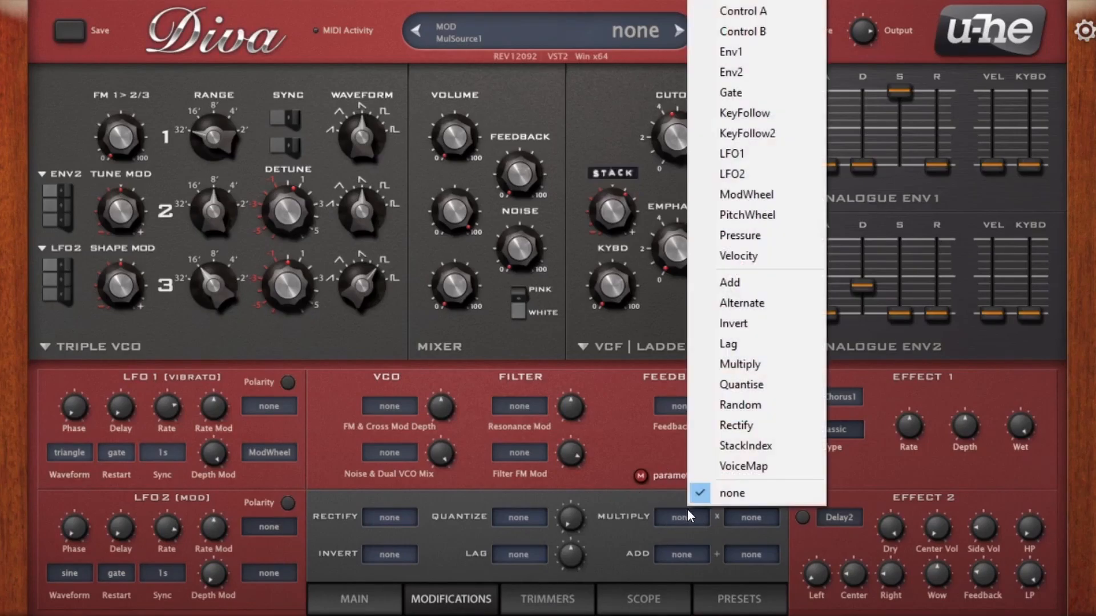
click(746, 446)
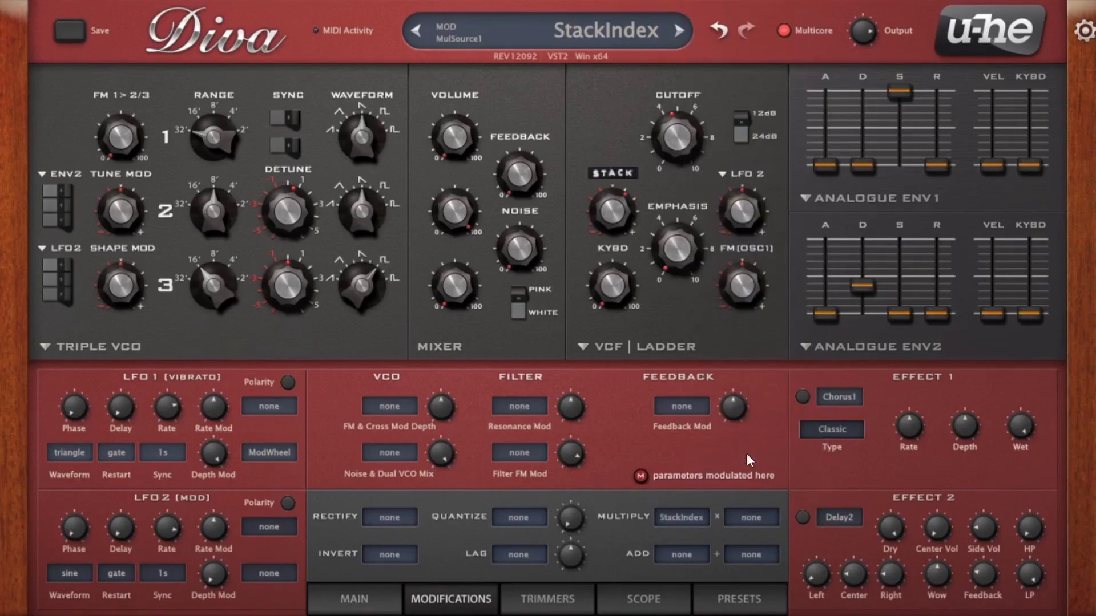
click(737, 521)
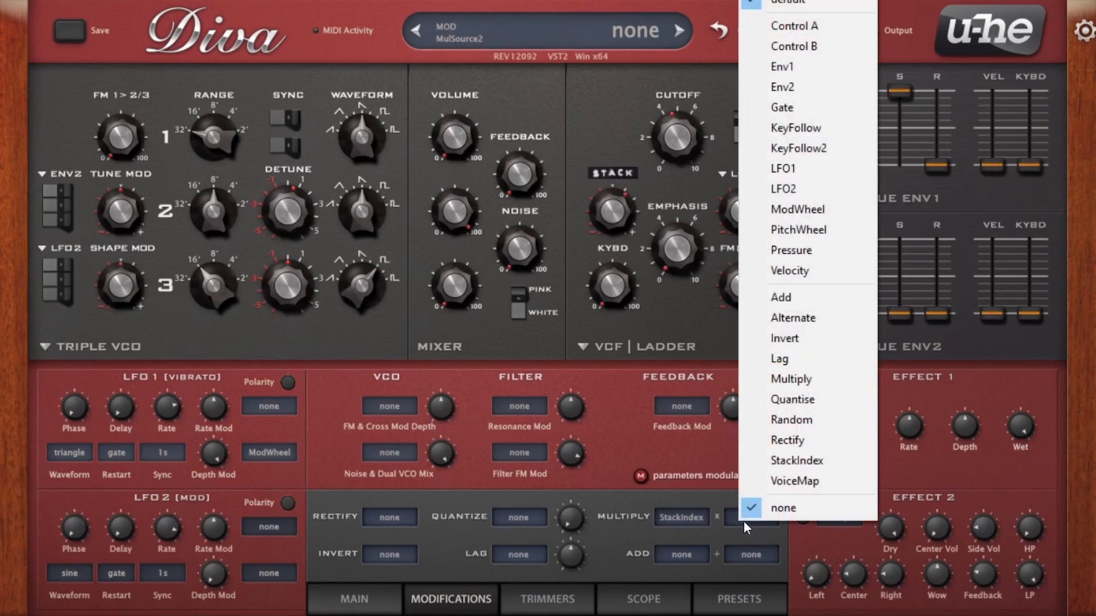
click(776, 87)
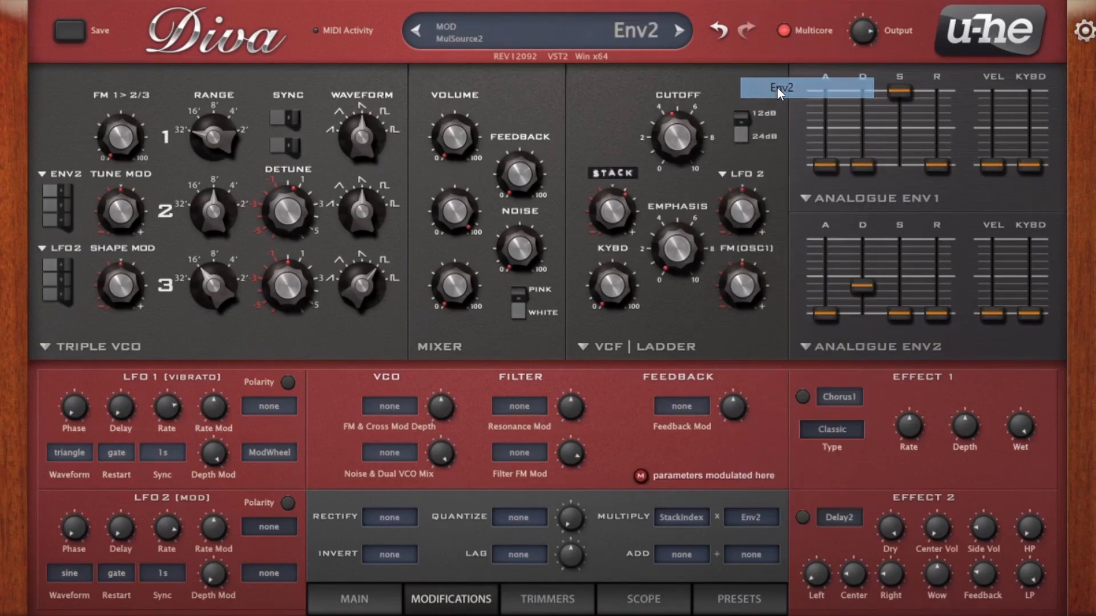
Lower the decay of Env2 to its minimum and switch the filter's cutoff modulation source to Multiply
drag(864, 287, 863, 334)
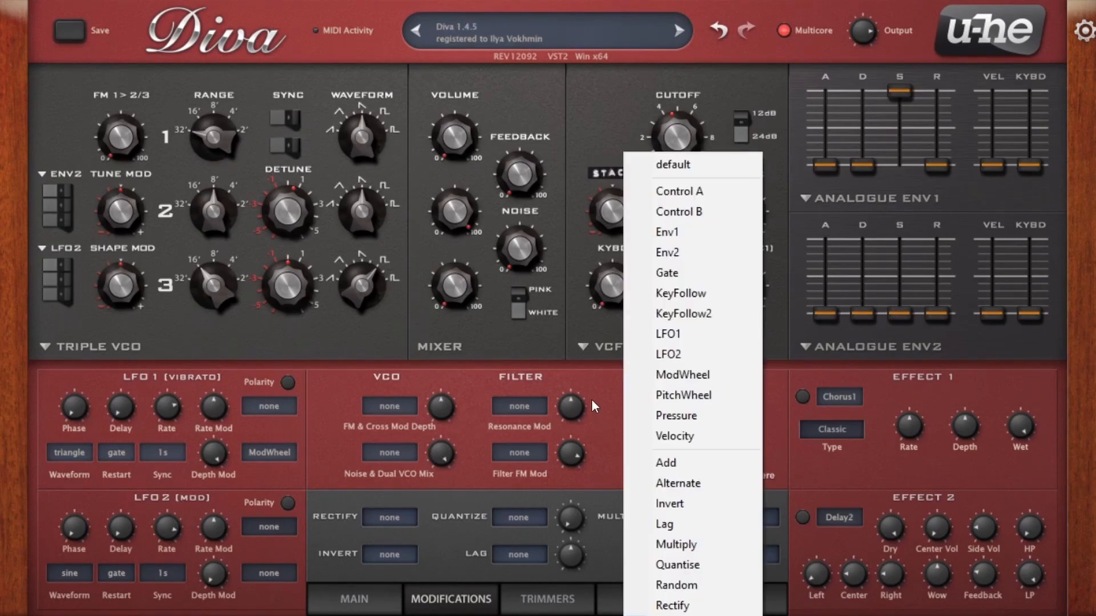
click(591, 399)
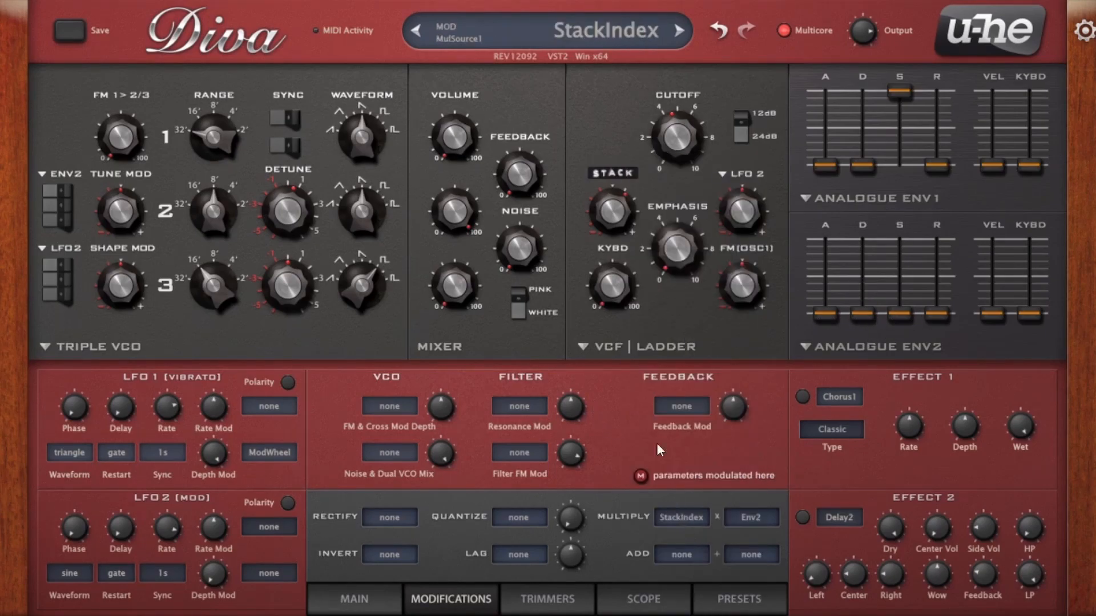
click(617, 166)
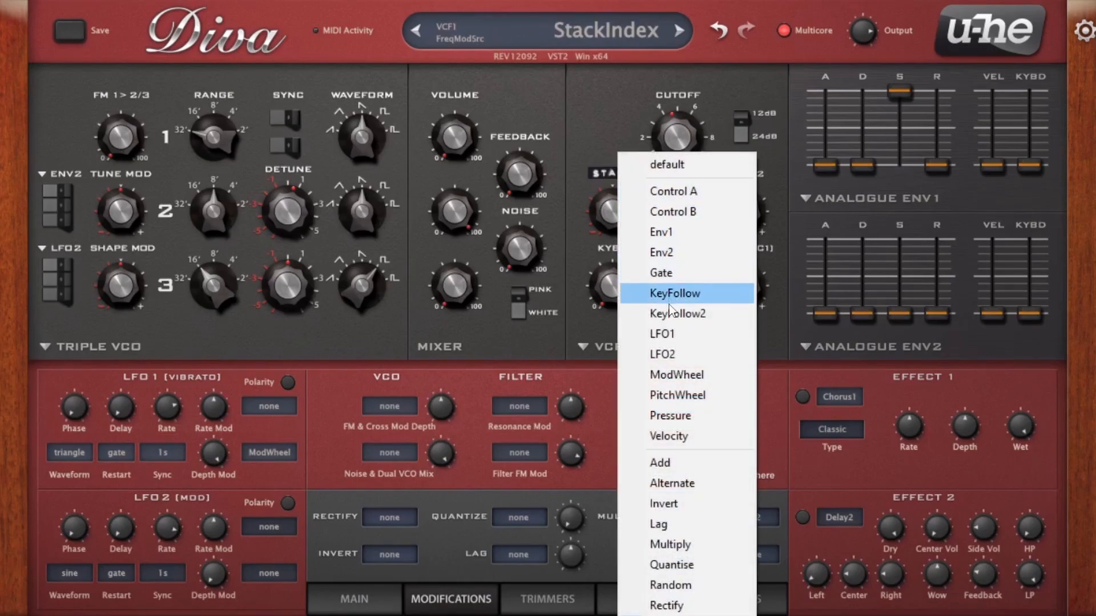
click(669, 544)
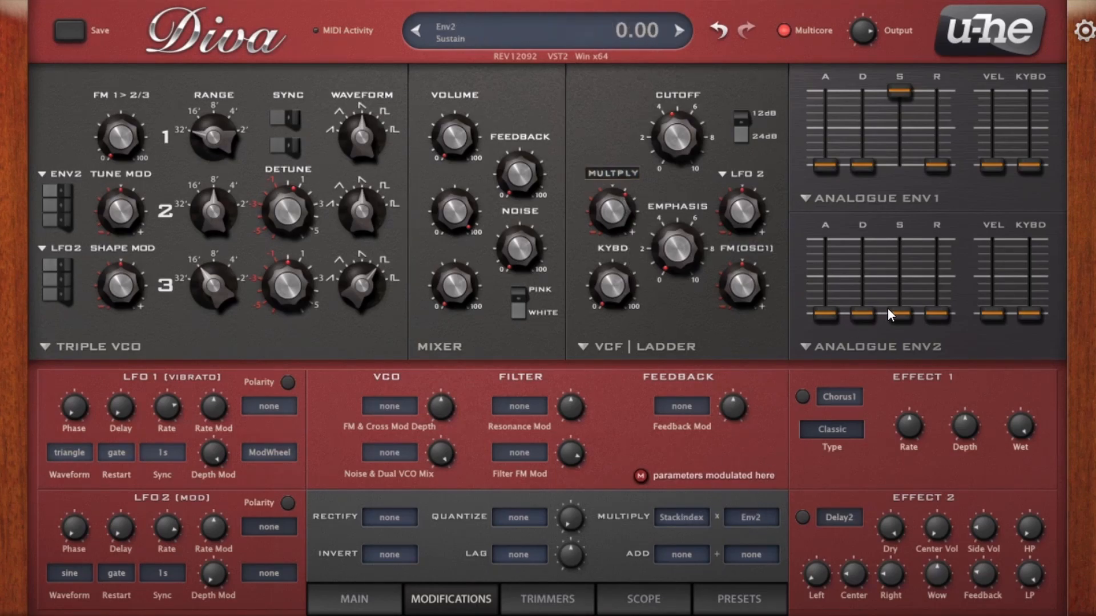
Adjust the filter's cutoff modulation depth in both directions and raise the sustain and attack of Env2
mouse_move(619, 228)
mouse_down()
mouse_move(624, 279)
mouse_move(607, 196)
mouse_move(611, 255)
mouse_move(606, 221)
mouse_up()
drag(899, 314, 897, 264)
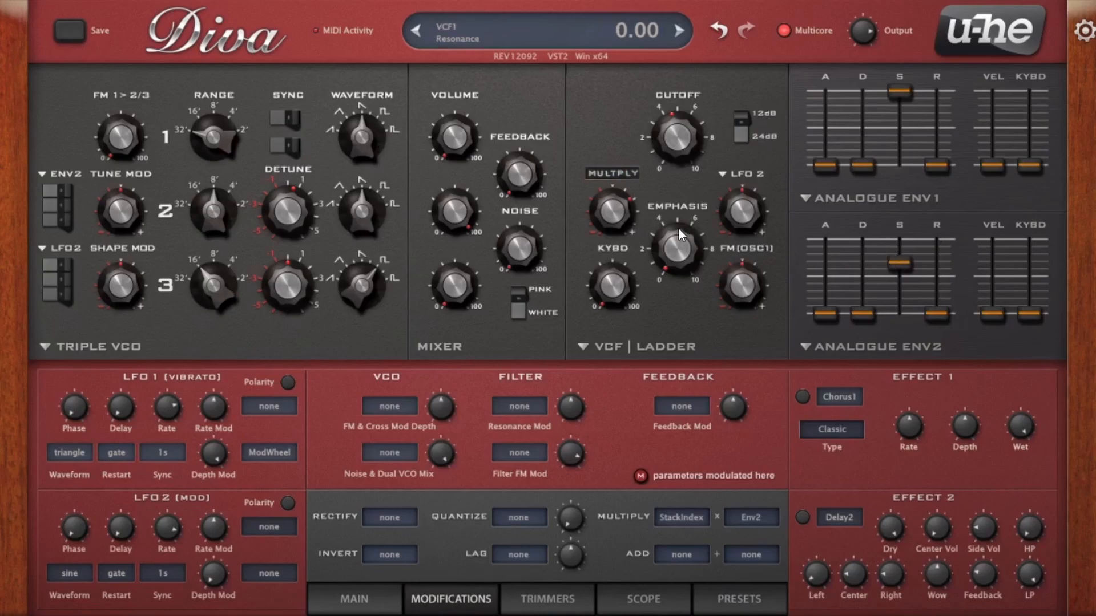
mouse_move(623, 233)
mouse_down()
mouse_move(625, 256)
mouse_move(630, 210)
mouse_move(631, 242)
mouse_up()
drag(631, 215, 629, 218)
drag(835, 309, 831, 259)
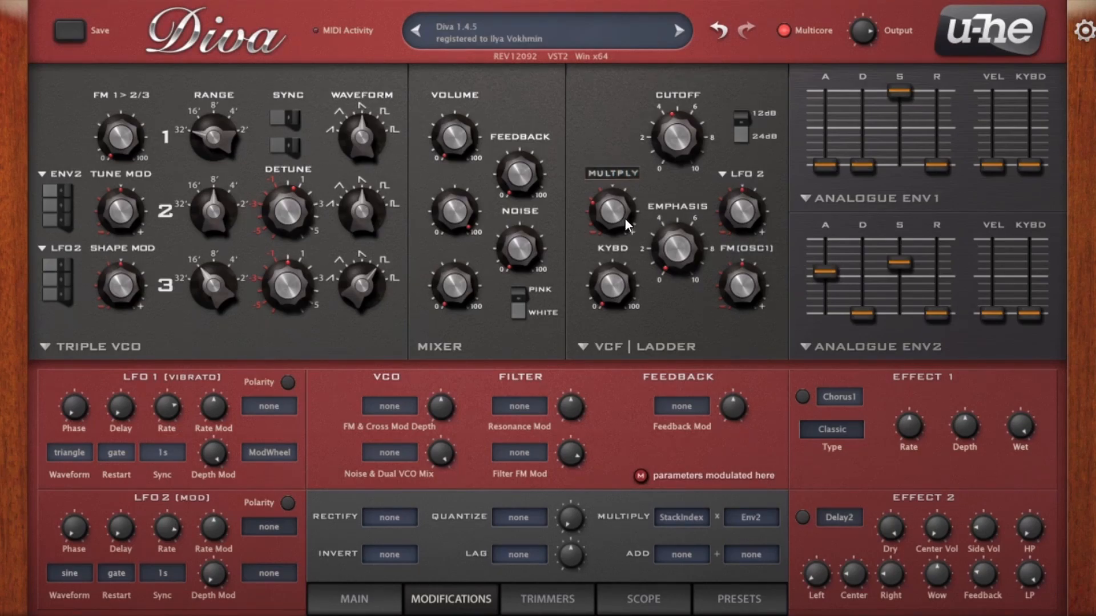
drag(624, 218, 625, 224)
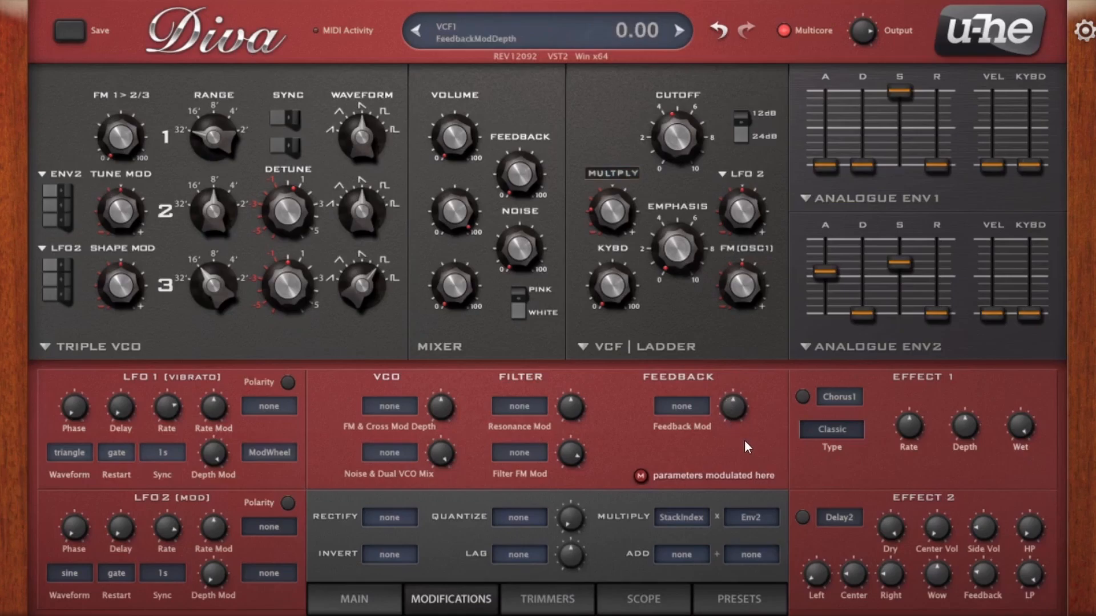
Change Multiply's second source to LFO2, and adjust the rate of LFO2 and the filter's cutoff modulation depth
click(751, 519)
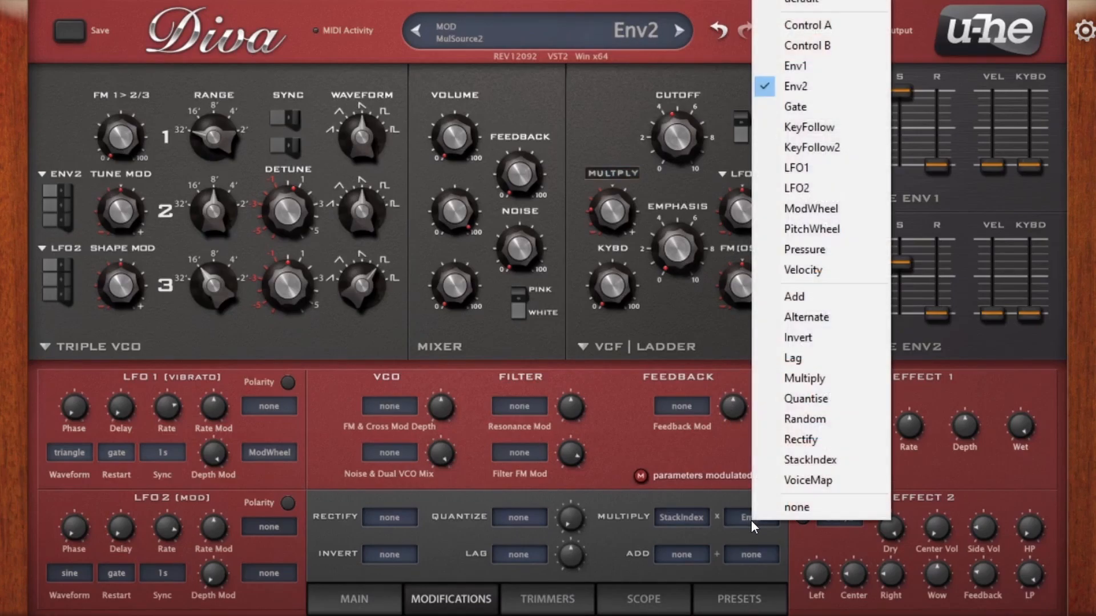
click(797, 190)
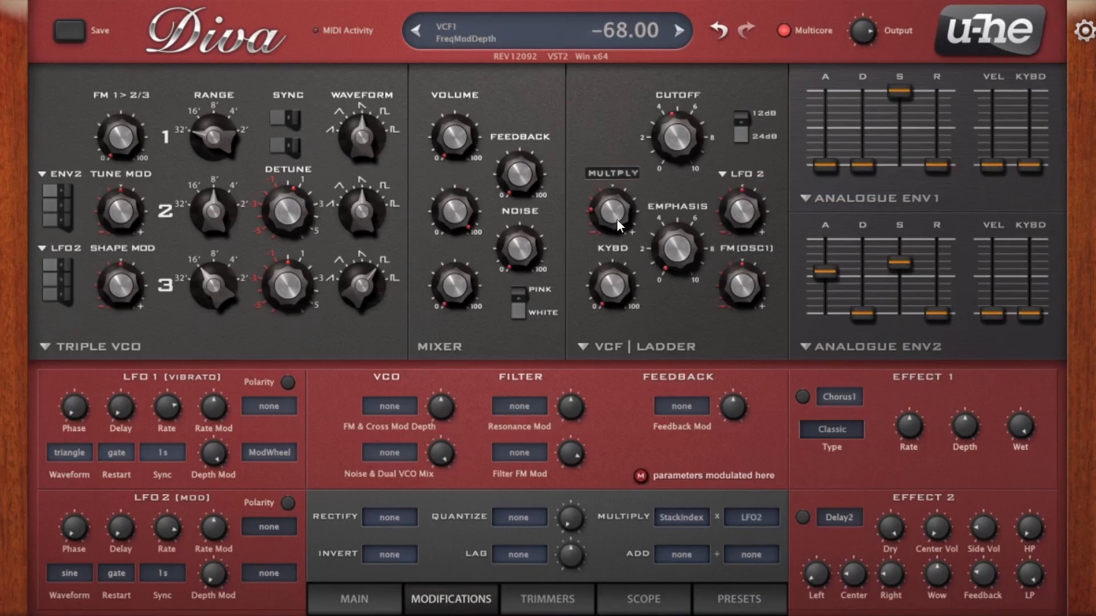
drag(166, 523, 180, 581)
drag(607, 225, 611, 208)
drag(610, 205, 609, 210)
drag(173, 528, 184, 513)
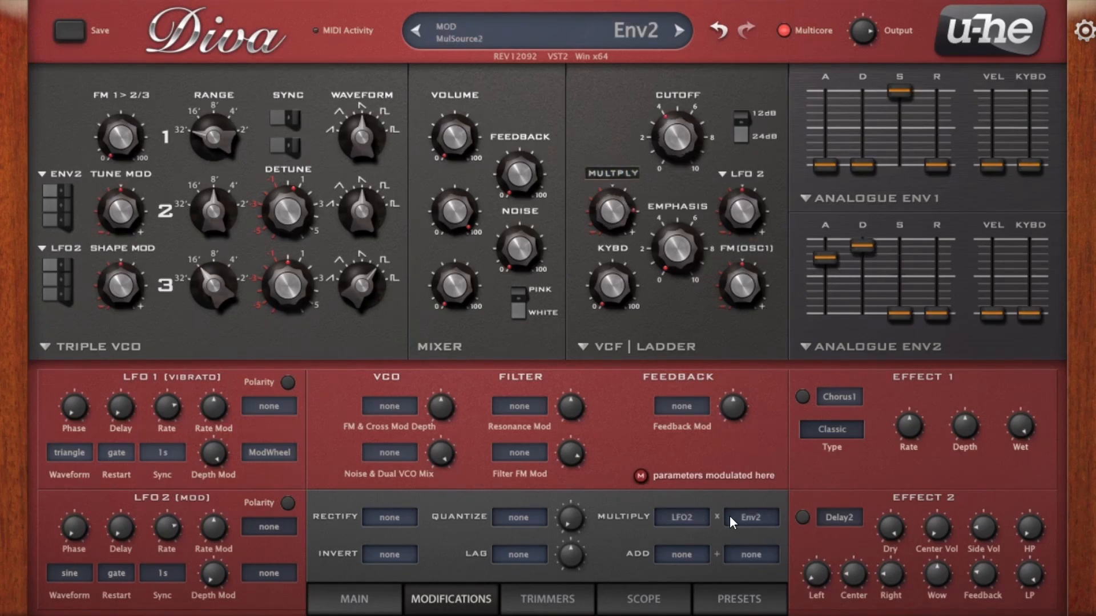
Change Multiply's second source to LFO1 and lower the Depth Mod of LFO1 to 0.00
click(744, 516)
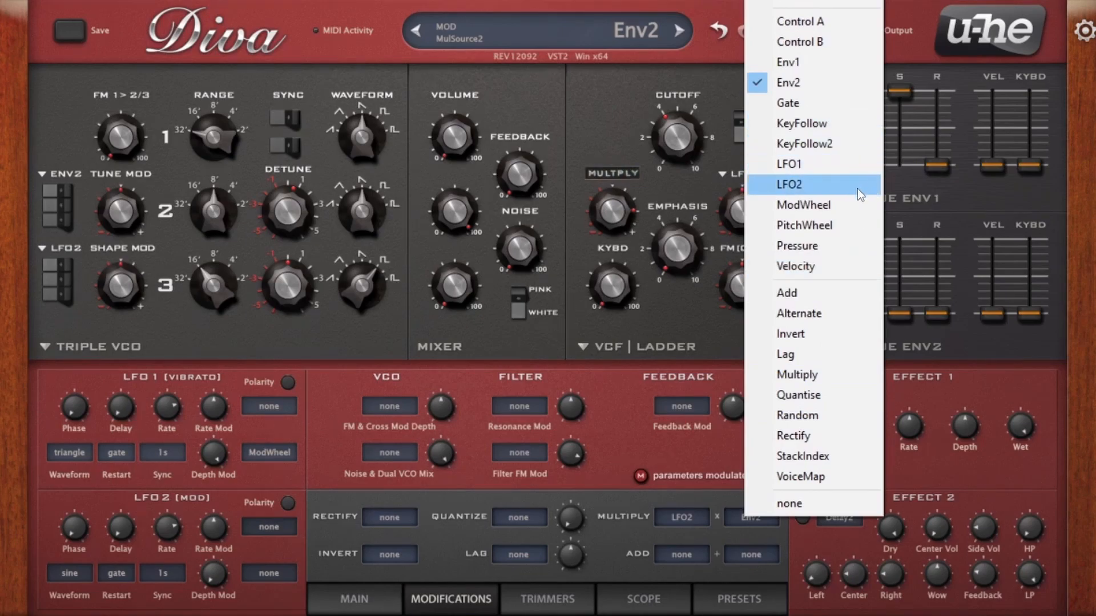
click(821, 167)
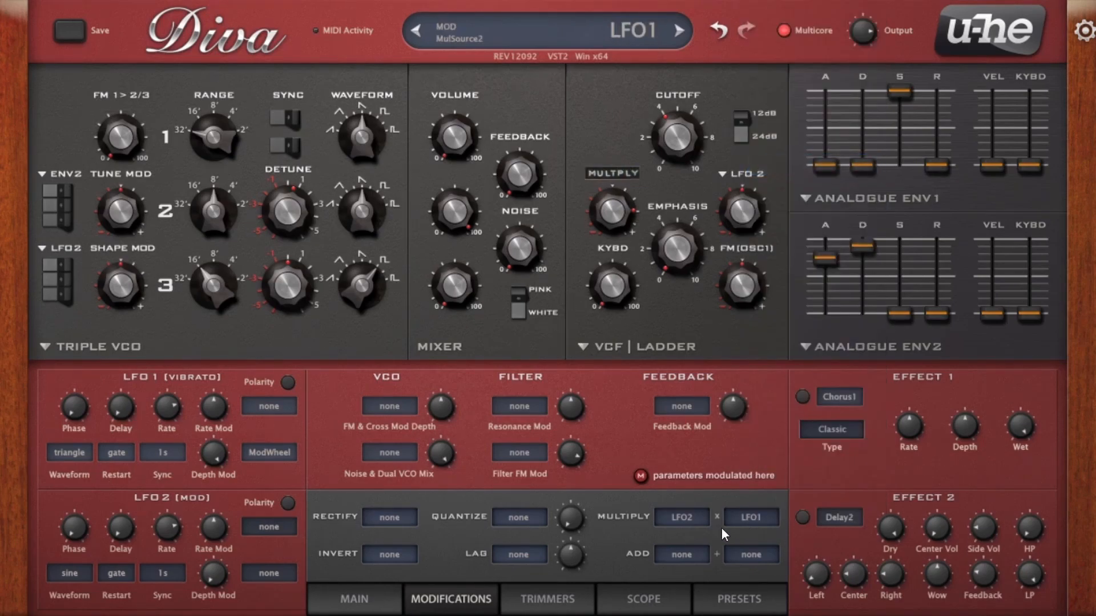
drag(216, 458, 188, 613)
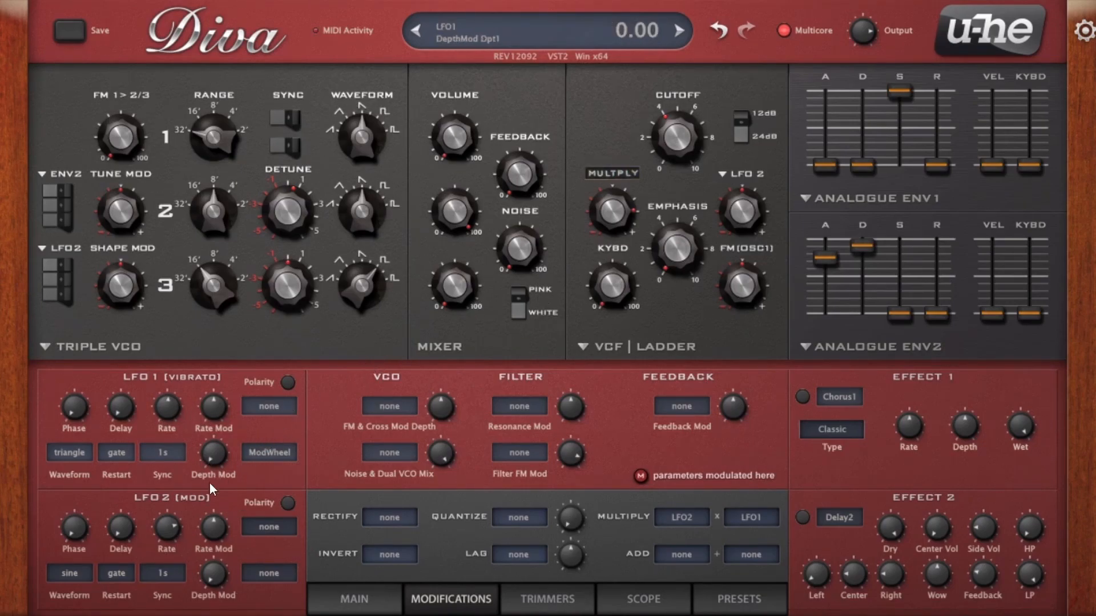
Adjust the rate of LFO2, set the rate of LFO1 to -1.30, and change the LFO2 waveform to saw down
drag(172, 536, 177, 525)
drag(181, 418, 176, 430)
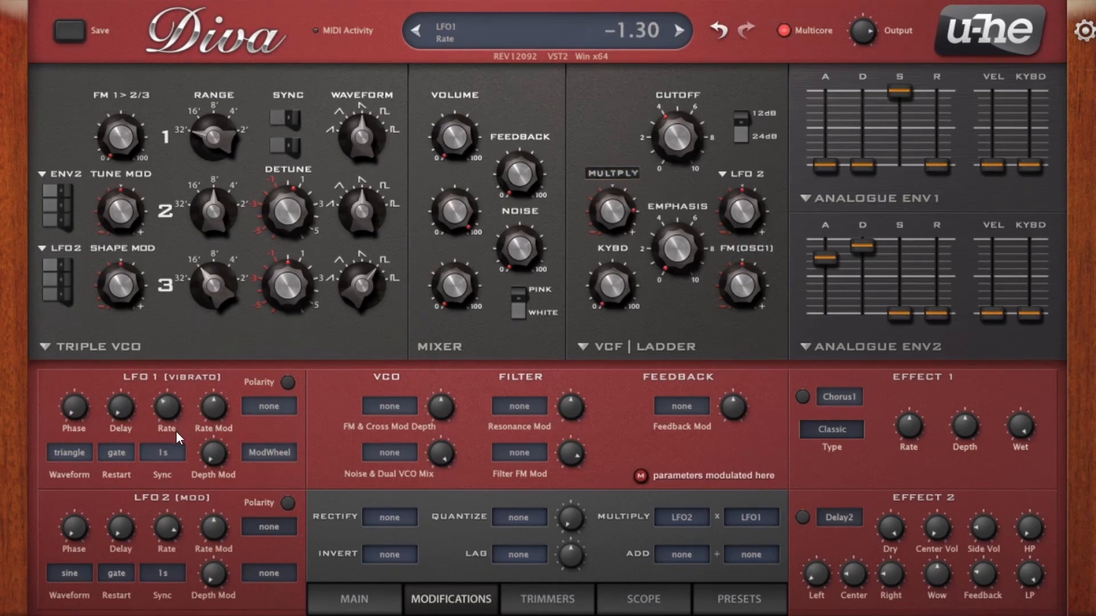
click(83, 573)
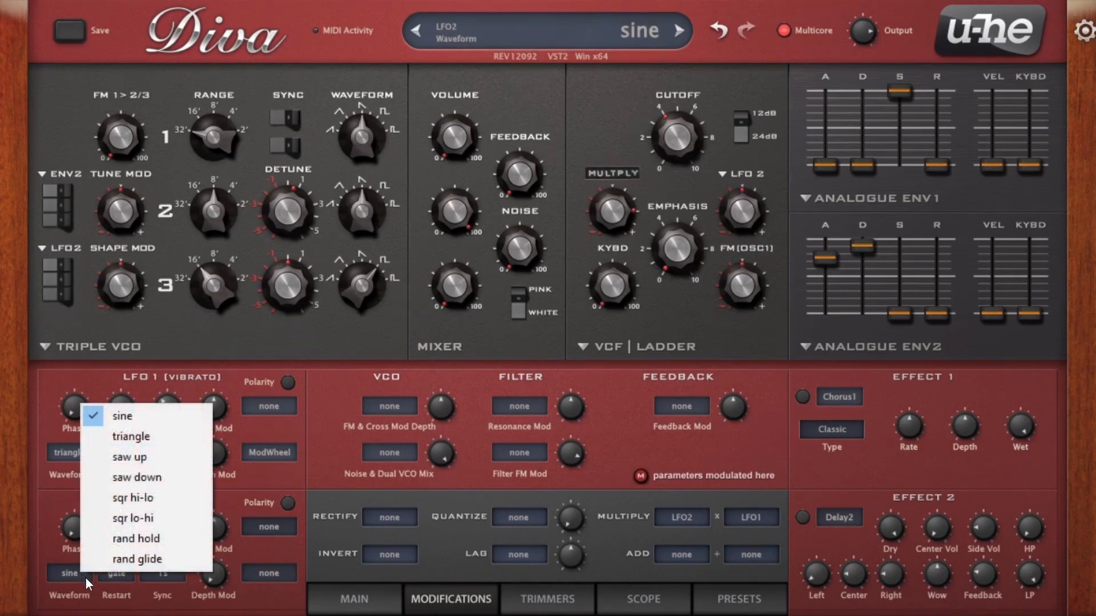
click(140, 484)
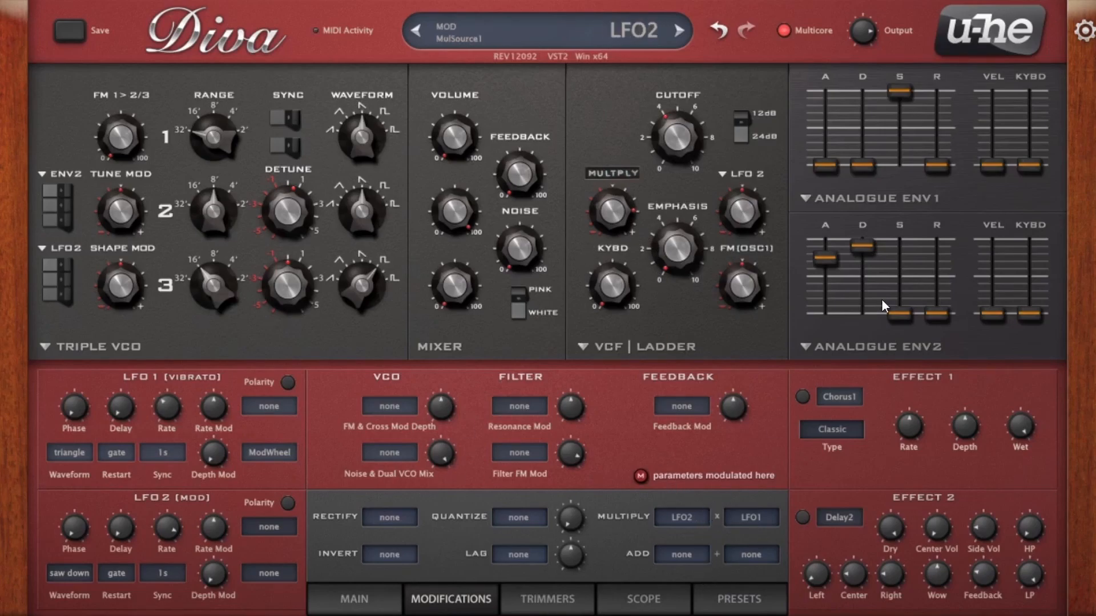
Reset both Multiply sources and the filter's cutoff modulation source to none
click(686, 521)
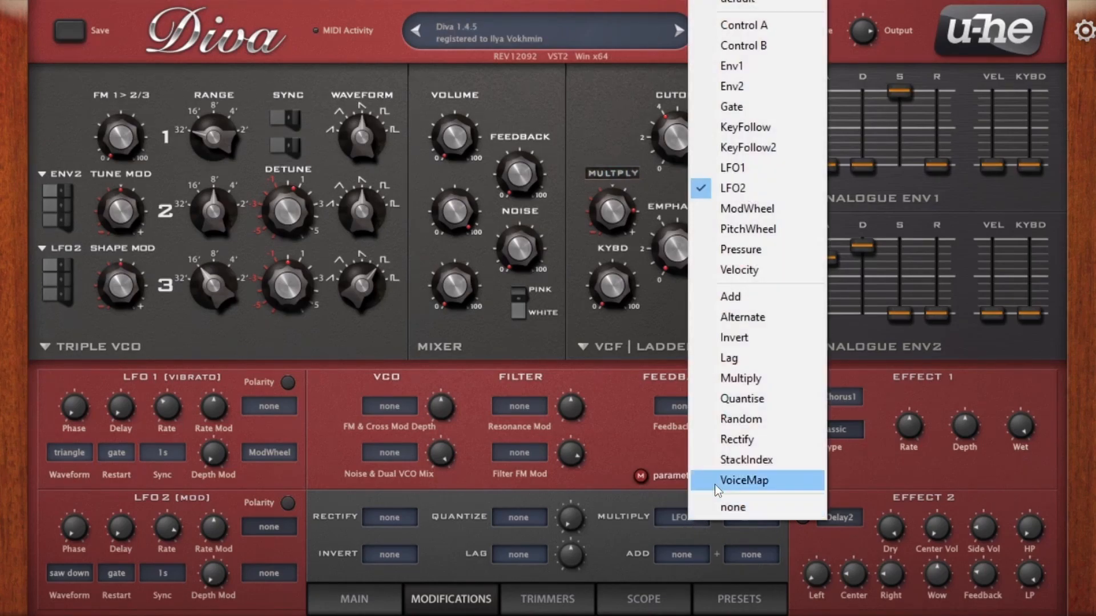
click(723, 511)
click(727, 515)
click(783, 497)
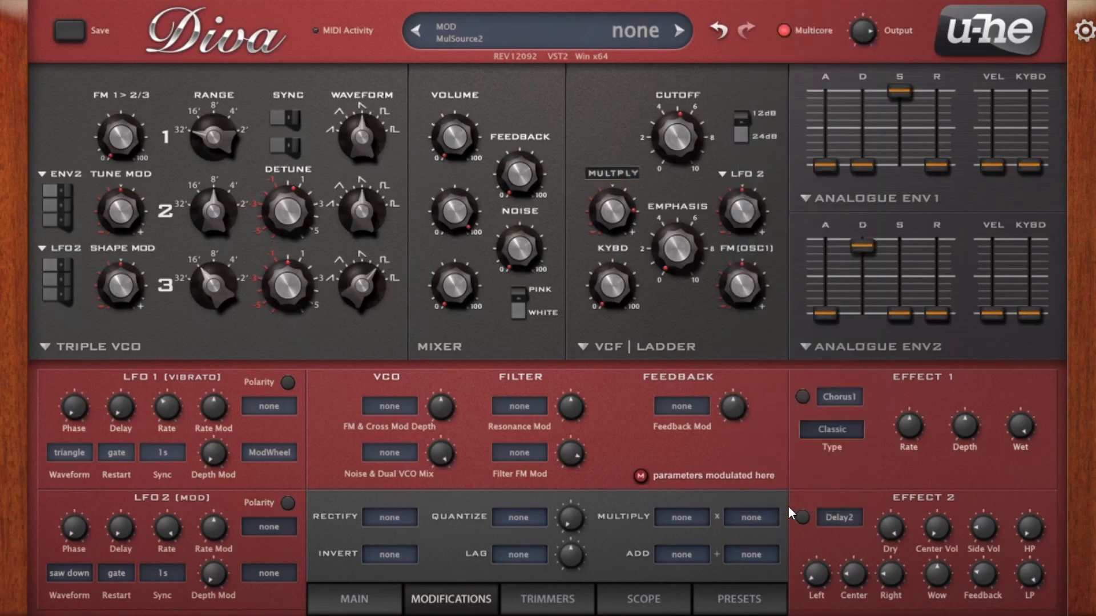
click(618, 177)
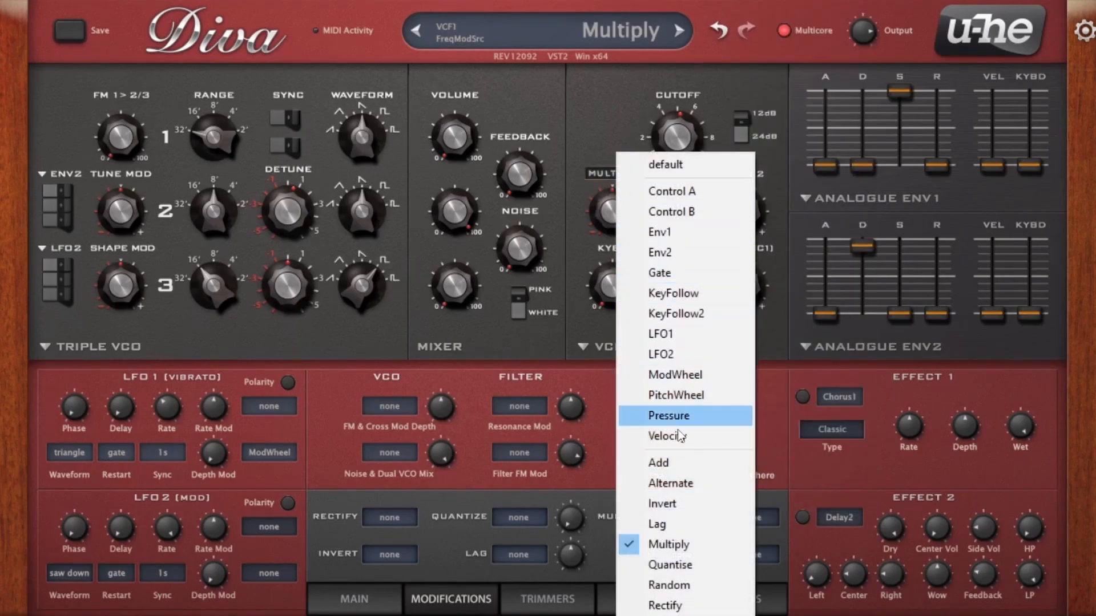
click(662, 615)
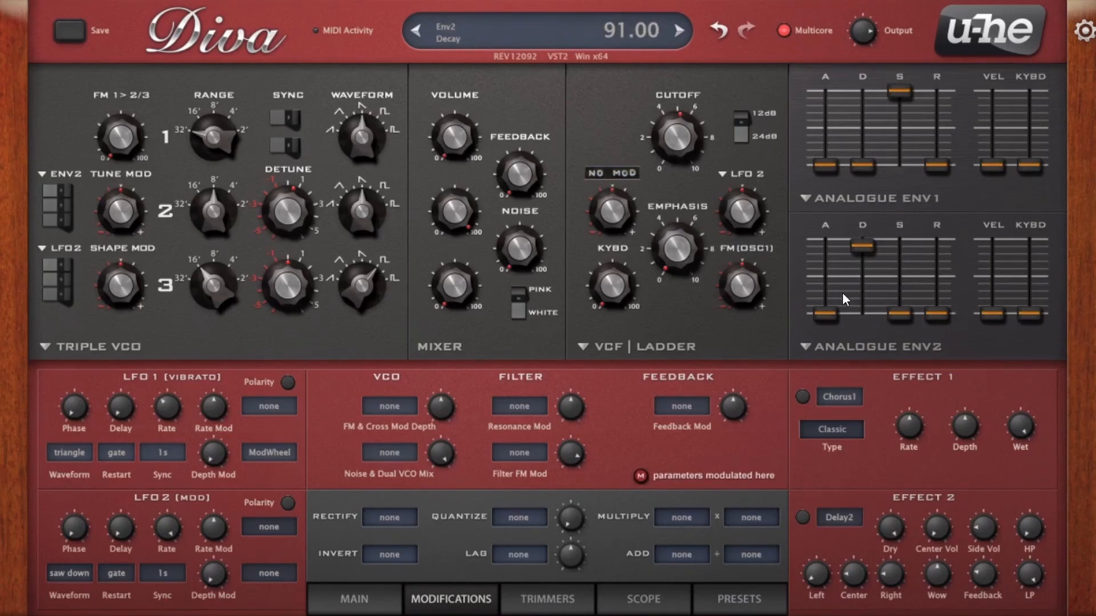
Set the filter's cutoff modulation source to Env2, and adjust its modulation depth and the attack and decay of Env2
click(612, 173)
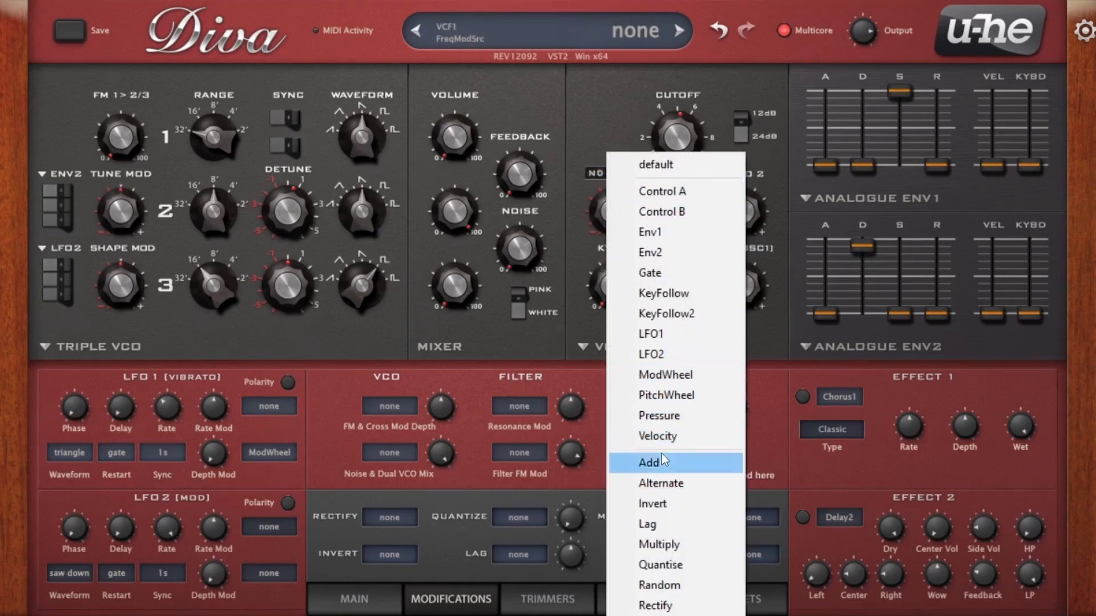
click(671, 252)
drag(608, 223, 611, 196)
drag(859, 281, 837, 275)
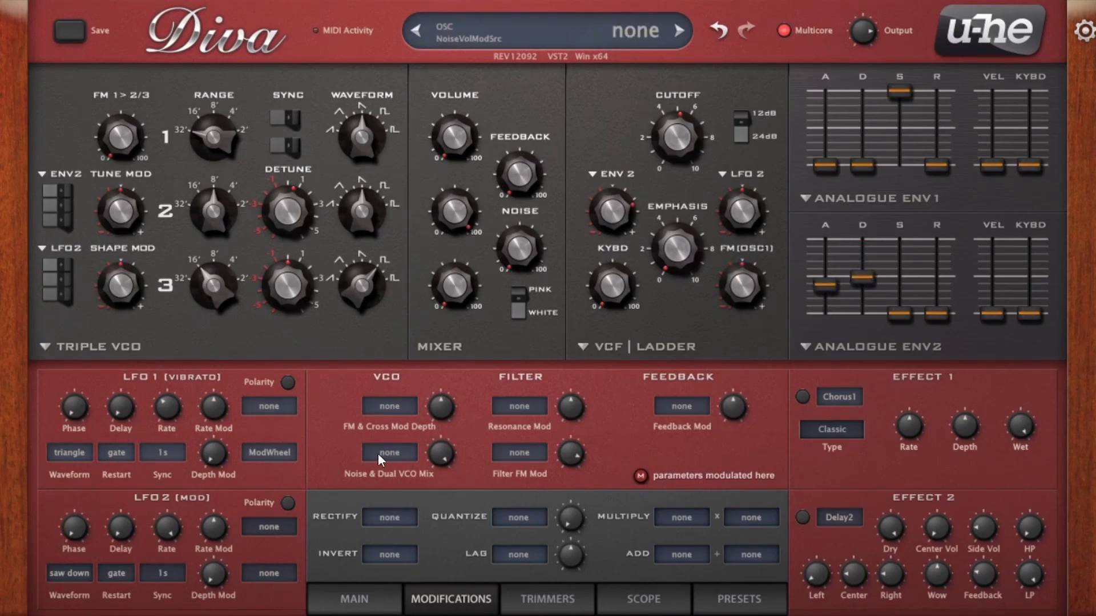
Set the ladder filter's first cutoff modulation source to LFO2 and adjust LFO2's rate
click(592, 174)
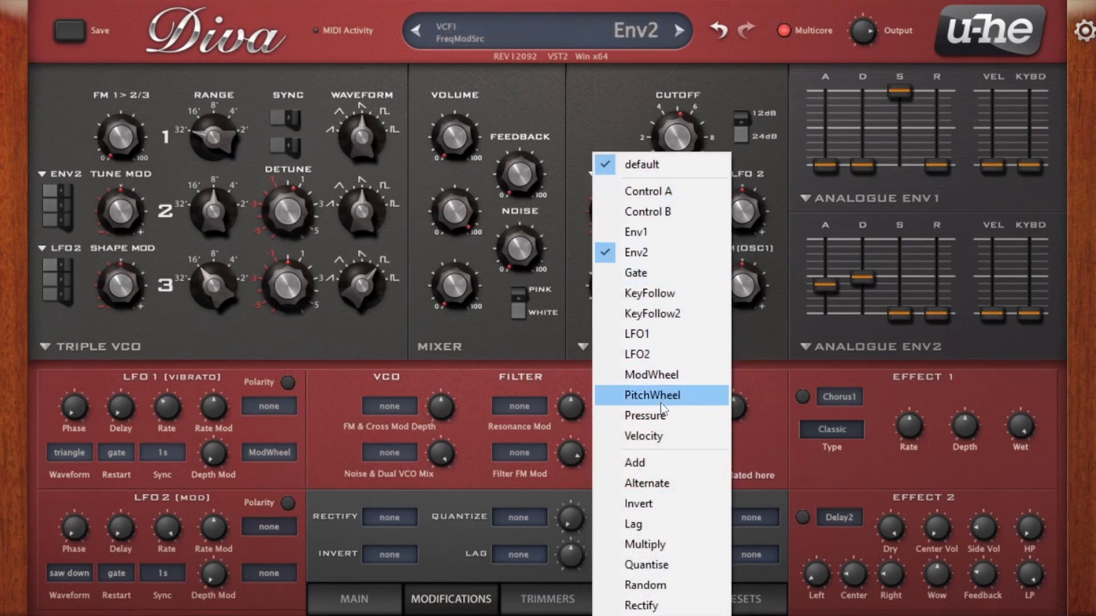
click(648, 349)
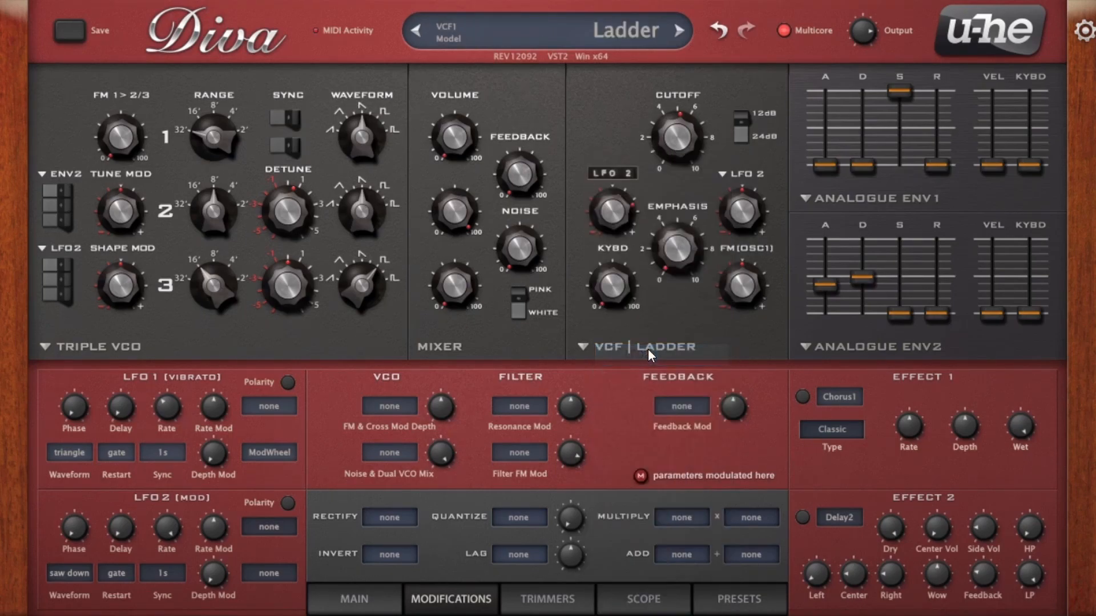
drag(166, 530, 169, 565)
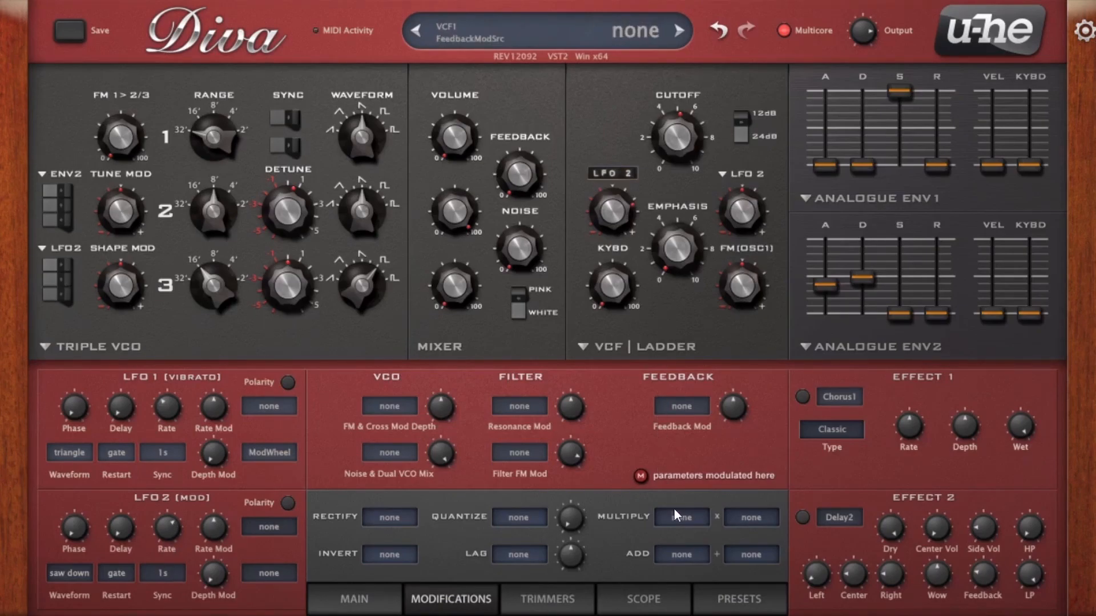
Assign Env2 and LFO2 to the Add processor's two sources and choose Add as the filter's cutoff modulation source
click(675, 551)
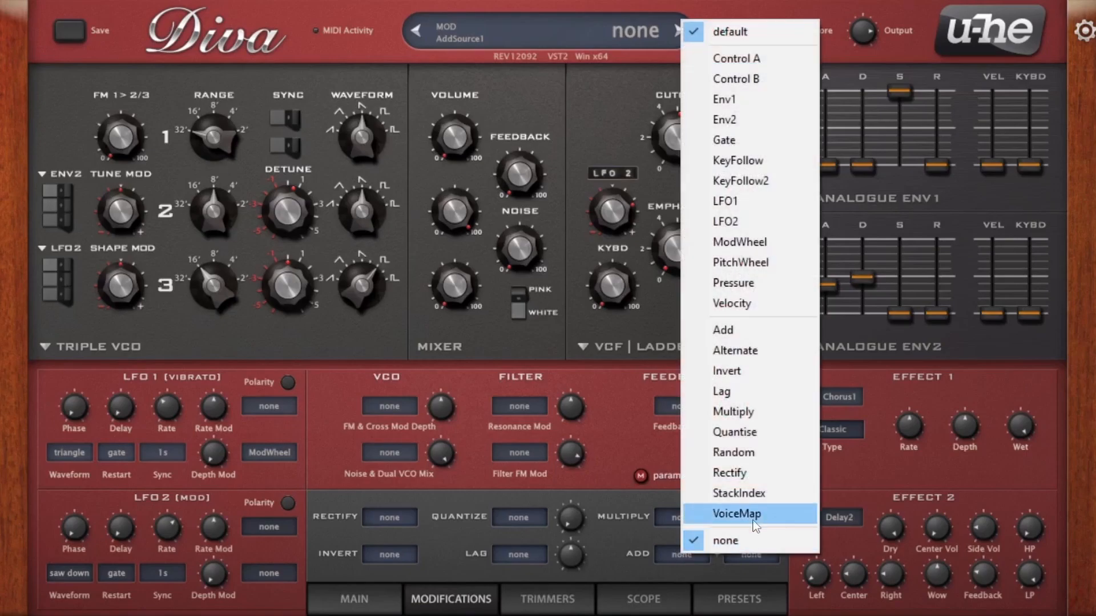
click(790, 125)
click(744, 555)
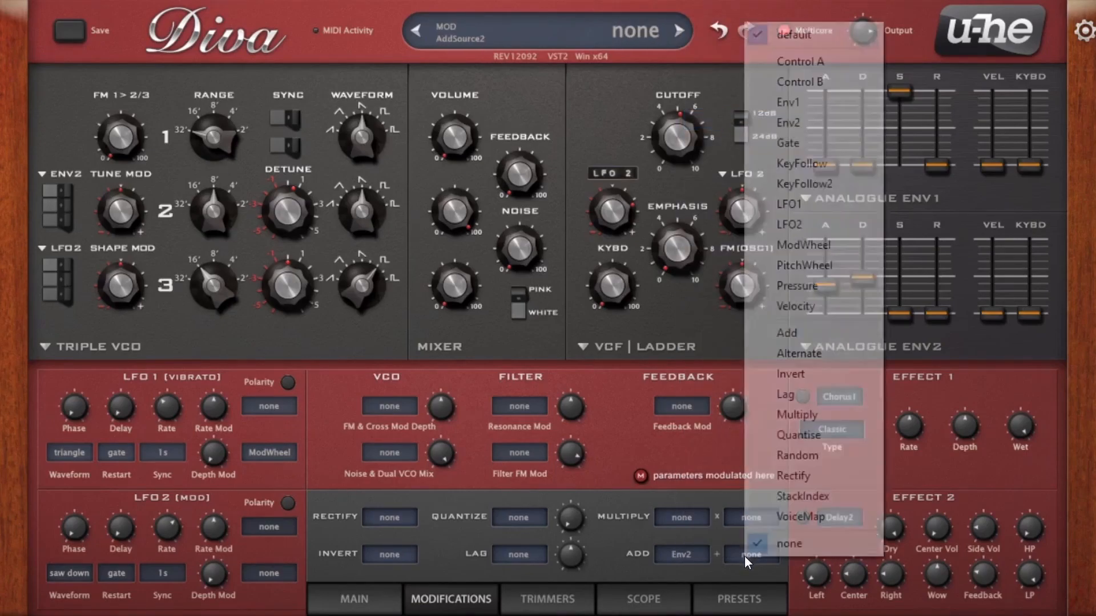
click(785, 224)
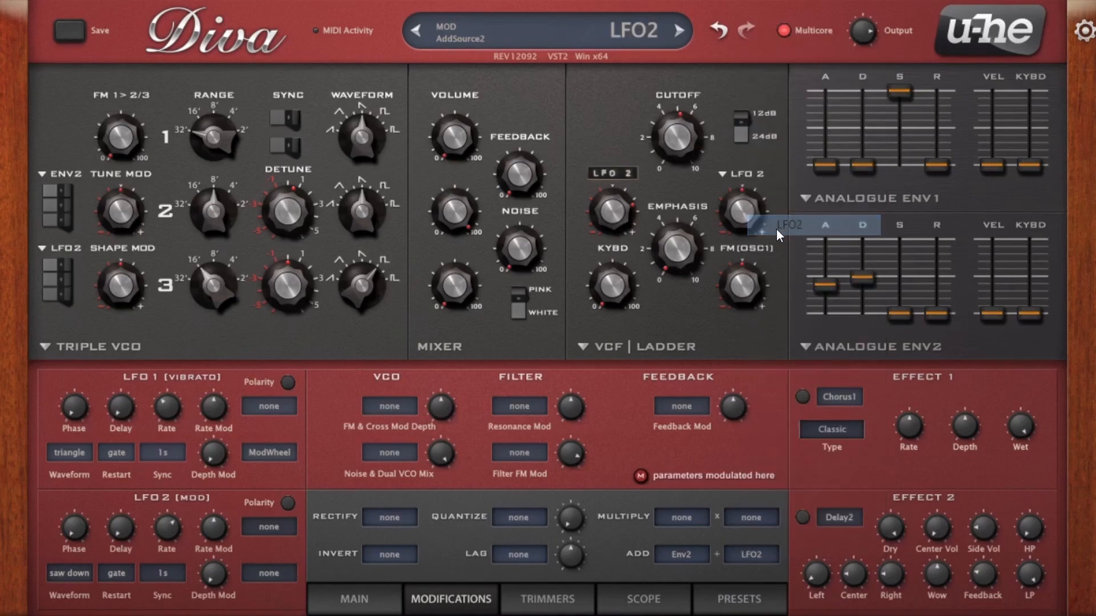
click(611, 172)
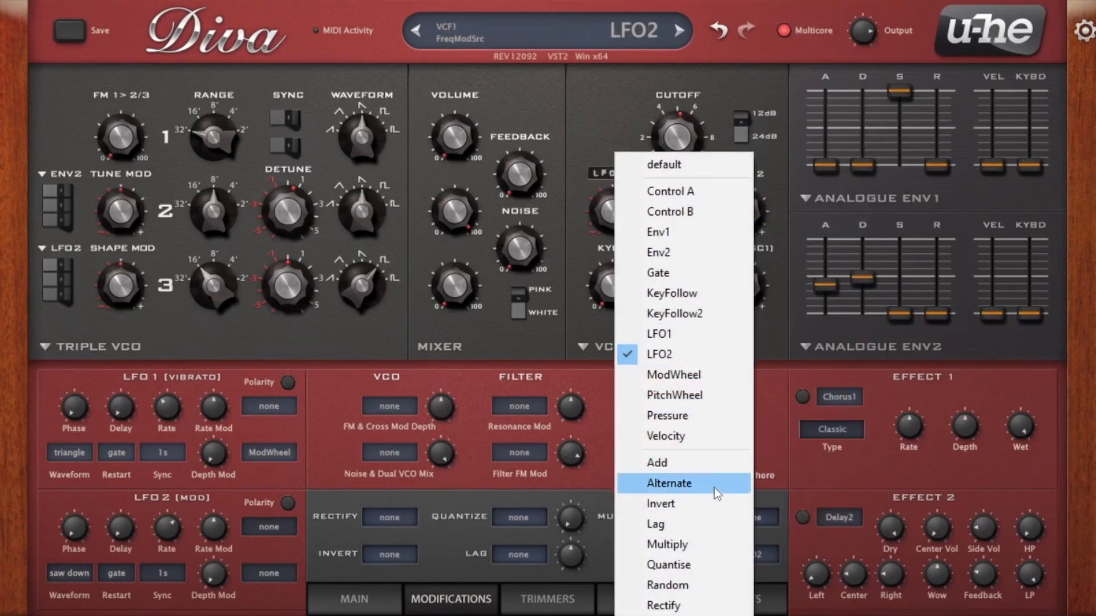
click(698, 464)
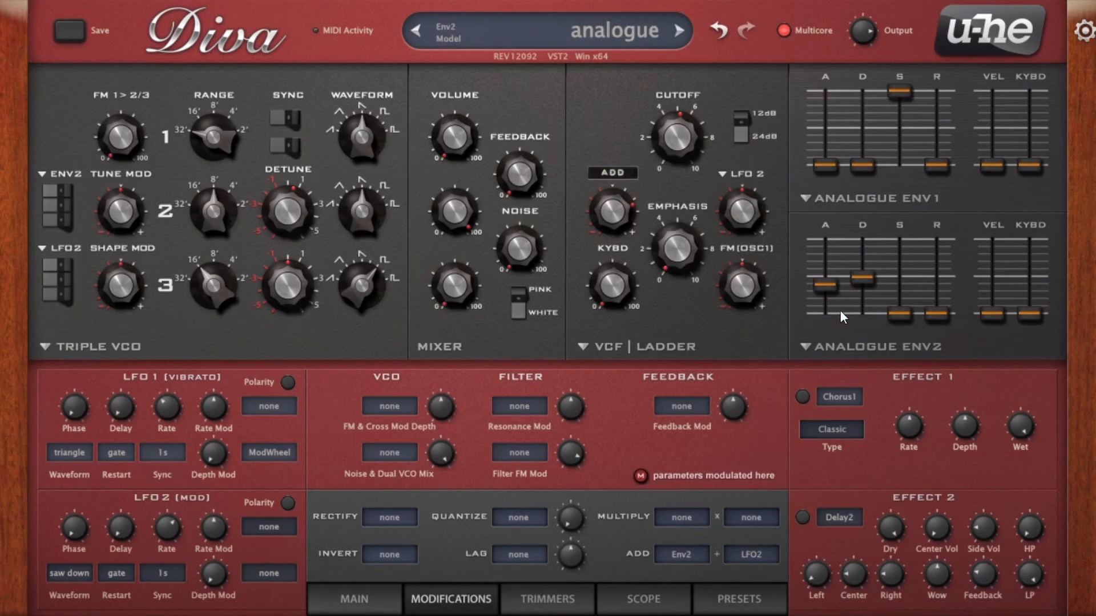
Adjust Env2's attack together with the ladder filter's cutoff modulation depth and cutoff
drag(826, 284, 844, 261)
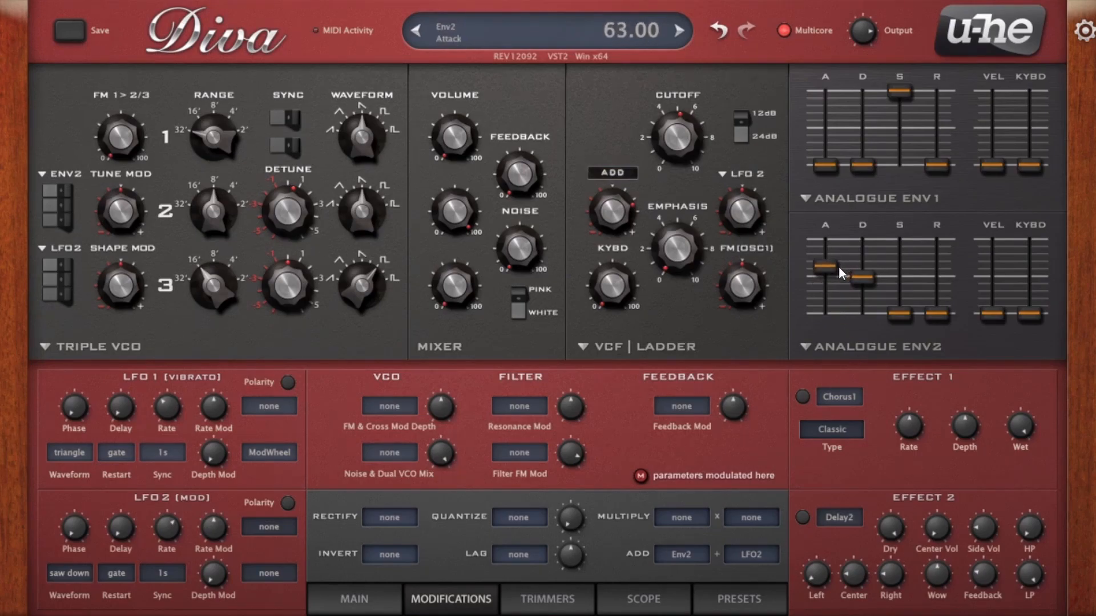
drag(616, 213, 613, 213)
drag(678, 169, 675, 198)
drag(824, 265, 835, 289)
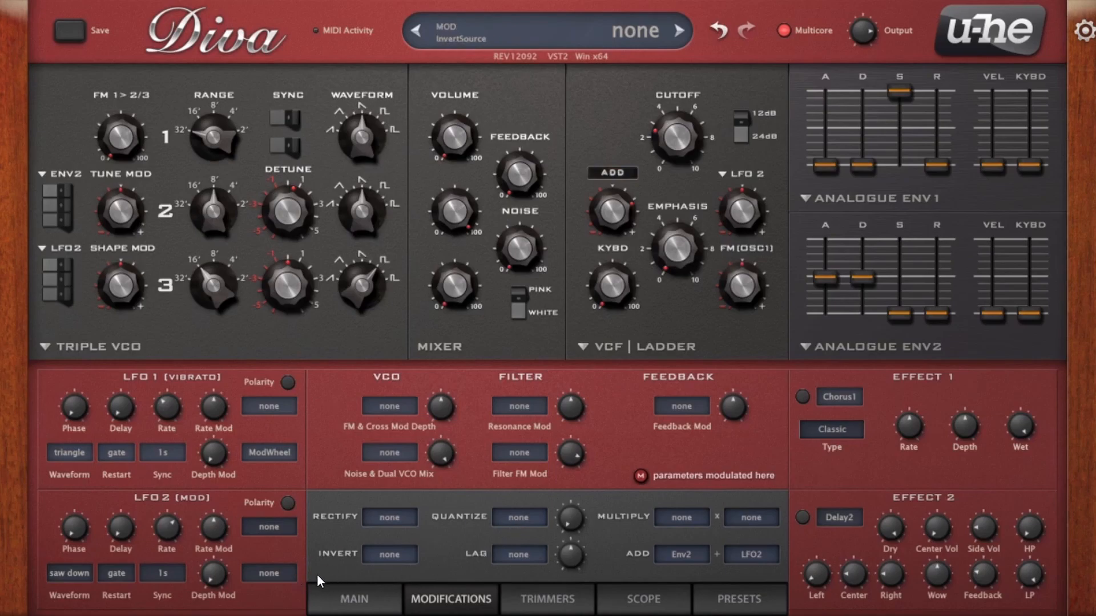
Set LFO2's depth modulation source to ModWheel and its Depth Mod amount to 100.00
click(269, 574)
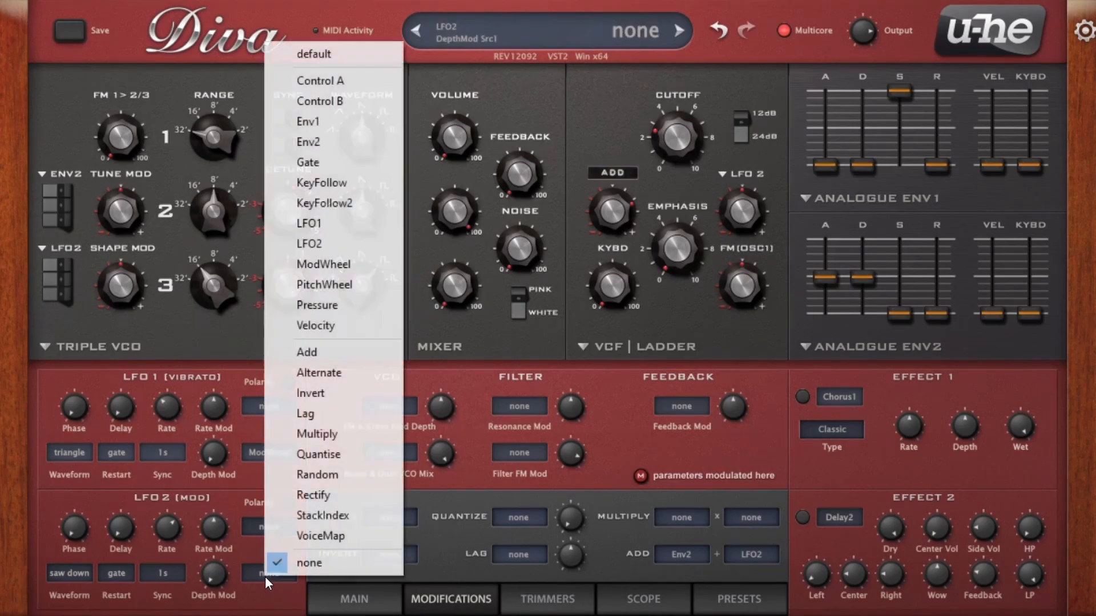
click(324, 265)
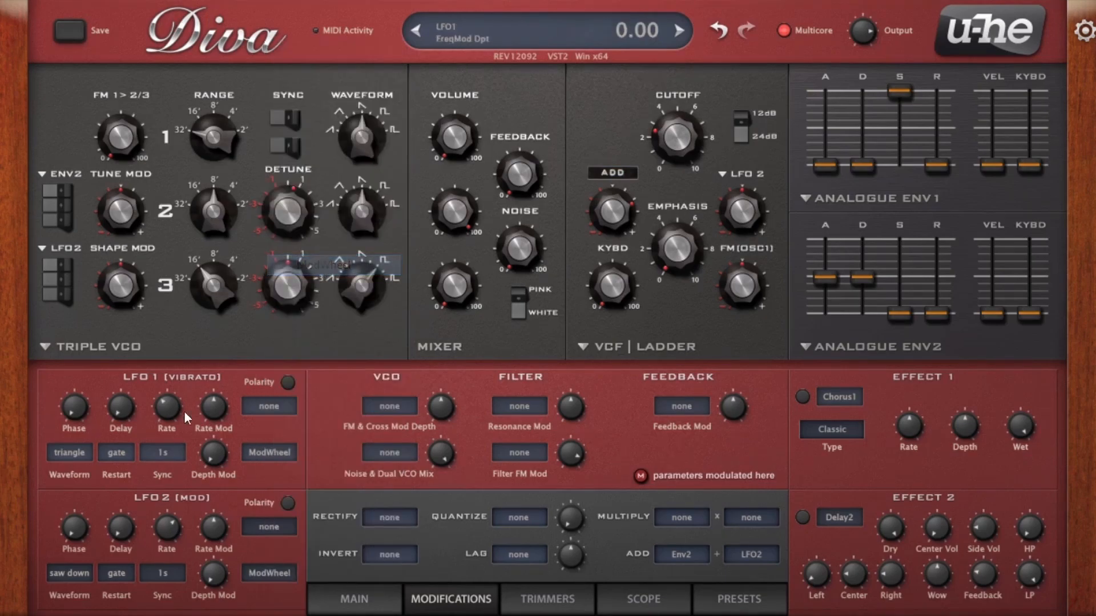
drag(211, 580, 163, 138)
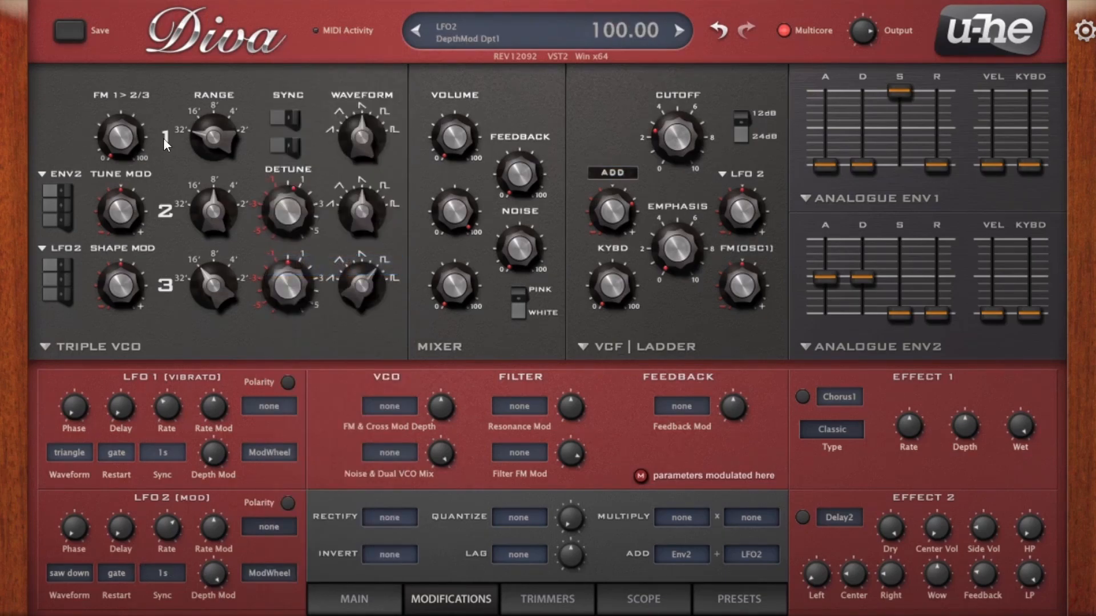
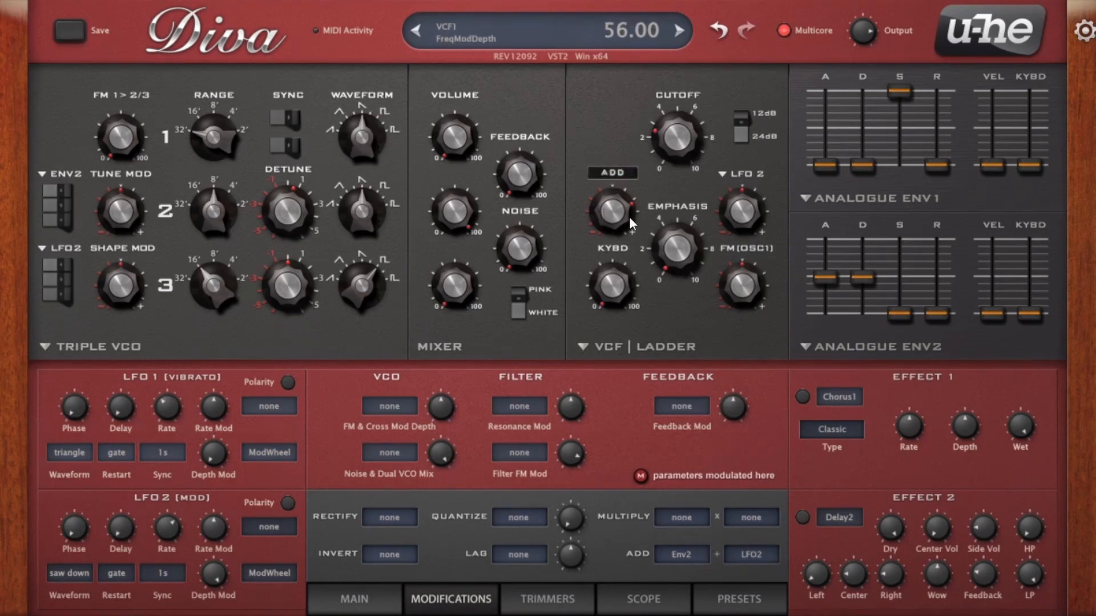
Reset both sources of the Add processor to none
click(680, 558)
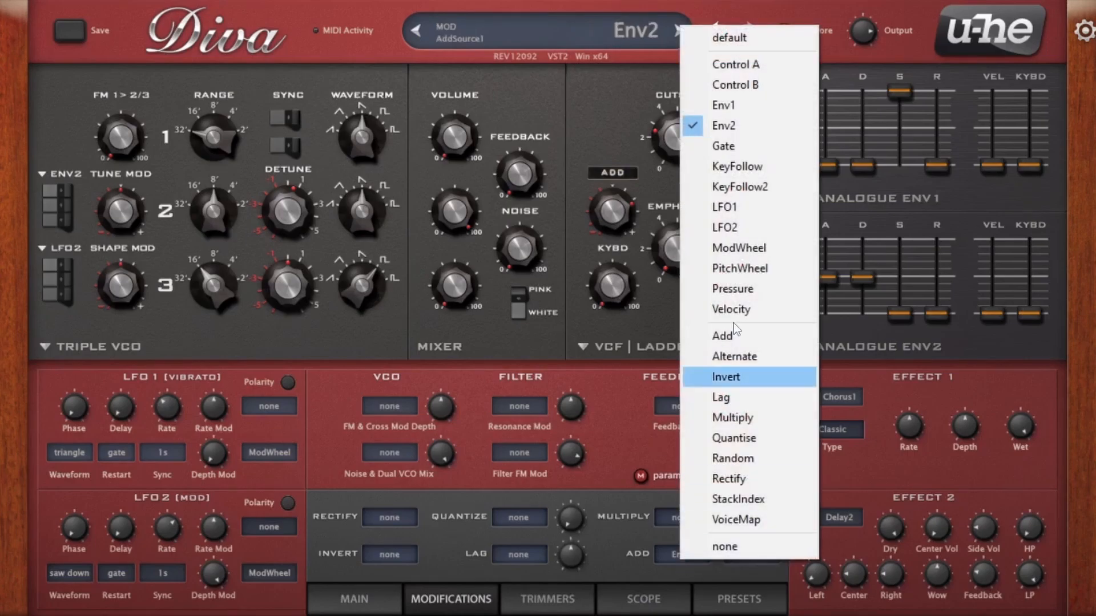
click(741, 545)
click(731, 554)
click(767, 545)
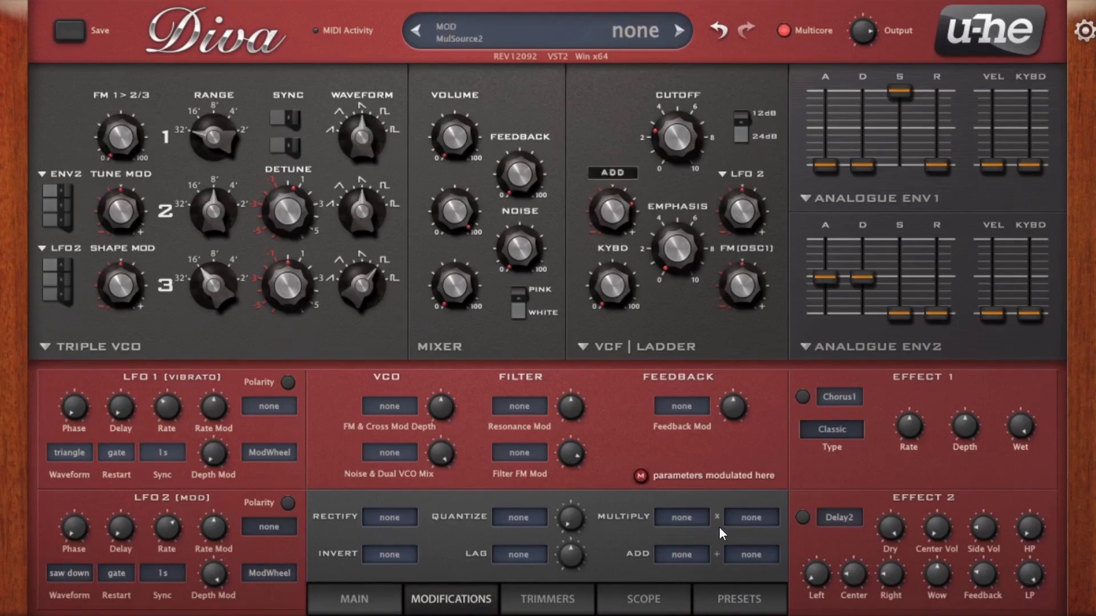
Return the ladder filter's first cutoff modulation source to its default and raise the cutoff
click(680, 518)
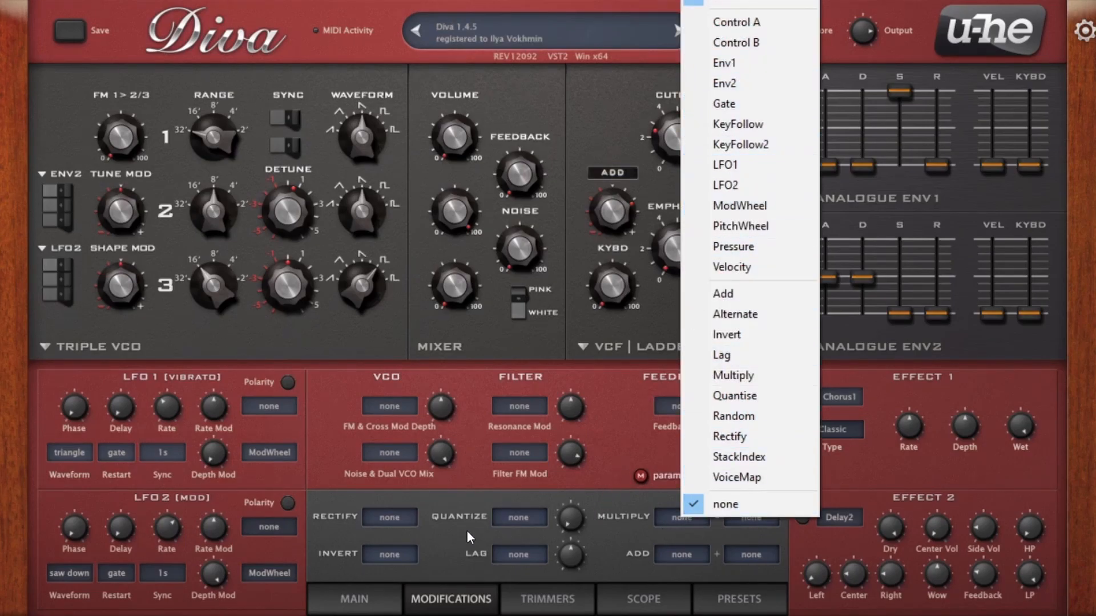
click(524, 509)
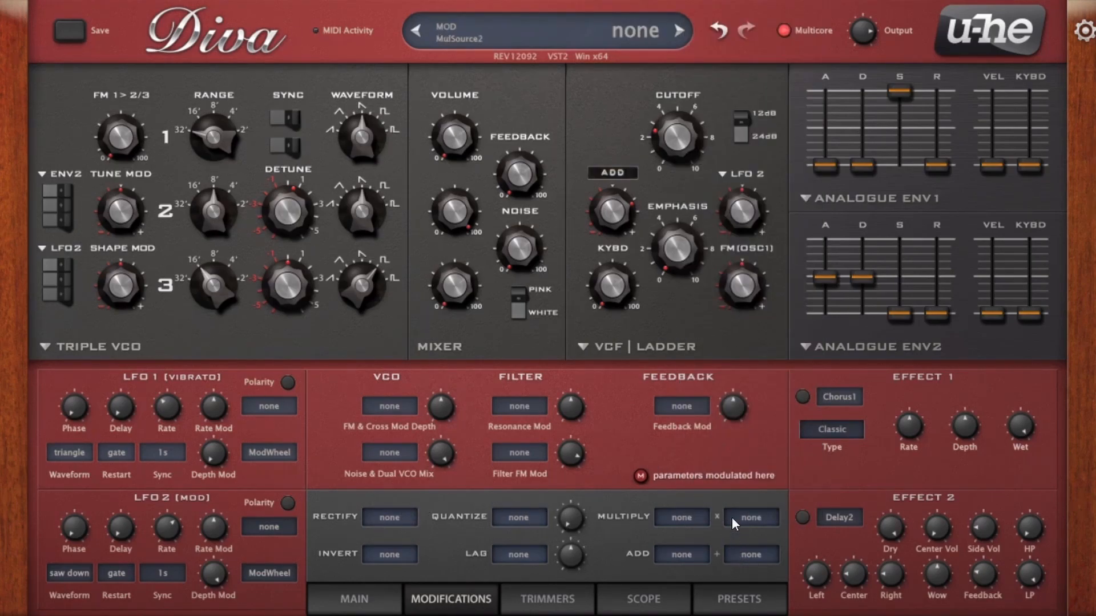
click(603, 176)
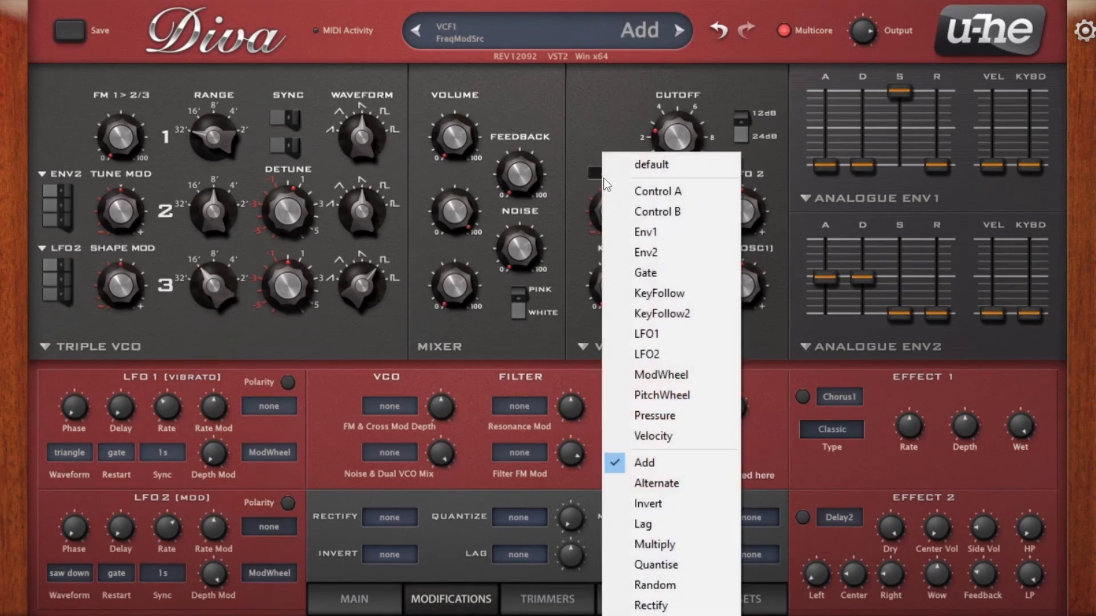
click(644, 164)
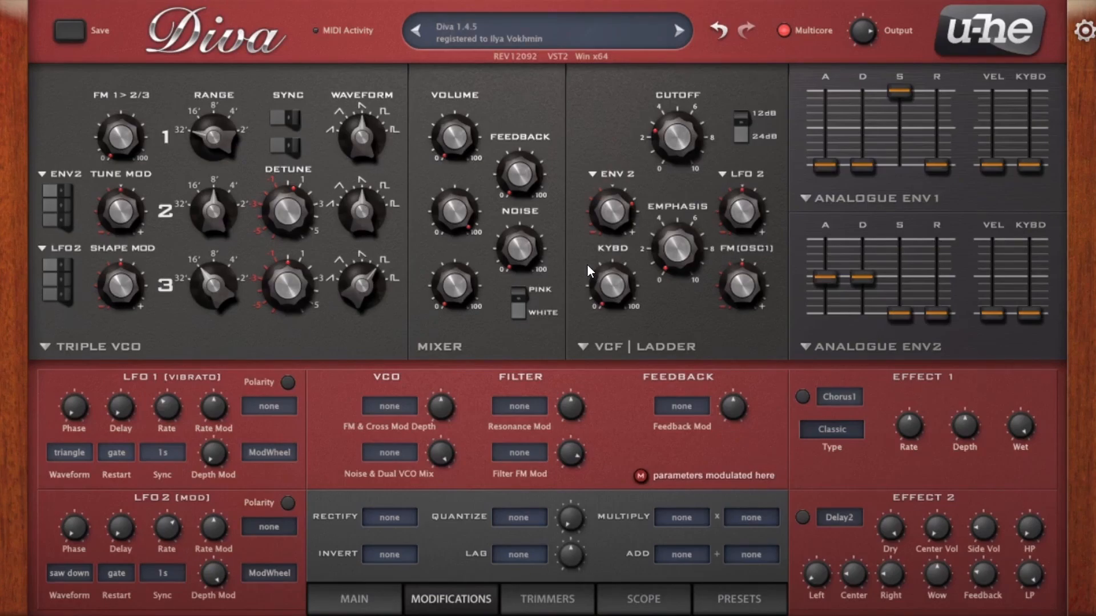
drag(677, 136, 707, 33)
Switch to the paint program, choose a thicker brush, and draw a blue wave on the left half of the blank canvas
key(super)
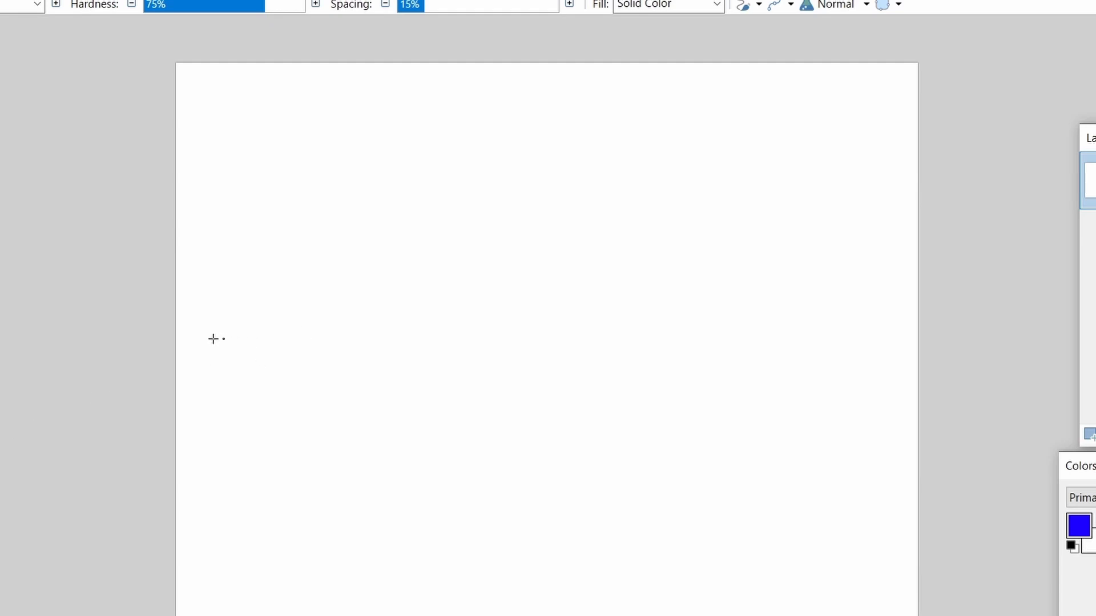
click(37, 4)
click(23, 184)
mouse_move(233, 329)
mouse_down()
mouse_move(258, 266)
mouse_move(355, 399)
mouse_move(364, 234)
mouse_up()
Draw a red horizontal zero line through the blue wave and extend the wave with a falling blue curve
drag(212, 333, 422, 335)
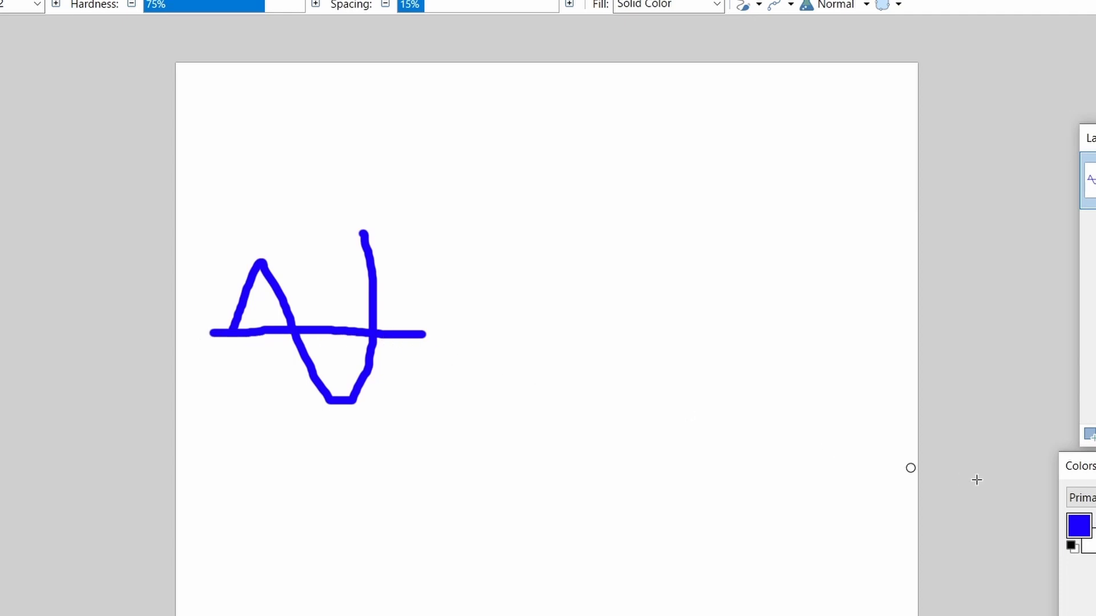
key(ctrl+z)
key(x)
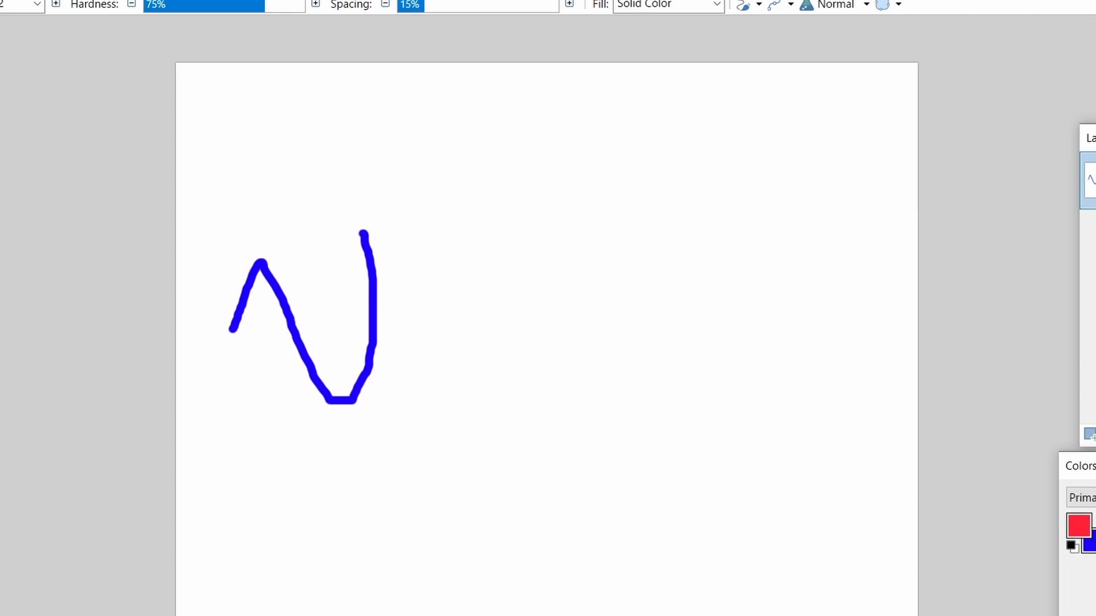
drag(194, 341, 435, 345)
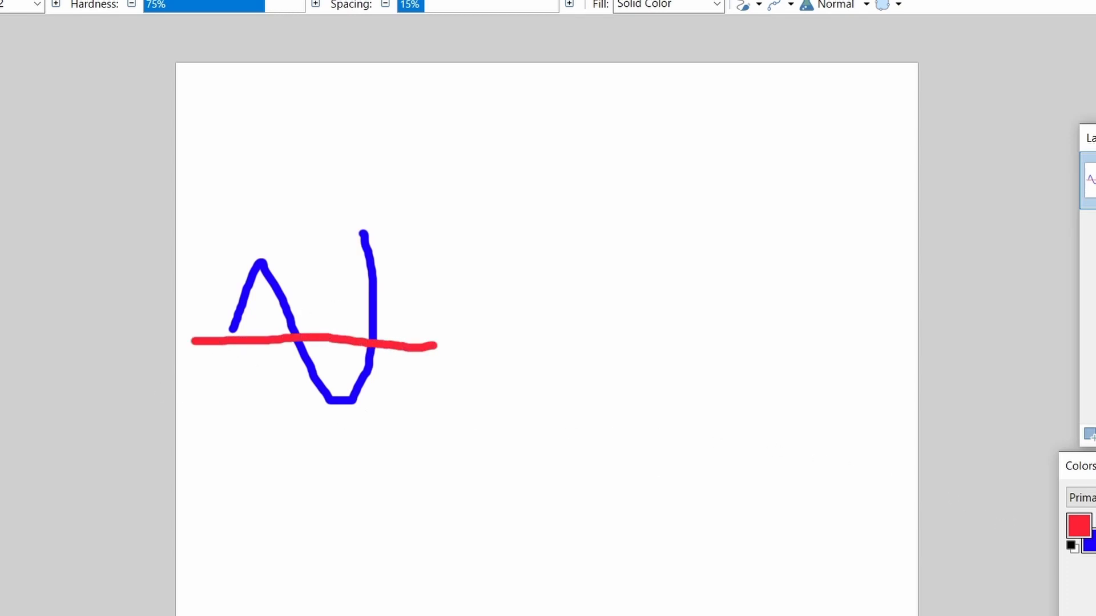
key(x)
mouse_move(364, 234)
mouse_down()
mouse_move(397, 260)
mouse_move(461, 378)
mouse_up()
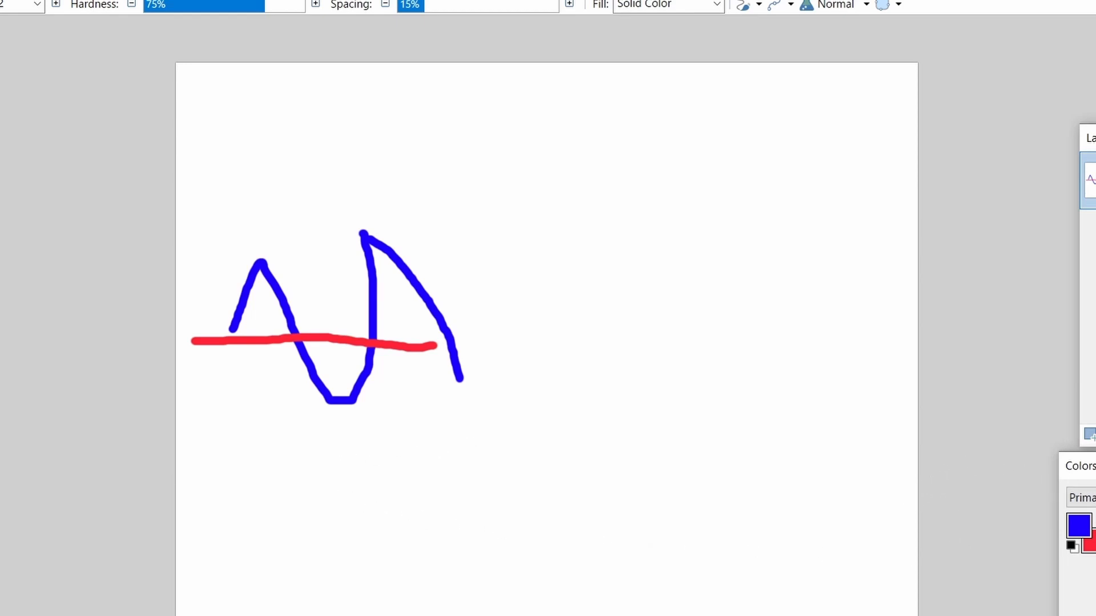
Draw a second red zero line on the right half of the canvas with three blue humps above it
key(x)
drag(546, 337, 841, 341)
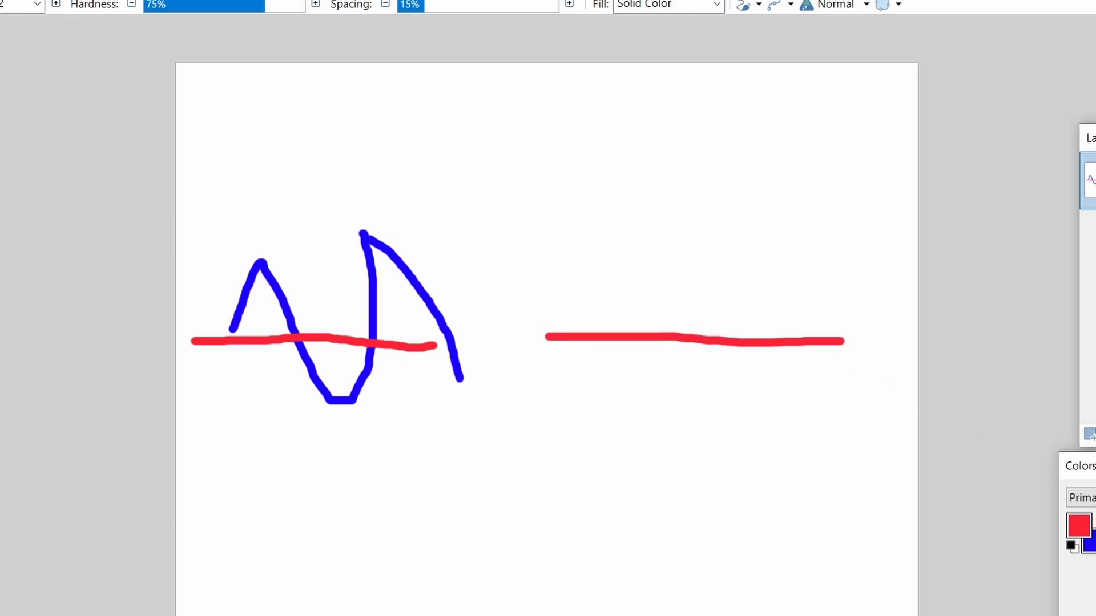
key(x)
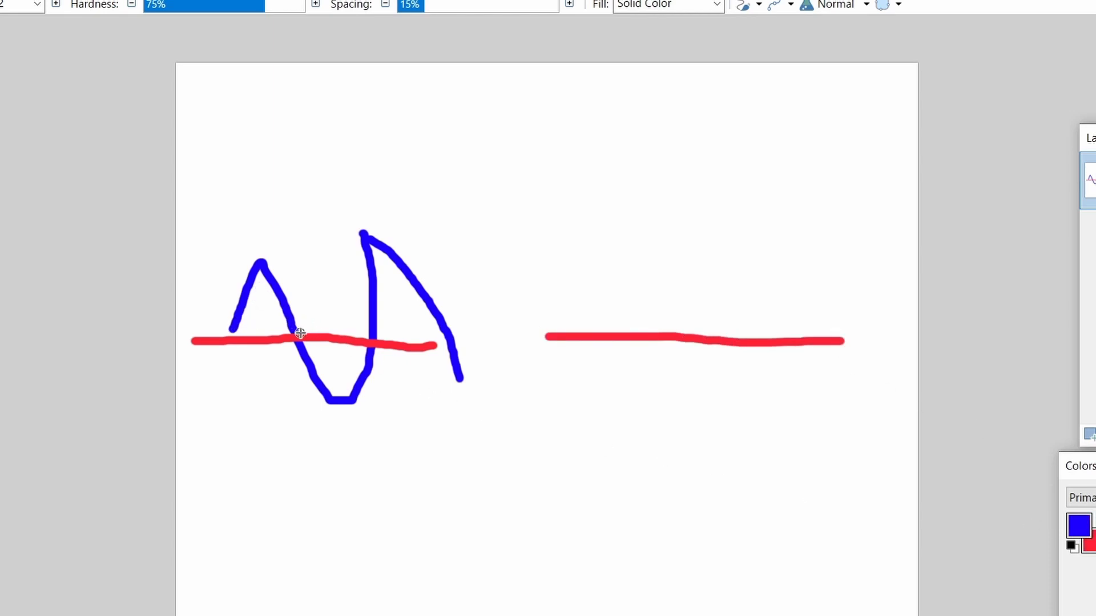
mouse_move(549, 340)
mouse_down()
mouse_move(568, 294)
mouse_move(596, 288)
mouse_move(623, 336)
mouse_move(675, 240)
mouse_move(730, 331)
mouse_move(781, 211)
mouse_move(819, 320)
mouse_up()
Mark the wave's flipped negative halves with blue dots below the second zero line and add a fourth hump above it
mouse_move(620, 350)
mouse_down()
mouse_move(653, 403)
mouse_move(685, 411)
mouse_move(715, 364)
mouse_up()
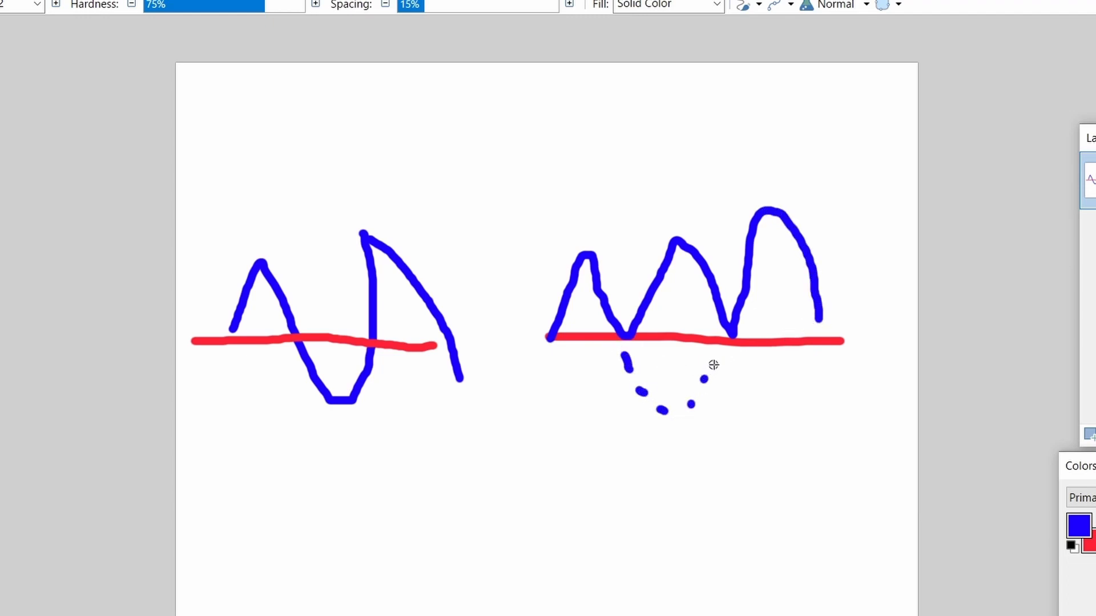
drag(824, 367, 889, 410)
mouse_move(825, 318)
mouse_down()
mouse_move(895, 259)
mouse_move(911, 305)
mouse_up()
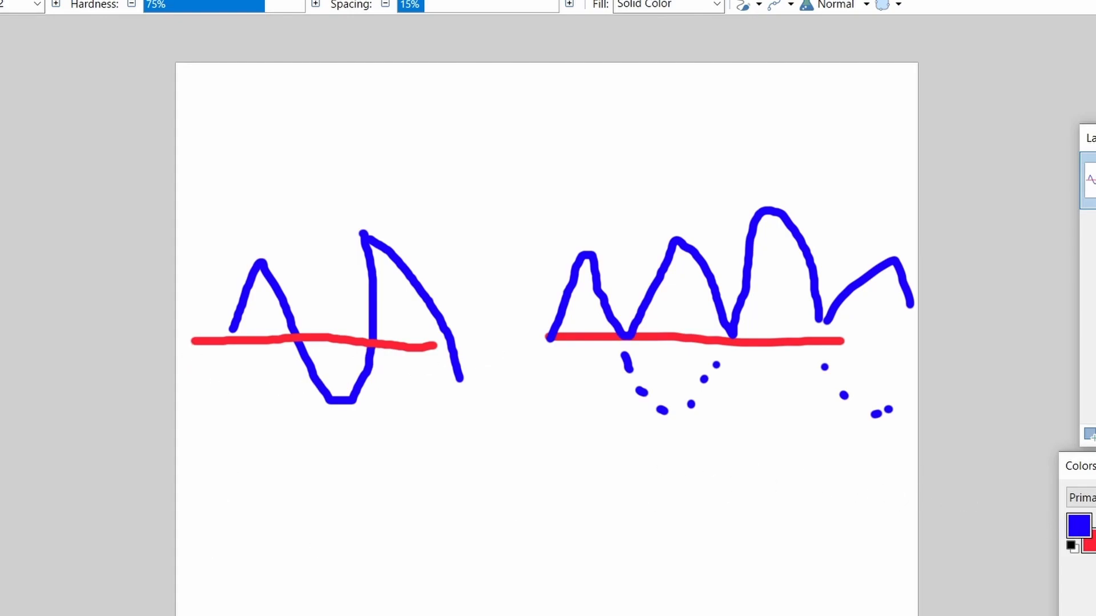
Draw a third red horizontal line in the empty area below the two waves
key(x)
drag(275, 552, 536, 545)
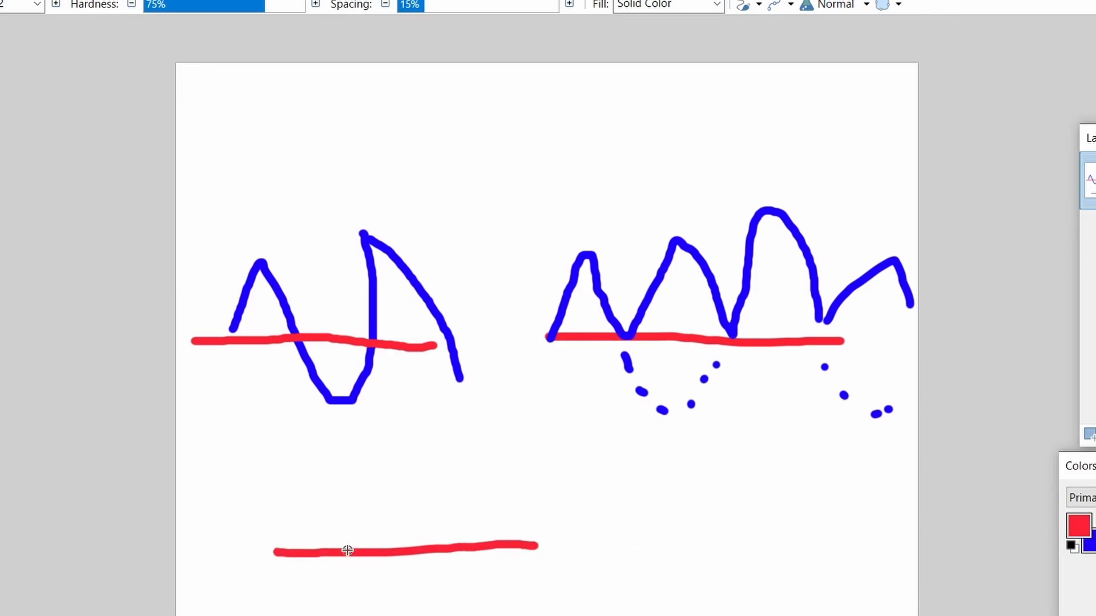
mouse_move(275, 550)
mouse_down()
mouse_move(320, 478)
mouse_move(333, 513)
mouse_move(445, 522)
mouse_move(453, 546)
mouse_up()
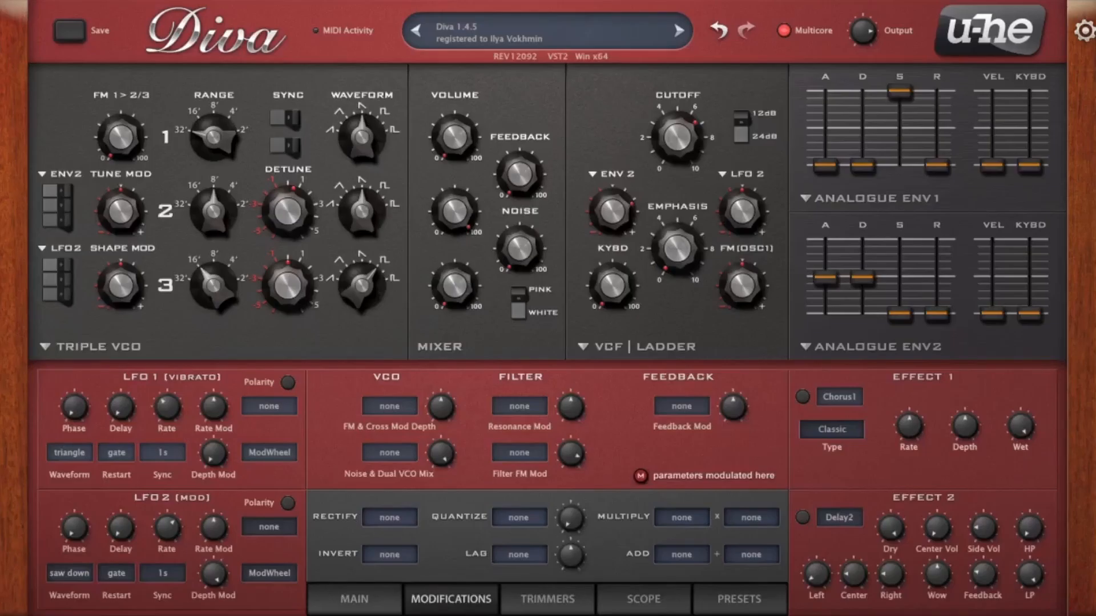
Back in Diva, set the Rectify processor's source to LFO2 and lower the ladder filter's cutoff
click(391, 518)
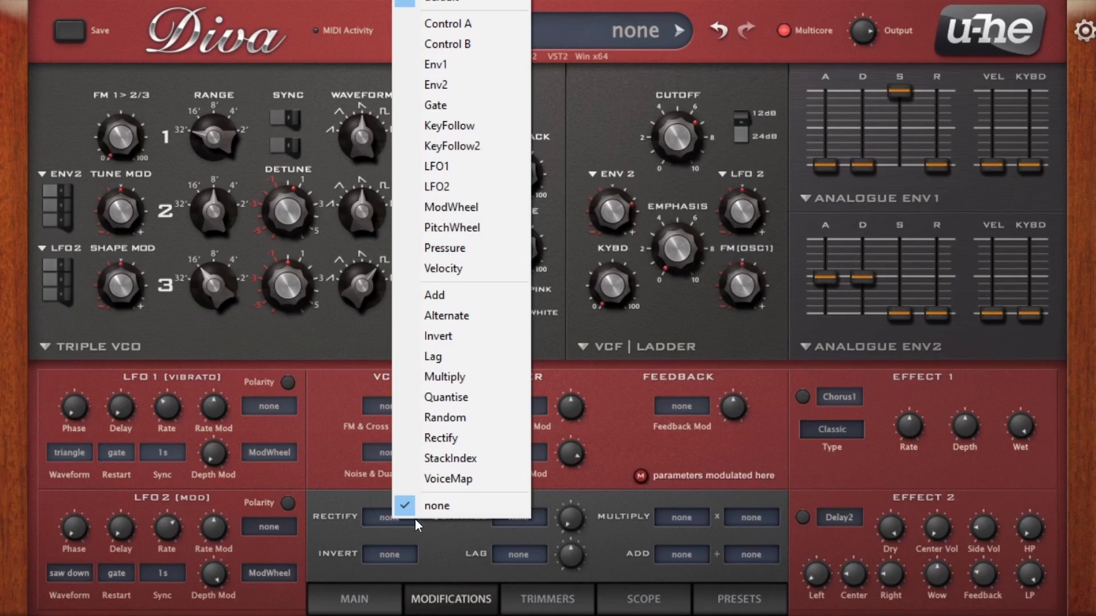
click(449, 186)
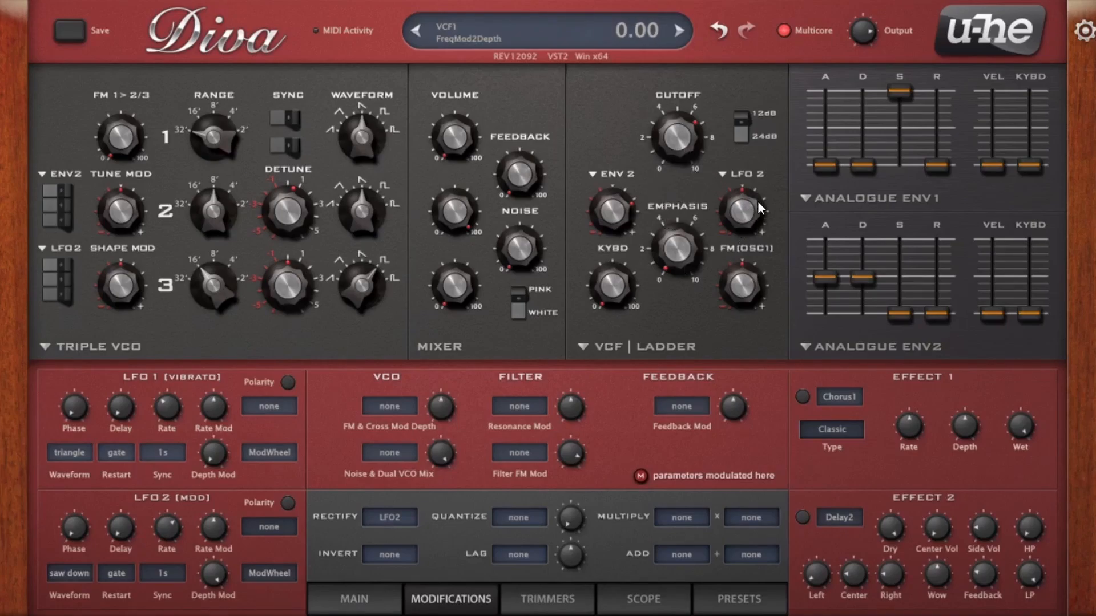
drag(682, 150, 684, 163)
drag(684, 163, 684, 178)
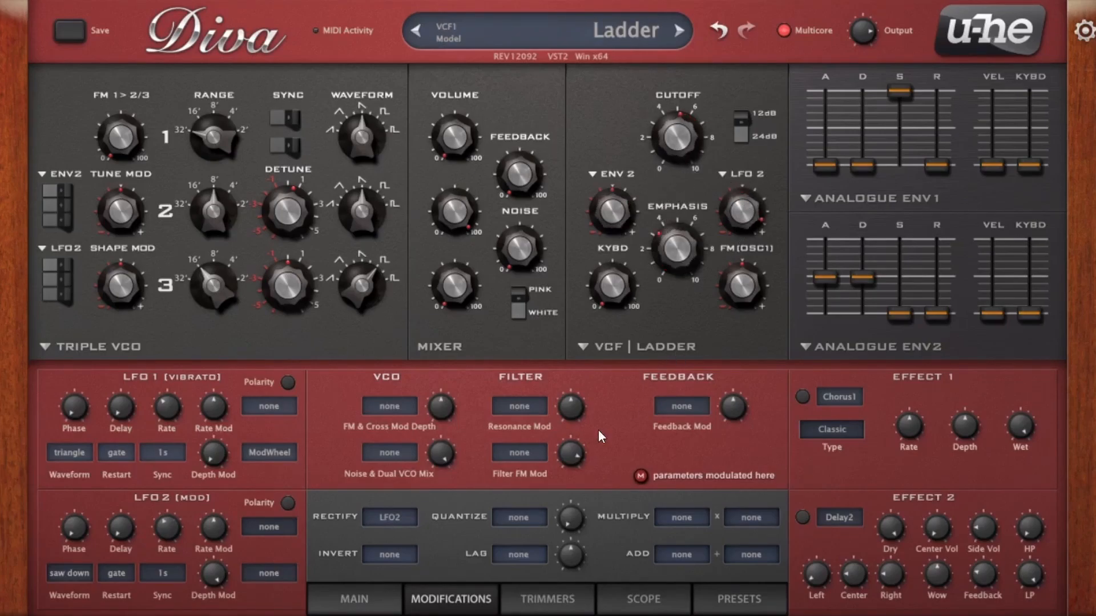
Raise LFO2's rate slightly and change its waveform to triangle
click(268, 573)
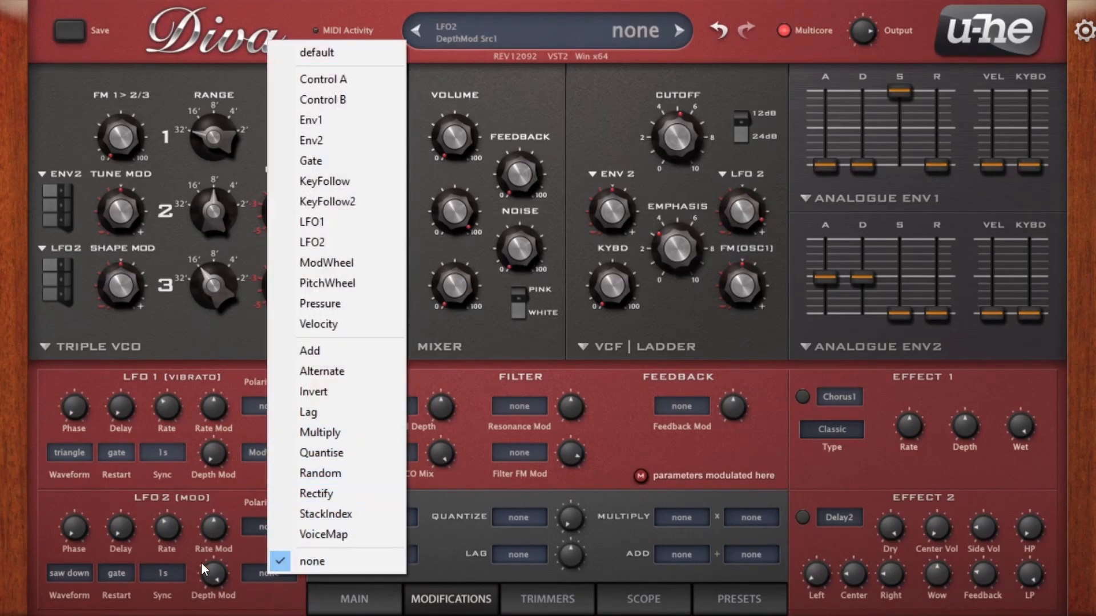
click(207, 580)
drag(210, 579, 209, 614)
drag(208, 573, 208, 596)
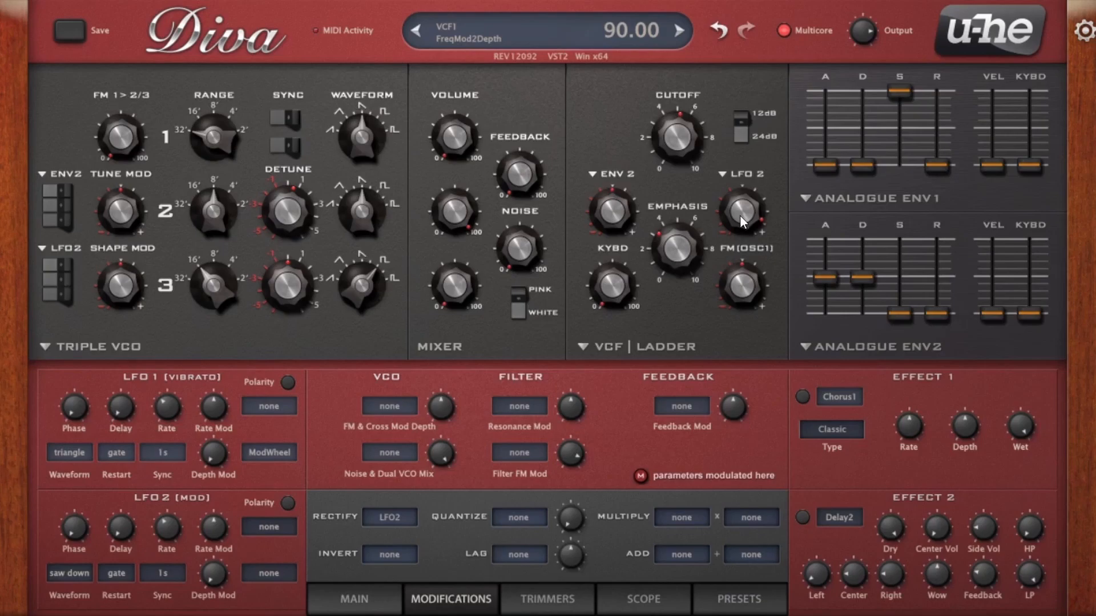
drag(187, 508, 188, 502)
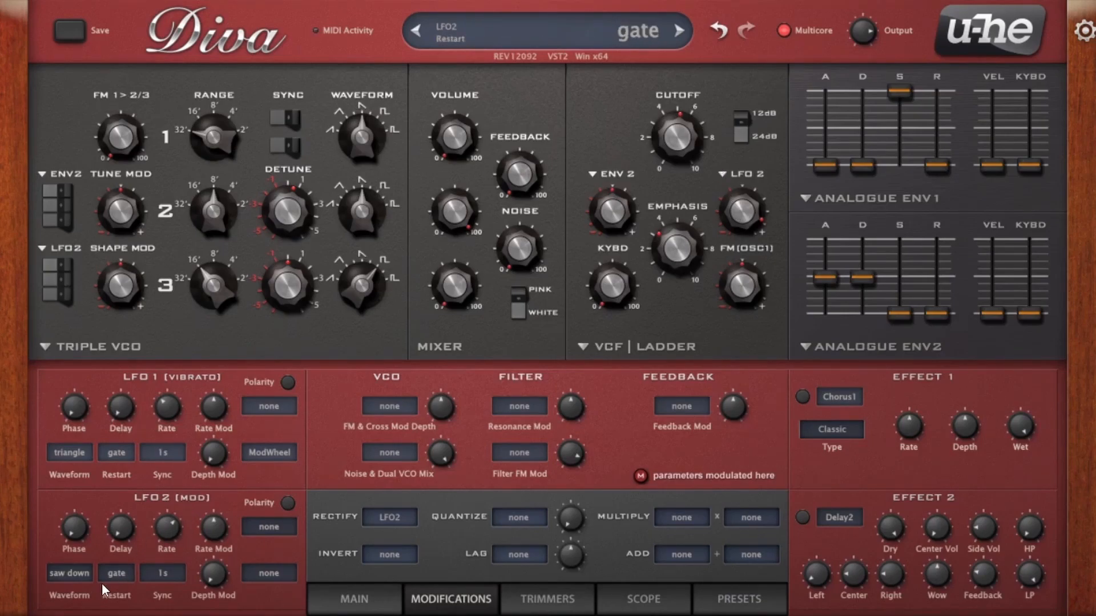
click(55, 575)
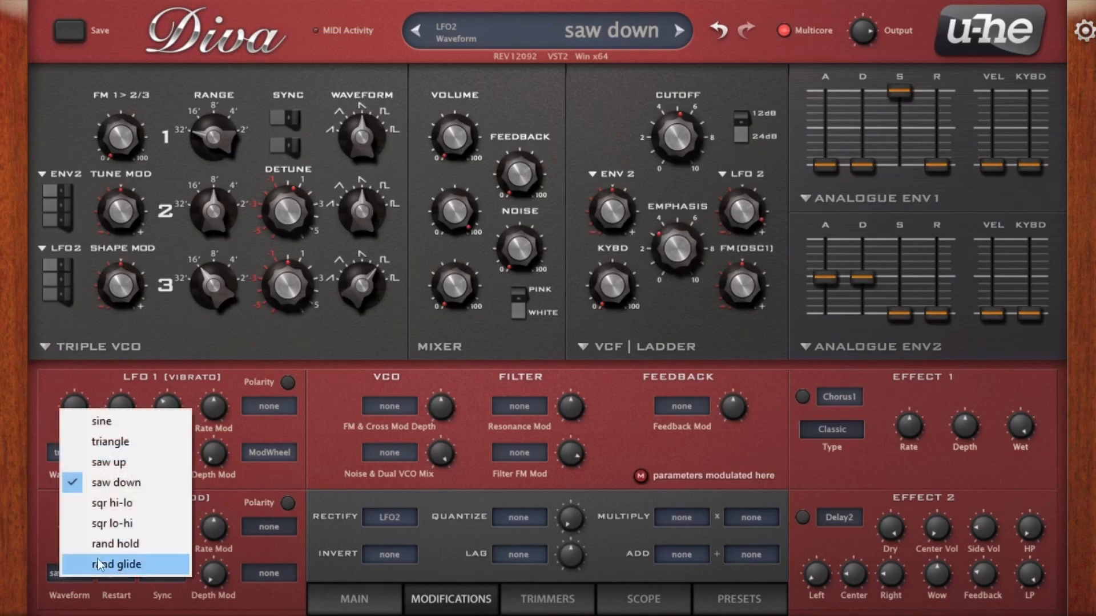
click(128, 440)
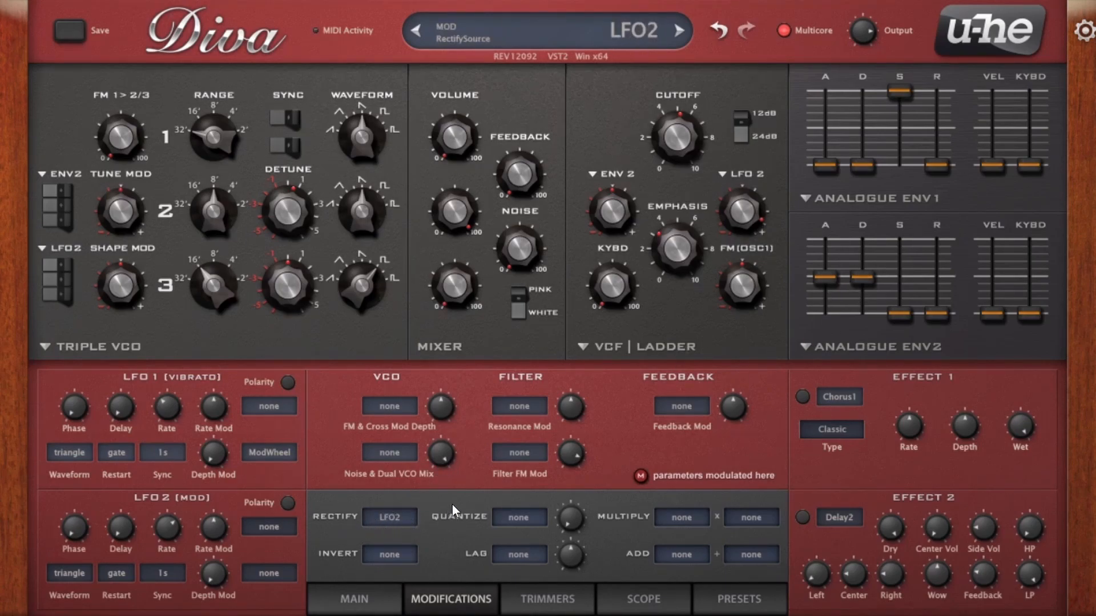
Compare Rectify with plain LFO2 as the ladder filter's second cutoff modulation source, ending on Rectify
click(721, 174)
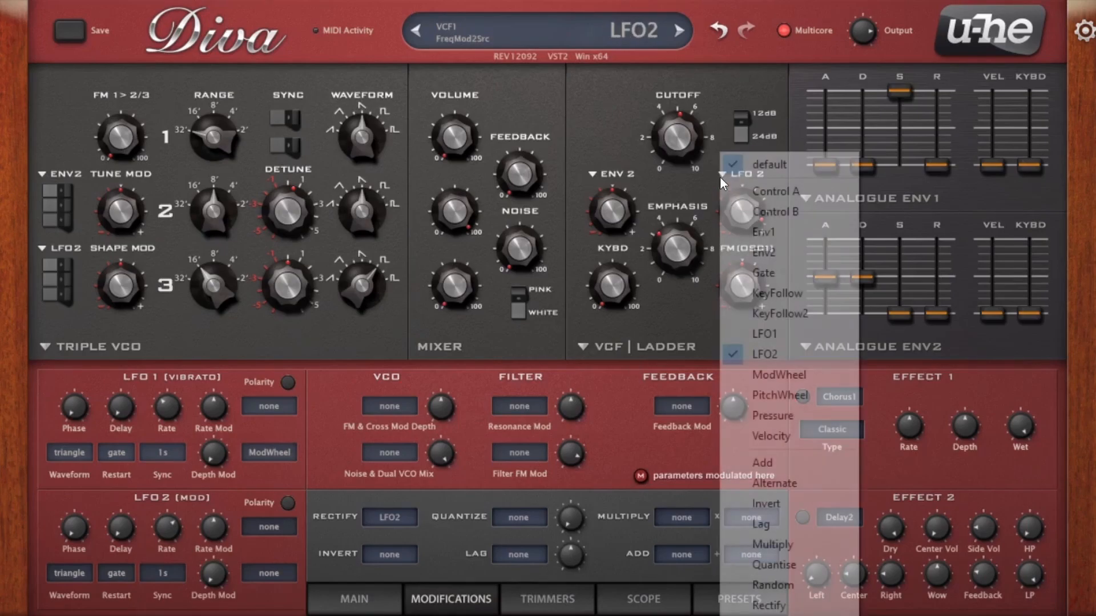
click(745, 605)
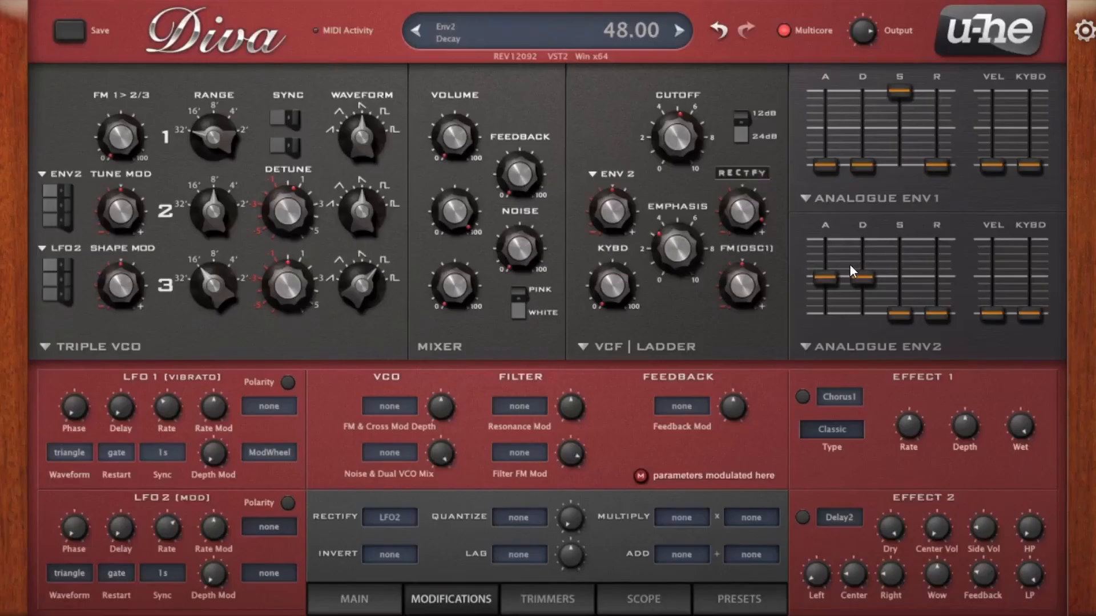
click(746, 189)
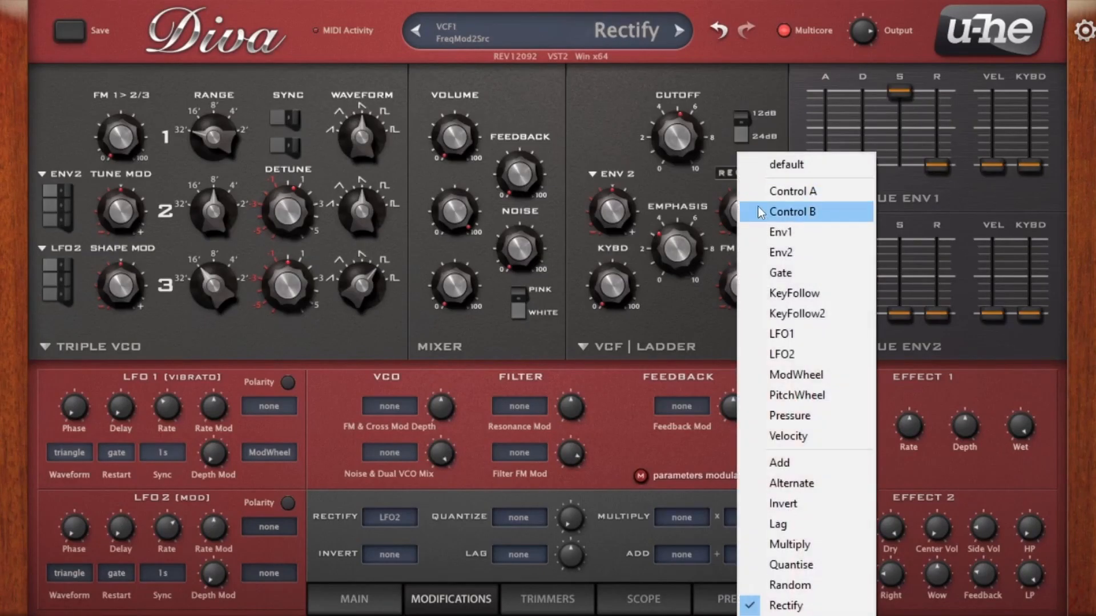
click(784, 351)
click(741, 174)
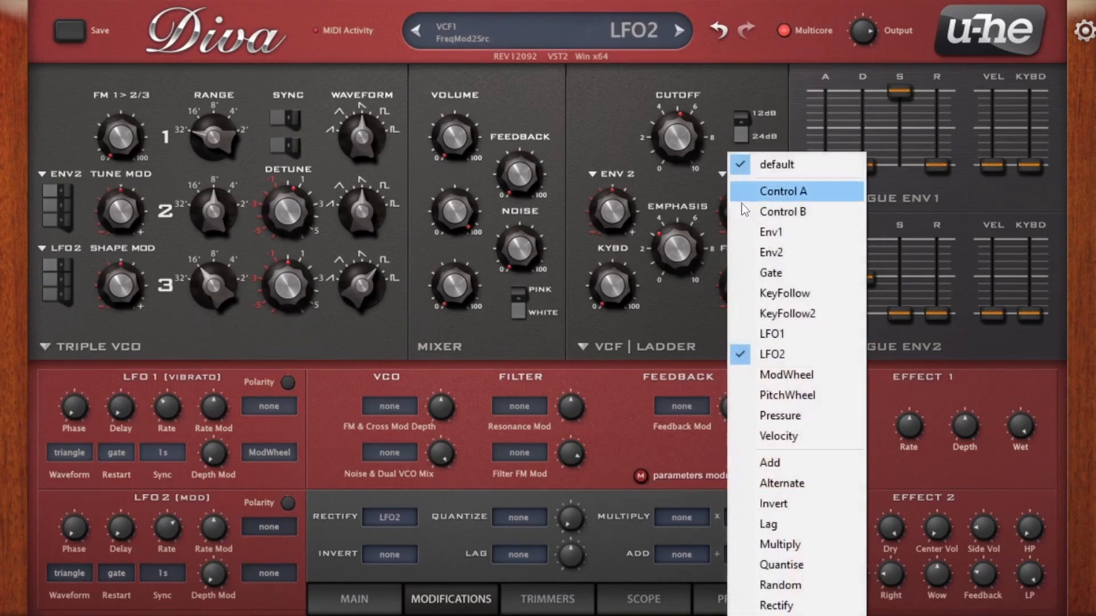
click(798, 605)
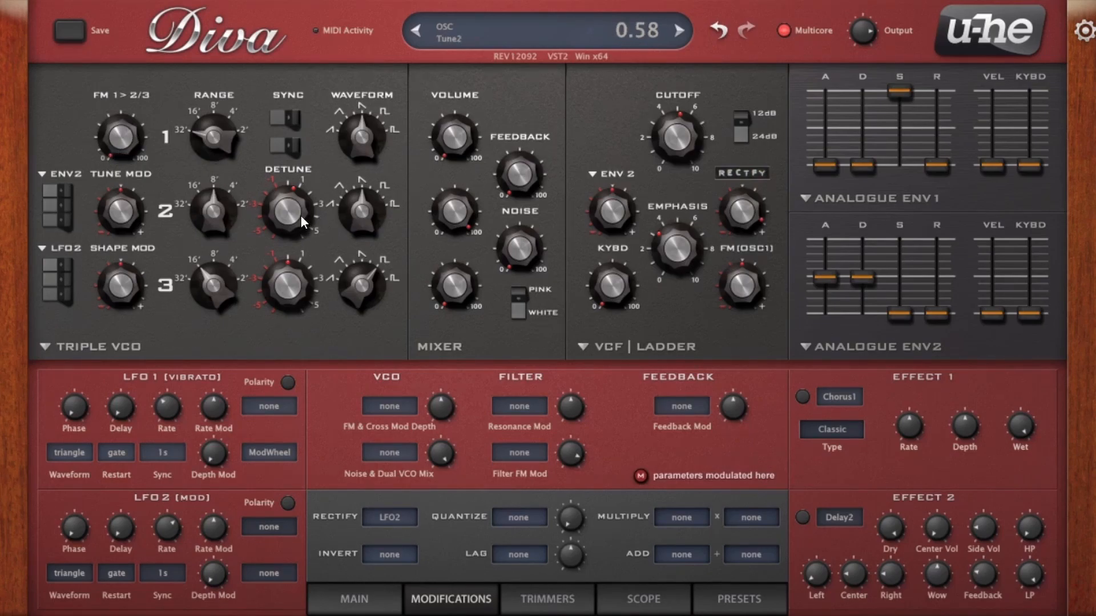
Remove the source from the ladder filter's second cutoff modulation and reset its depth to 0
click(743, 173)
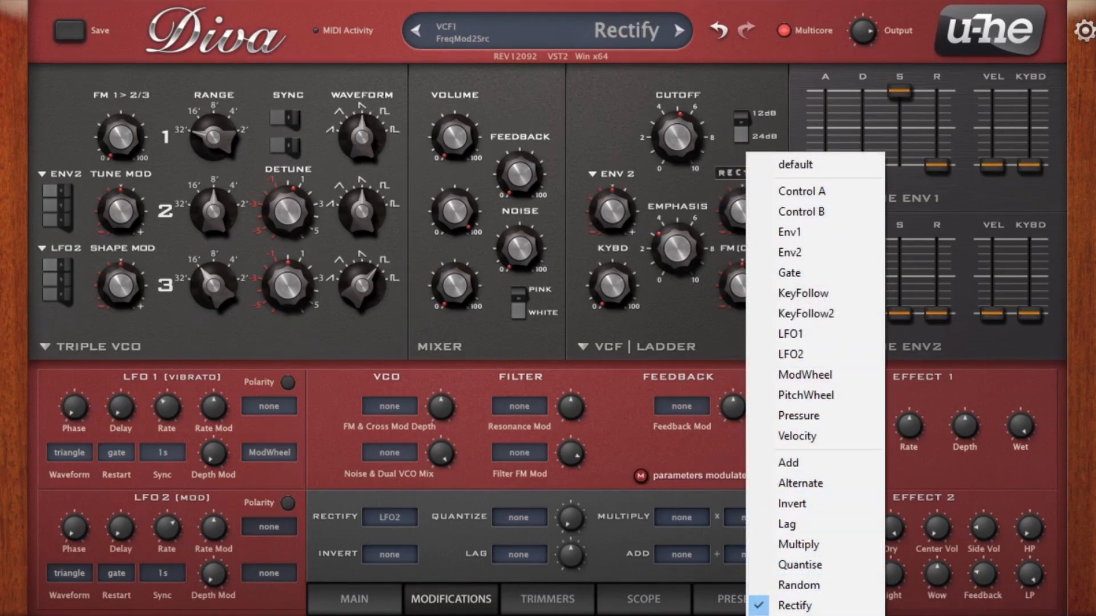
click(795, 165)
double_click(738, 221)
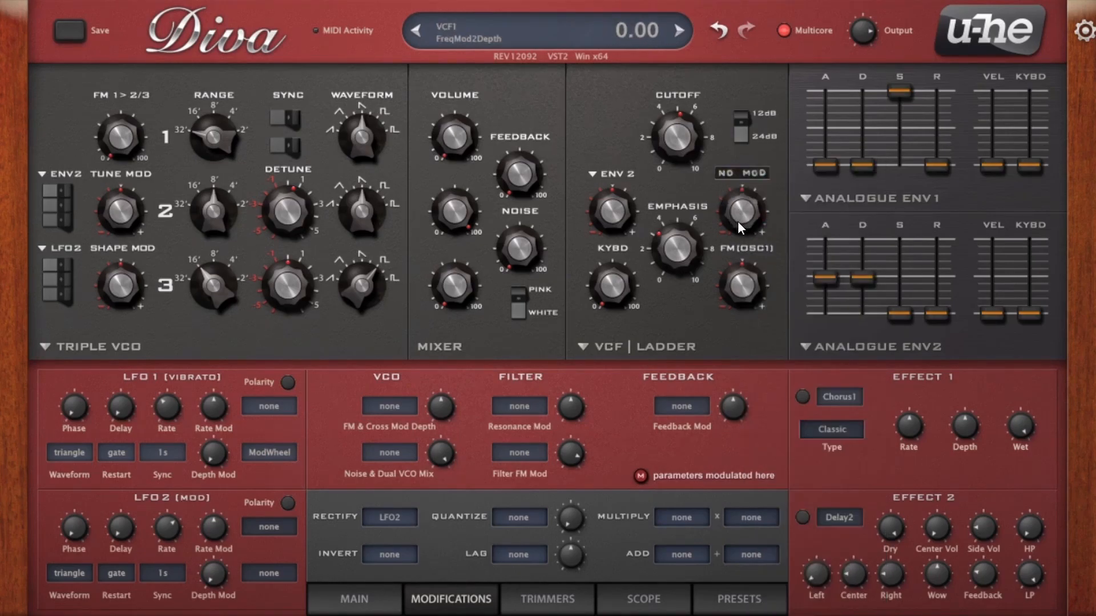
Set the triple VCO's Tune Mod source to Alternate
click(399, 519)
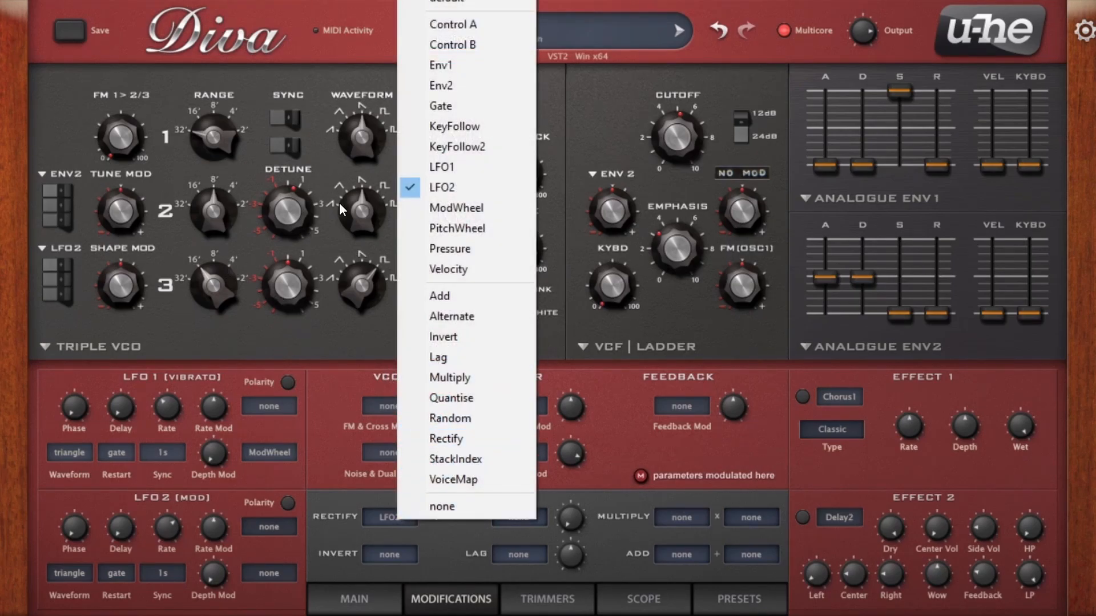
click(40, 174)
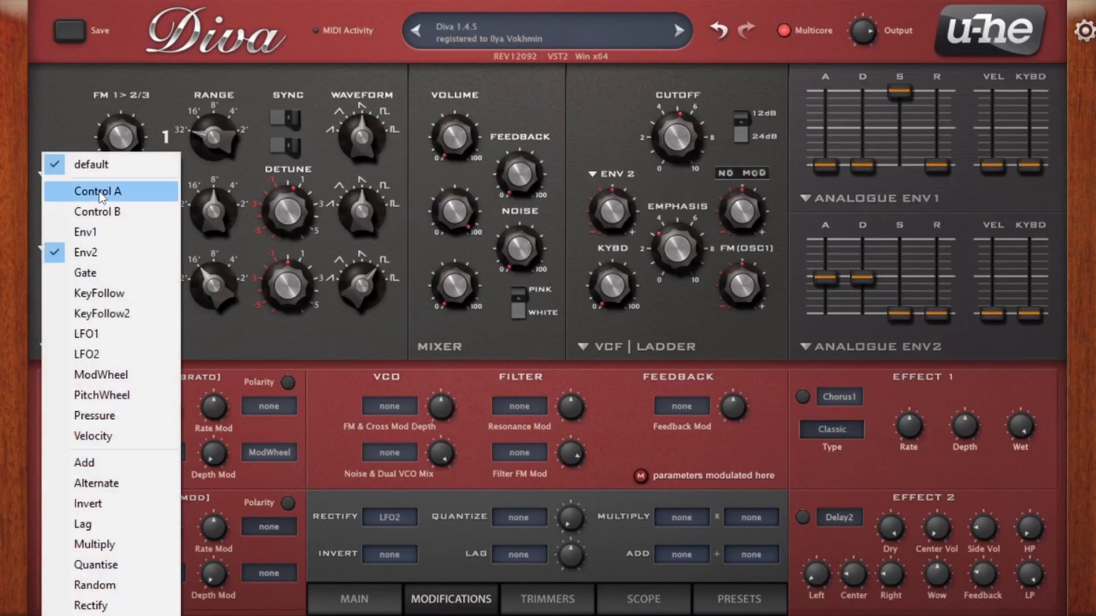
click(145, 489)
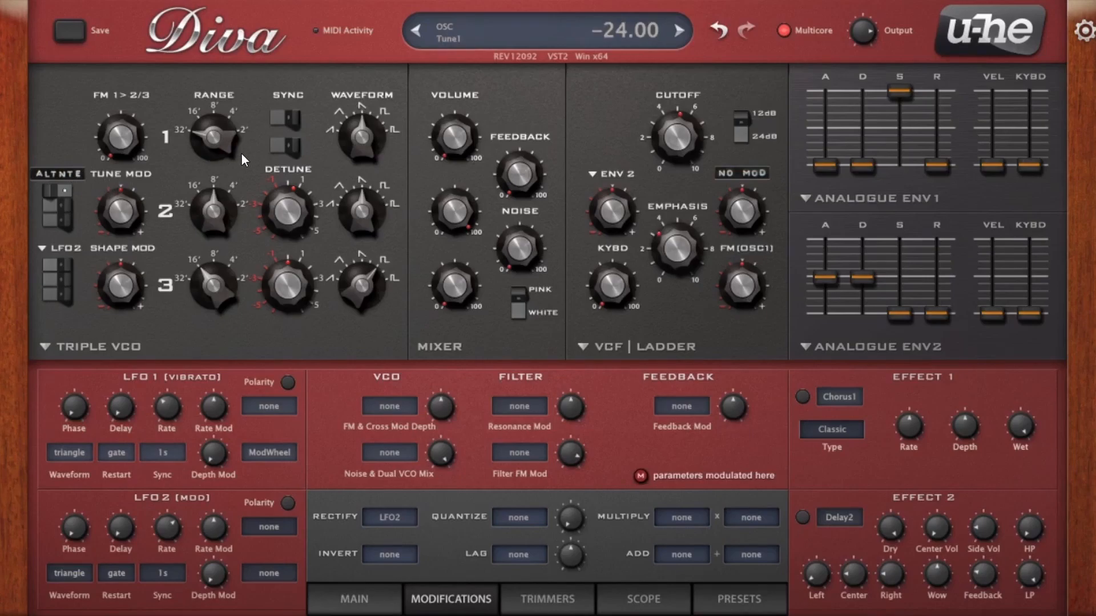
Raise oscillator 1's volume while turning oscillator 2's down, and open the ladder filter's cutoff with less emphasis
drag(471, 153, 482, 27)
drag(457, 211, 477, 435)
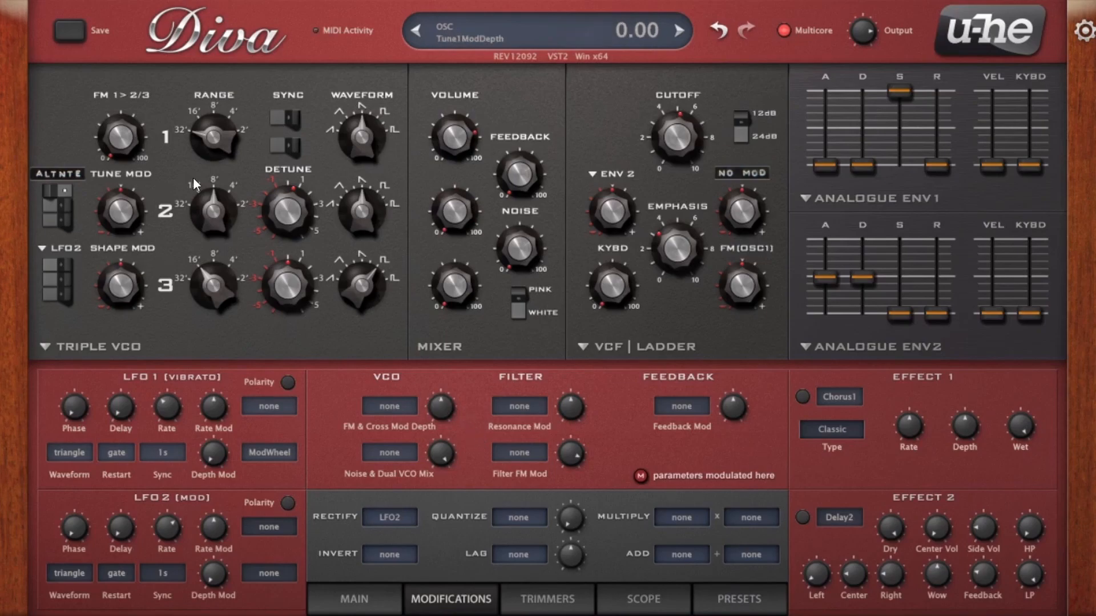
drag(679, 136, 688, 48)
drag(674, 231, 683, 323)
Increase the Tune Mod depth so Alternate shifts the oscillator's pitch
drag(127, 212, 143, 166)
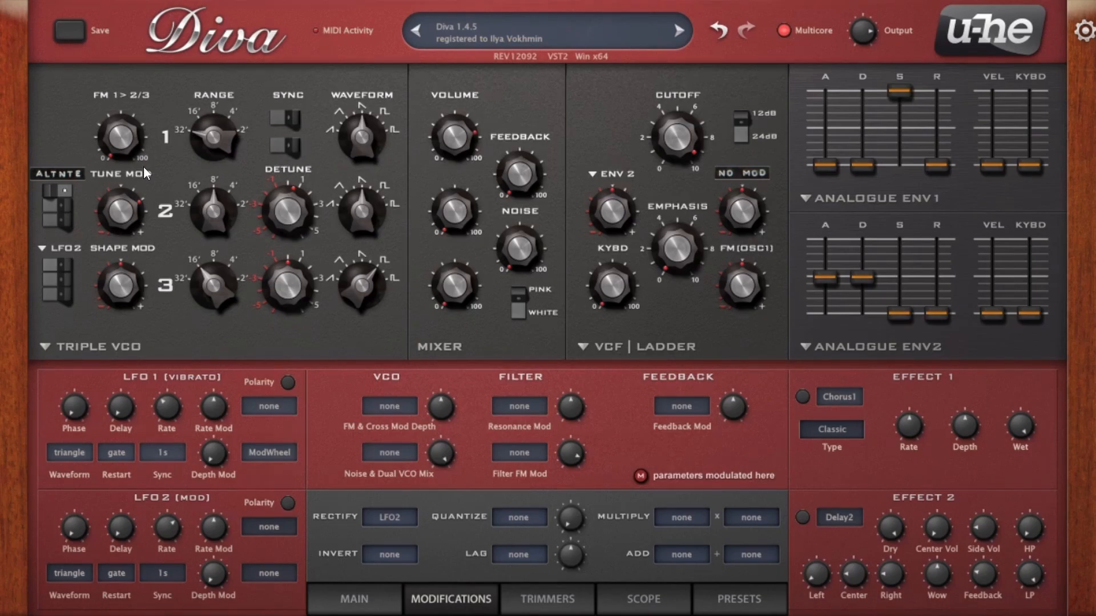
drag(133, 213, 136, 192)
click(390, 516)
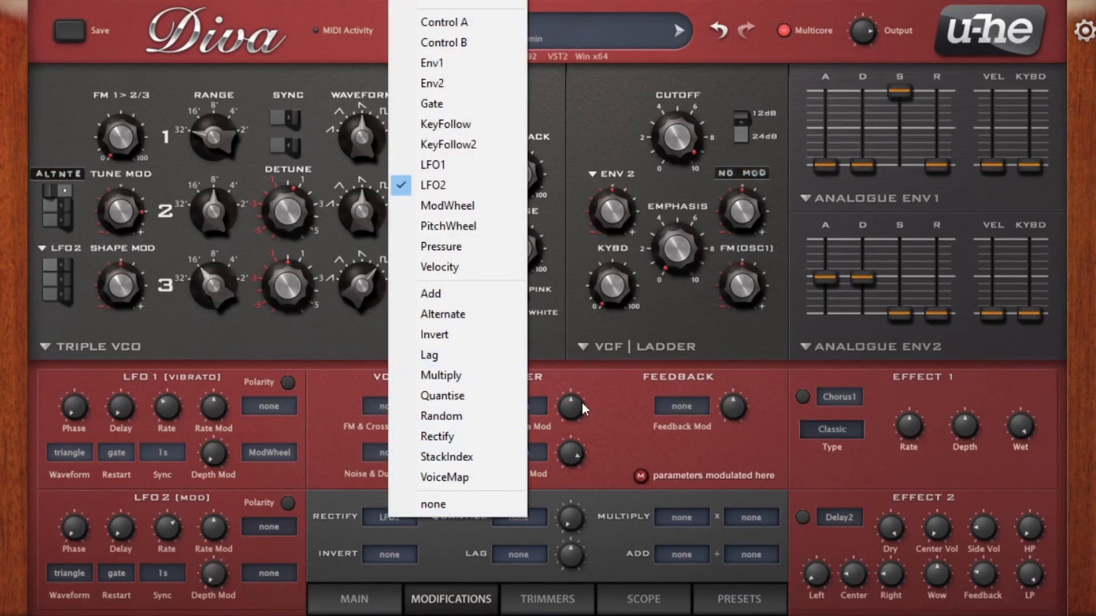
click(717, 426)
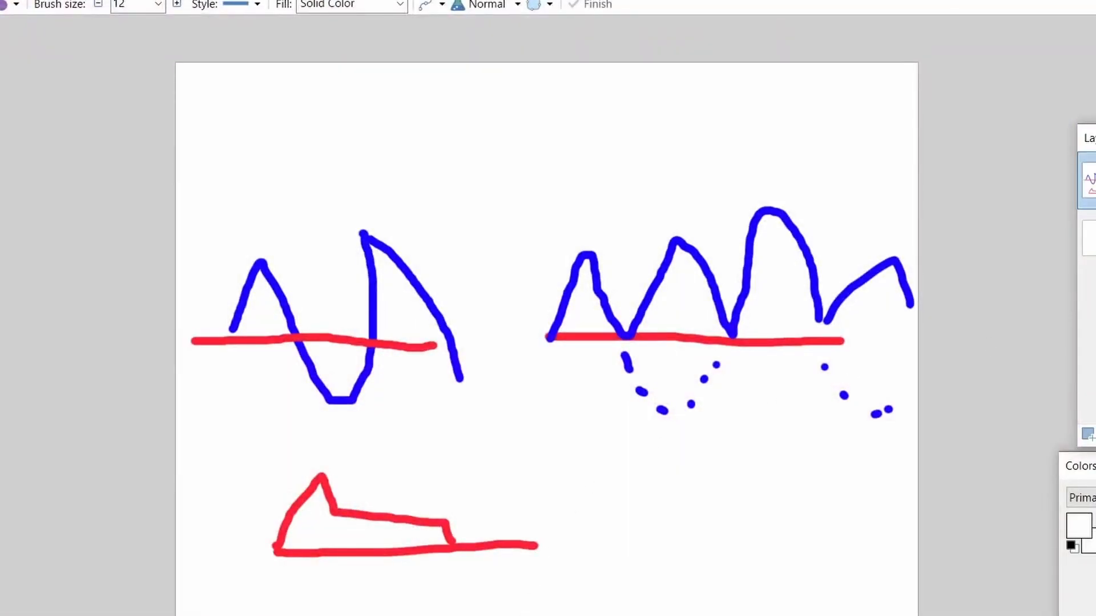
Switch to the paint program, erase all the waveform sketches from the canvas and keep pink as the primary colour
key(ctrl+a)
key(Delete)
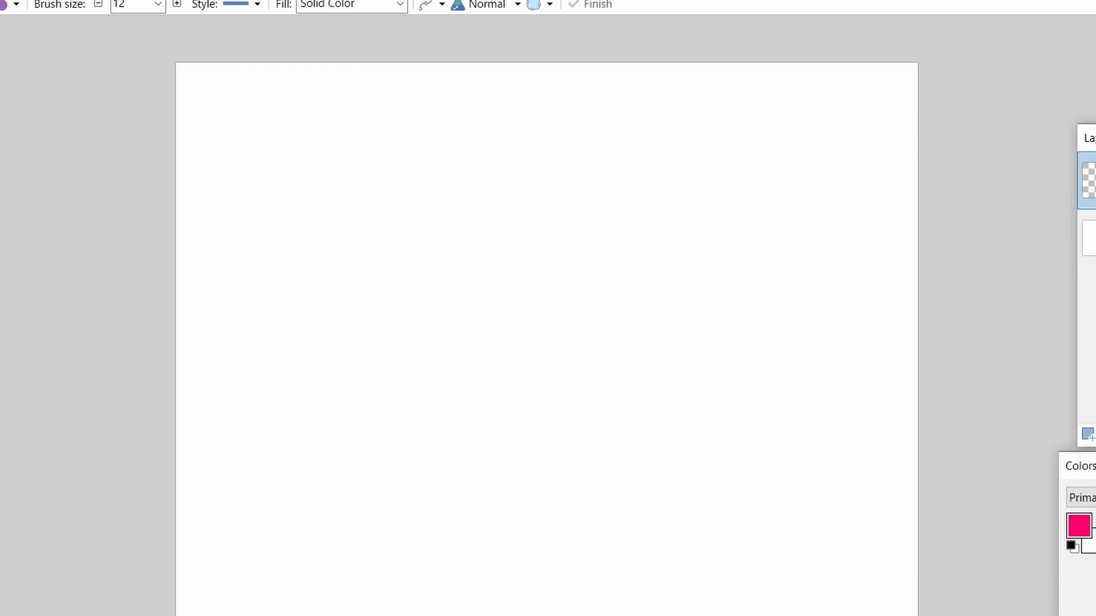
key(x)
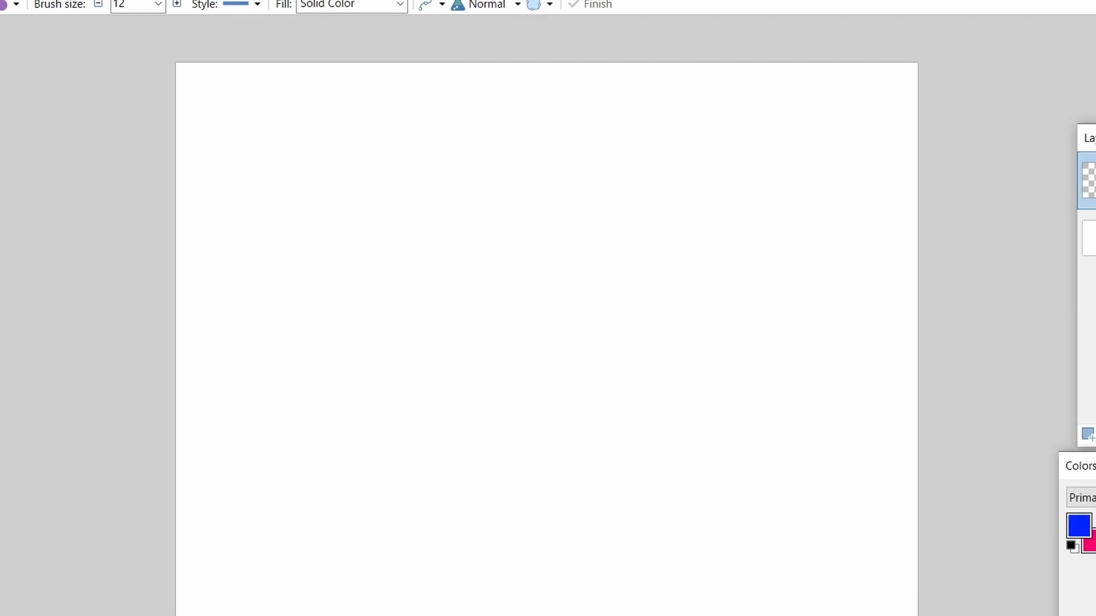
key(x)
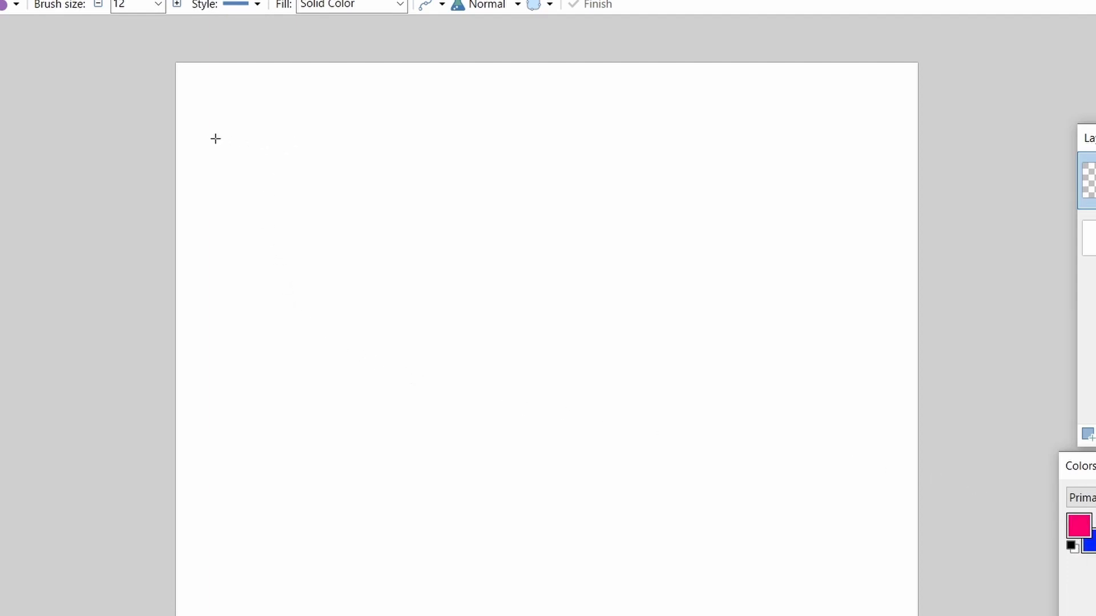
Paint a pink horizontal zero line across the left half of the canvas with the Paintbrush
drag(208, 320, 377, 320)
key(ctrl+z)
key(b)
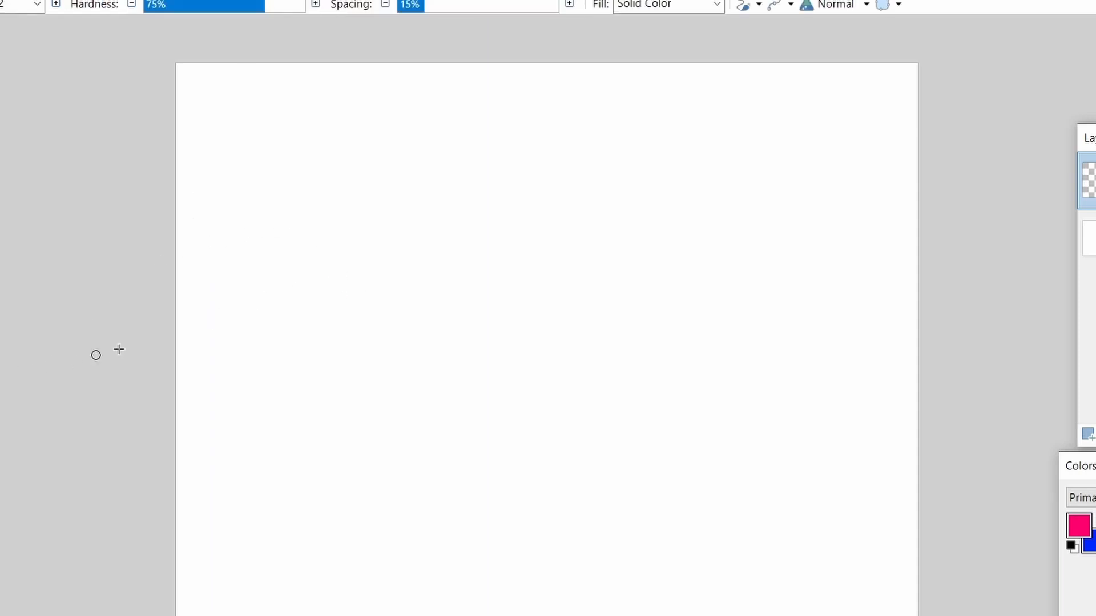
drag(210, 338, 451, 339)
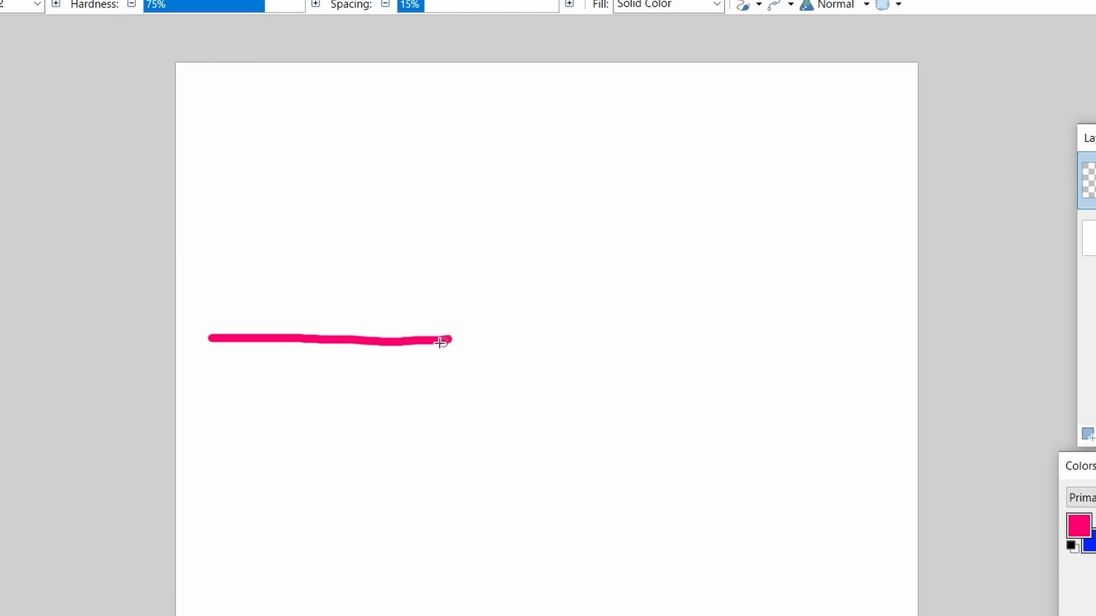
Paint three blue dashes alternating above, below and above the pink line, each marked with a short blue tick
key(x)
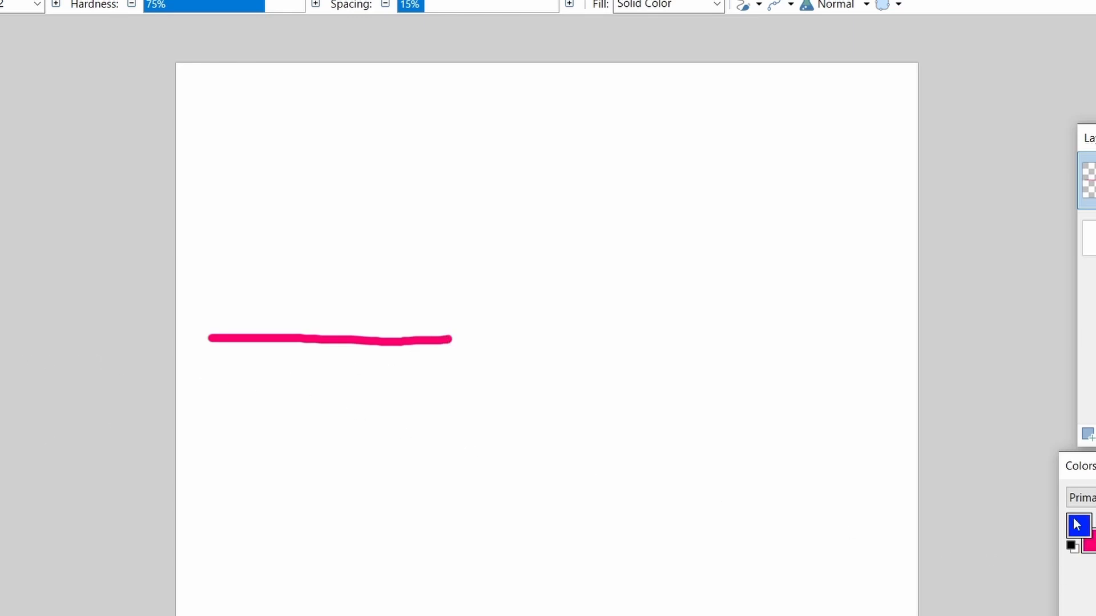
drag(203, 238, 280, 241)
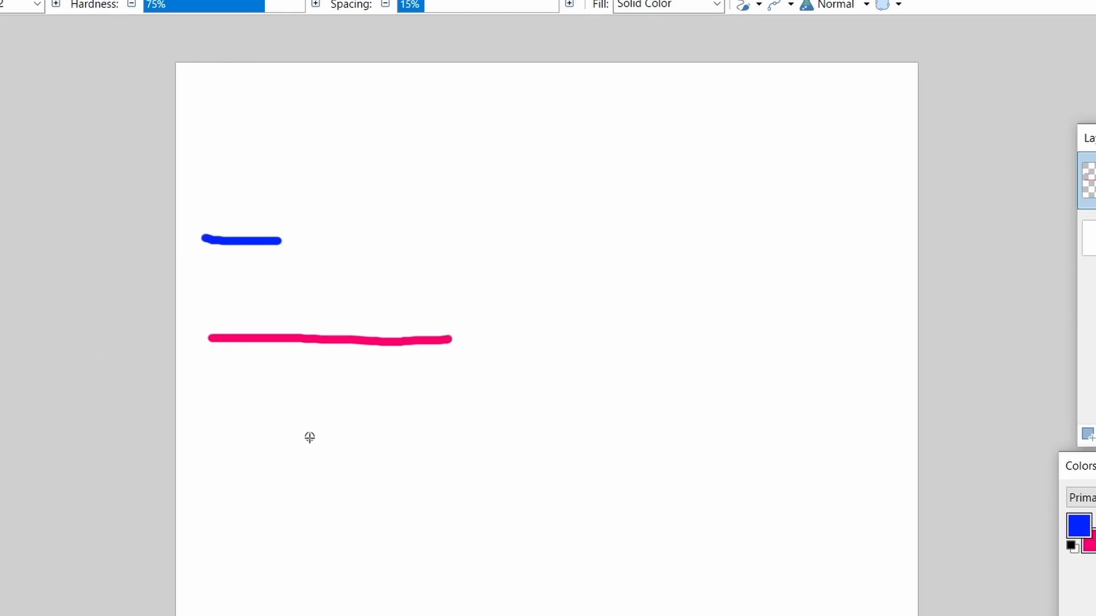
drag(311, 428, 406, 417)
drag(404, 241, 484, 234)
drag(247, 296, 248, 317)
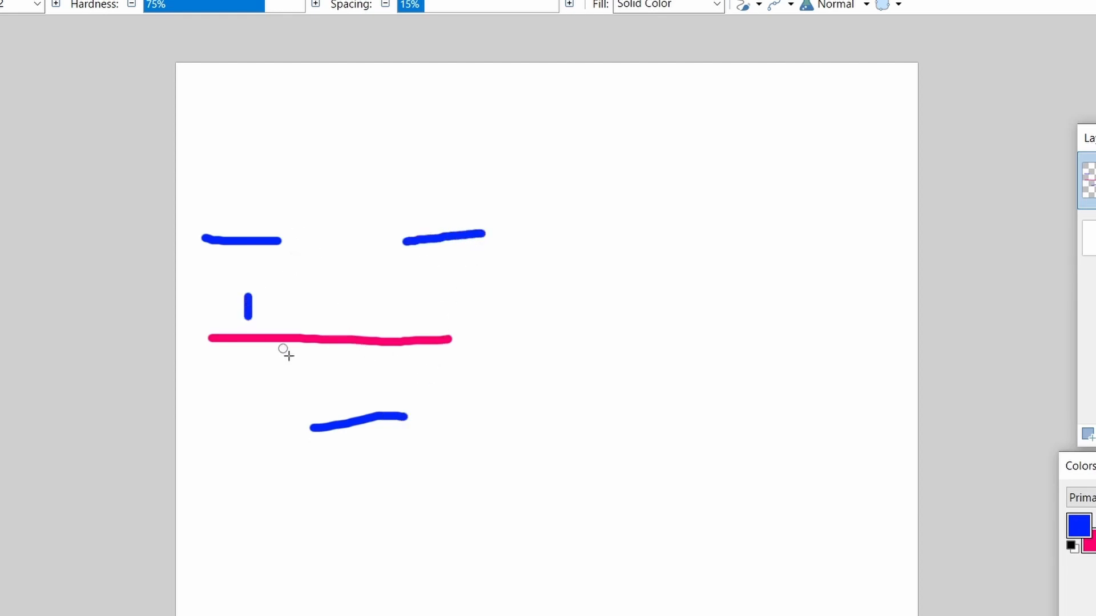
drag(340, 381, 341, 392)
drag(427, 282, 430, 293)
Paint a second pink zero line on the canvas's right half with three blue dashes all above it
click(1090, 519)
mouse_move(547, 341)
mouse_down()
mouse_move(741, 342)
mouse_move(958, 377)
mouse_up()
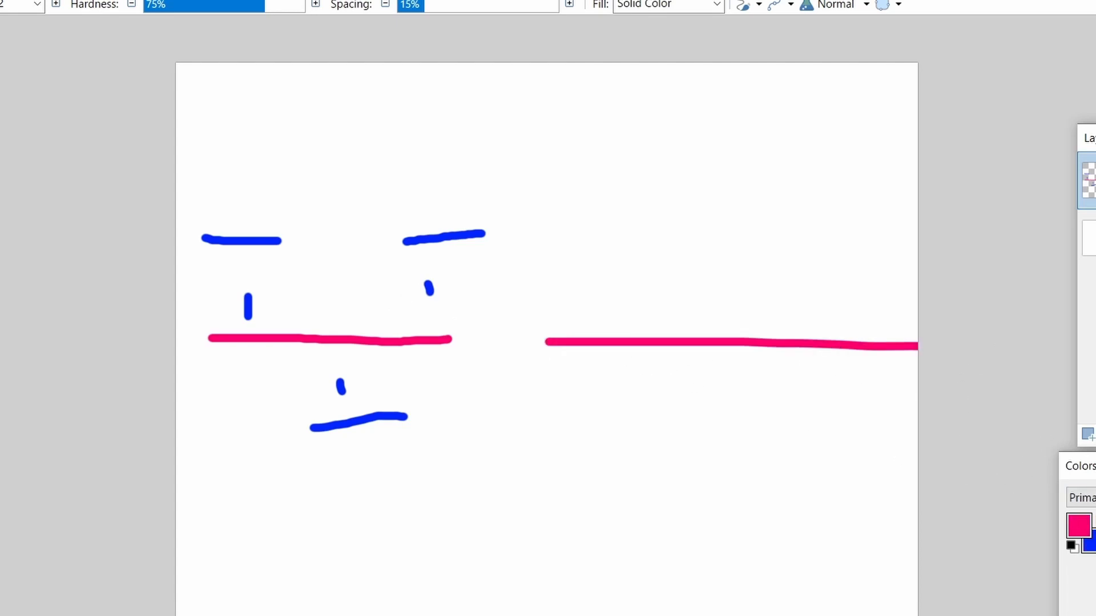
click(1090, 519)
drag(552, 230, 895, 244)
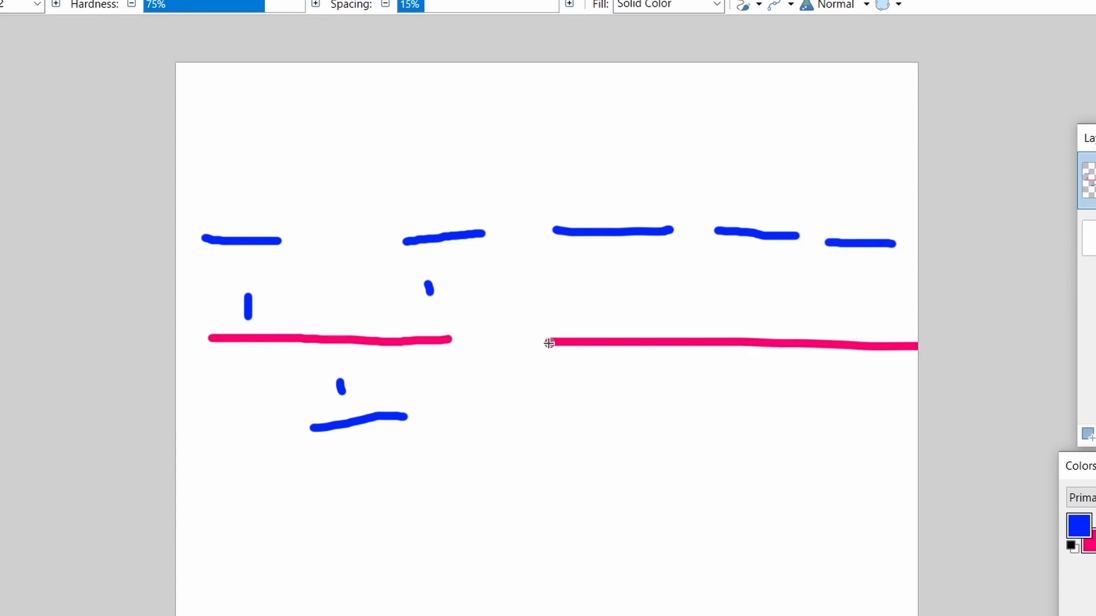
drag(526, 229, 950, 211)
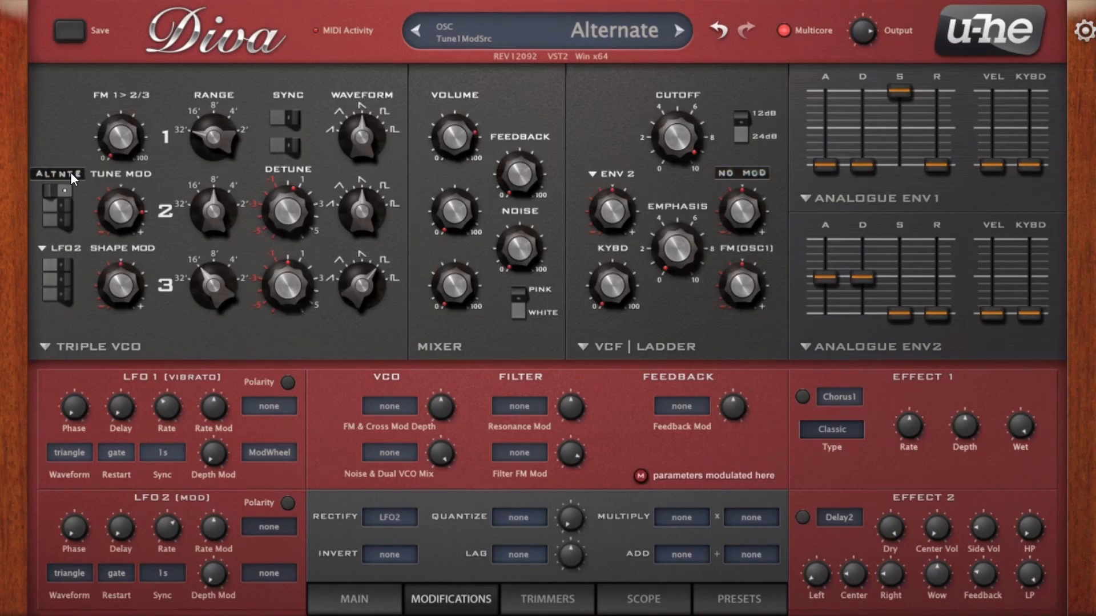
Back in Diva, feed Alternate into the Rectify processor and use Rectify as the Tune Mod source with a depth of 4.20
click(385, 516)
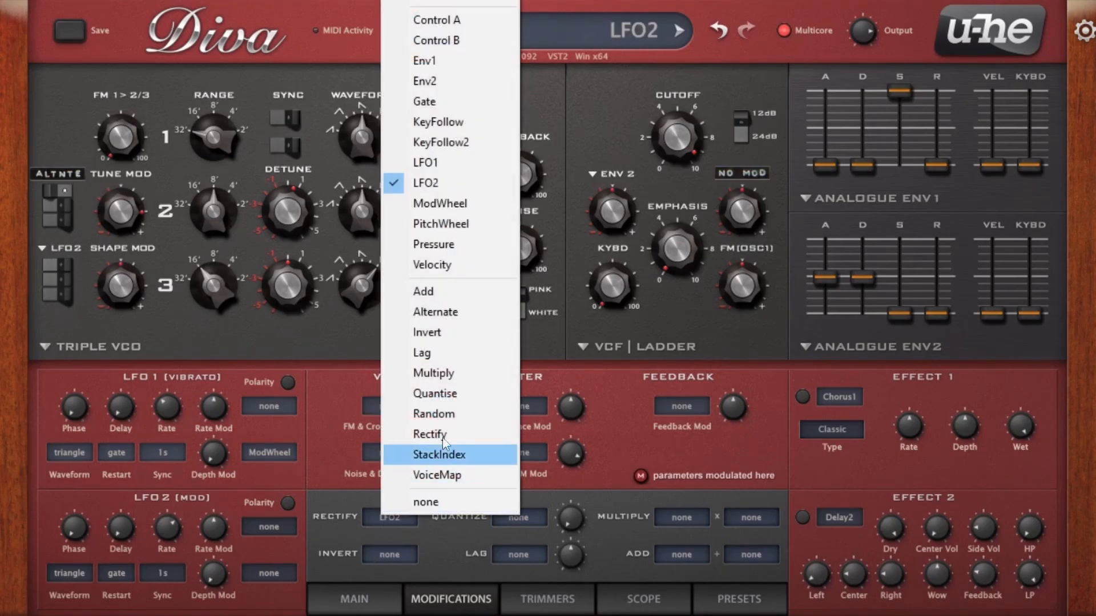
click(447, 314)
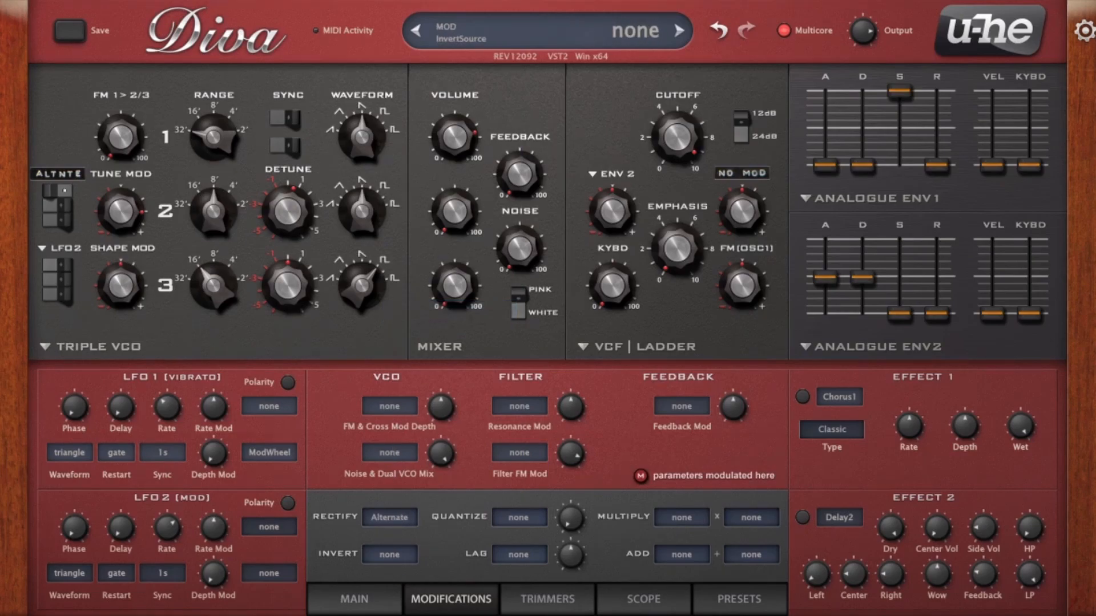
click(53, 174)
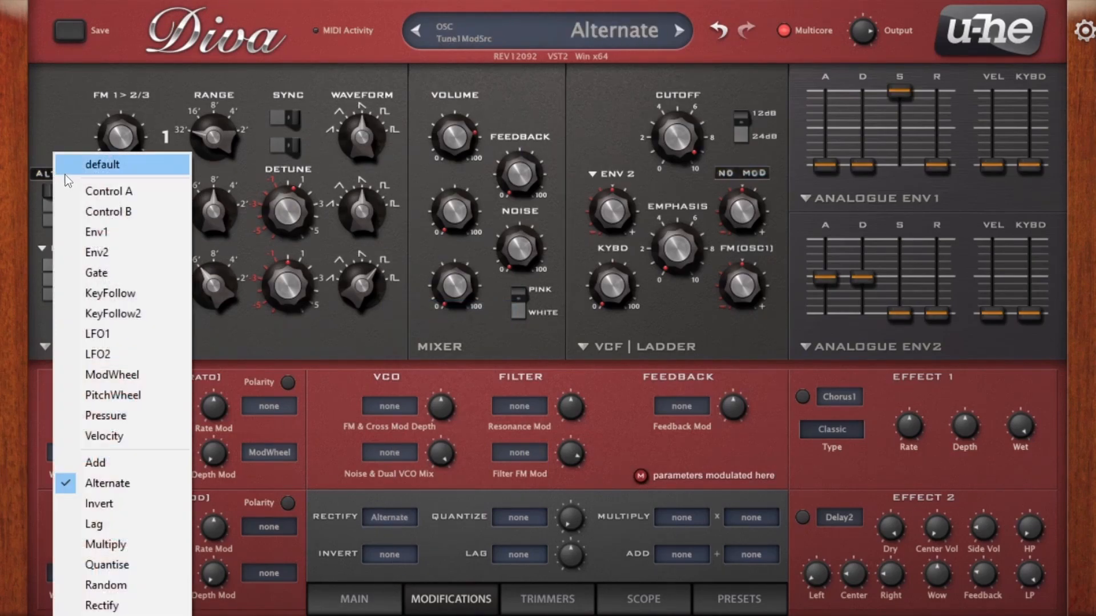
click(131, 607)
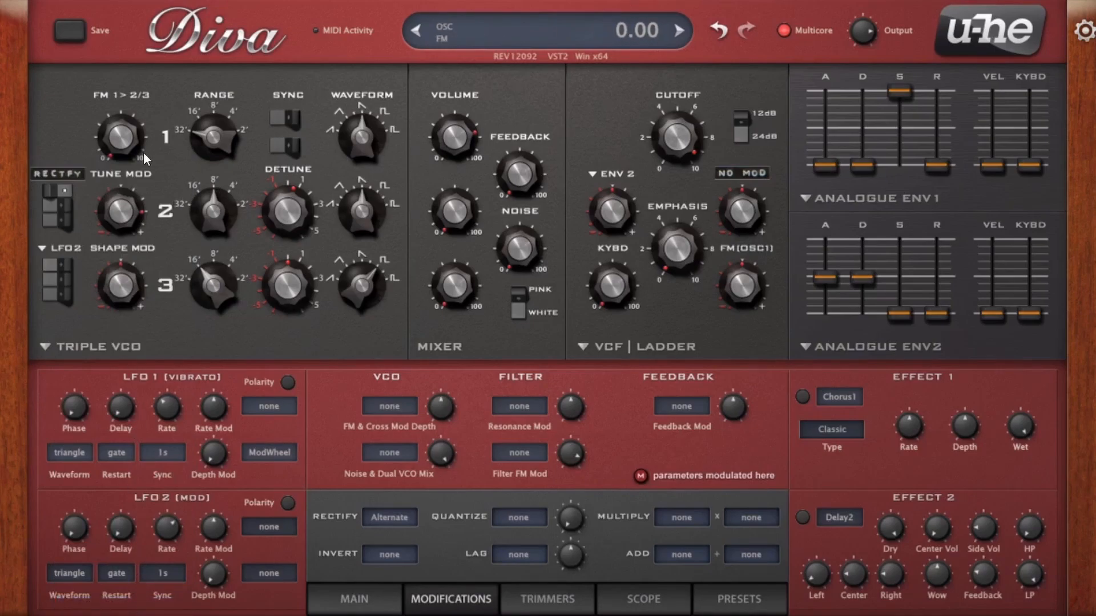
mouse_move(127, 210)
mouse_down()
mouse_move(129, 259)
mouse_move(121, 228)
mouse_up()
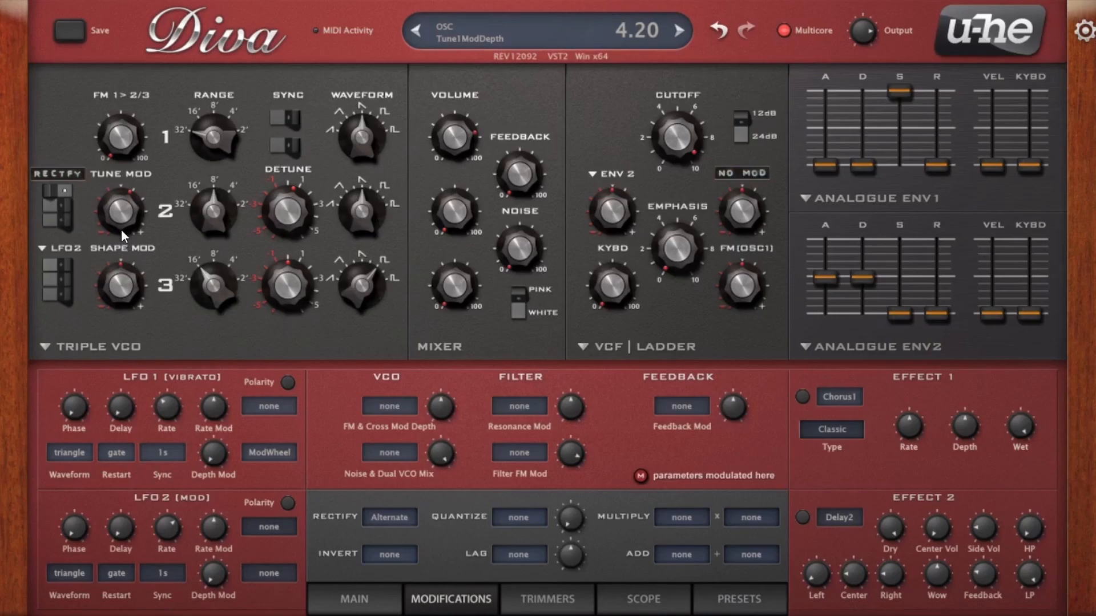
Set the Tune Mod depth to 14.60 and raise oscillator 1's mixer volume and its FM amount to oscillators 2 and 3
drag(121, 228, 134, 192)
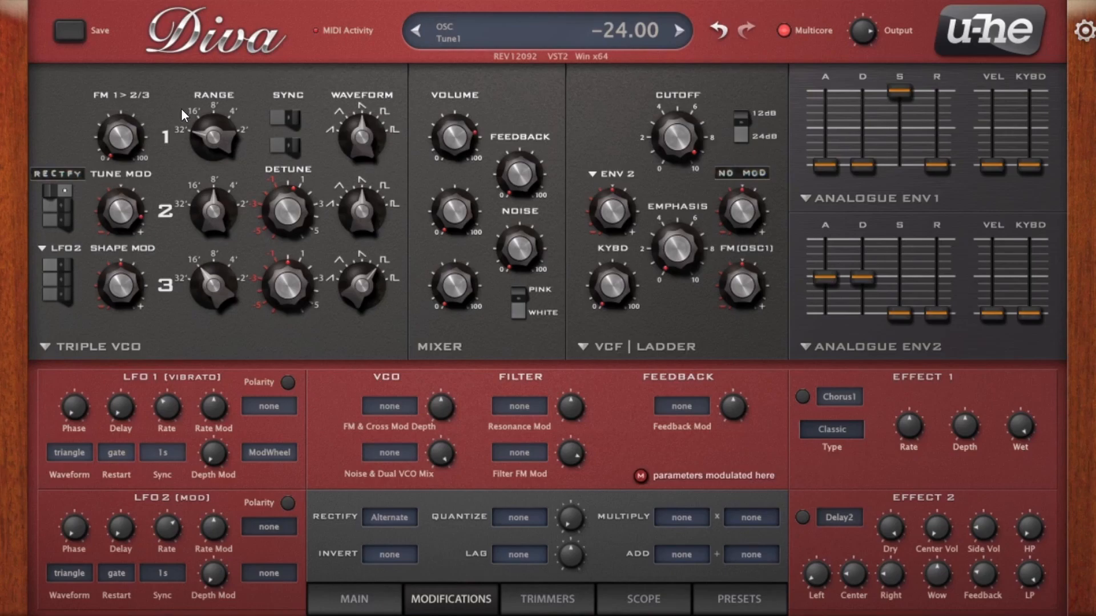
mouse_move(124, 223)
mouse_down()
mouse_move(134, 280)
mouse_move(145, 240)
mouse_move(125, 214)
mouse_up()
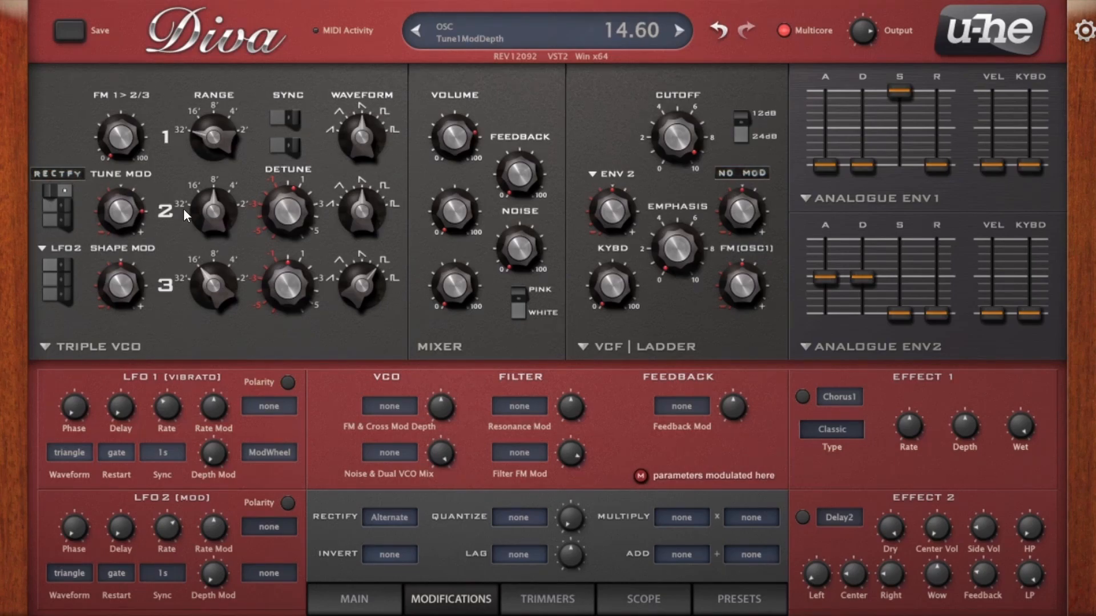
drag(471, 149, 464, 90)
drag(129, 146, 137, 36)
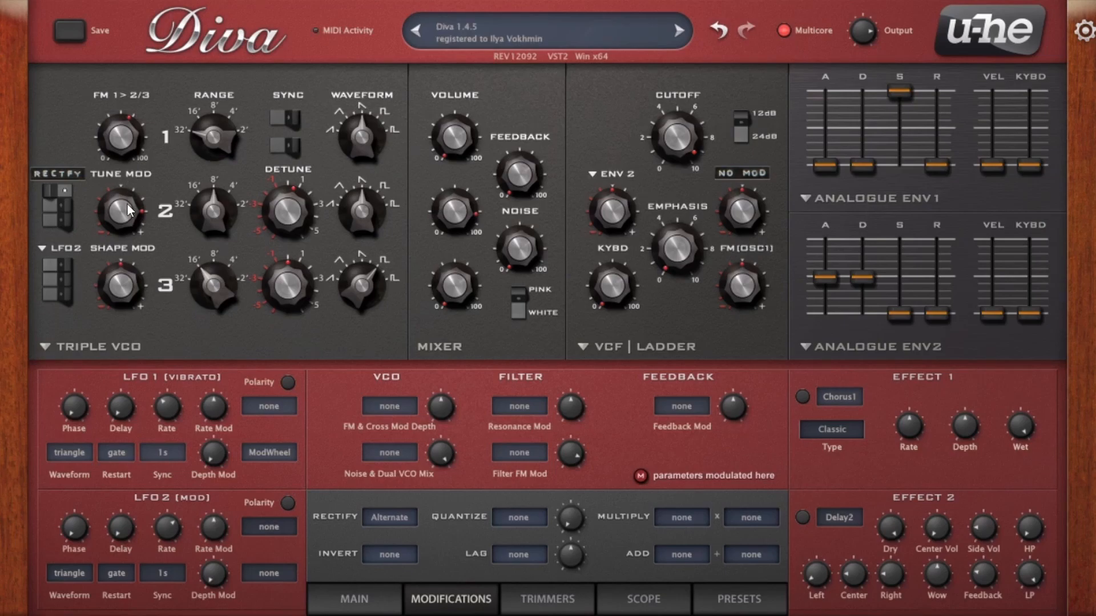
Try the Tune Mod depth at 2.00 and then near its positive maximum
drag(147, 170, 139, 246)
drag(139, 225, 136, 263)
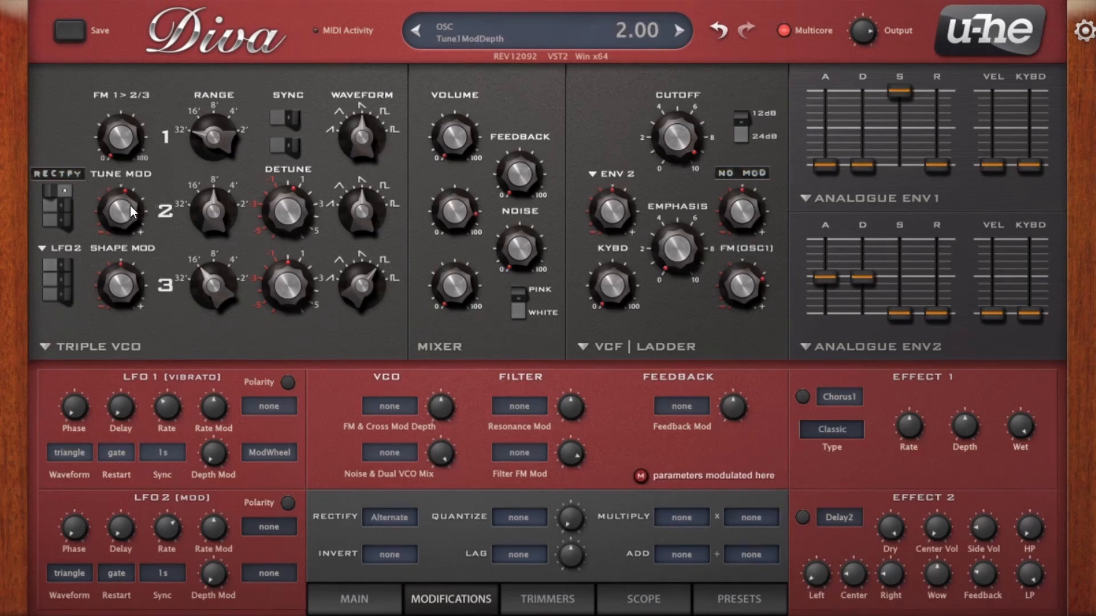
drag(131, 204, 214, 17)
drag(125, 231, 124, 167)
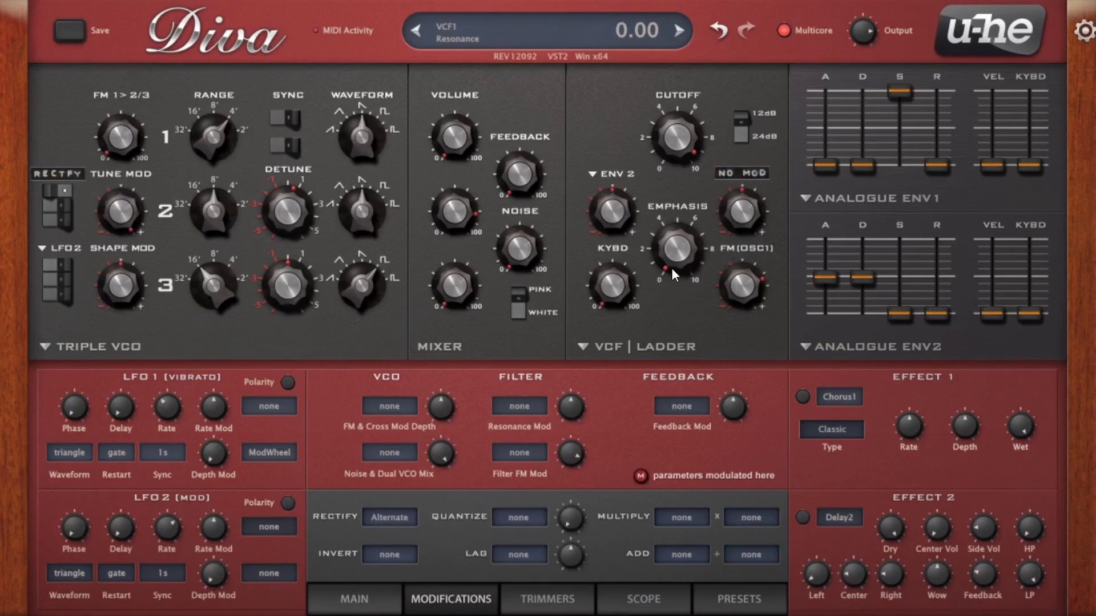
Lower the filter cutoff to mid-range with Emphasis turned up, and try Tune Mod depths around -1.60
drag(676, 105, 687, 275)
drag(126, 221, 130, 337)
drag(675, 141, 660, 95)
drag(130, 233, 152, 266)
drag(704, 267, 704, 255)
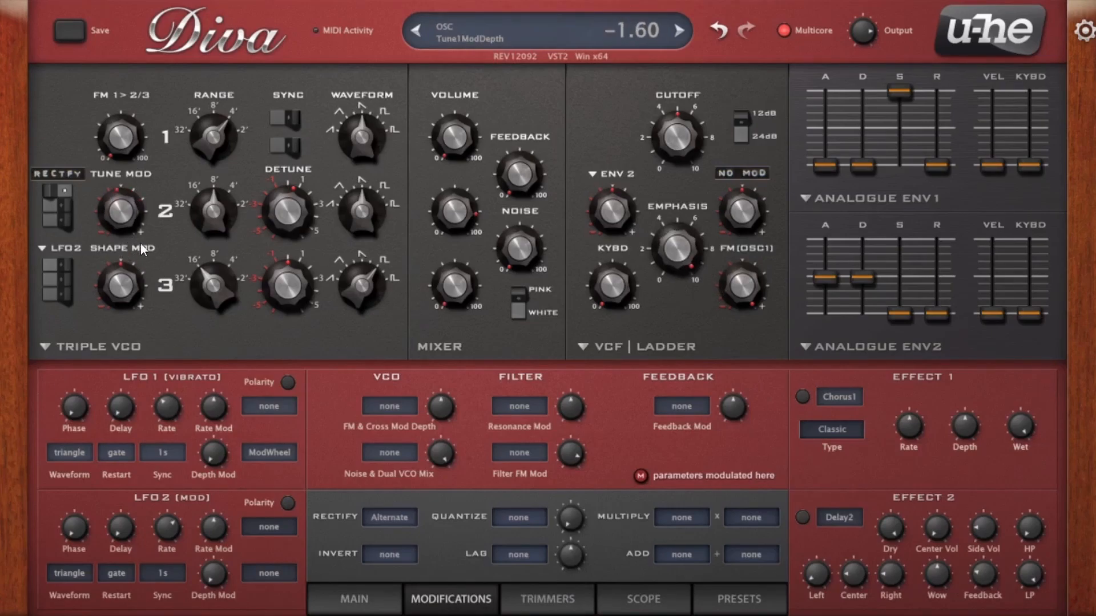
mouse_move(151, 271)
mouse_down()
mouse_move(146, 174)
mouse_move(152, 263)
mouse_up()
drag(129, 208, 135, 167)
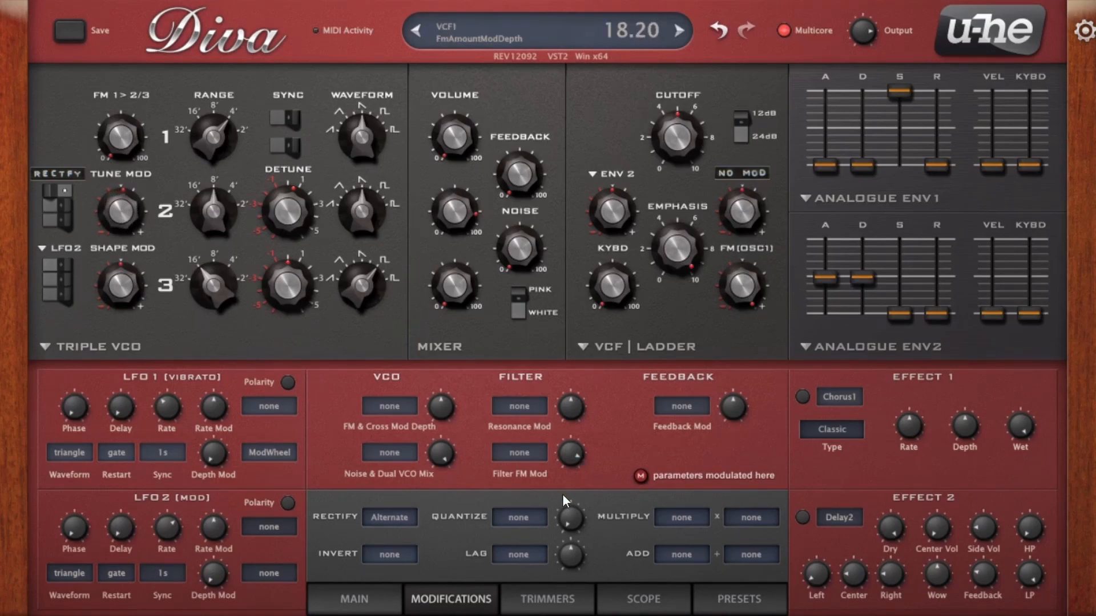
Set the Multiply processor to Rectify x LFO2 and modulate LFO2's depth with ModWheel at 100
click(688, 521)
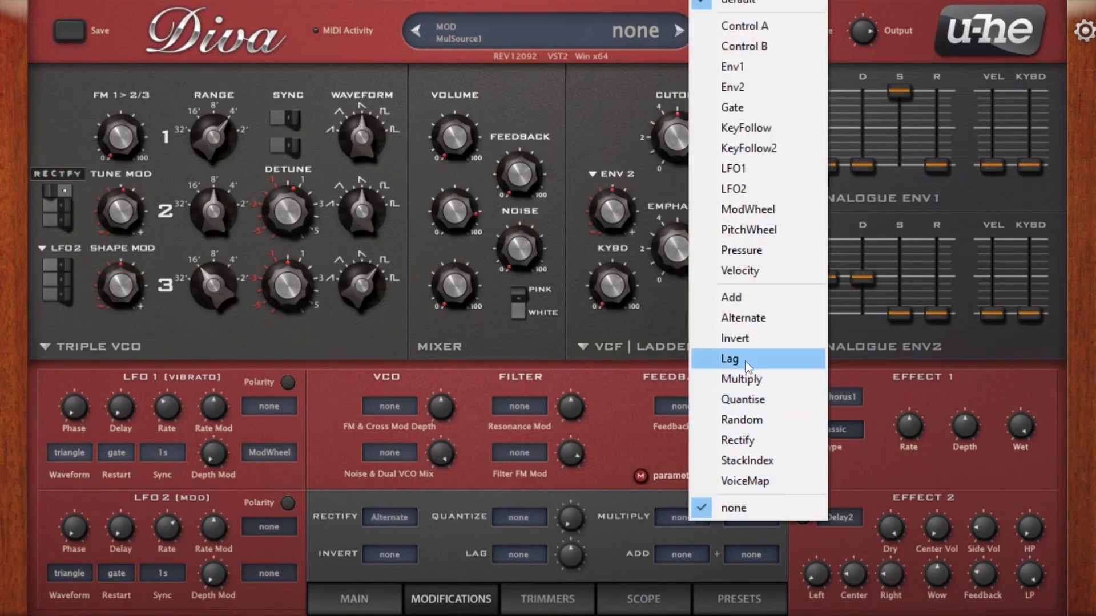
click(747, 442)
click(739, 519)
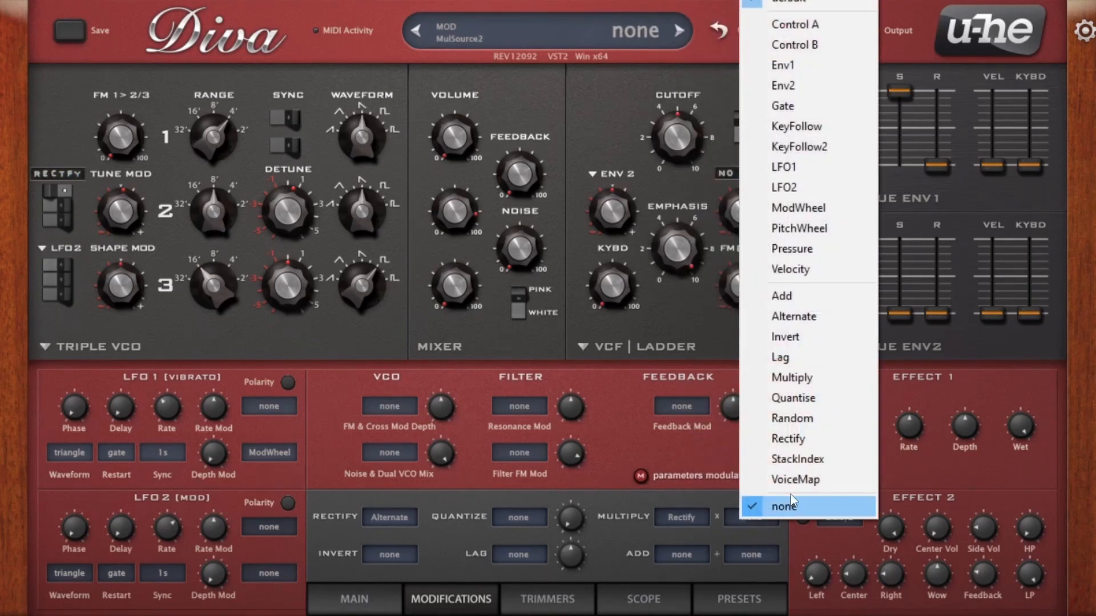
click(824, 183)
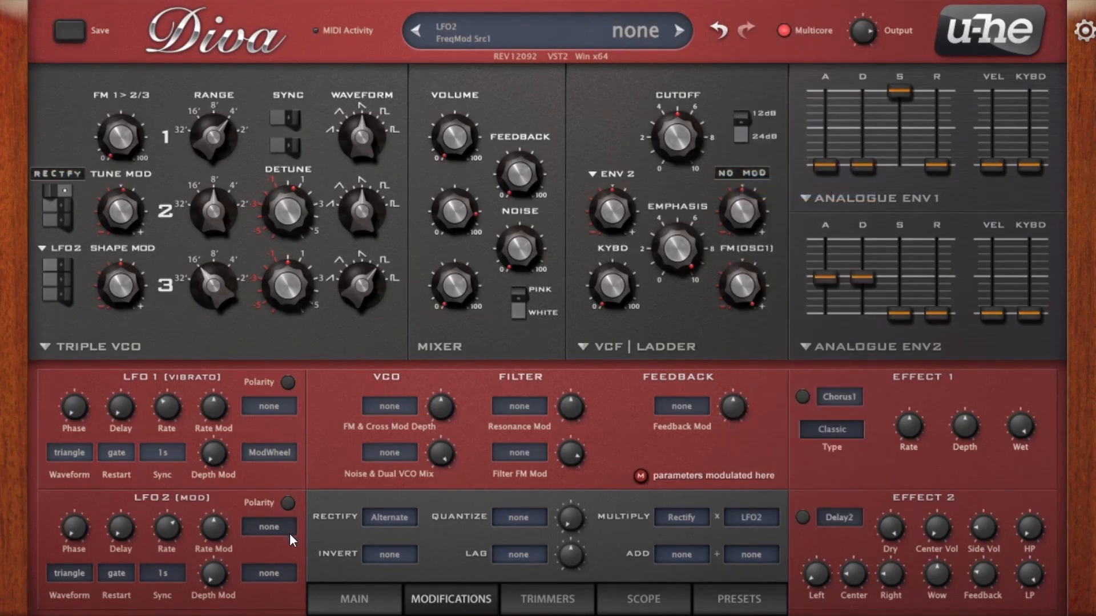
click(268, 573)
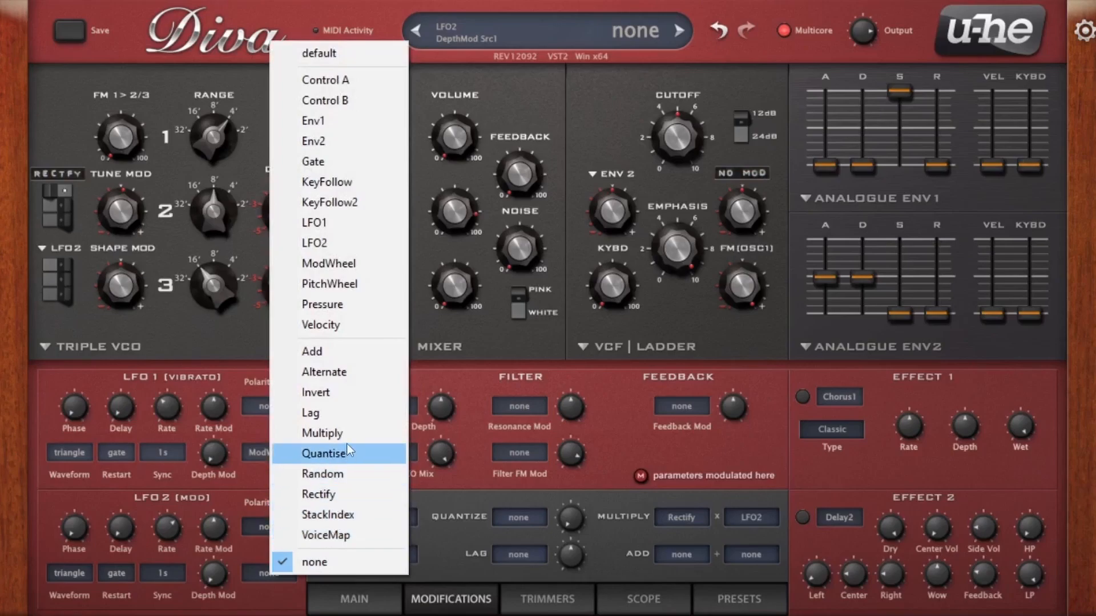
click(362, 260)
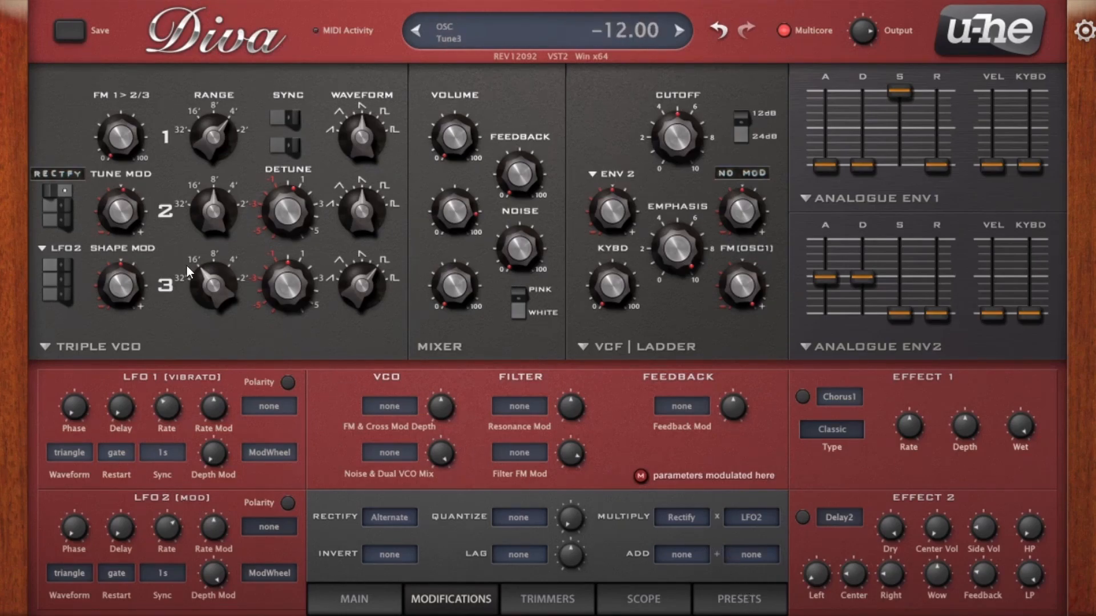
Use Multiply as the Tune Mod source, raise its depth to 7.40 and beyond, and slow down LFO2's rate
click(44, 170)
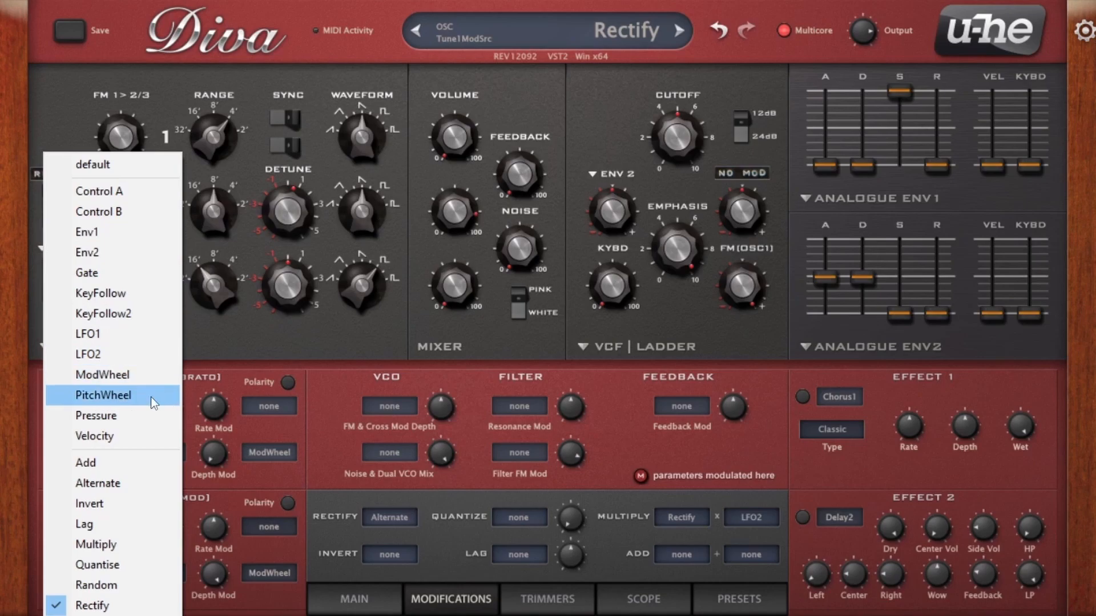
click(120, 551)
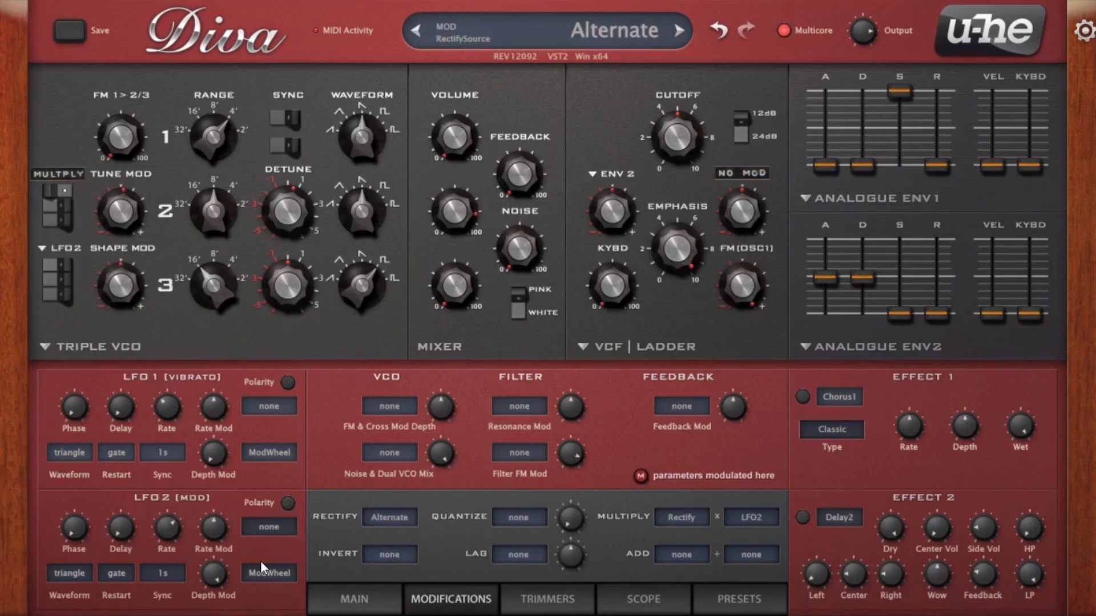
drag(115, 210, 124, 182)
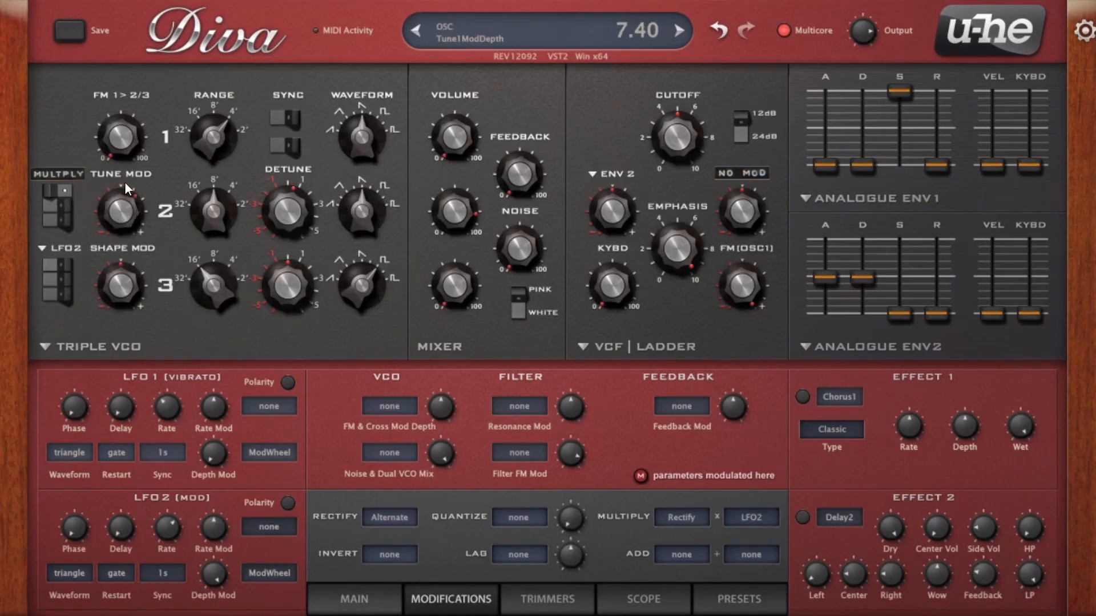
drag(166, 547, 173, 539)
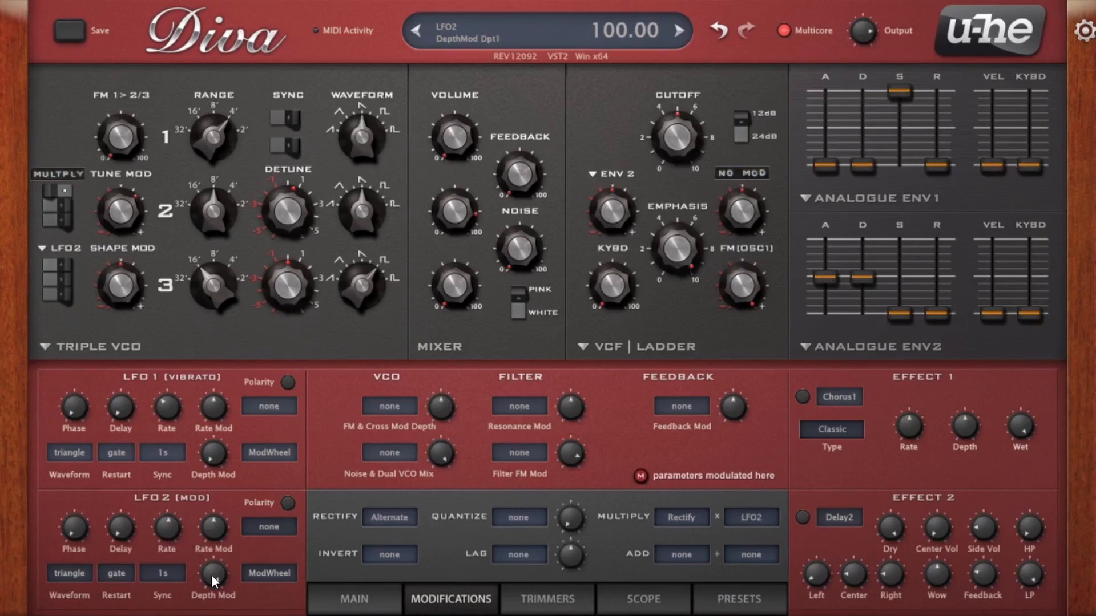
drag(133, 217, 136, 201)
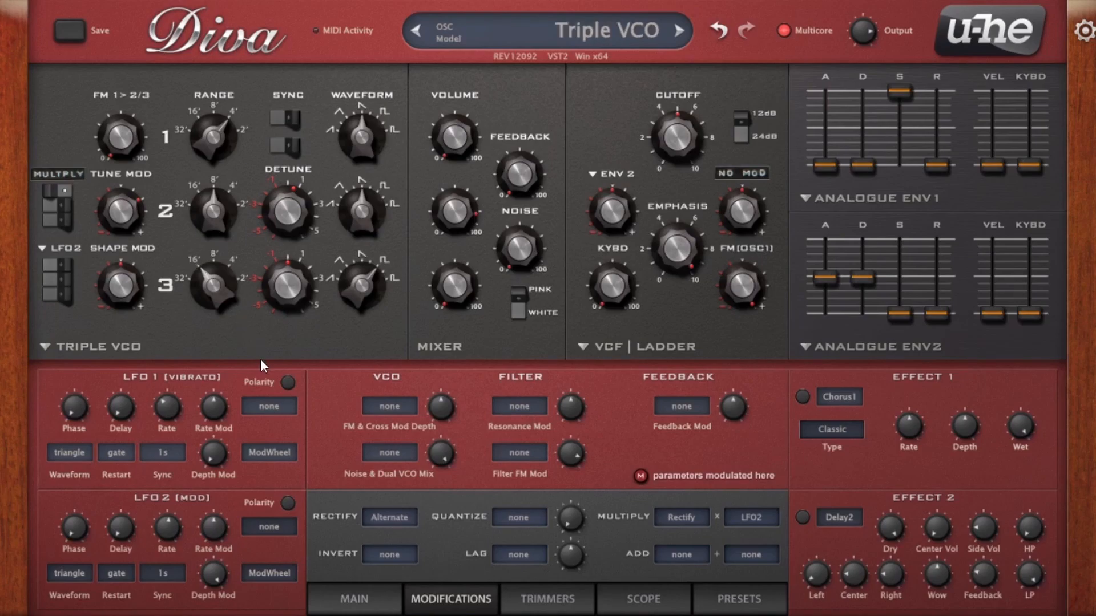
Feed Multiply into both inputs of the Add processor and use Add as the Tune Mod source
click(682, 555)
click(613, 482)
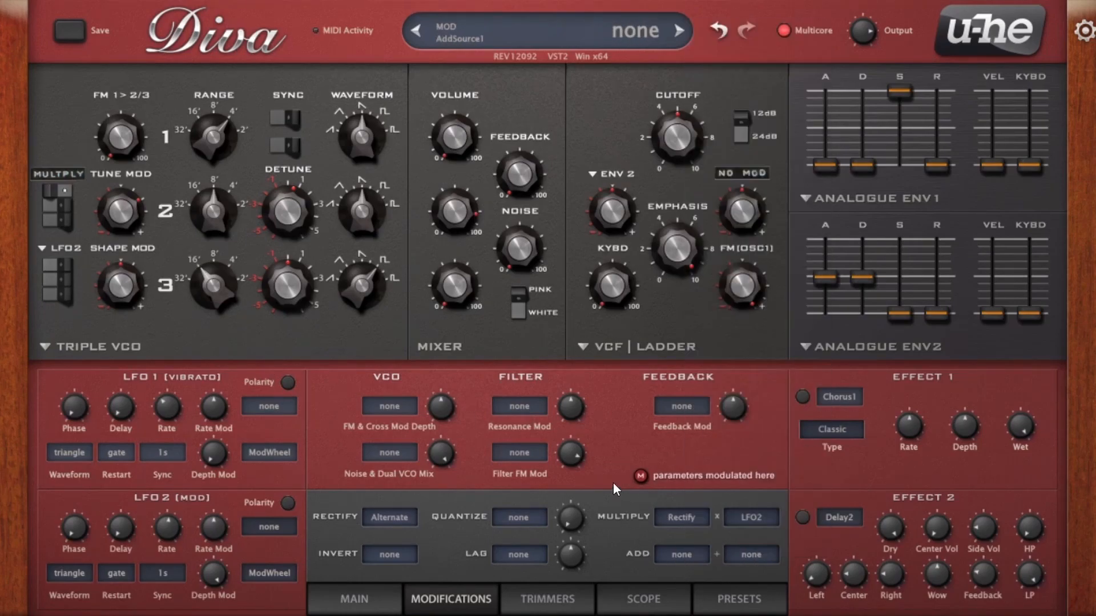
click(680, 556)
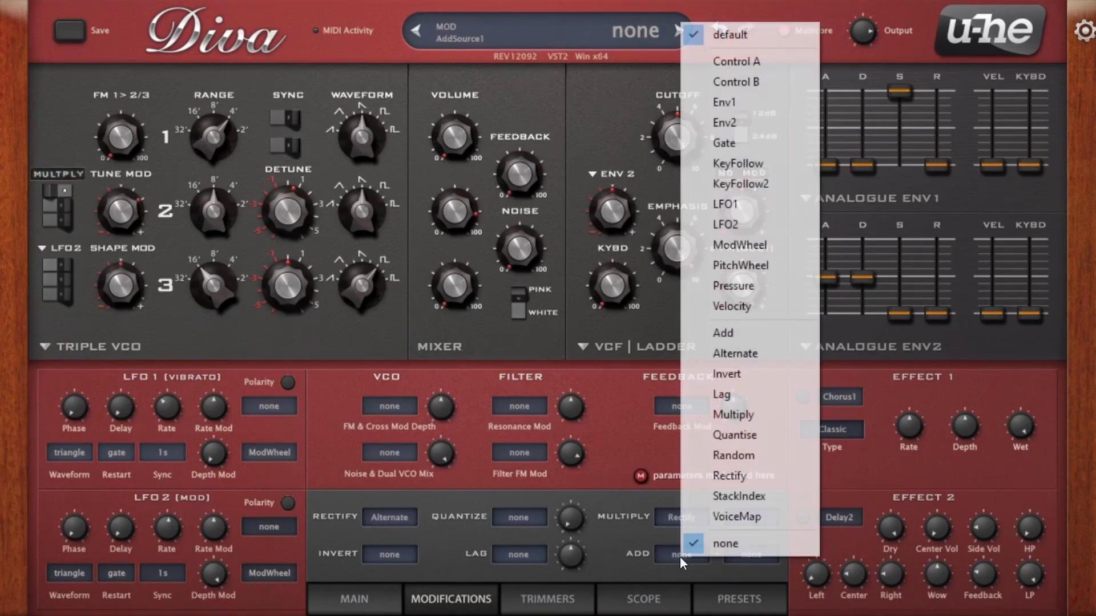
click(756, 427)
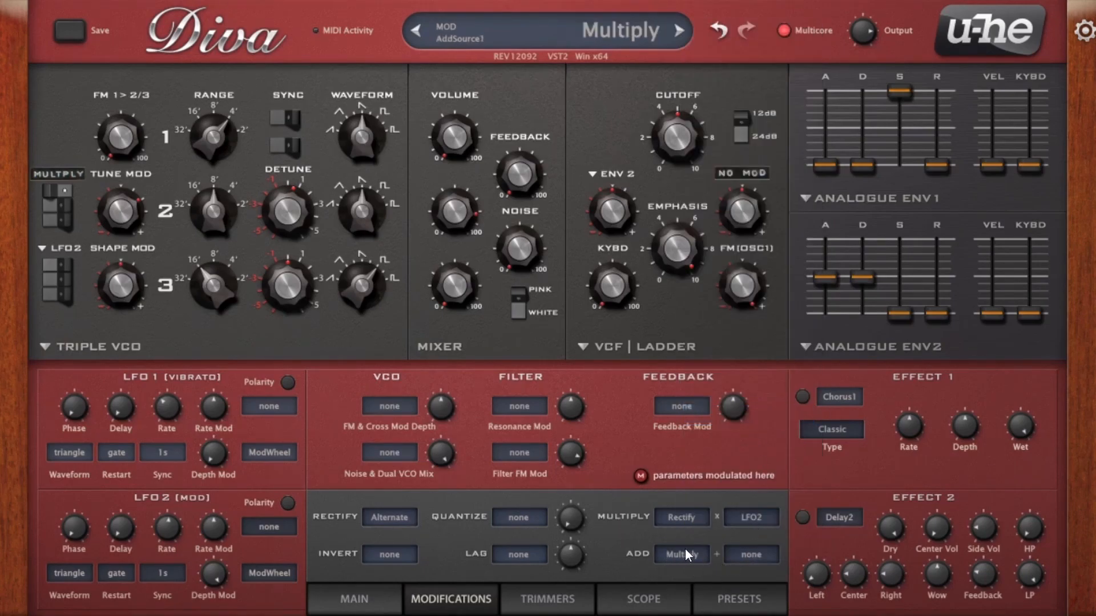
click(753, 554)
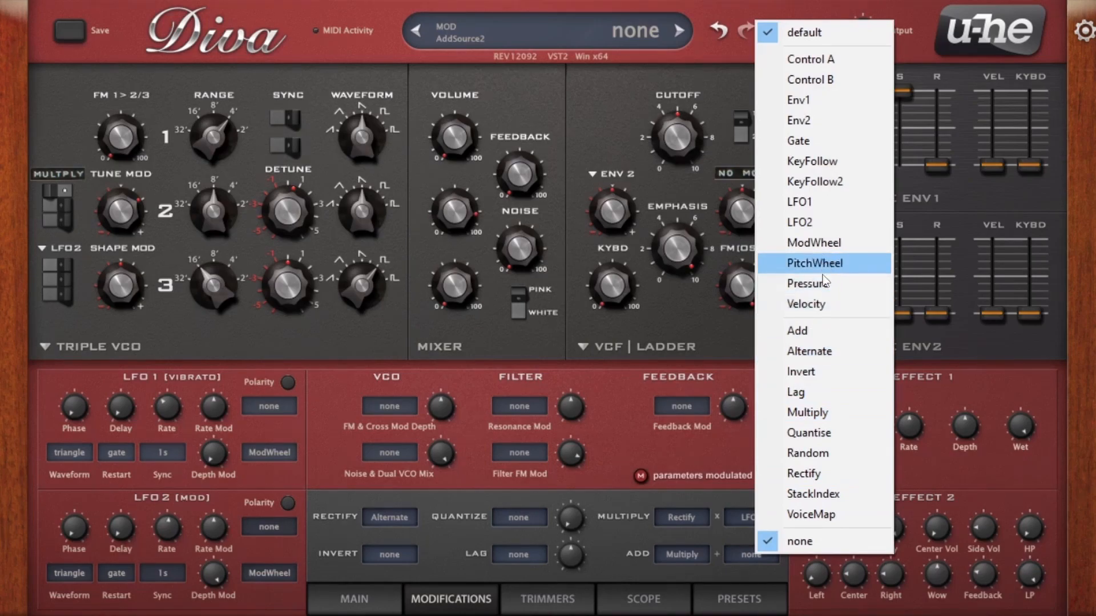
click(816, 412)
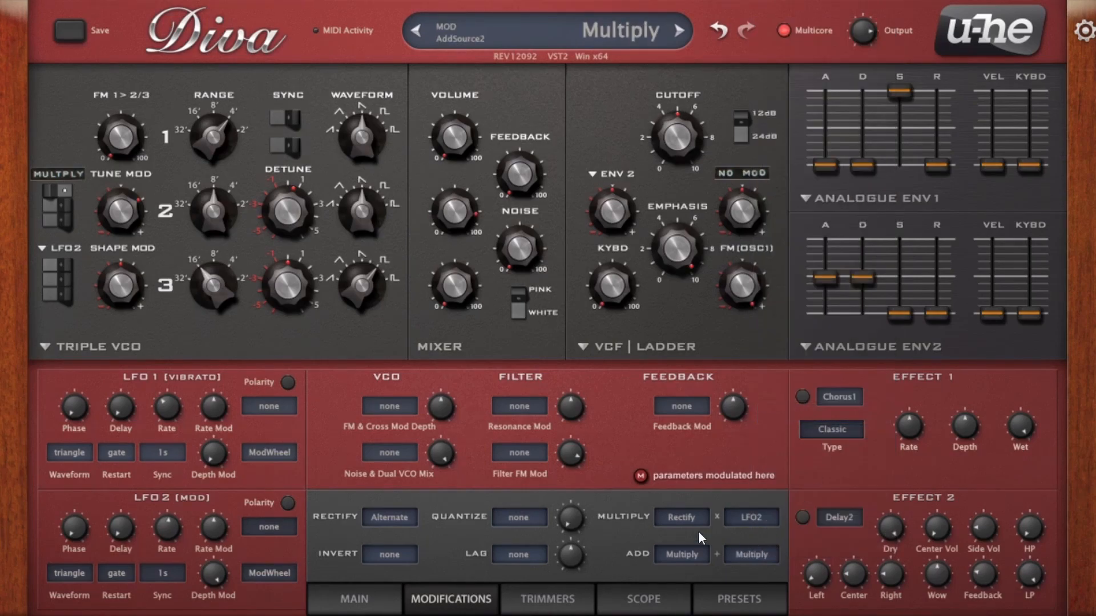
click(54, 173)
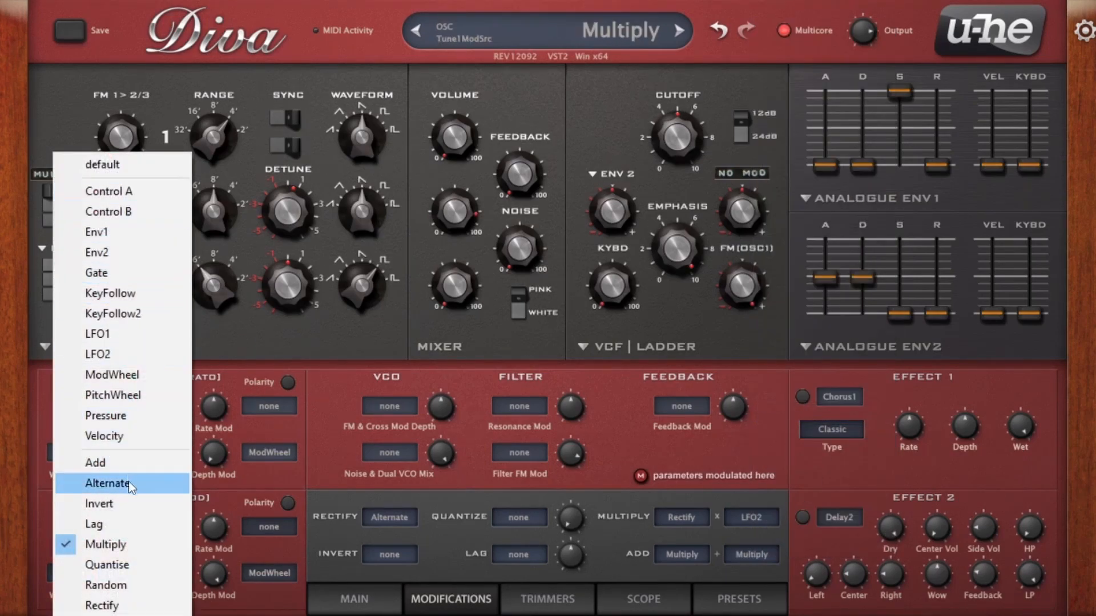
click(111, 463)
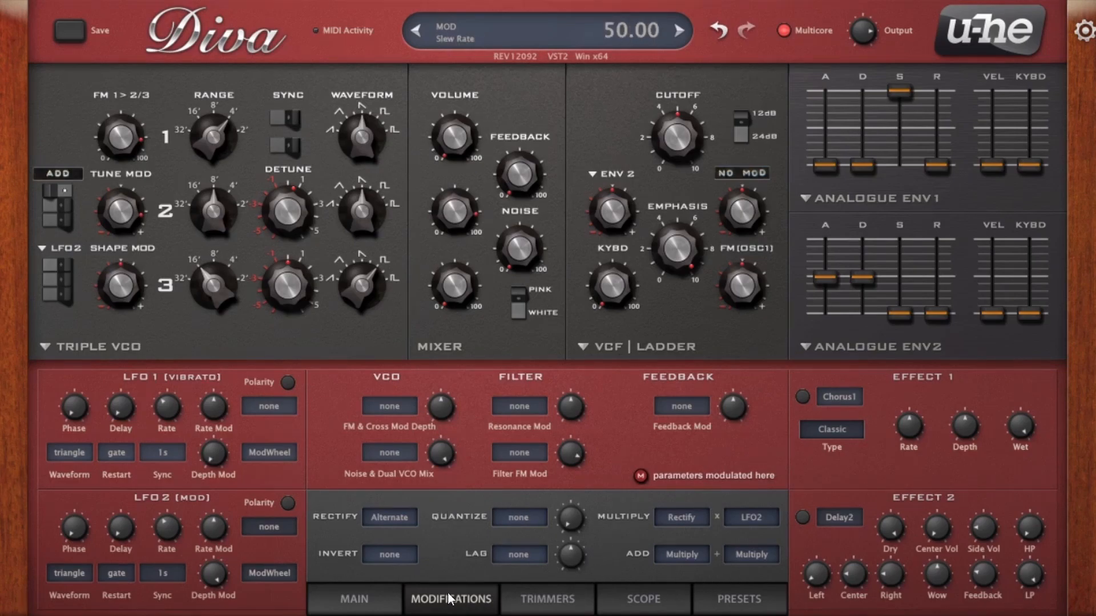
Reset the Rectify, Multiply and Add inputs and the Tune Mod source to none
click(389, 519)
click(482, 515)
click(676, 522)
click(745, 519)
click(667, 555)
click(707, 542)
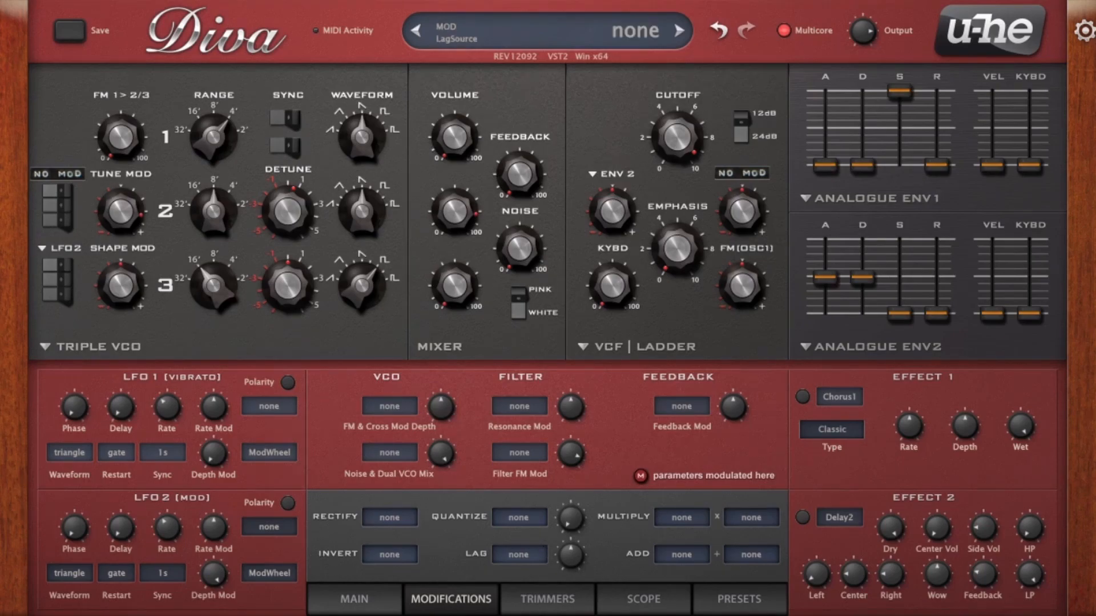
Switch to paint.net, clear the whole canvas and paint a horizontal pink zero line across its middle
click(506, 614)
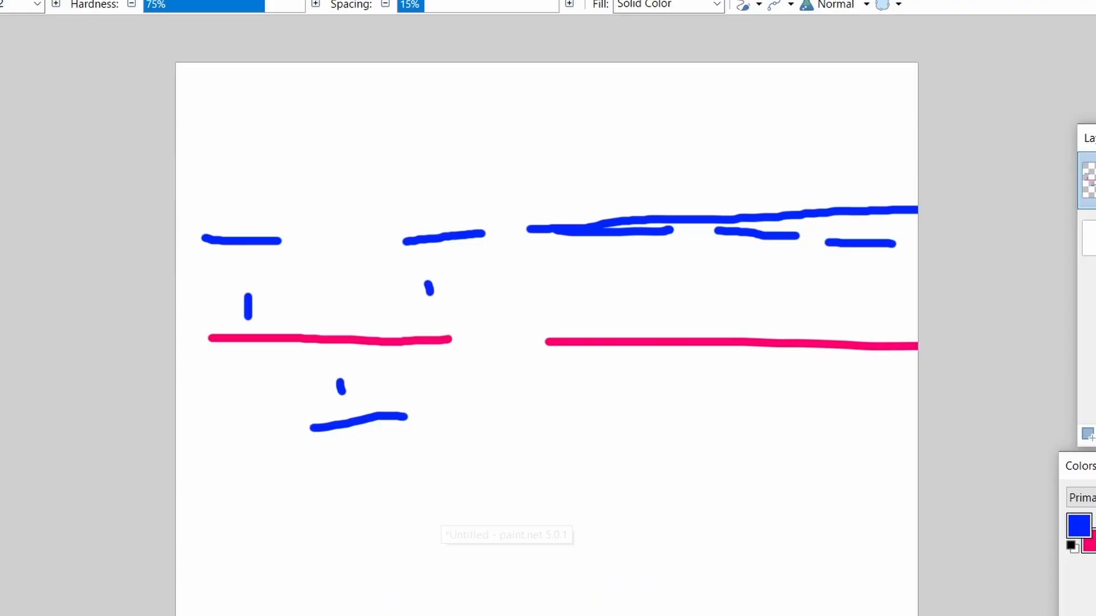
key(ctrl+a)
key(Delete)
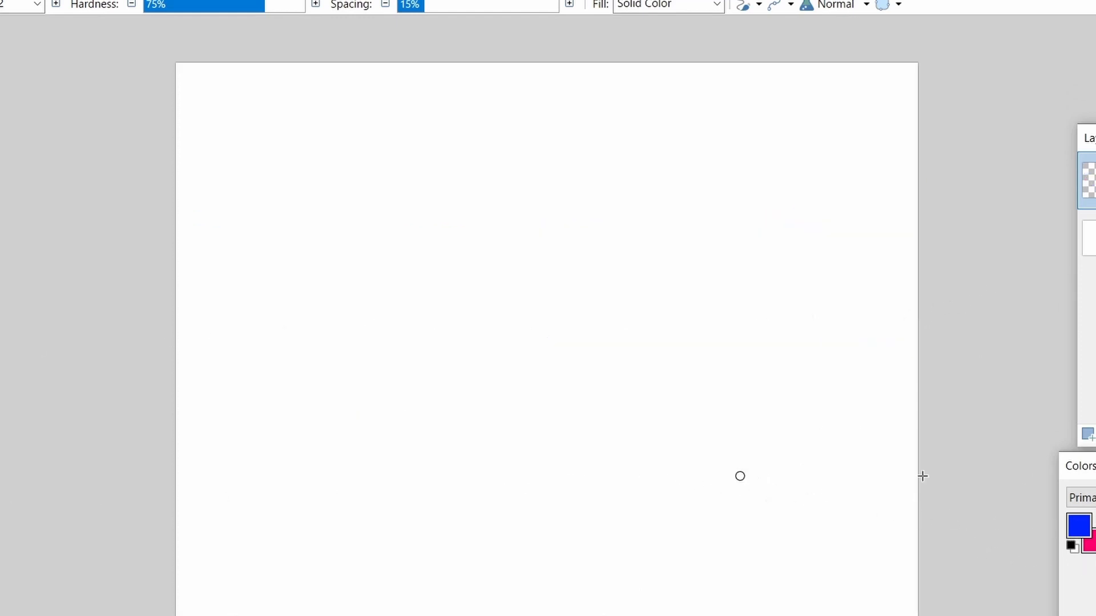
click(1095, 521)
drag(224, 379, 761, 371)
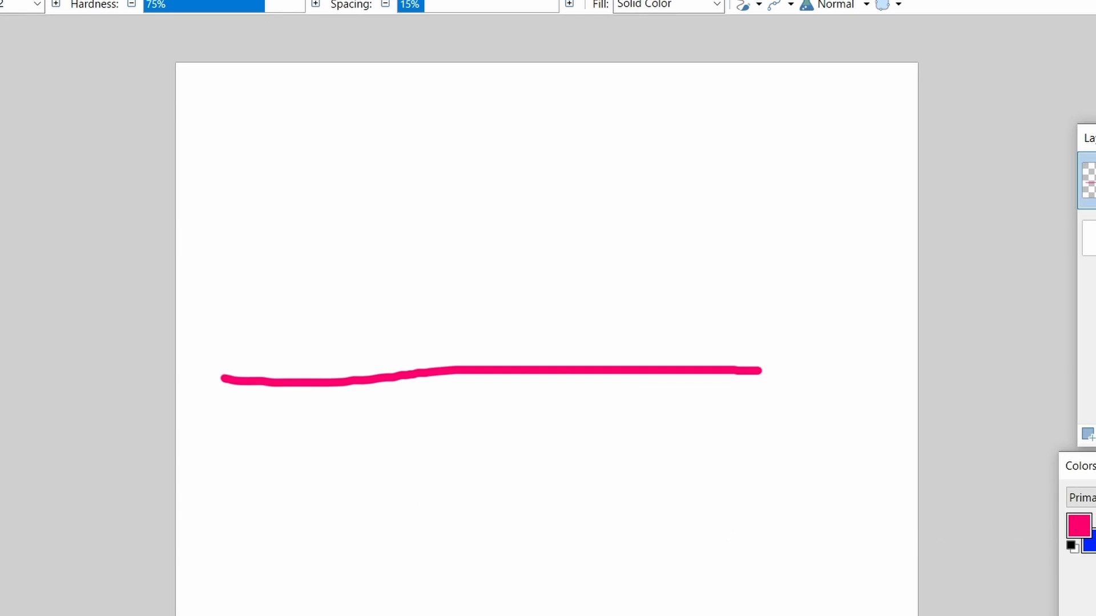
Paint a smooth blue hump above the pink line and, beside it, the same hump as short stepped blue dashes
click(1095, 521)
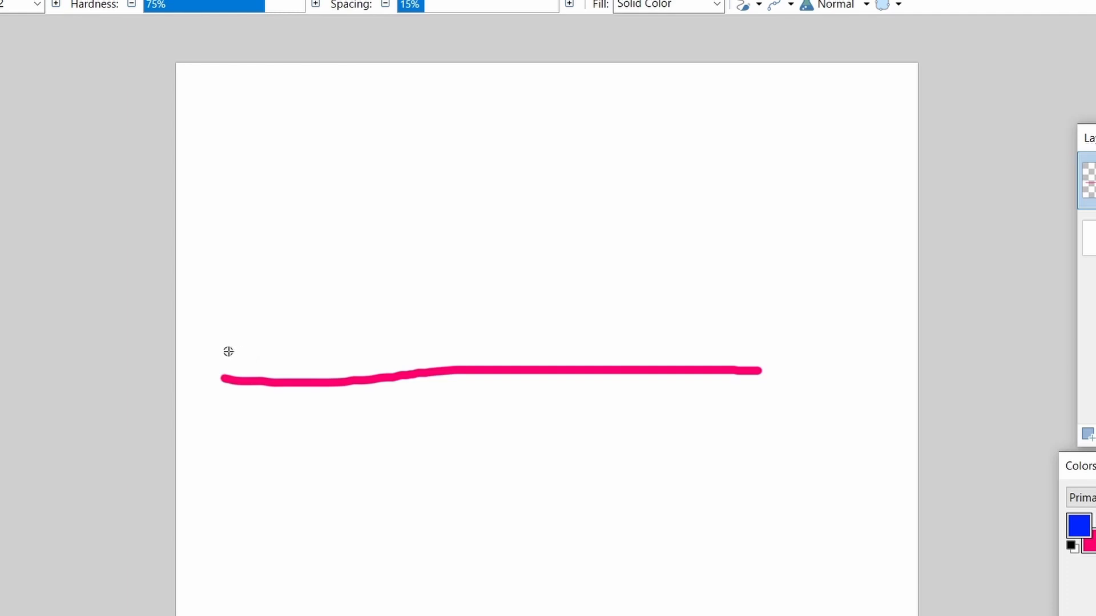
mouse_move(234, 351)
mouse_down()
mouse_move(307, 242)
mouse_move(349, 282)
mouse_move(378, 347)
mouse_move(398, 356)
mouse_up()
mouse_move(481, 347)
mouse_down()
mouse_move(495, 347)
mouse_move(560, 271)
mouse_up()
drag(563, 255, 576, 255)
drag(592, 285, 603, 286)
drag(608, 315, 622, 317)
drag(619, 332, 633, 332)
drag(629, 356, 652, 358)
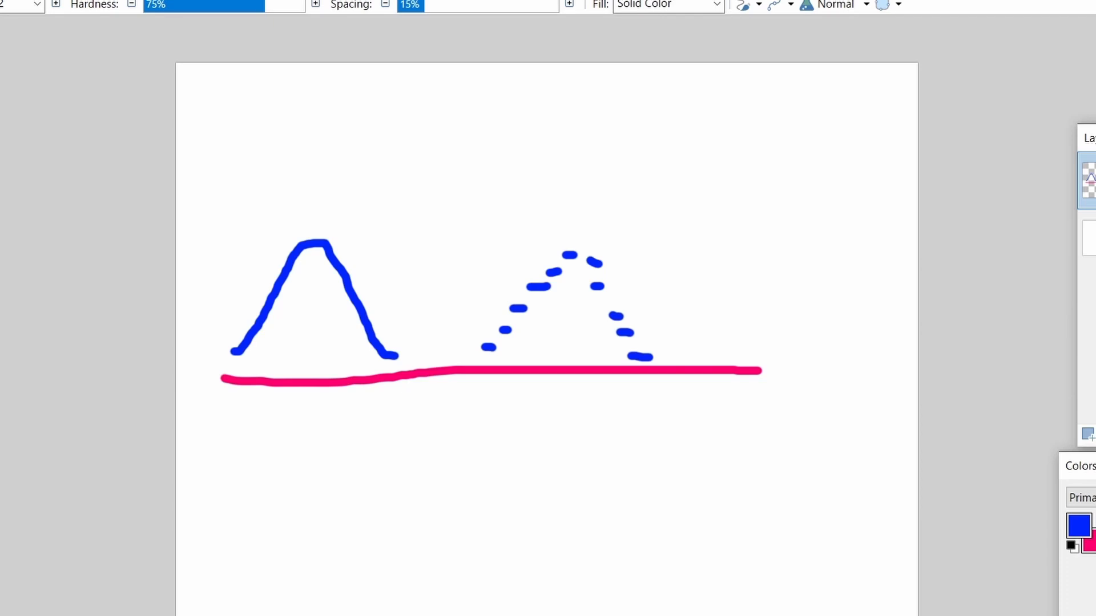
Back in Diva, raise Emphasis, lower the filter cutoff and turn up the cutoff's Env2 modulation depth
mouse_move(414, 615)
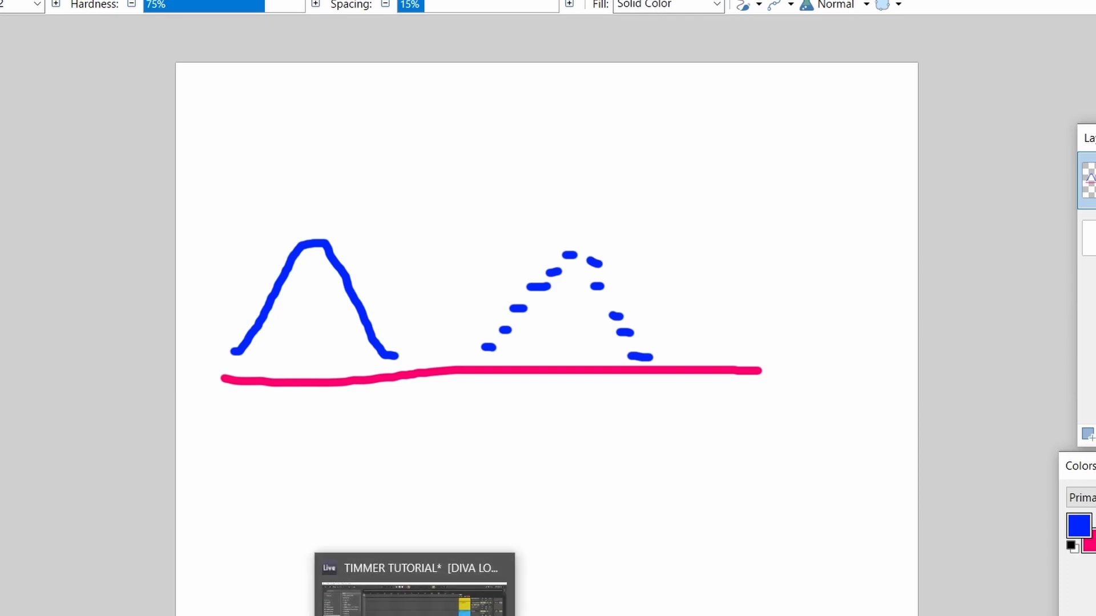
click(414, 615)
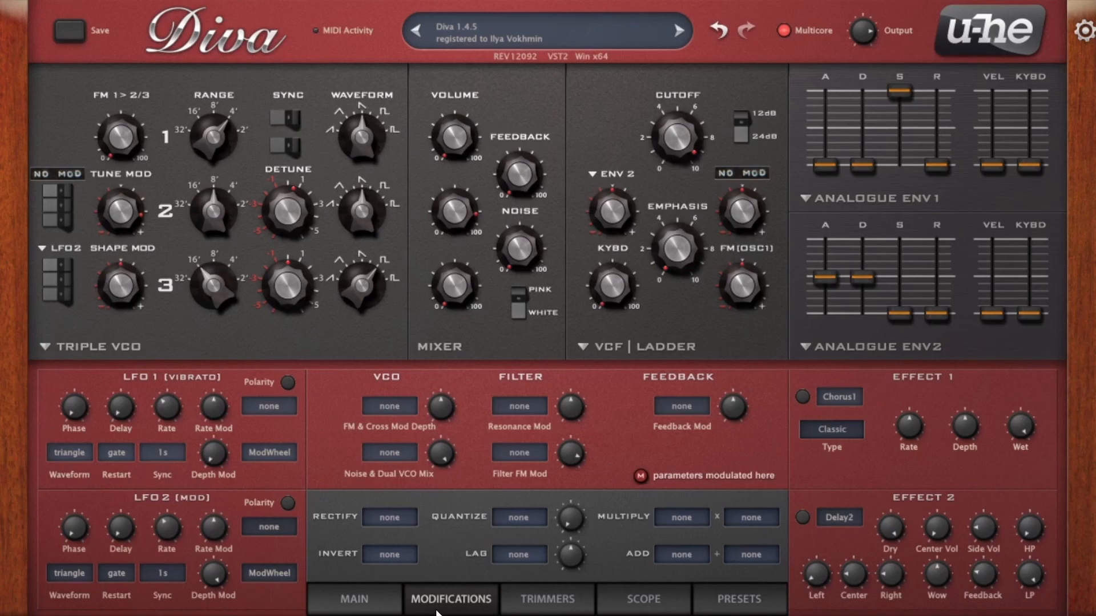
drag(689, 235, 682, 188)
drag(692, 132, 682, 189)
drag(587, 228, 608, 201)
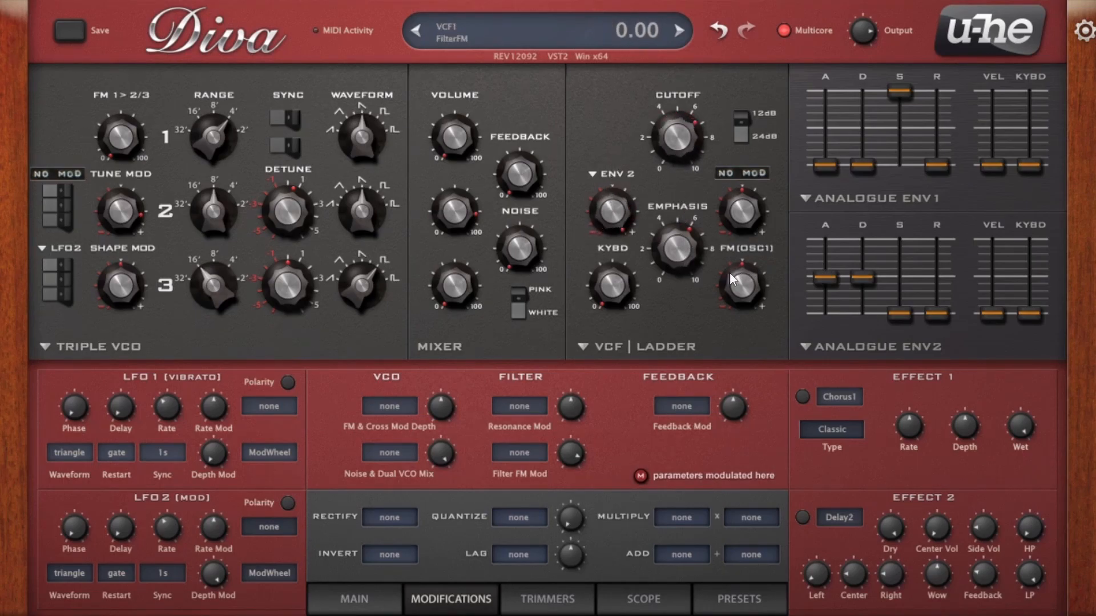
drag(682, 124, 683, 207)
mouse_move(607, 215)
mouse_down()
mouse_move(613, 196)
mouse_move(614, 218)
mouse_up()
Set the Quantize input to Env2 and the filter cutoff's first modulation source to Quantise
click(517, 513)
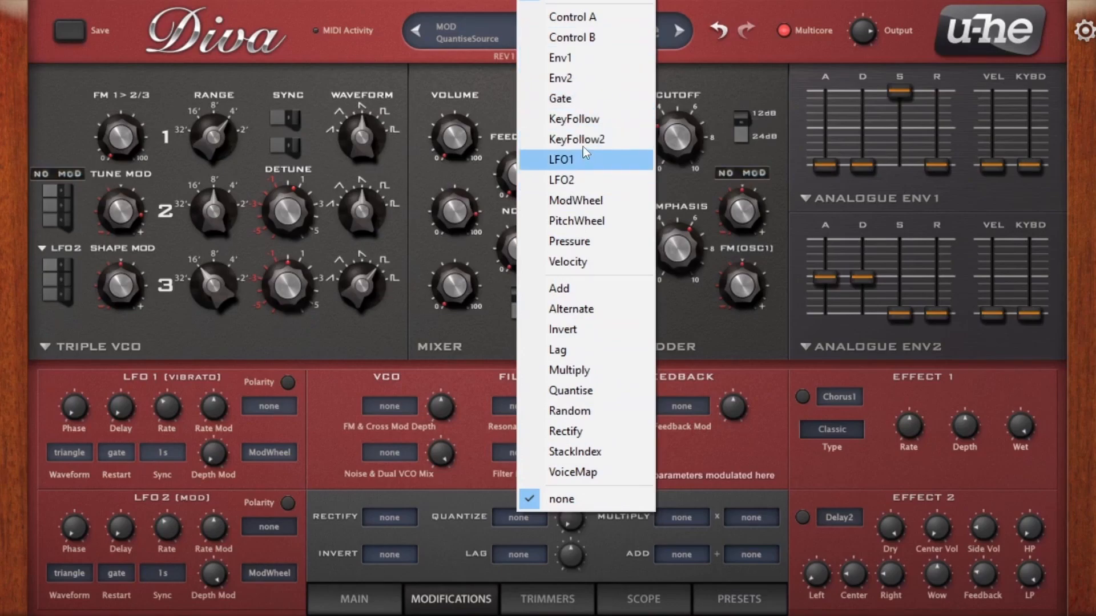
click(566, 80)
click(596, 172)
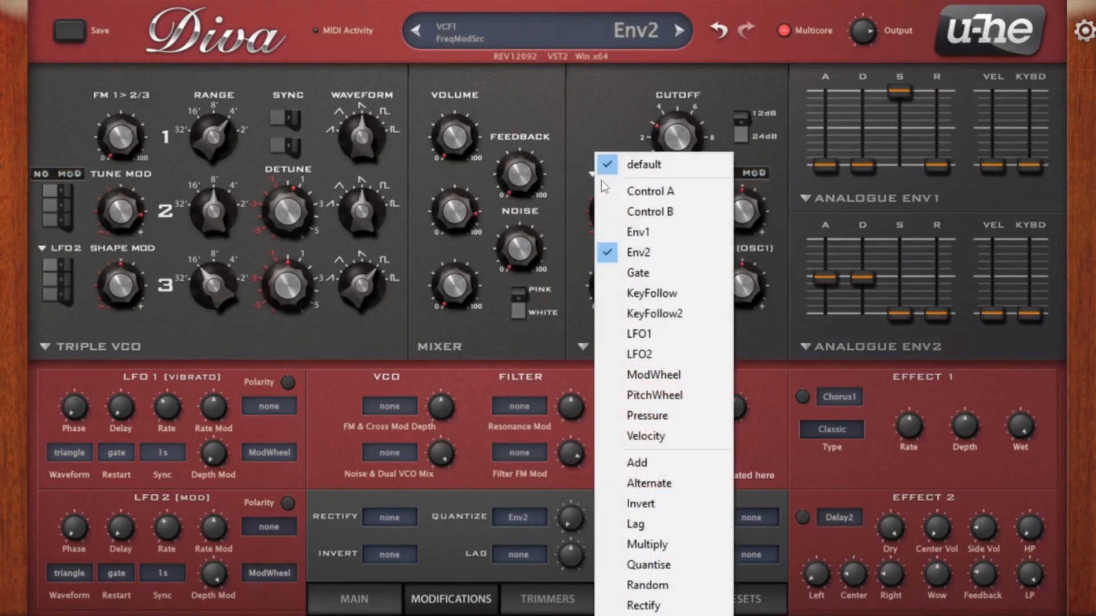
click(671, 564)
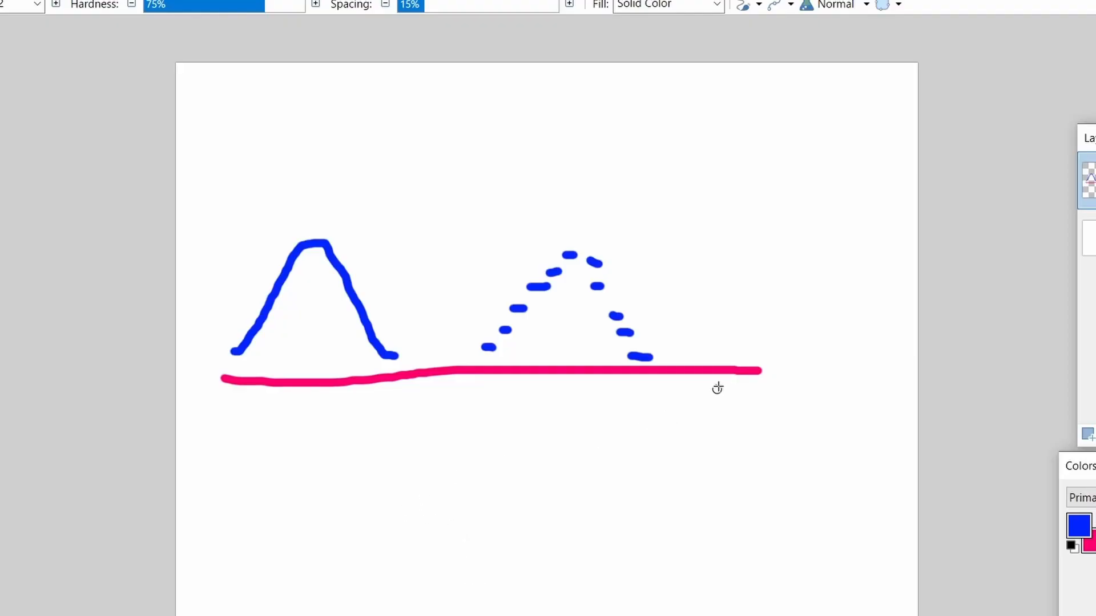
Switch to paint.net and paint four widely spaced blue dashes beside the stepped hump to sketch a coarser quantization
drag(716, 358, 739, 351)
drag(748, 268, 770, 264)
drag(797, 335, 818, 334)
drag(829, 381, 861, 379)
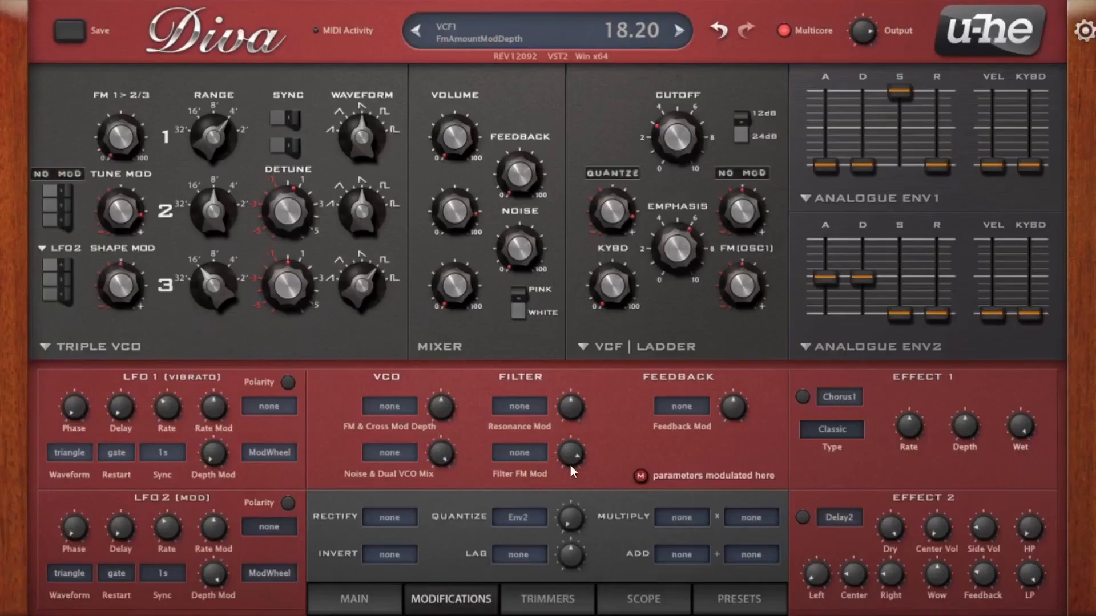
Back in Diva, raise the Quantize amount to 78.00 while cutting the Env2 attack to minimum and raising it again
drag(570, 517, 594, 481)
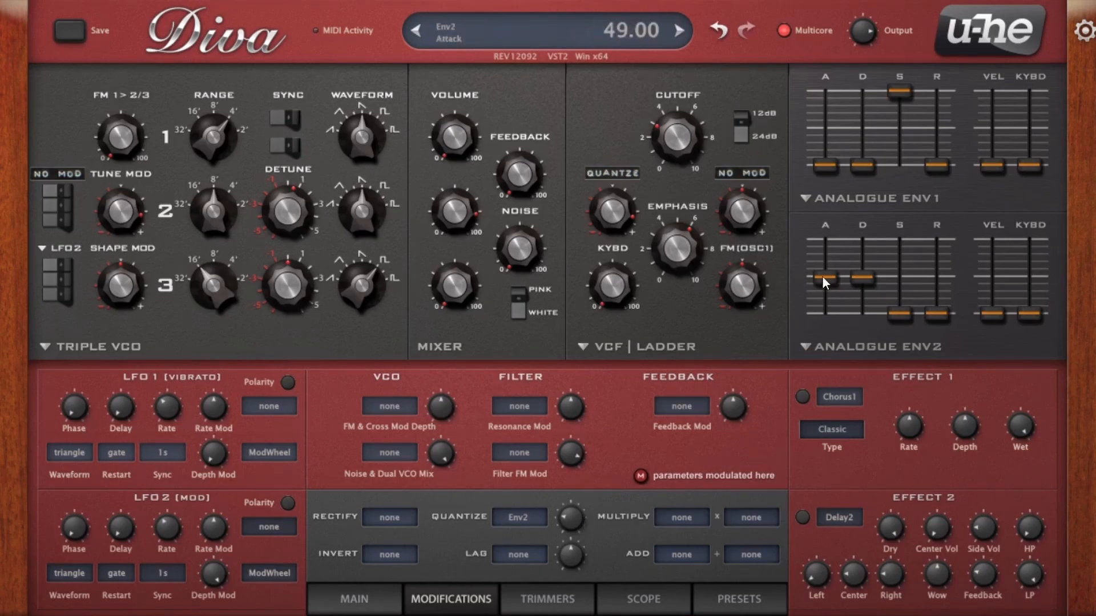
drag(826, 279, 834, 322)
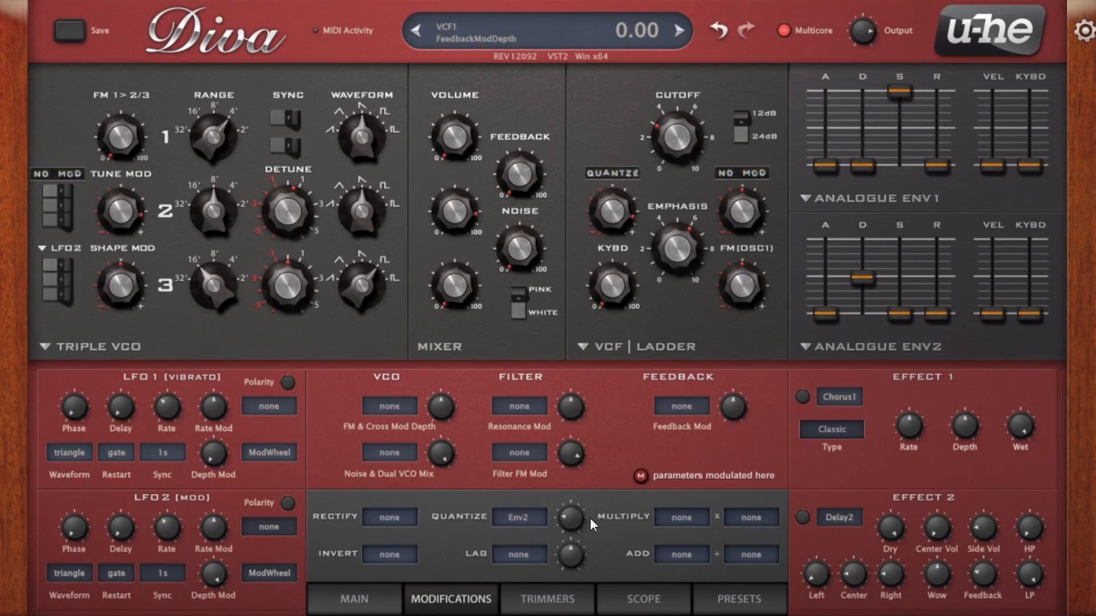
drag(824, 312, 827, 271)
drag(569, 517, 580, 445)
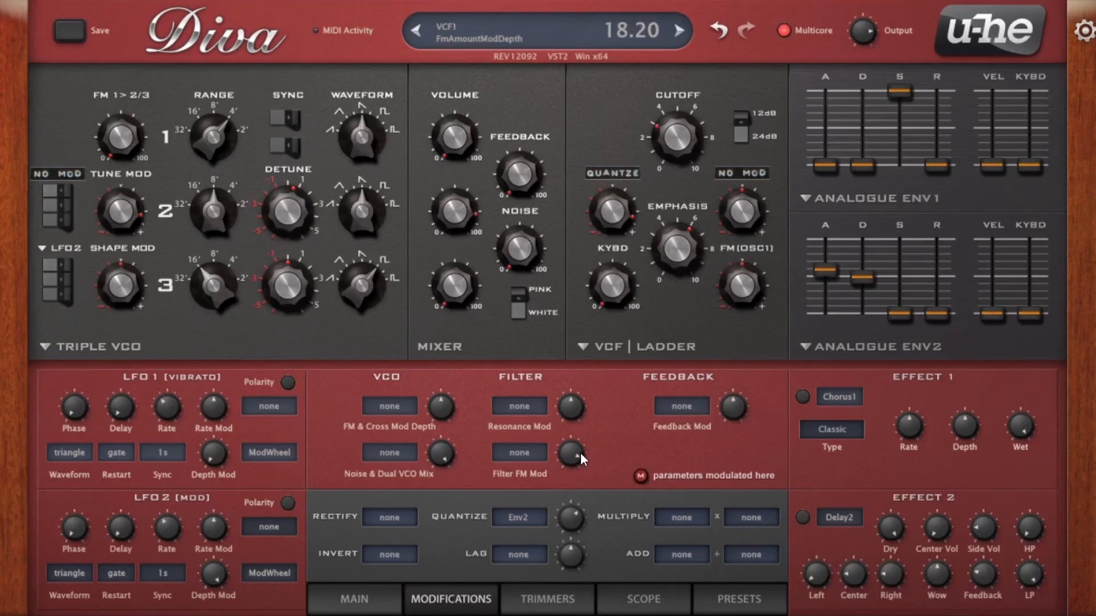
drag(581, 511, 587, 490)
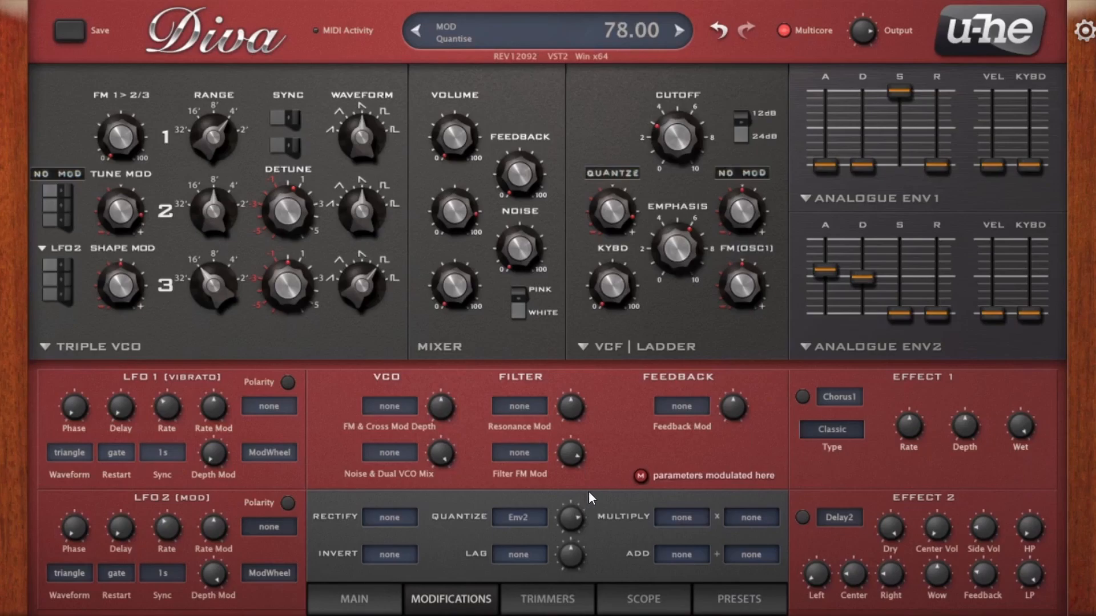
Change the Quantize input to ModWheel
click(533, 521)
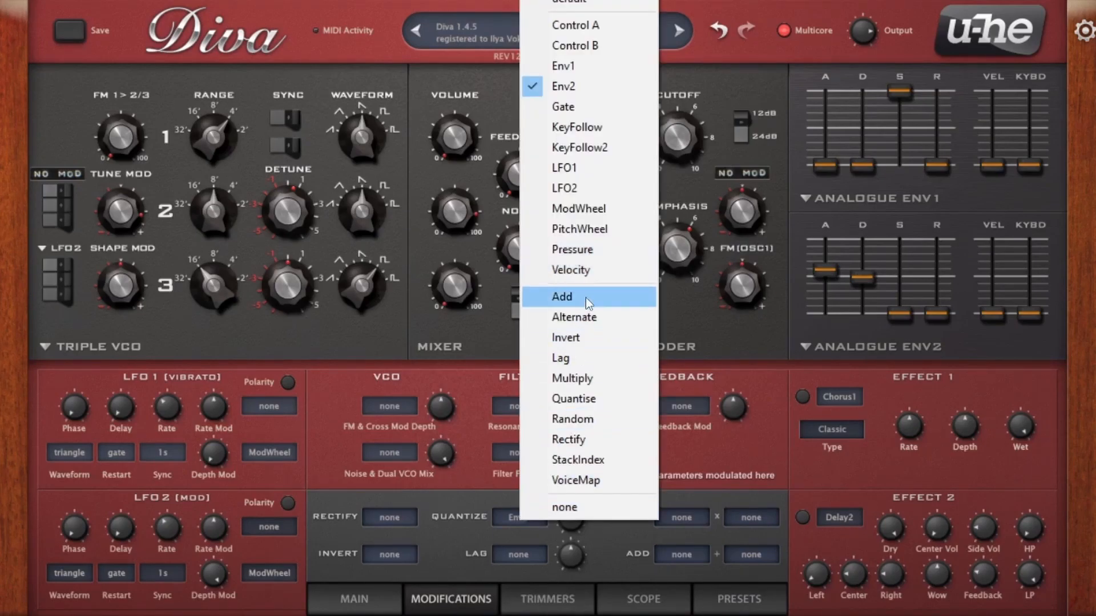
click(554, 541)
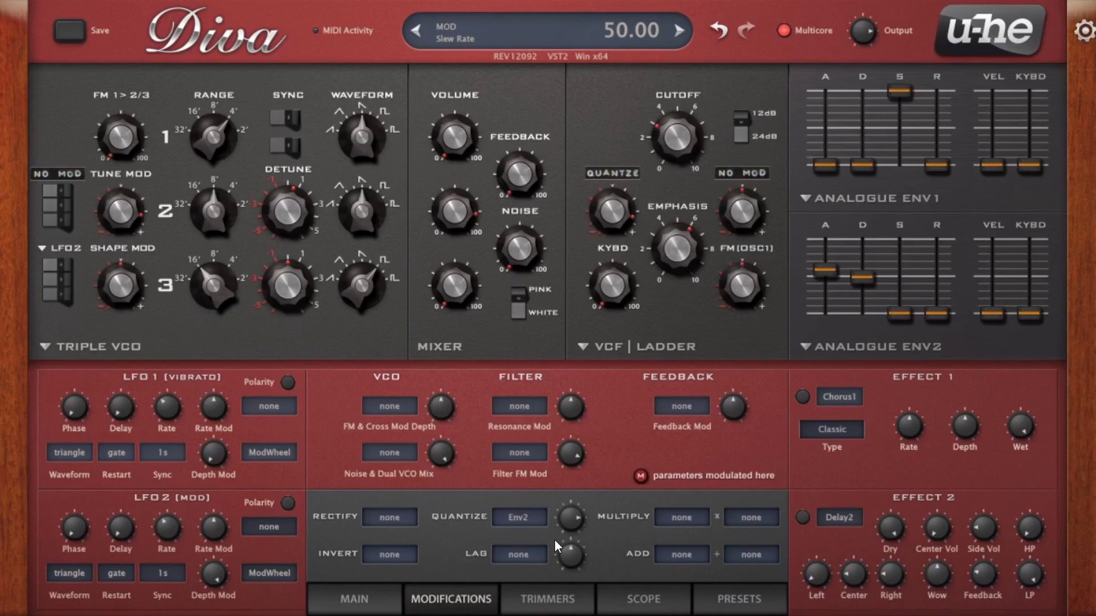
click(520, 519)
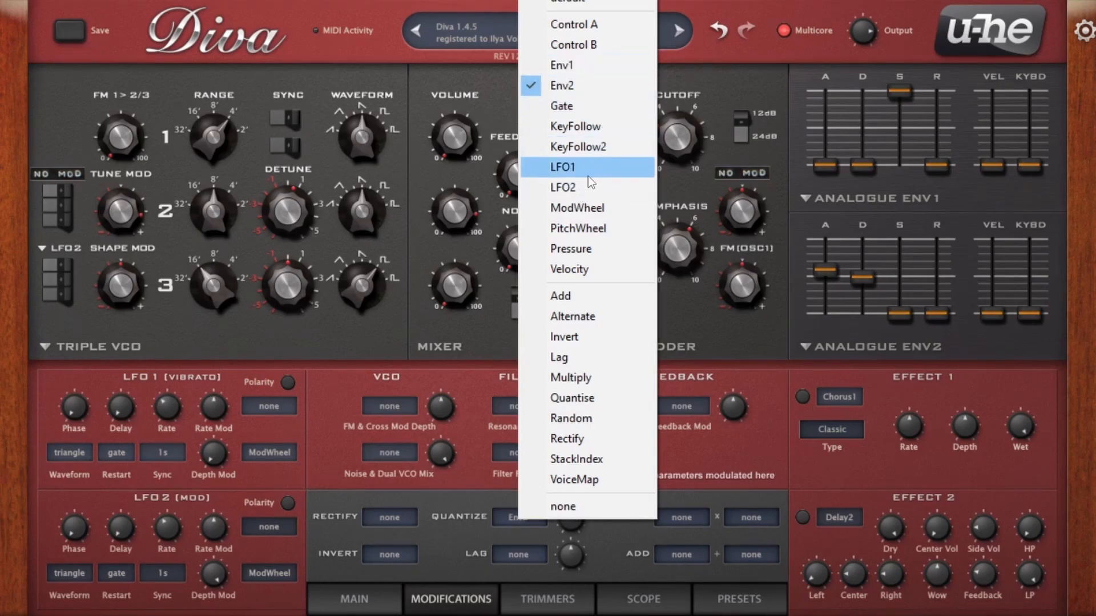
click(593, 207)
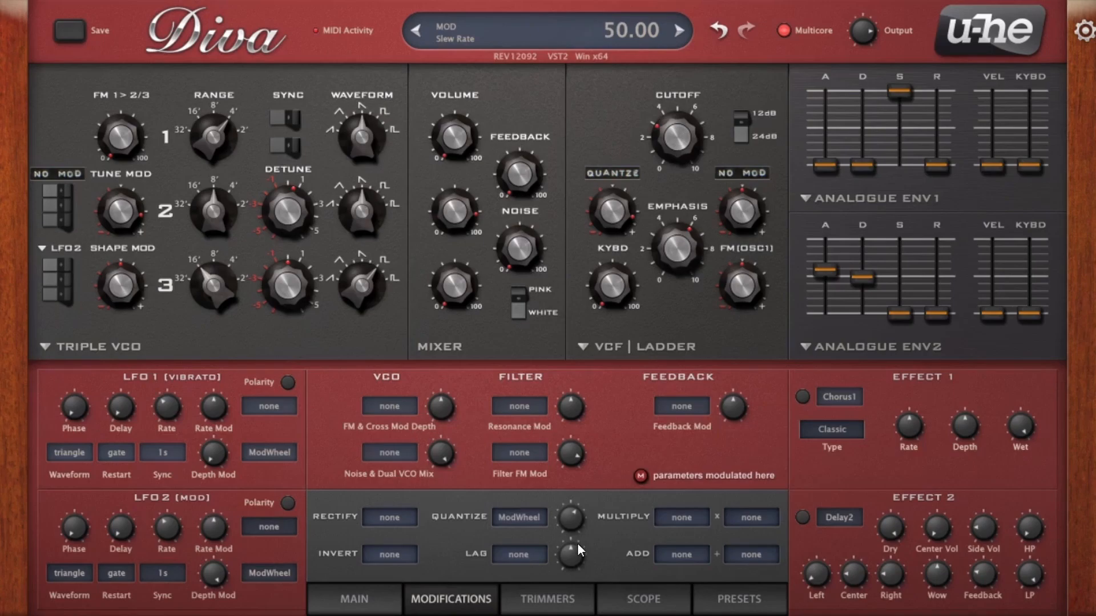
Turn the Quantize amount down and reset its input to none
drag(573, 531, 571, 566)
drag(574, 525, 571, 551)
click(522, 512)
click(566, 500)
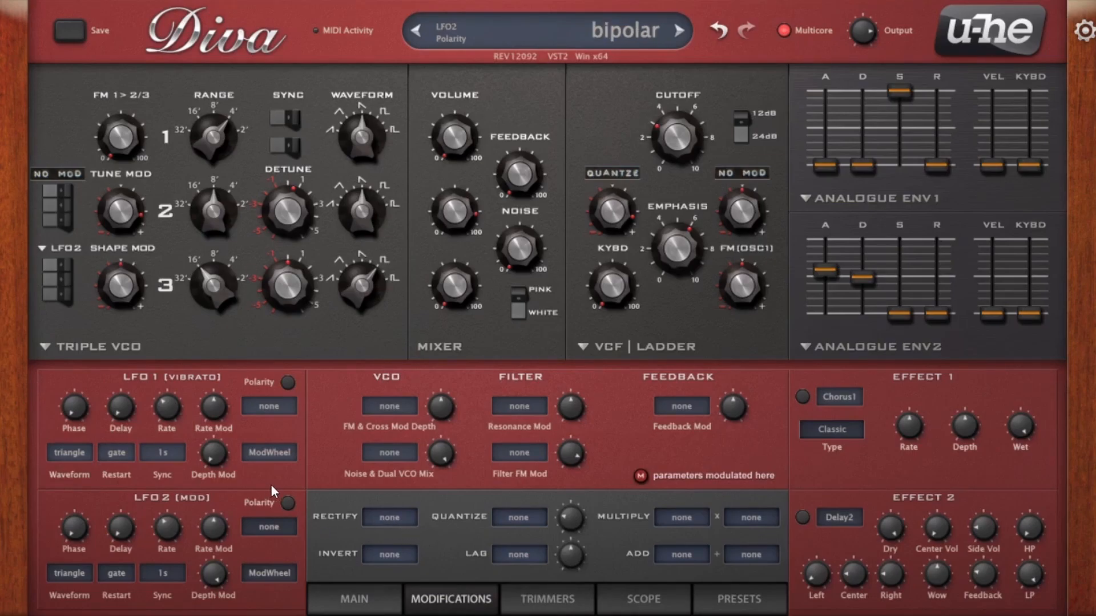
Feed LFO1 into Rectify and use Rectify as the Quantize input
click(404, 520)
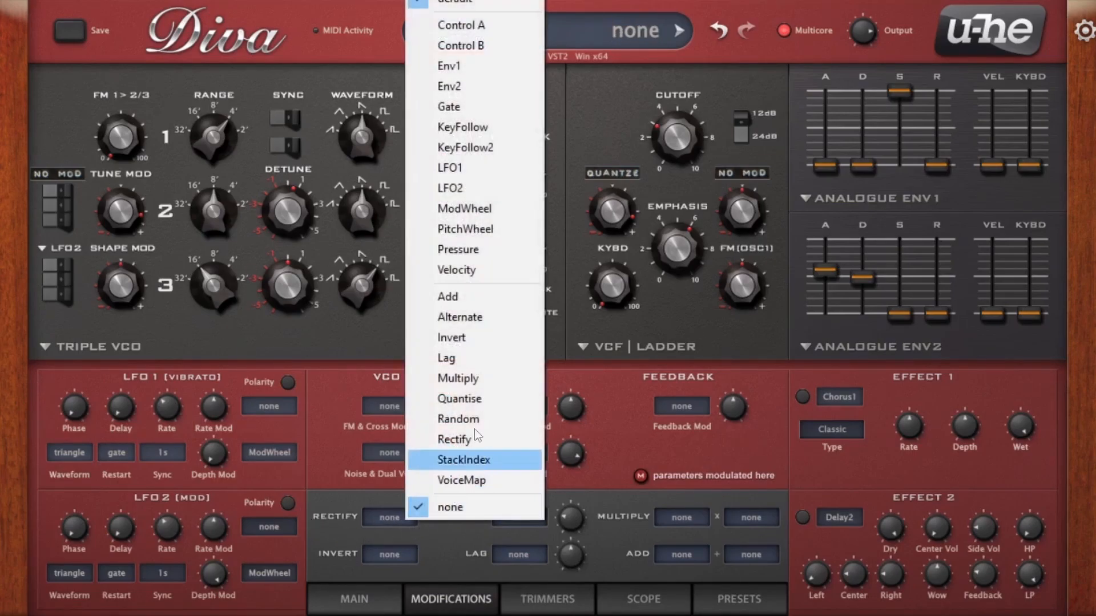
click(464, 168)
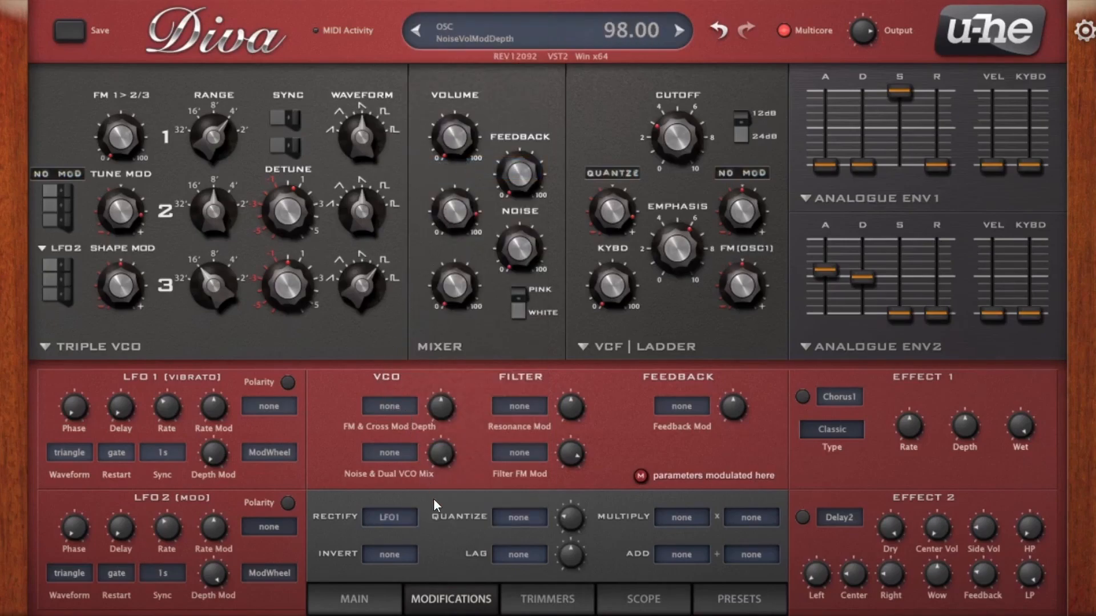
click(517, 520)
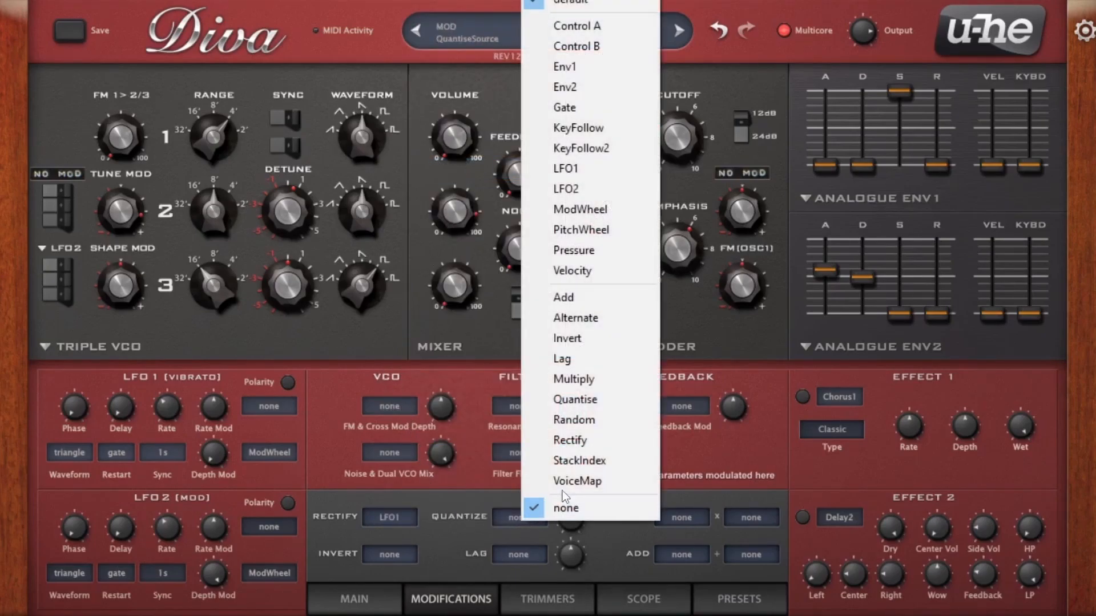
click(571, 440)
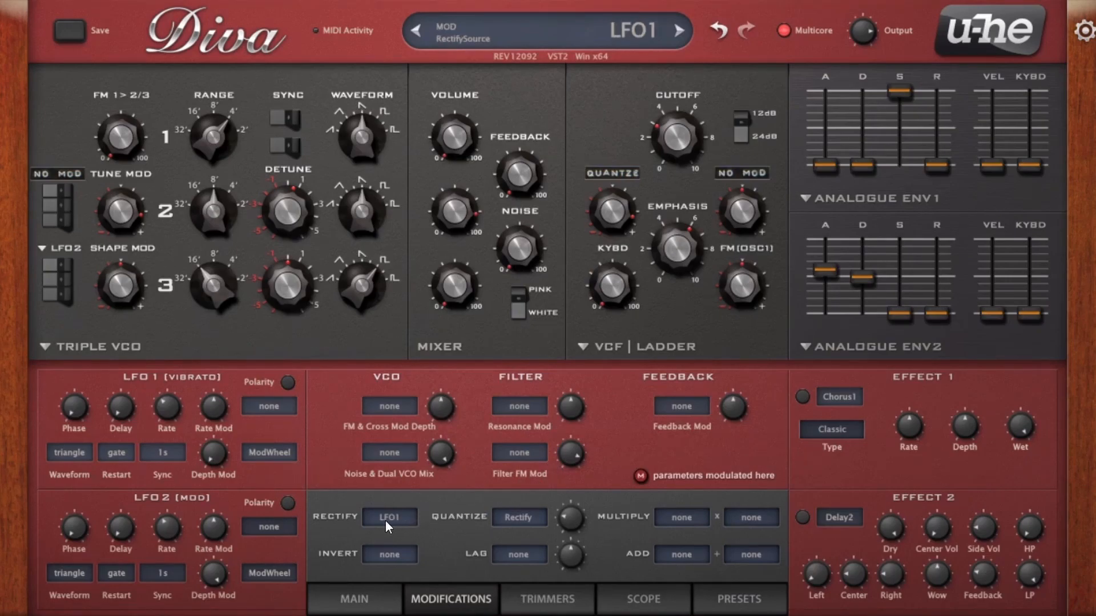
Set the filter cutoff's modulation source to Rectify and raise the LFO1 rate
click(617, 172)
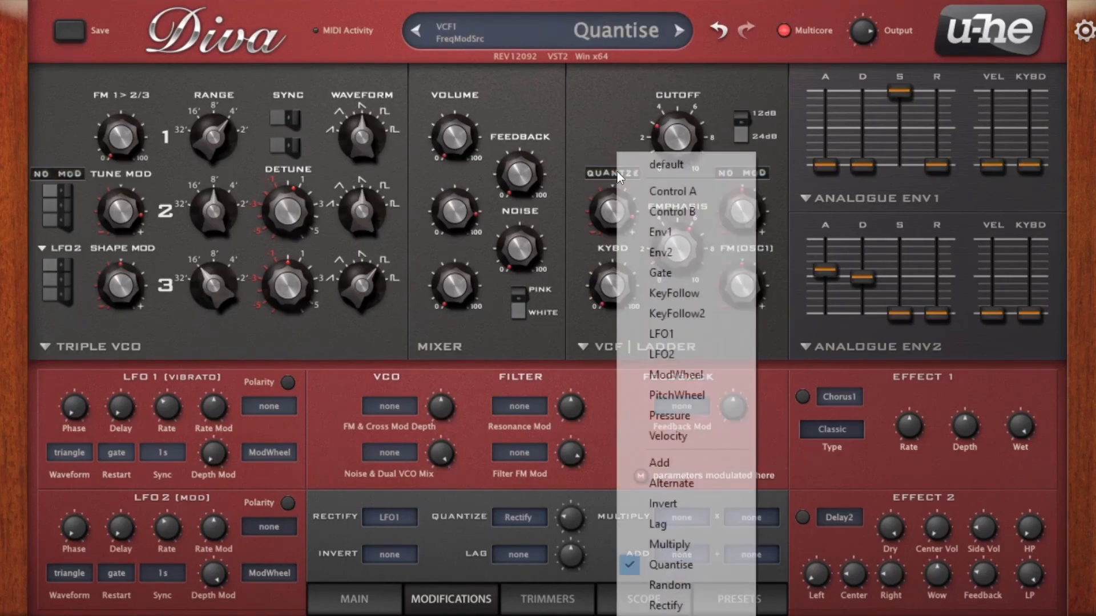
click(662, 607)
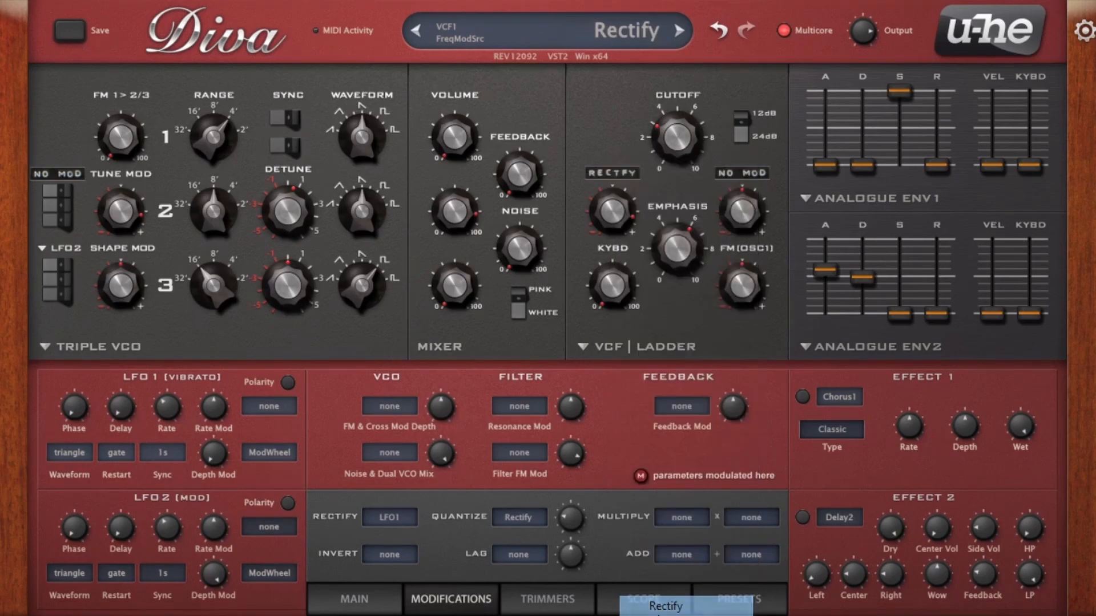
drag(173, 409, 177, 382)
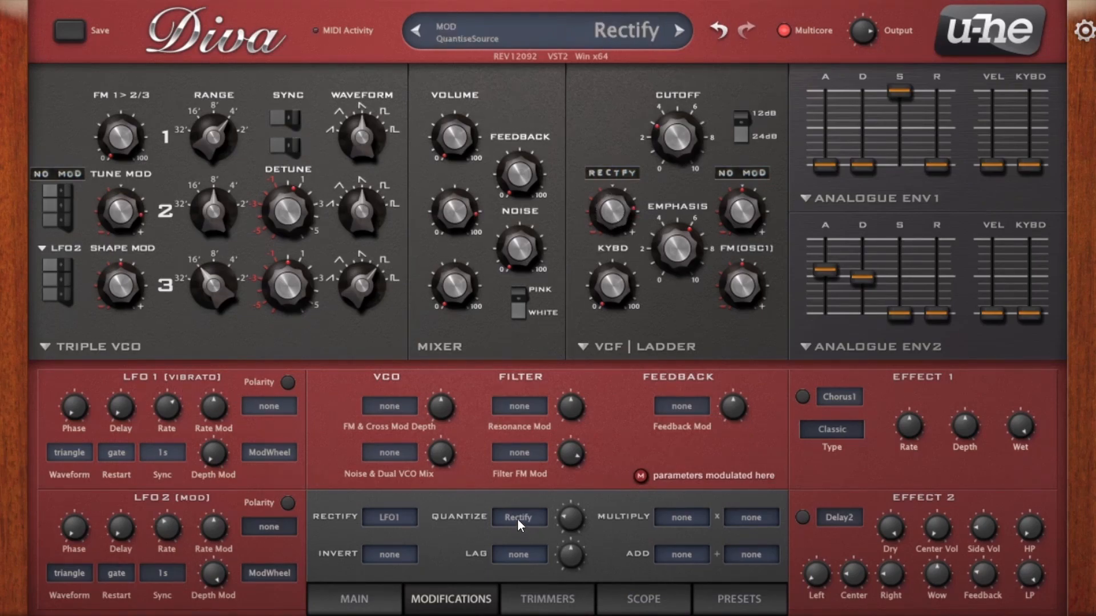
Set the cutoff's modulation source to Quantise, adjusting the Quantize amount and lowering the LFO1 rate
click(614, 174)
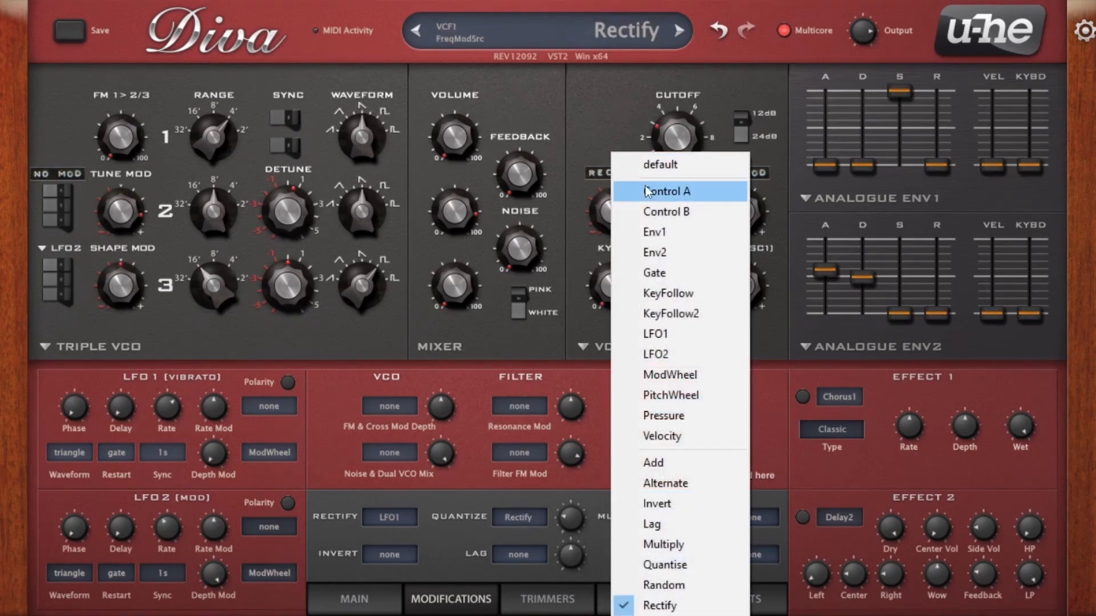
click(661, 565)
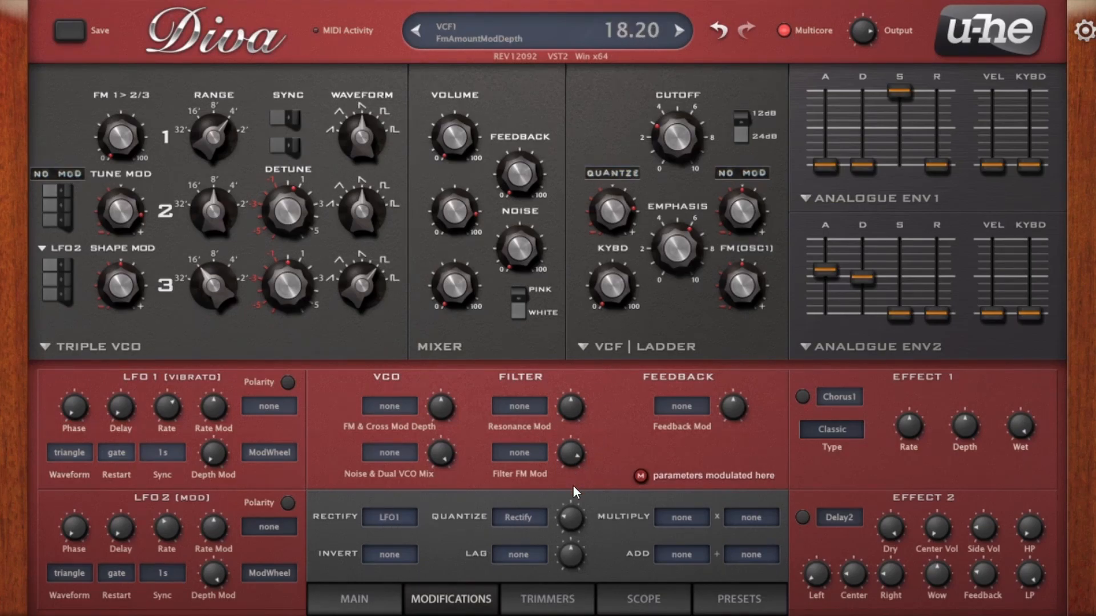
mouse_move(571, 517)
mouse_down()
mouse_move(573, 540)
mouse_move(580, 451)
mouse_move(570, 563)
mouse_move(577, 517)
mouse_up()
drag(176, 401, 180, 429)
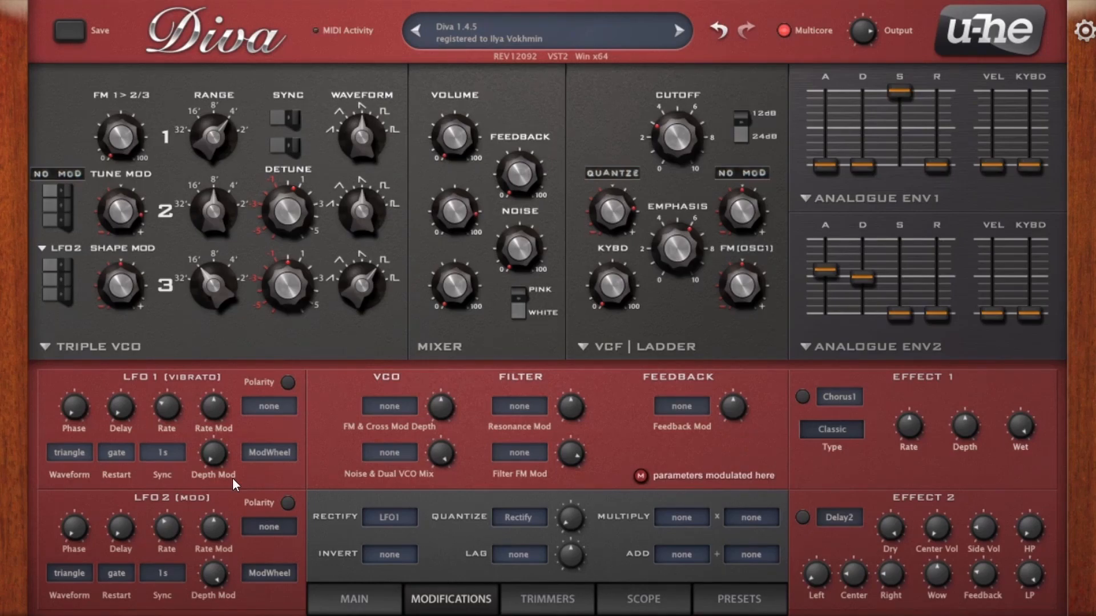
Enable Chorus1 in Effect 1 and raise the release and attack of Env1
click(803, 397)
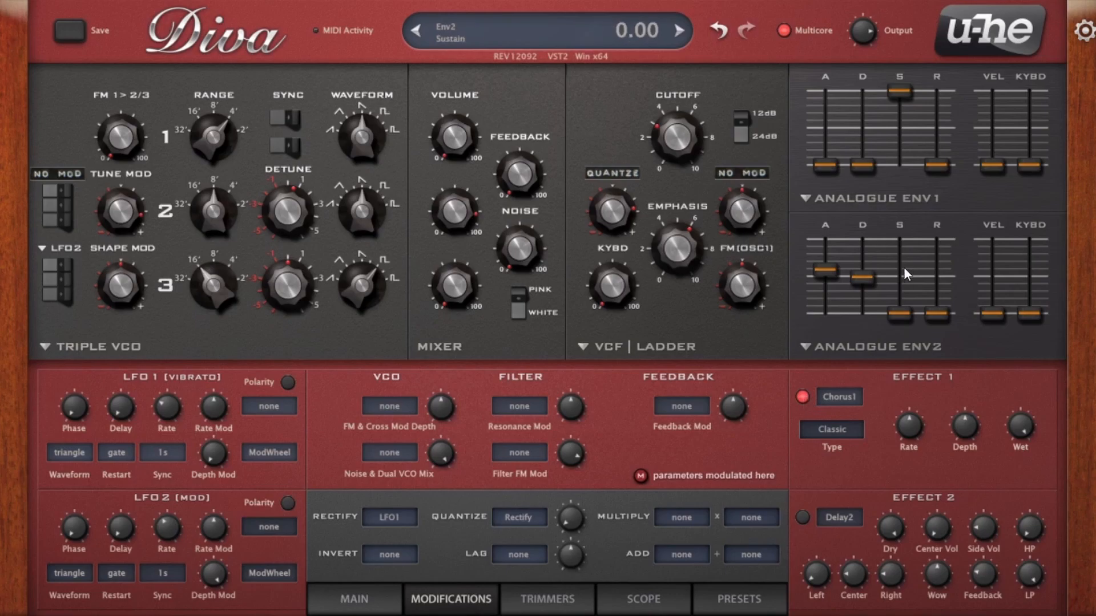
drag(930, 169, 930, 129)
drag(827, 162, 827, 138)
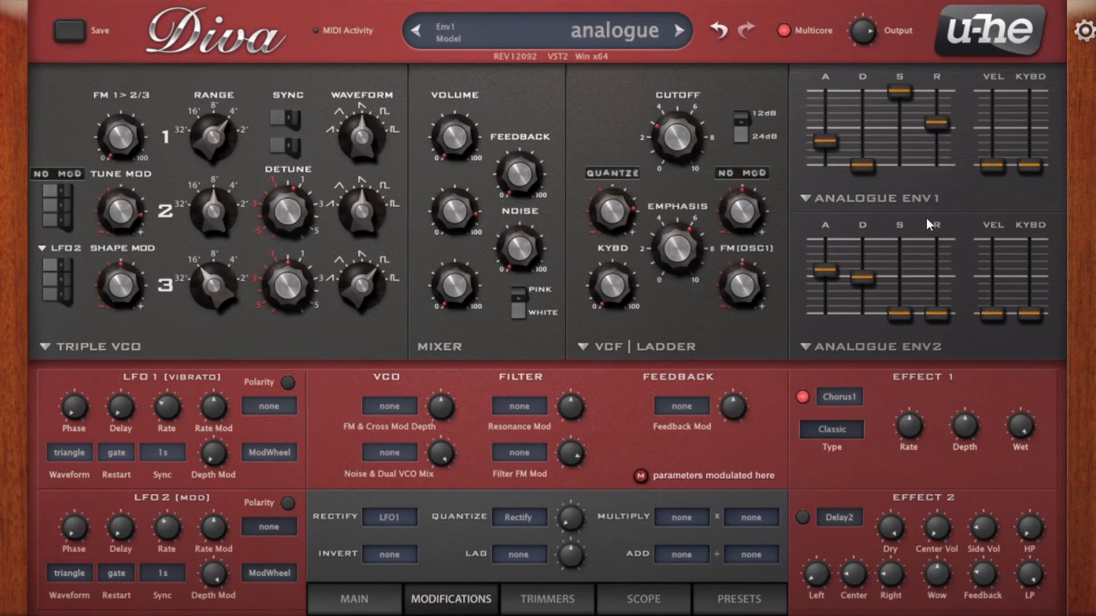
Lower Chorus1's Wet level, try Delay2 in Effect 2, and switch both effects off
drag(1008, 406, 1015, 466)
click(802, 519)
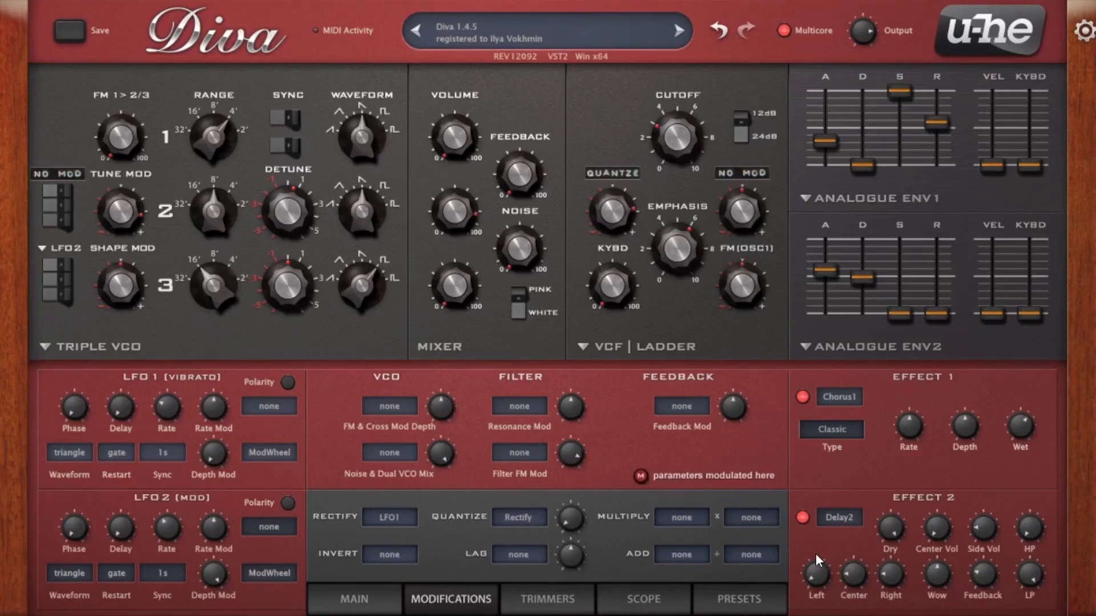
click(804, 398)
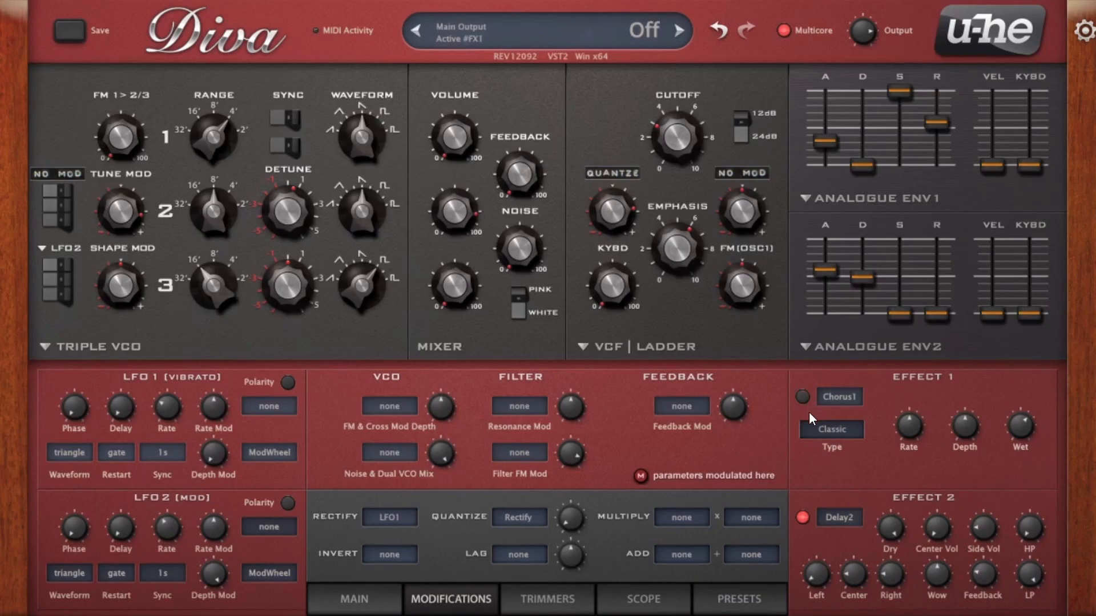
Reset the Quantize and Rectify inputs to none
click(533, 516)
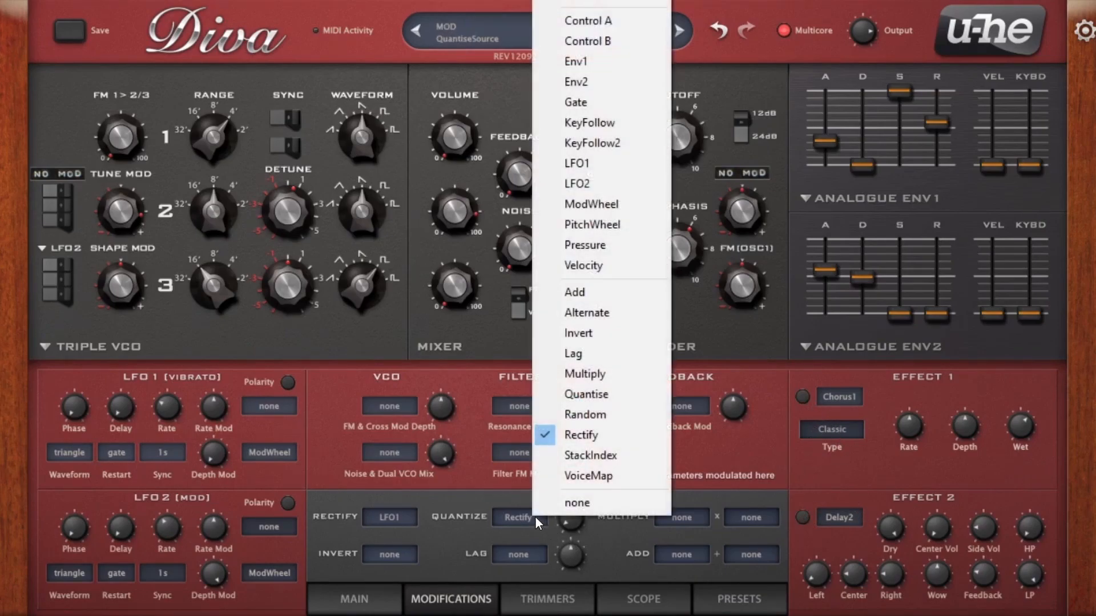
click(576, 502)
click(401, 515)
click(577, 502)
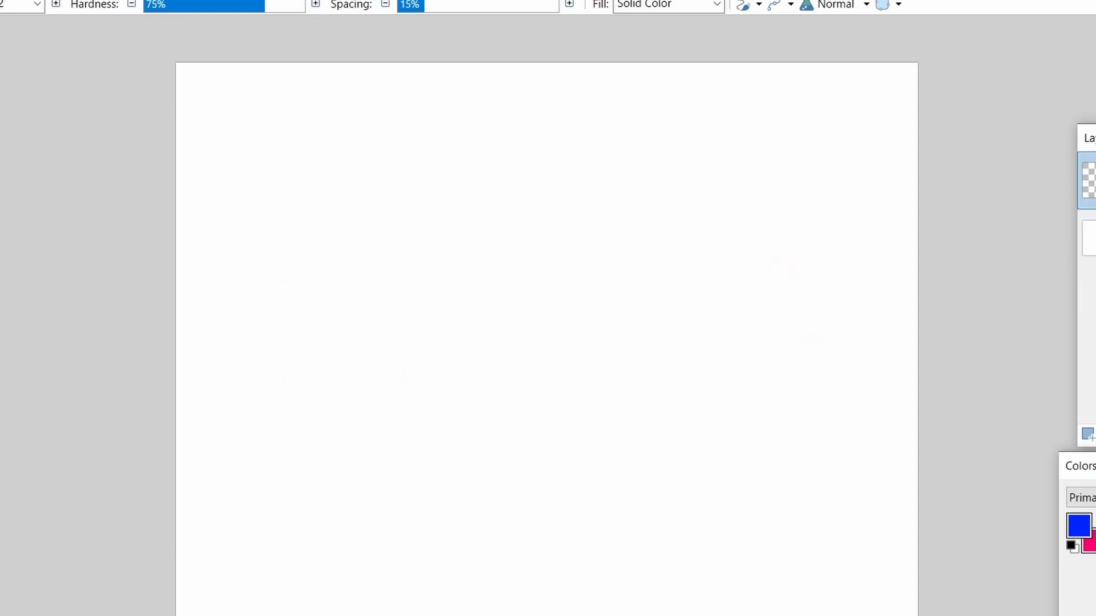
Switch to paint.net, draw a straight horizontal pink zero line and paint two blue waveform strokes side by side along it
key(o)
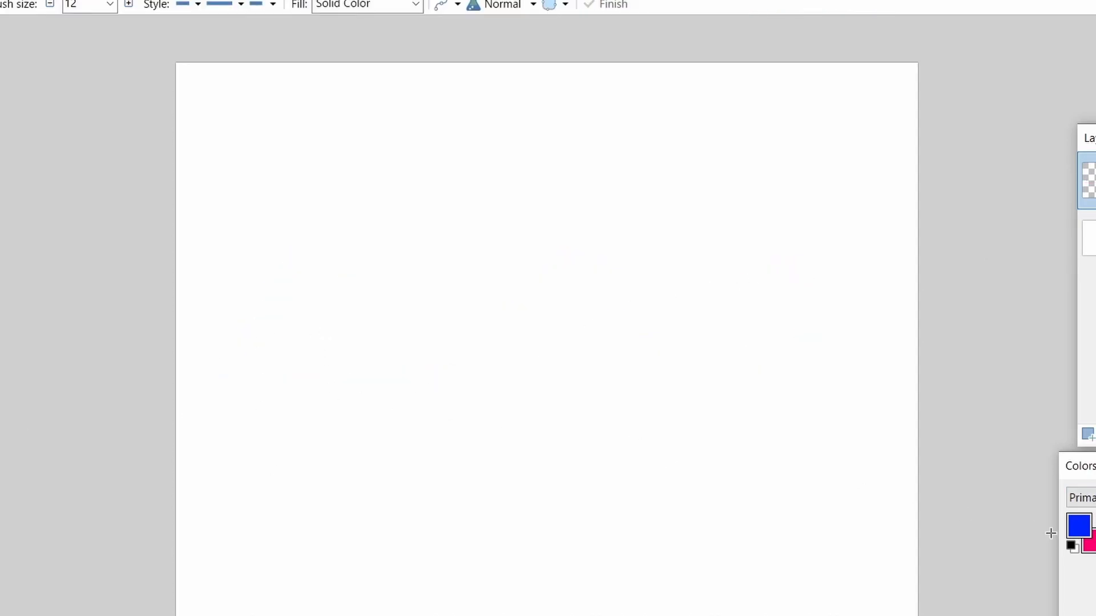
key(x)
mouse_move(272, 320)
mouse_down()
mouse_move(756, 337)
mouse_move(828, 322)
mouse_up()
key(b)
key(x)
mouse_move(283, 320)
mouse_down()
mouse_move(356, 242)
mouse_move(381, 379)
mouse_move(466, 259)
mouse_up()
mouse_move(588, 316)
mouse_down()
mouse_move(649, 372)
mouse_move(721, 238)
mouse_move(749, 441)
mouse_up()
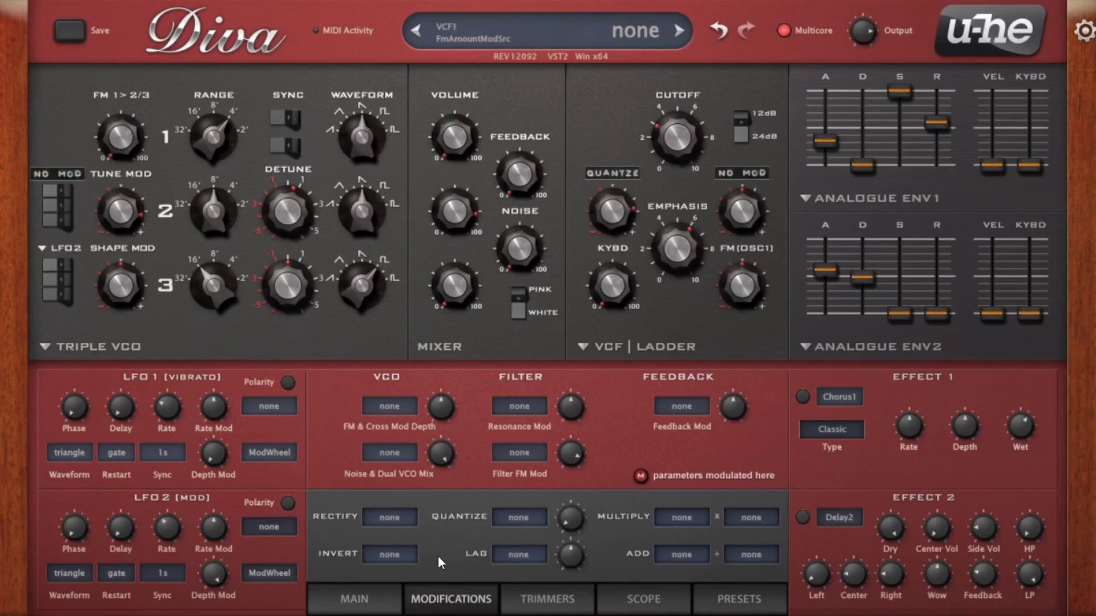
Set the Invert input to LFO2 and the filter cutoff's modulation source to LFO2
click(396, 560)
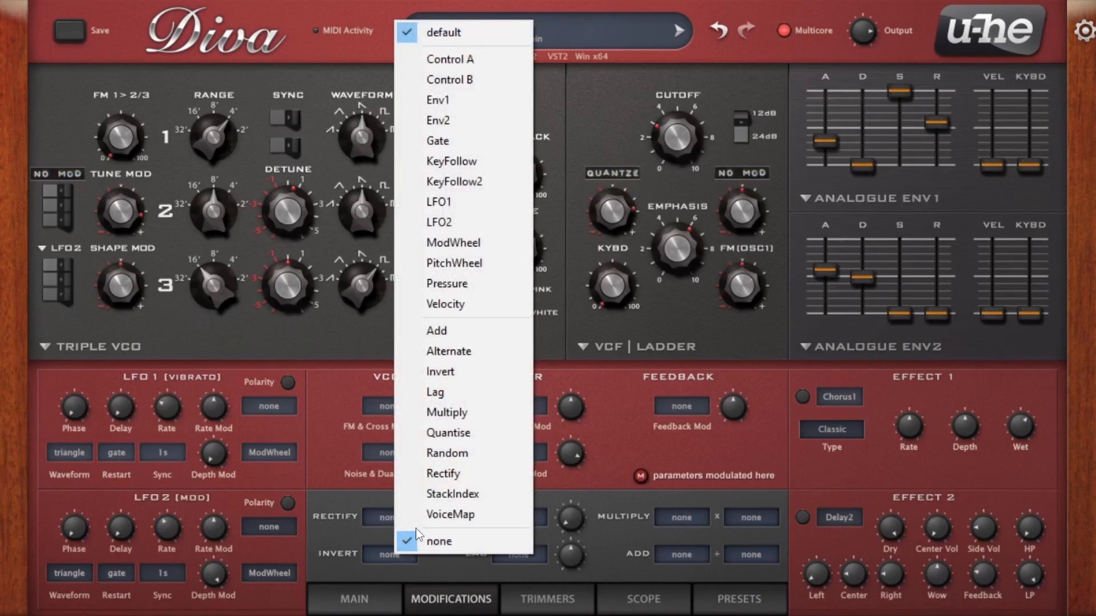
click(467, 225)
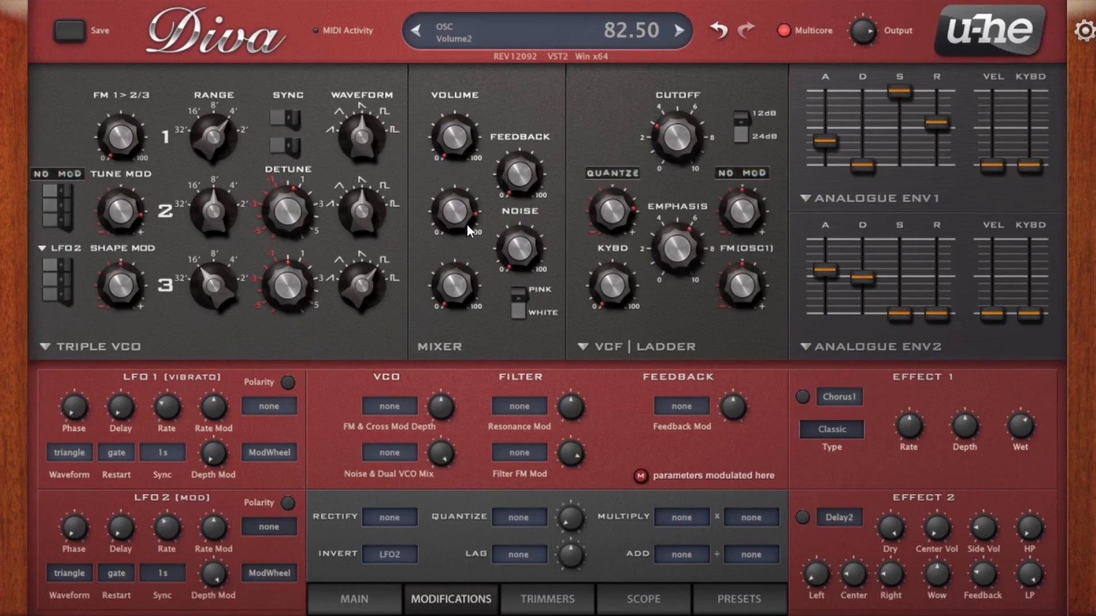
click(607, 175)
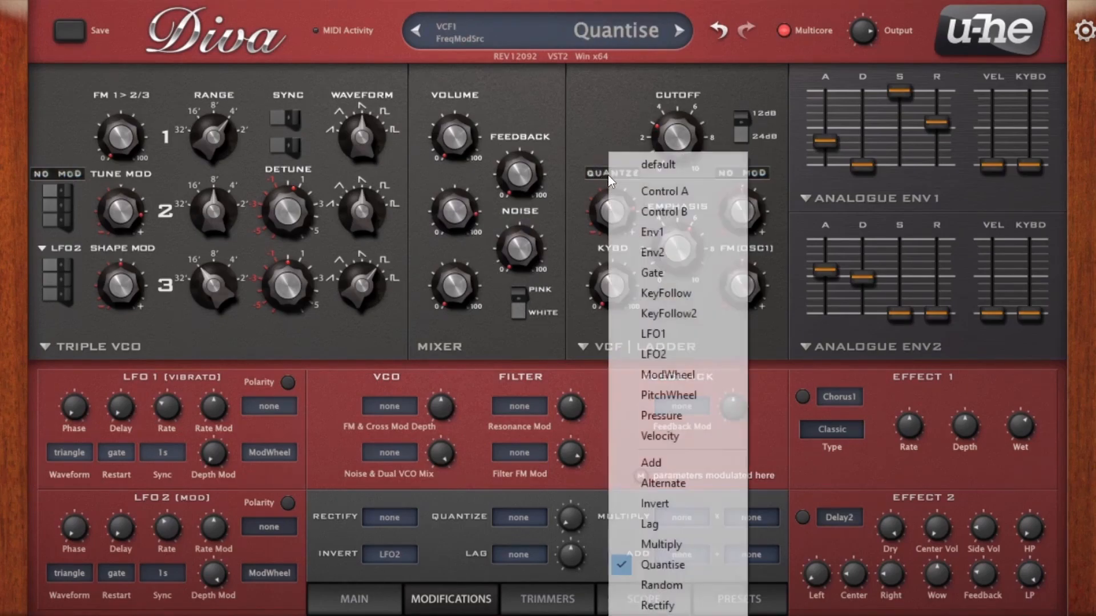
click(694, 347)
Set LFO2's Depth Mod source to none and its waveform to saw down
click(268, 572)
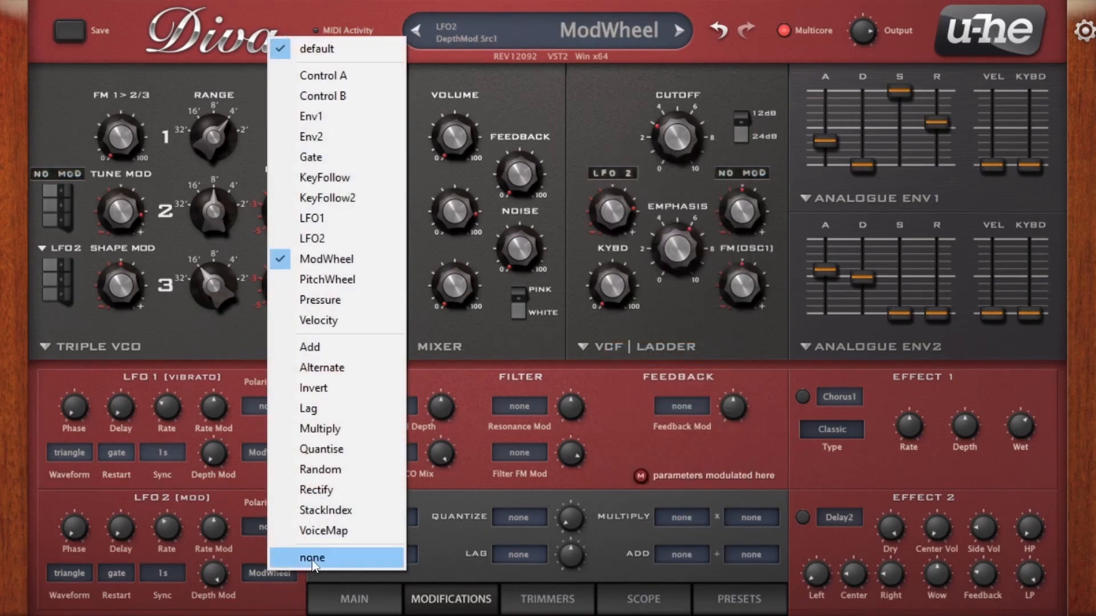
click(319, 558)
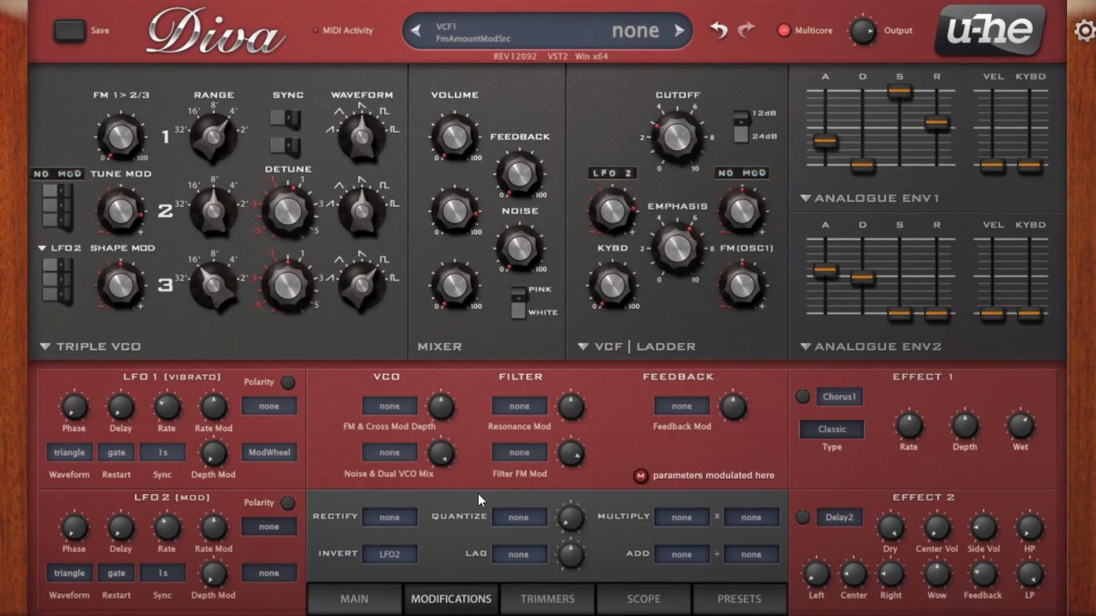
click(86, 575)
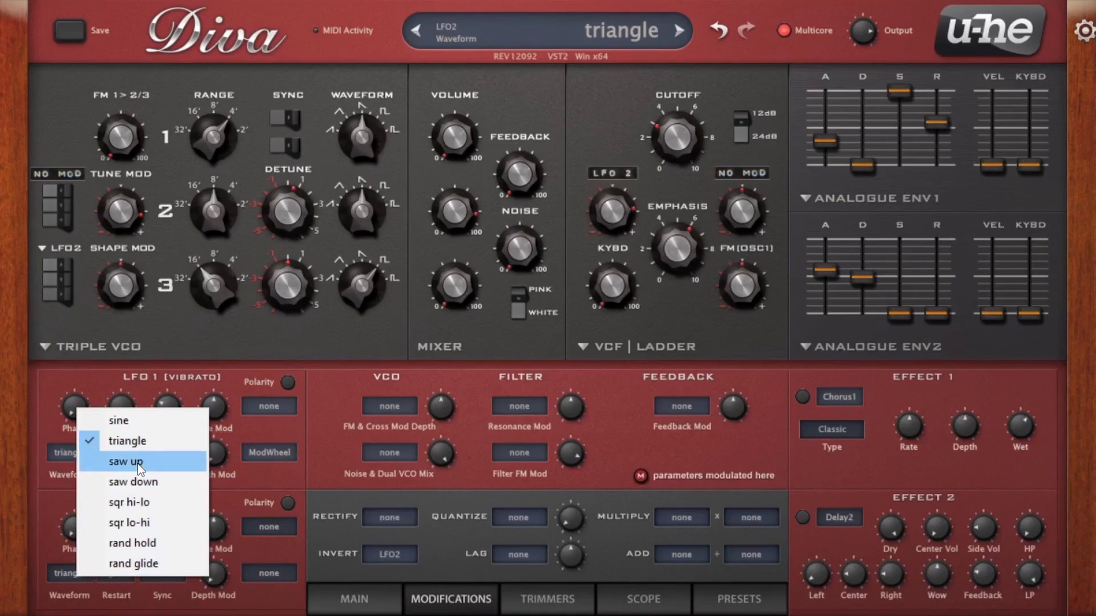
click(137, 482)
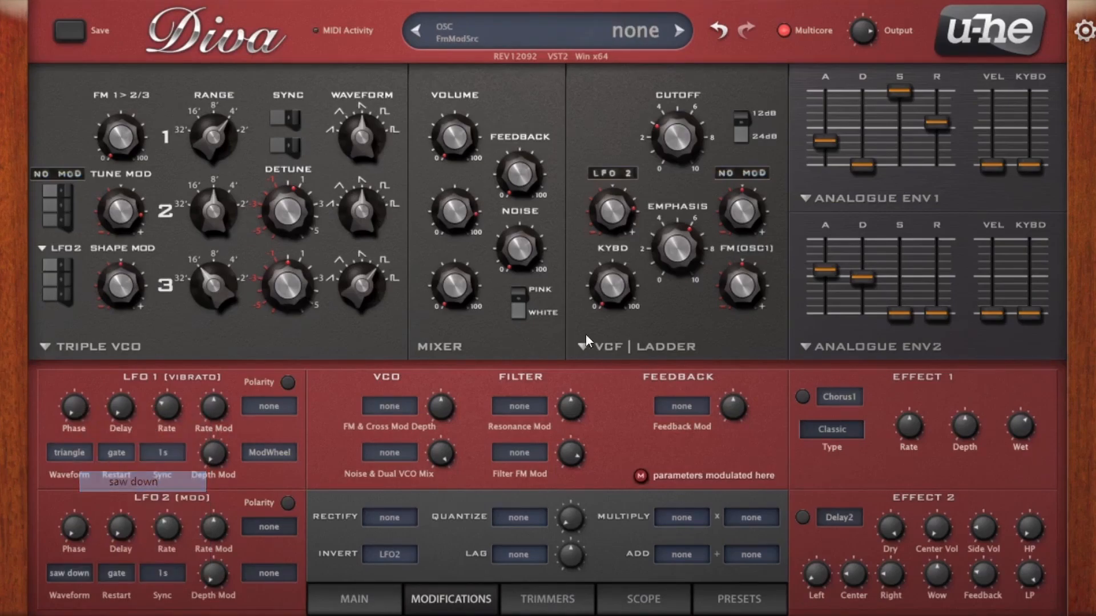
Lower Env1's release and attack to minimum and raise LFO2's Rate
drag(936, 123, 921, 272)
drag(824, 140, 824, 166)
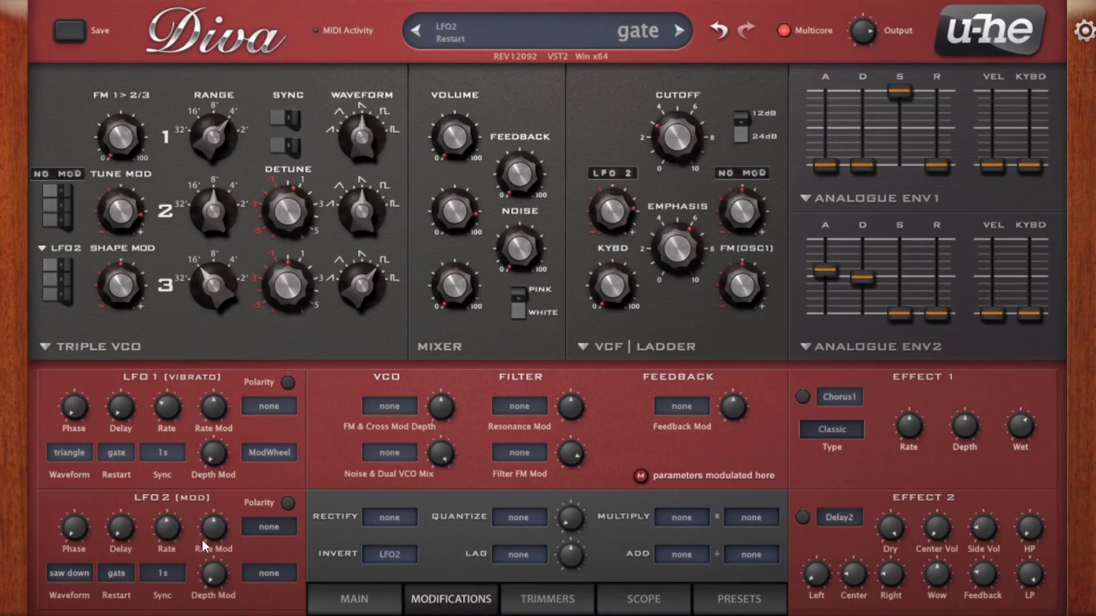
drag(173, 530, 180, 515)
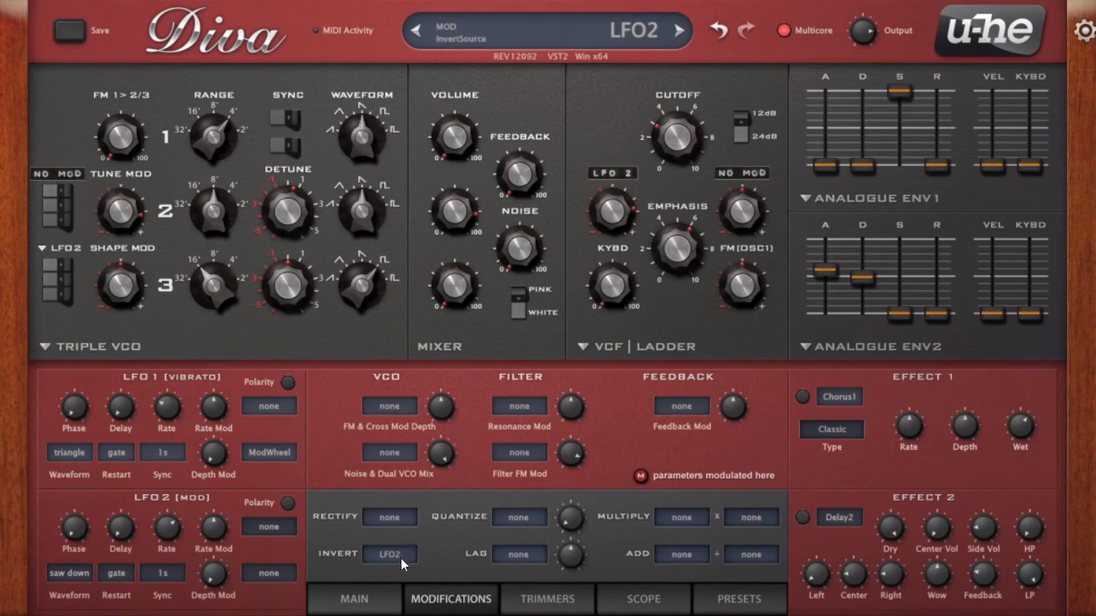
Set the filter cutoff's modulation source to Invert, and reset the Invert input to none
click(608, 172)
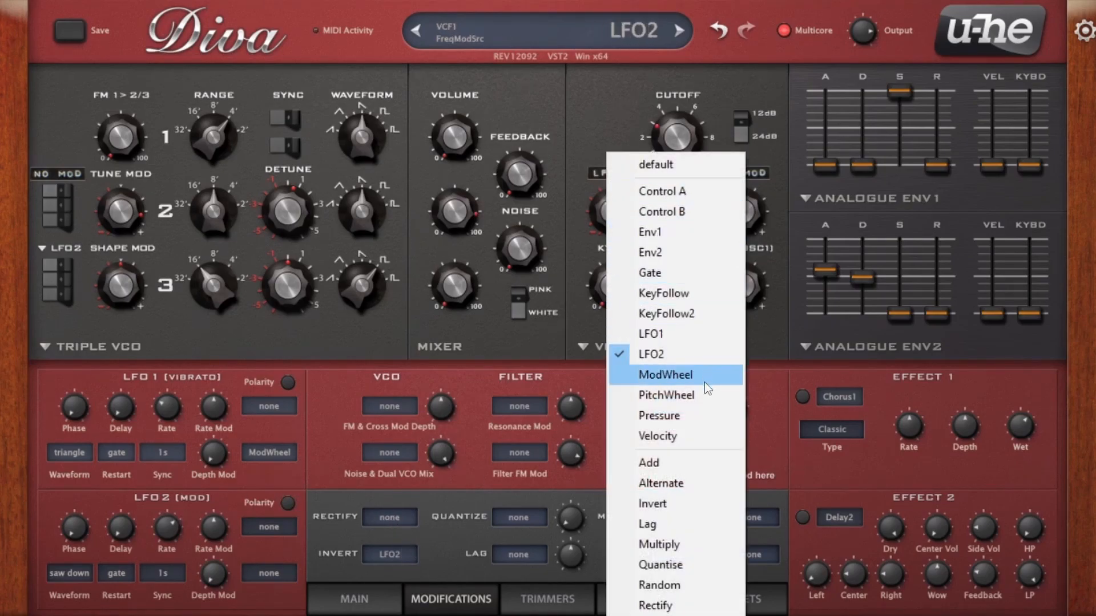
click(663, 505)
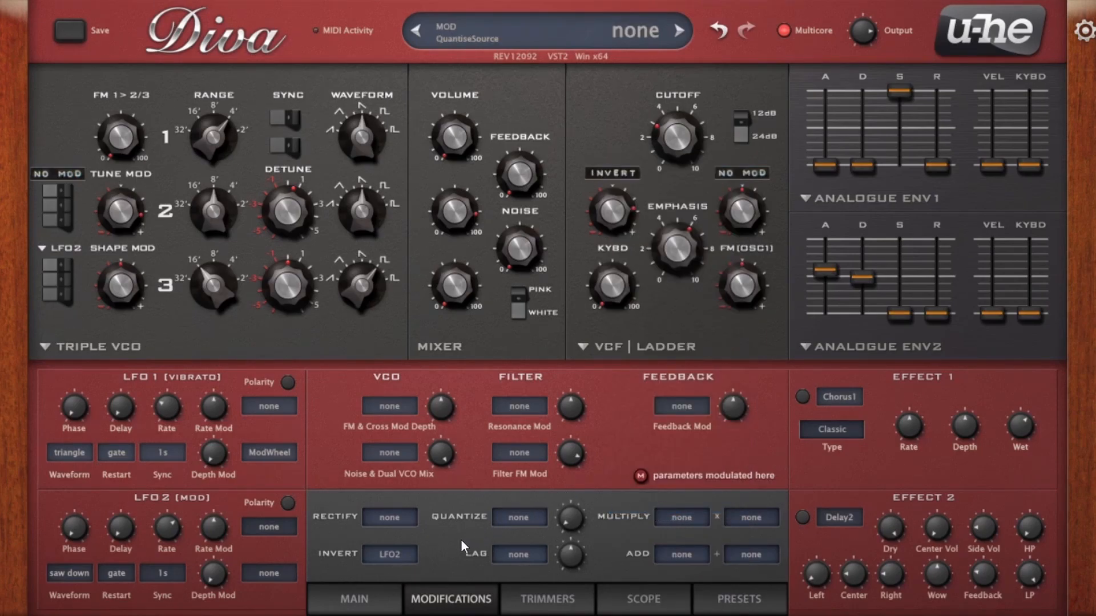
click(405, 562)
click(490, 553)
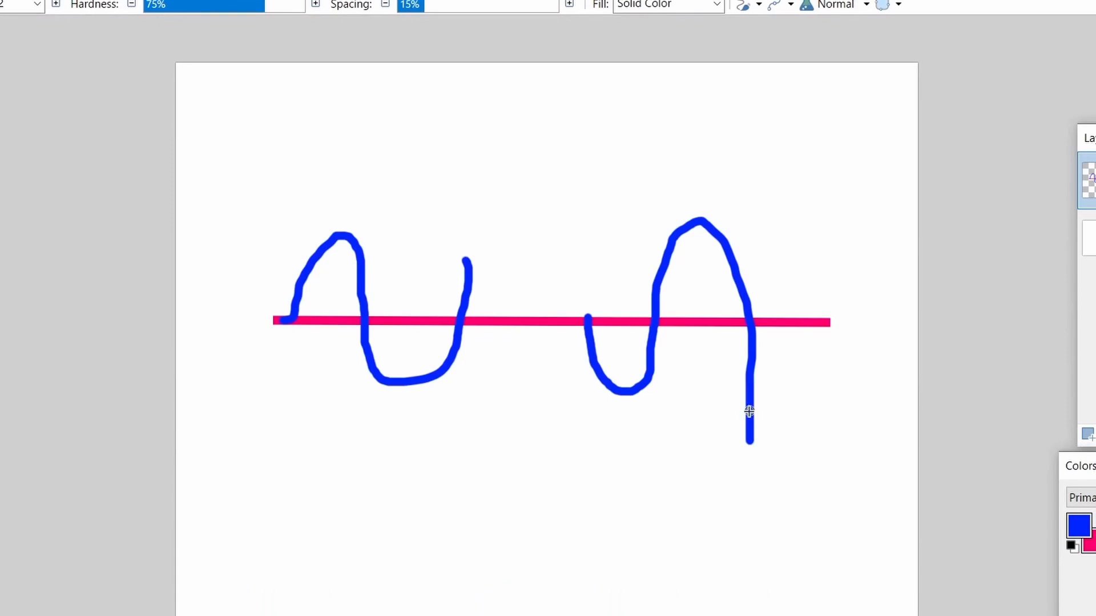
In paint.net, erase the whole sketch and paint a new horizontal pink zero line across the canvas
key(ctrl+a)
key(Delete)
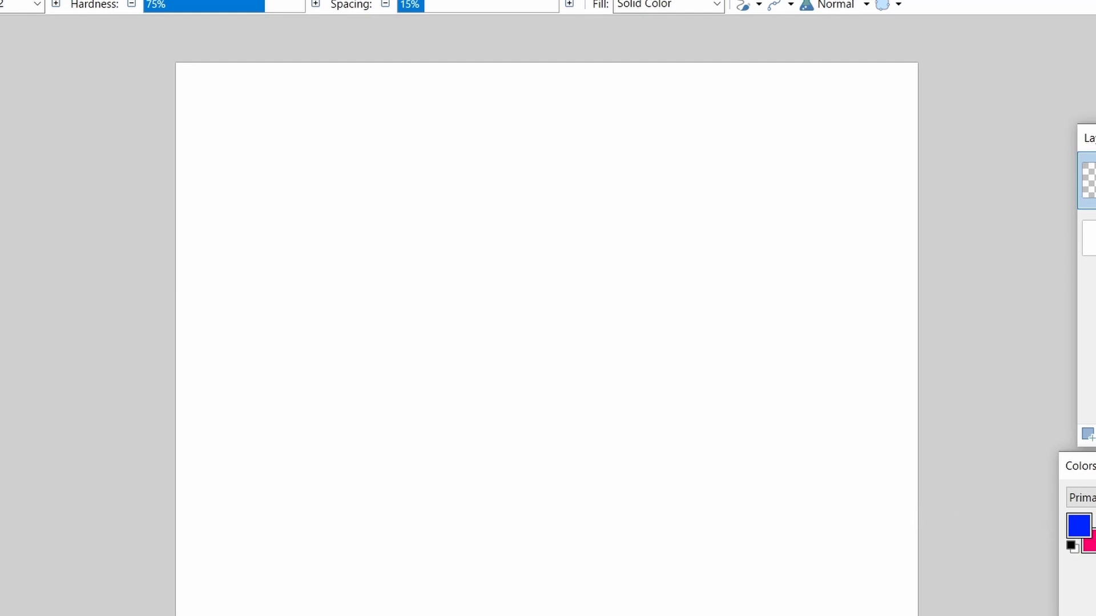
click(1095, 518)
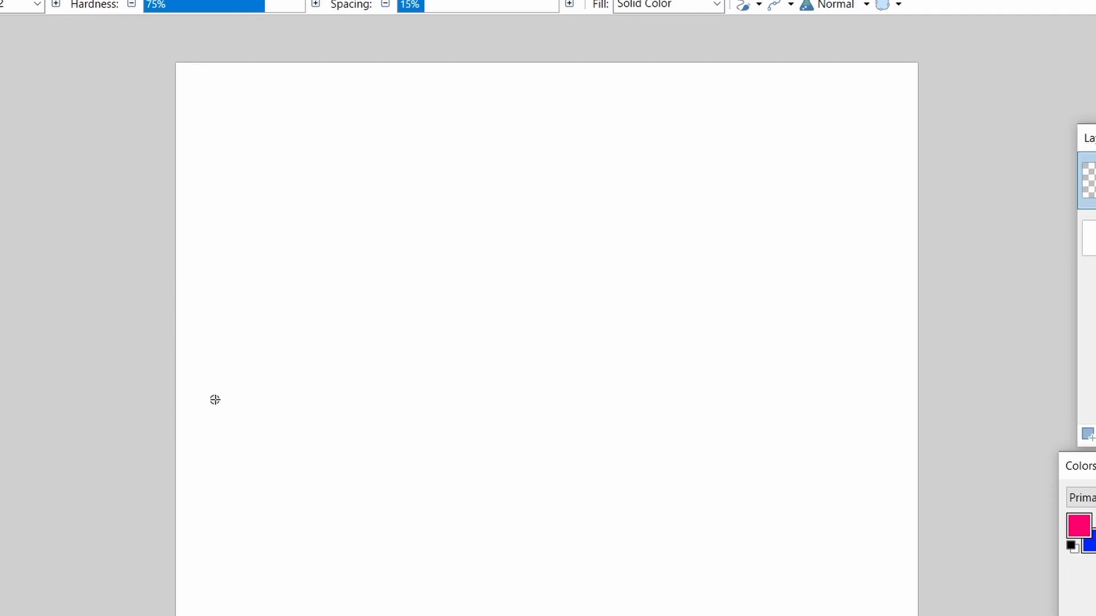
drag(209, 386, 904, 389)
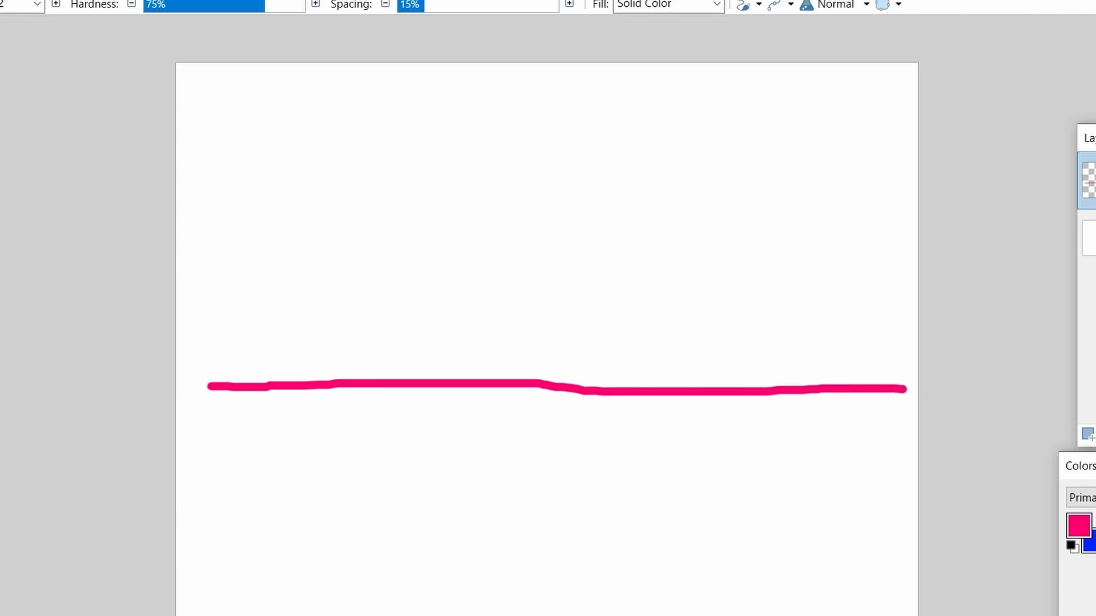
Paint four blue waveforms side by side along the pink line: a pointed wave, a square, a rounded wave and a rounded arch
key(x)
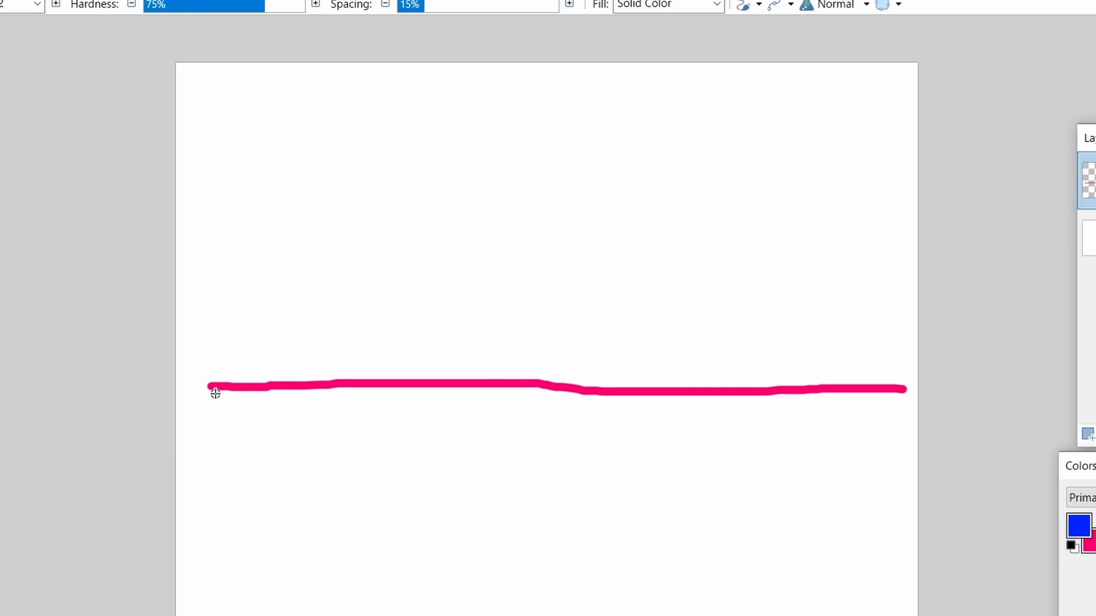
mouse_move(213, 452)
mouse_down()
mouse_move(237, 274)
mouse_move(332, 462)
mouse_move(343, 287)
mouse_up()
mouse_move(443, 455)
mouse_down()
mouse_move(439, 296)
mouse_move(551, 297)
mouse_move(552, 476)
mouse_up()
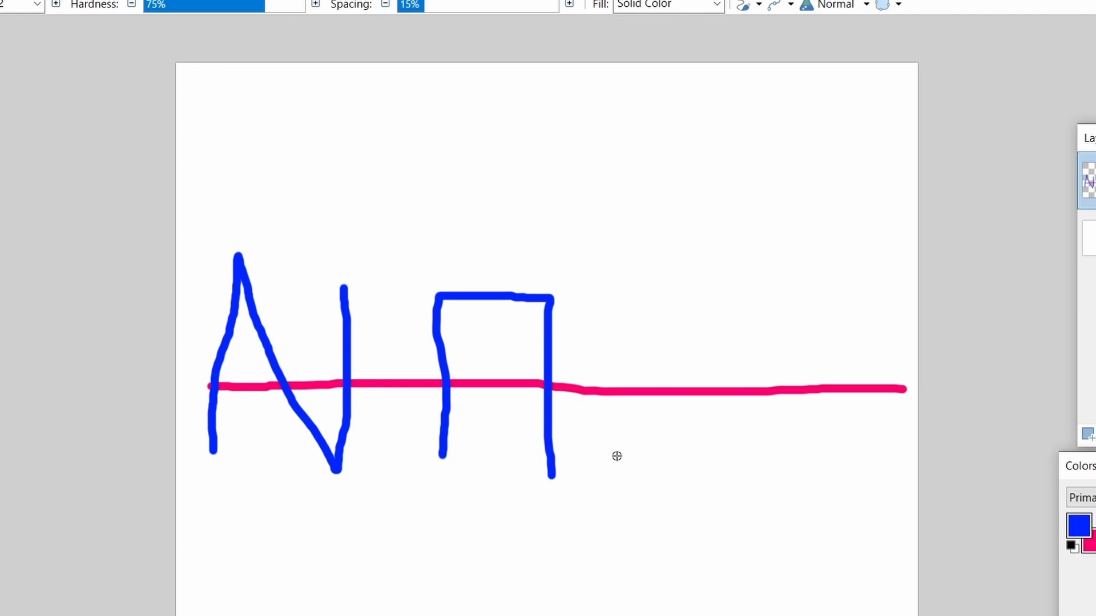
mouse_move(617, 454)
mouse_down()
mouse_move(630, 351)
mouse_move(646, 333)
mouse_move(676, 359)
mouse_move(720, 452)
mouse_move(748, 429)
mouse_move(744, 346)
mouse_up()
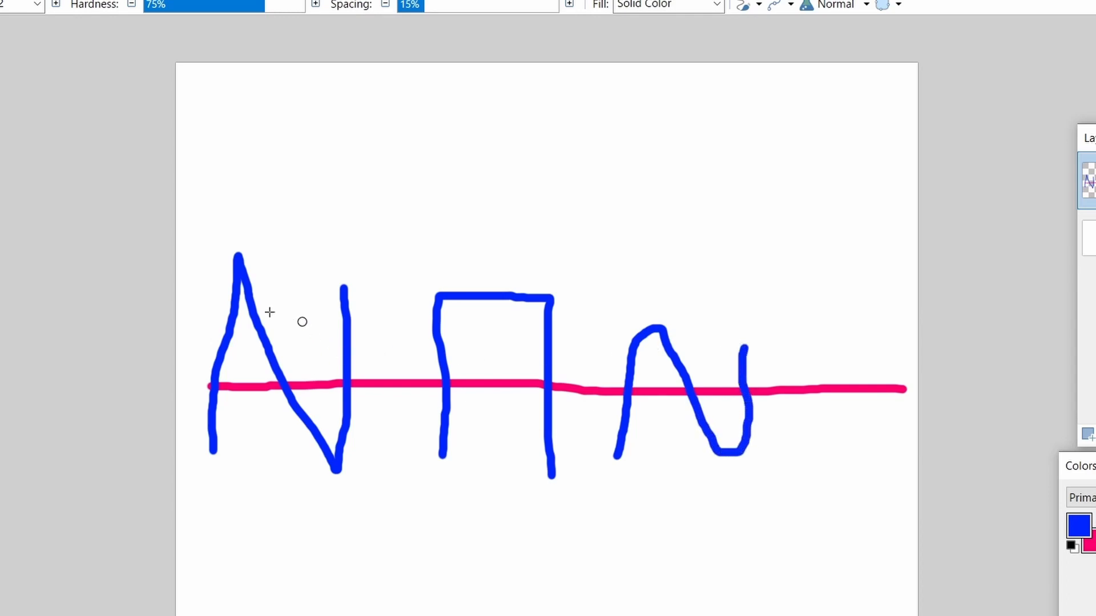
mouse_move(800, 458)
mouse_down()
mouse_move(817, 381)
mouse_move(859, 351)
mouse_move(893, 377)
mouse_move(913, 469)
mouse_up()
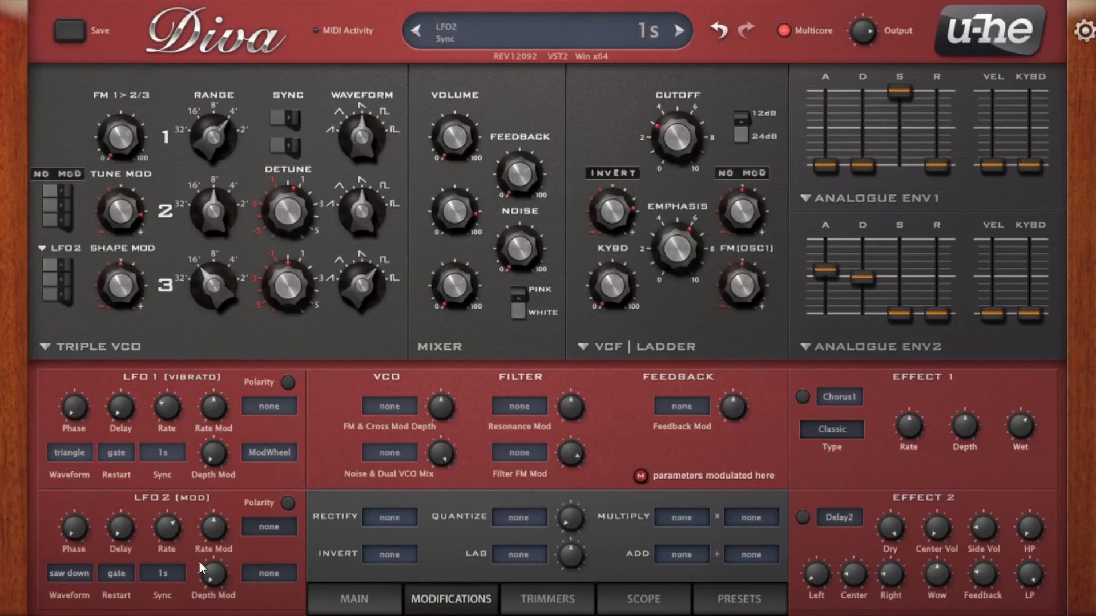
In Diva, feed LFO2 into the Lag input and switch the filter cutoff's modulation source from Invert to LFO2, then Lag
click(615, 176)
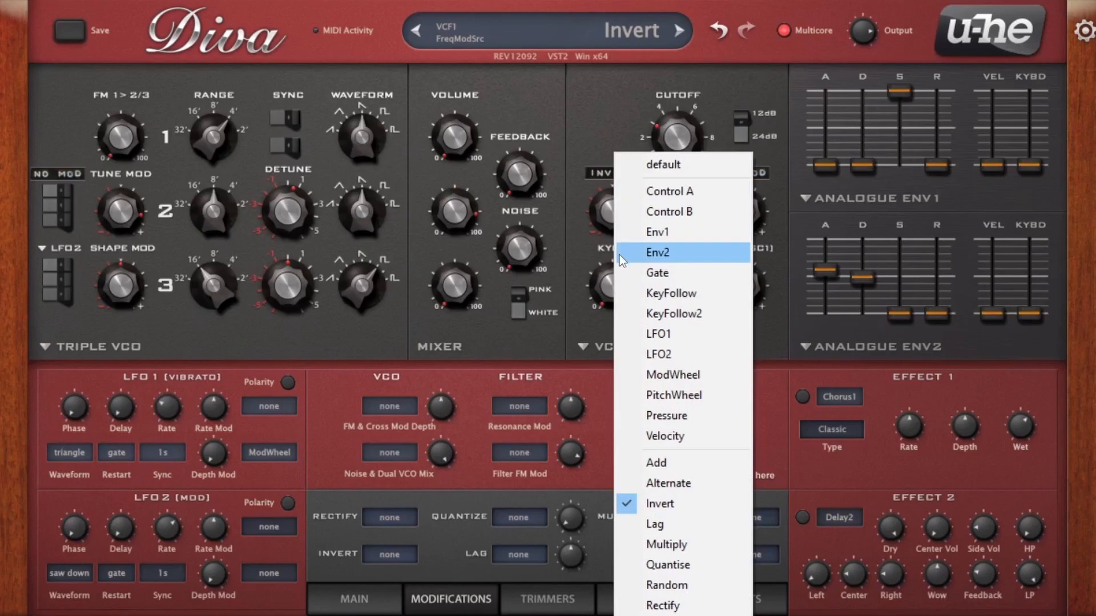
click(633, 354)
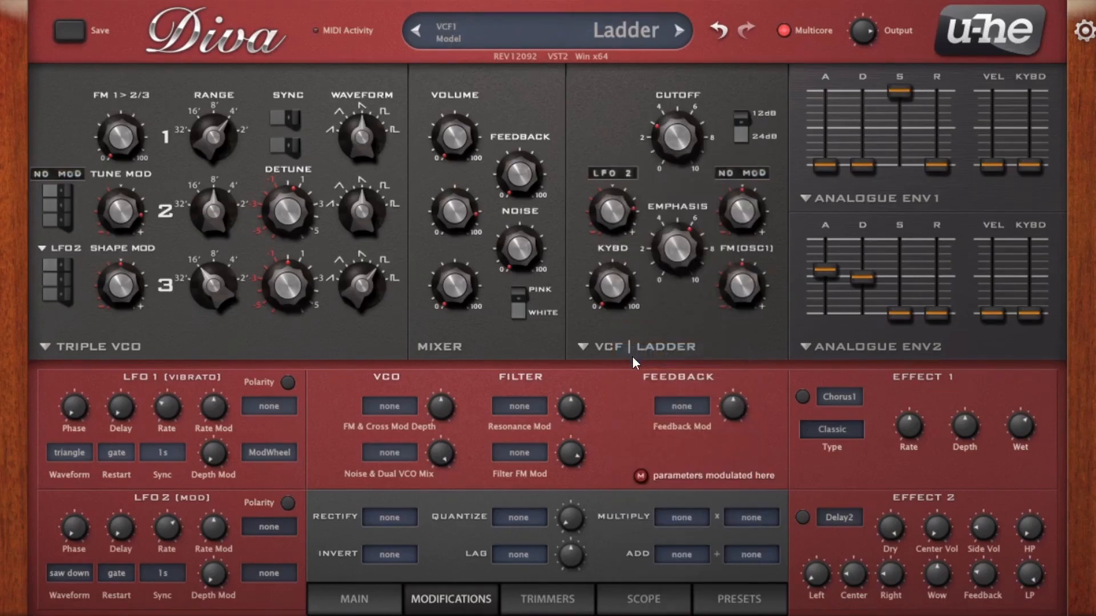
click(525, 554)
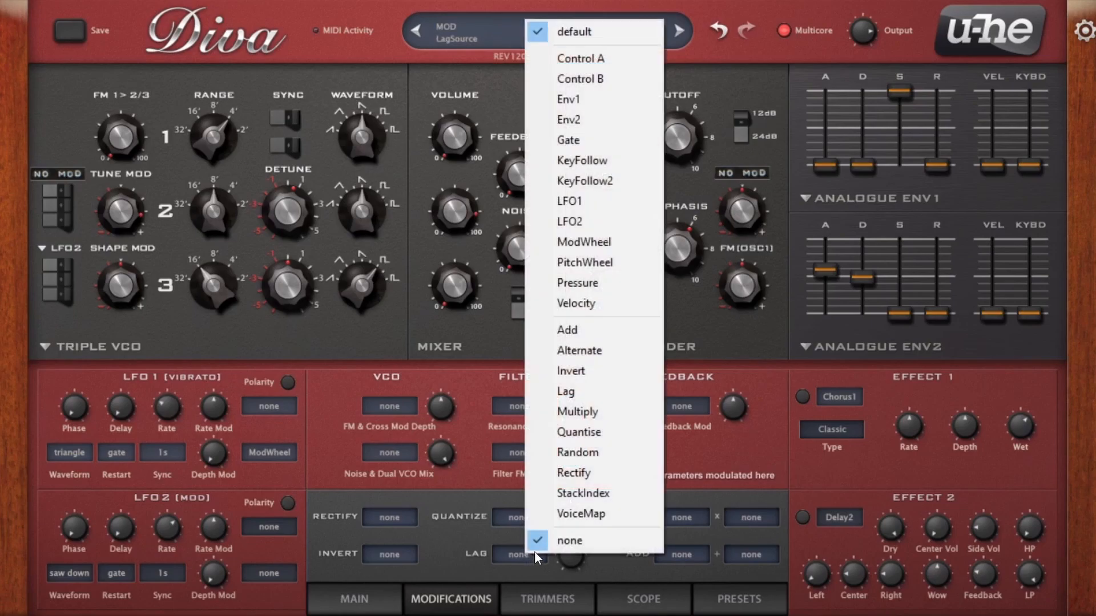
click(606, 219)
click(615, 173)
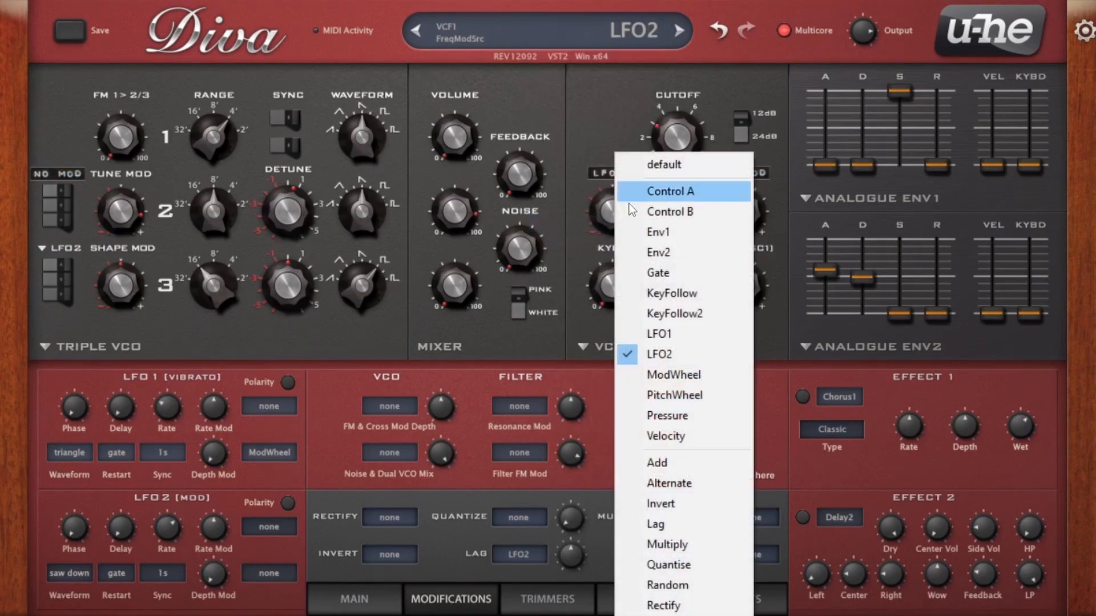
click(635, 530)
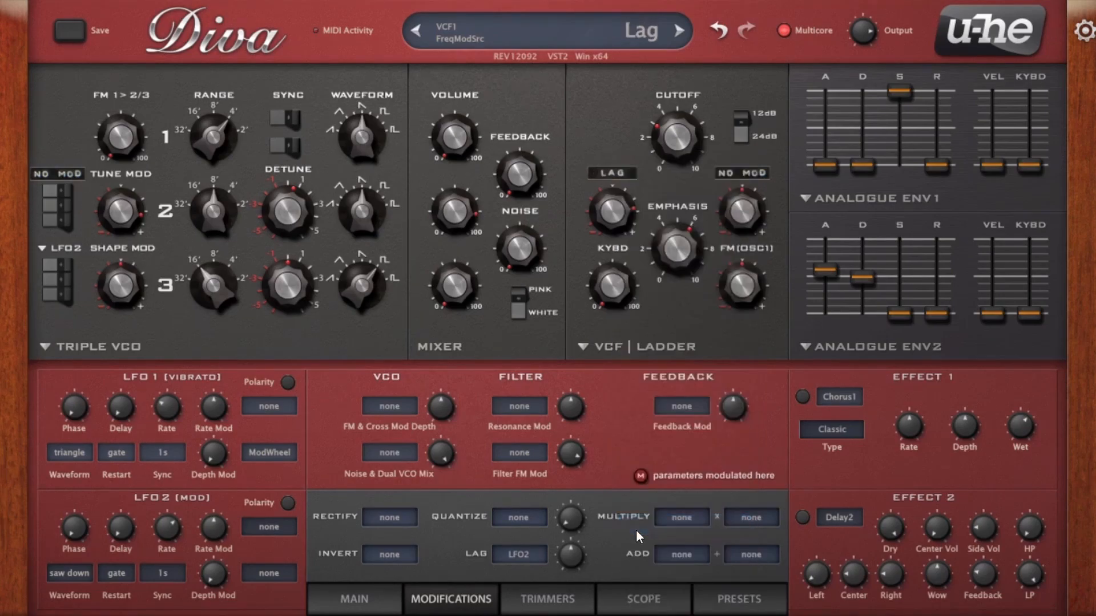
Lower Env2's attack to minimum, raise its sustain, and try Lag's slew rate at 0.00 and at a higher setting
drag(825, 271, 829, 388)
drag(899, 314, 911, 289)
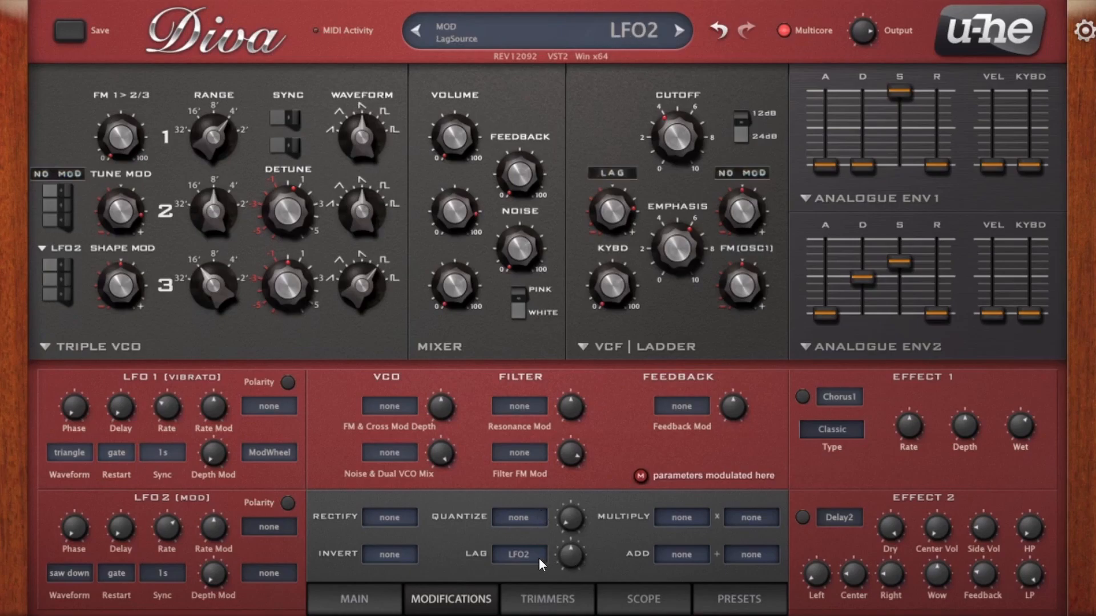
drag(581, 557, 581, 613)
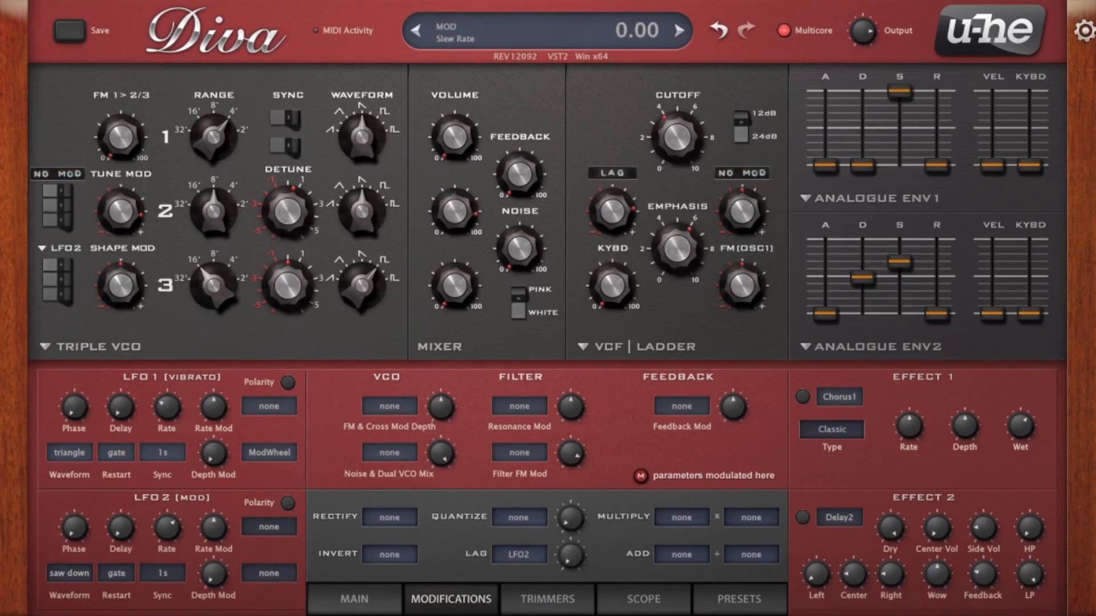
mouse_move(568, 557)
mouse_down()
mouse_move(601, 436)
mouse_move(572, 553)
mouse_move(603, 463)
mouse_up()
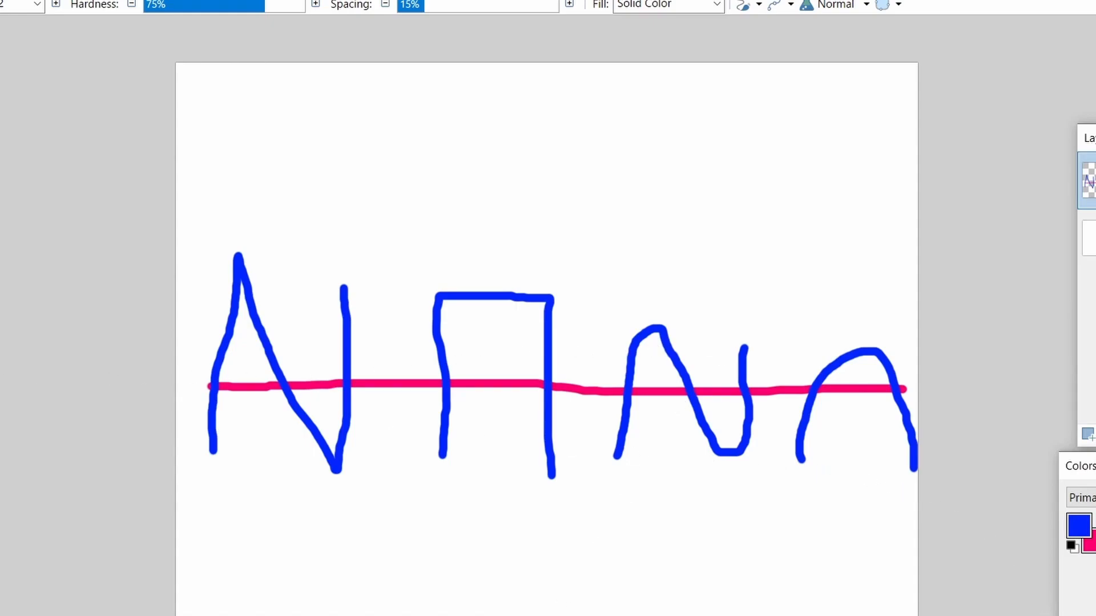
In paint.net, mark rows of short dashes above and below the pink zero line across the four blue waveforms
click(1094, 614)
click(207, 327)
drag(236, 328, 411, 336)
click(362, 337)
drag(487, 342, 529, 345)
drag(178, 443, 203, 445)
drag(241, 439, 314, 435)
drag(361, 437, 391, 440)
drag(457, 440, 501, 444)
drag(540, 447, 568, 448)
click(583, 449)
click(607, 337)
drag(665, 337, 847, 334)
click(913, 330)
drag(585, 469, 613, 465)
drag(680, 465, 739, 467)
drag(785, 464, 831, 464)
drag(852, 460, 913, 463)
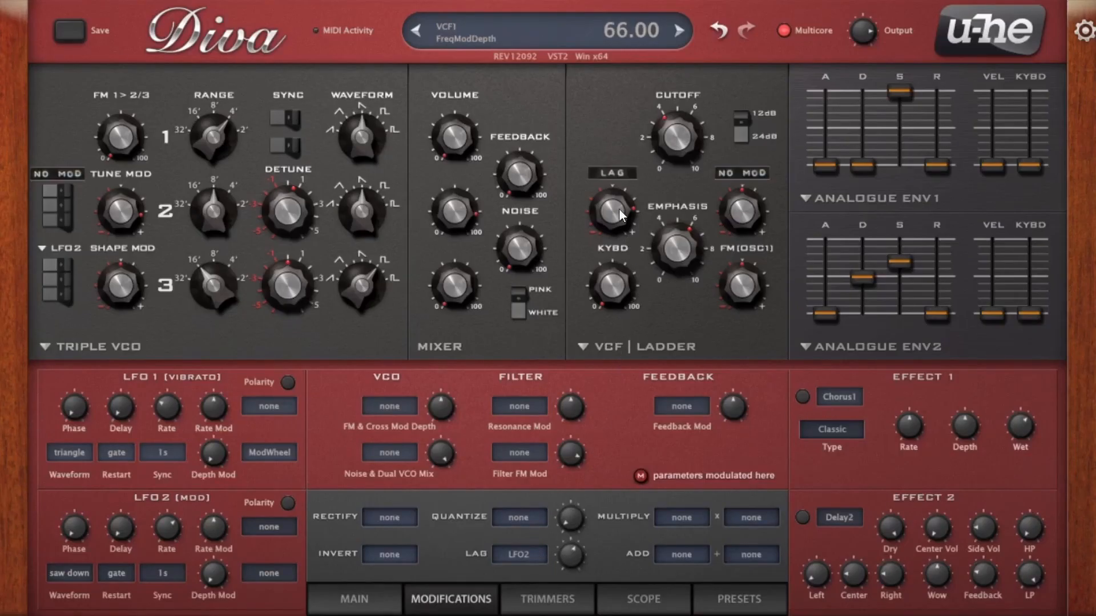
In Diva, raise the filter cutoff's modulation depth and open the choice of sources for the Lag input
drag(618, 221, 618, 189)
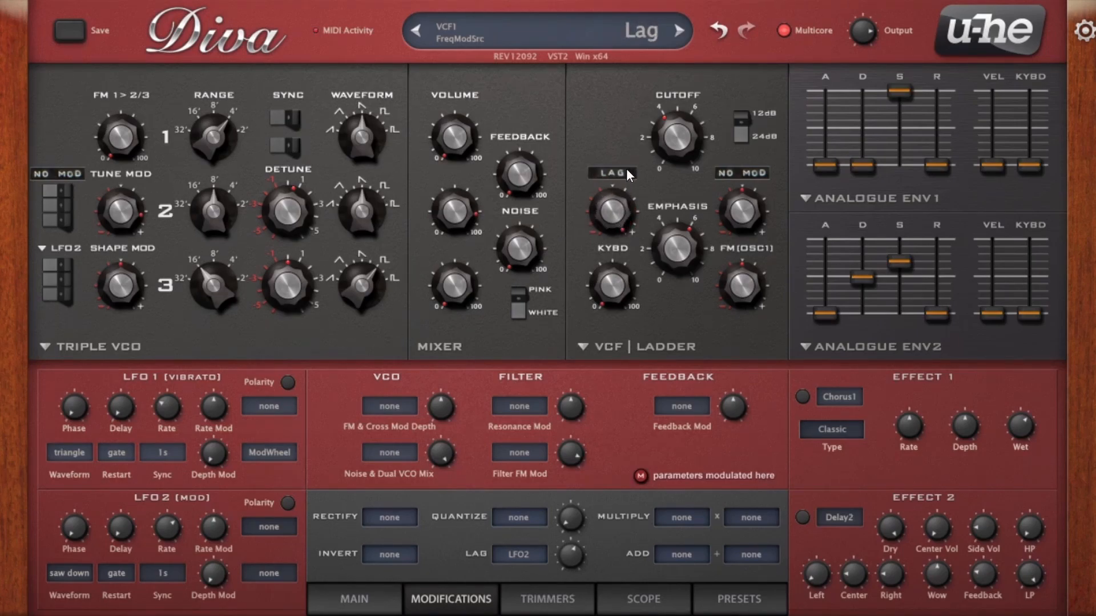
click(509, 555)
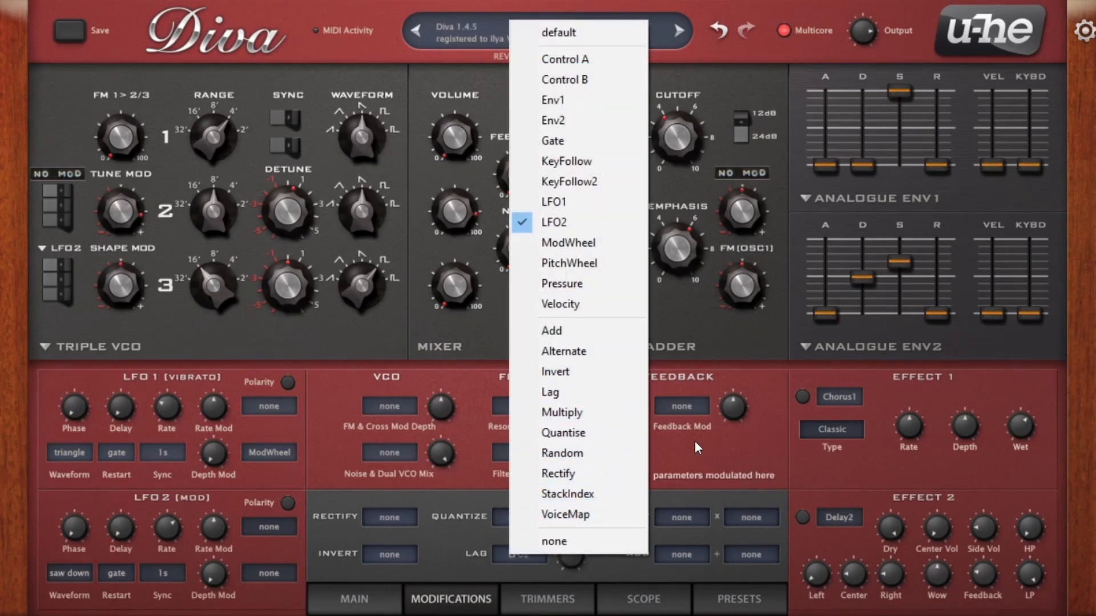
click(531, 552)
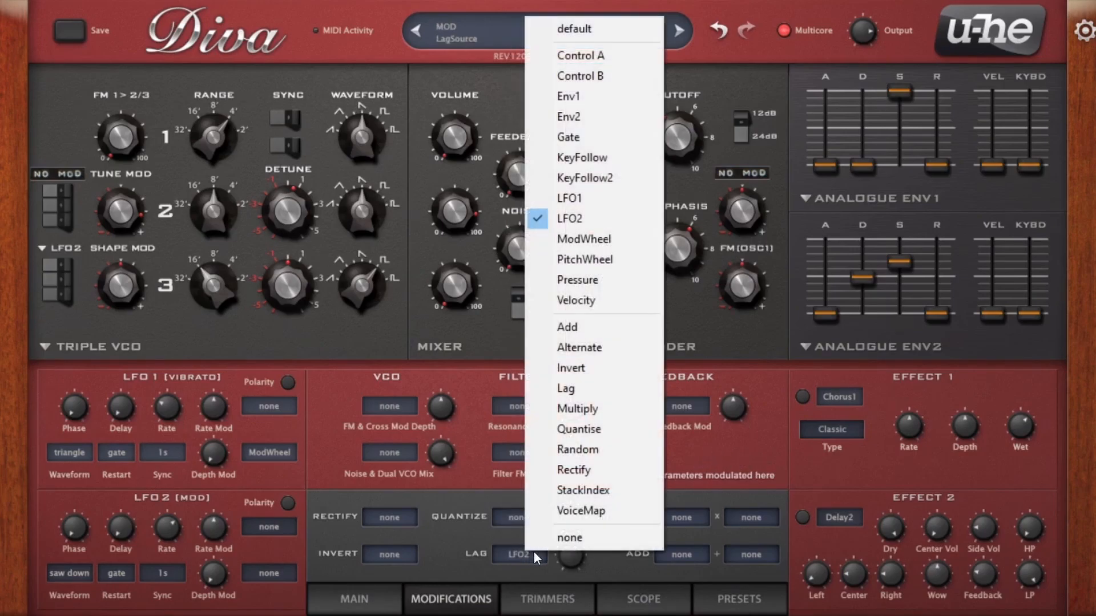